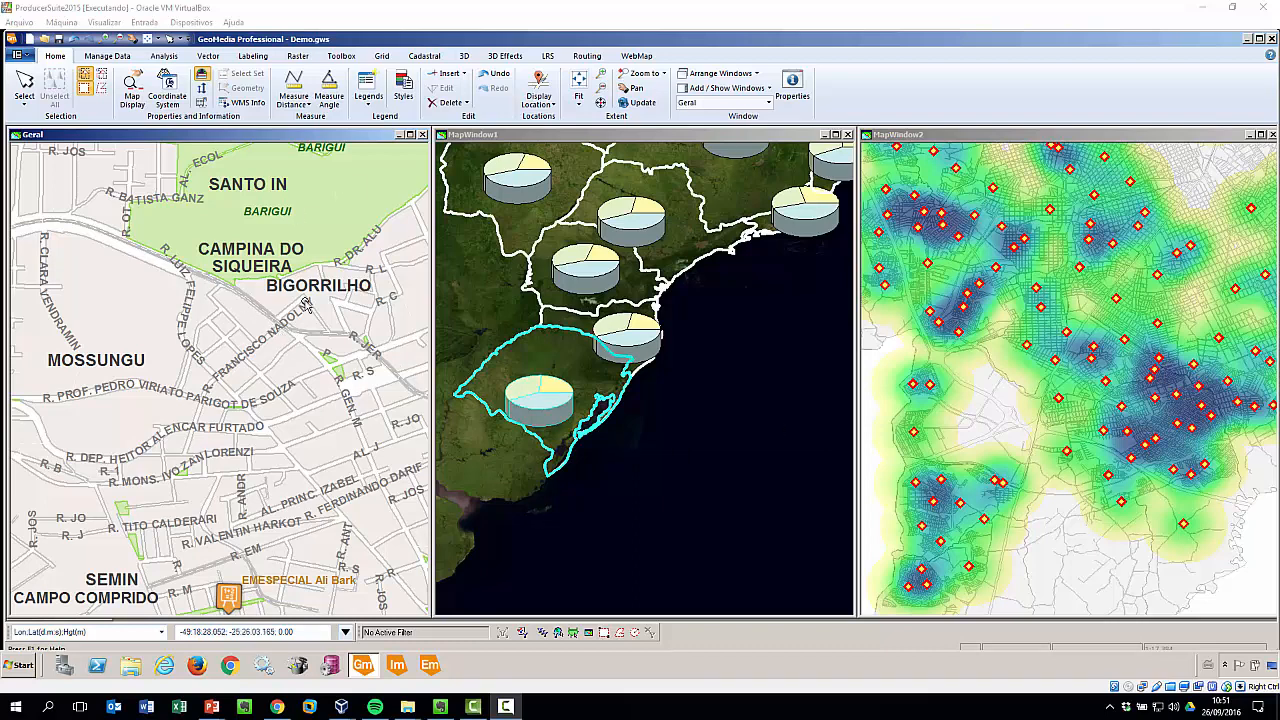
# - Open the warehouse connections list and review the existing connections from ACCESS_CADASTRAL through the Oracle Object Model entries
pyautogui.click(118, 57)
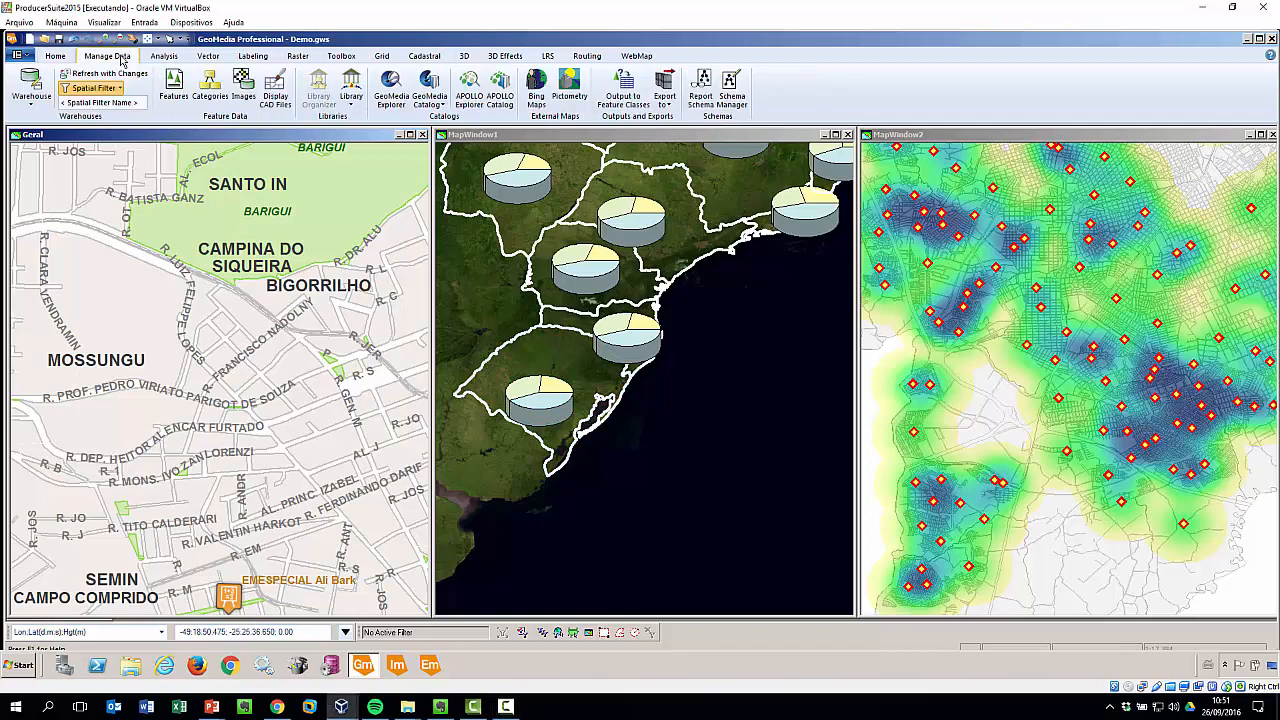
pyautogui.click(31, 100)
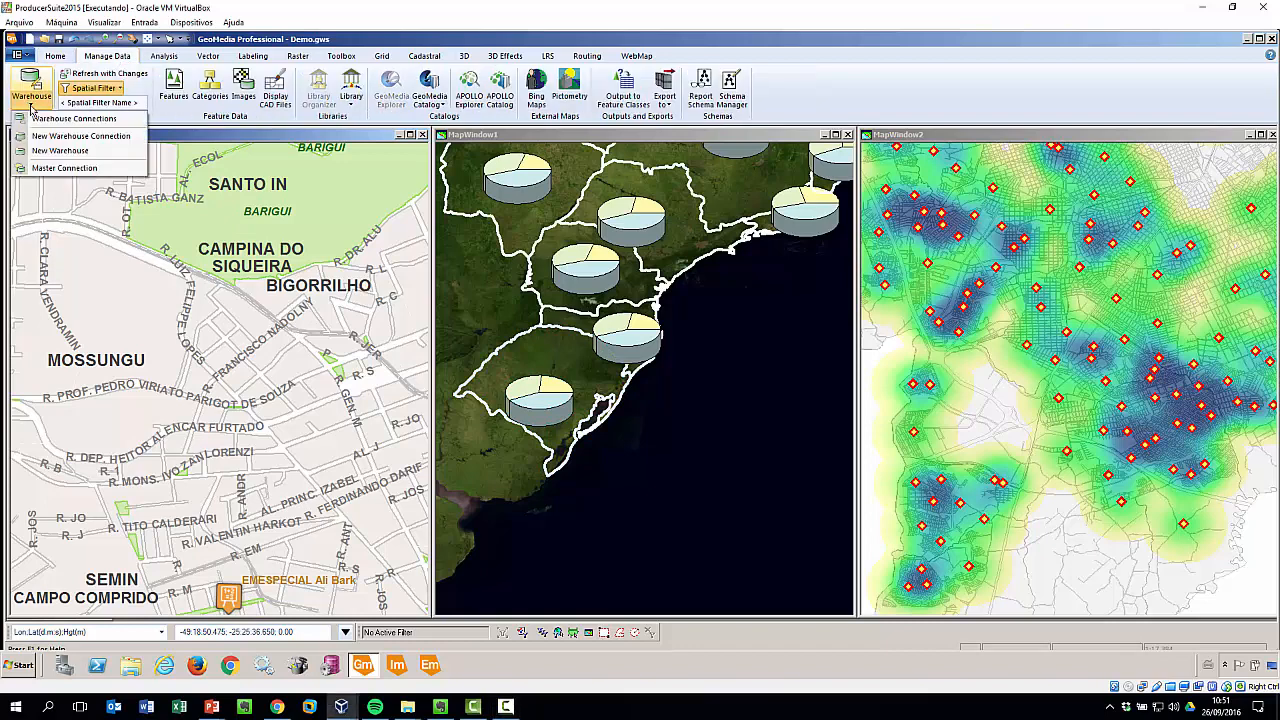
pyautogui.click(77, 136)
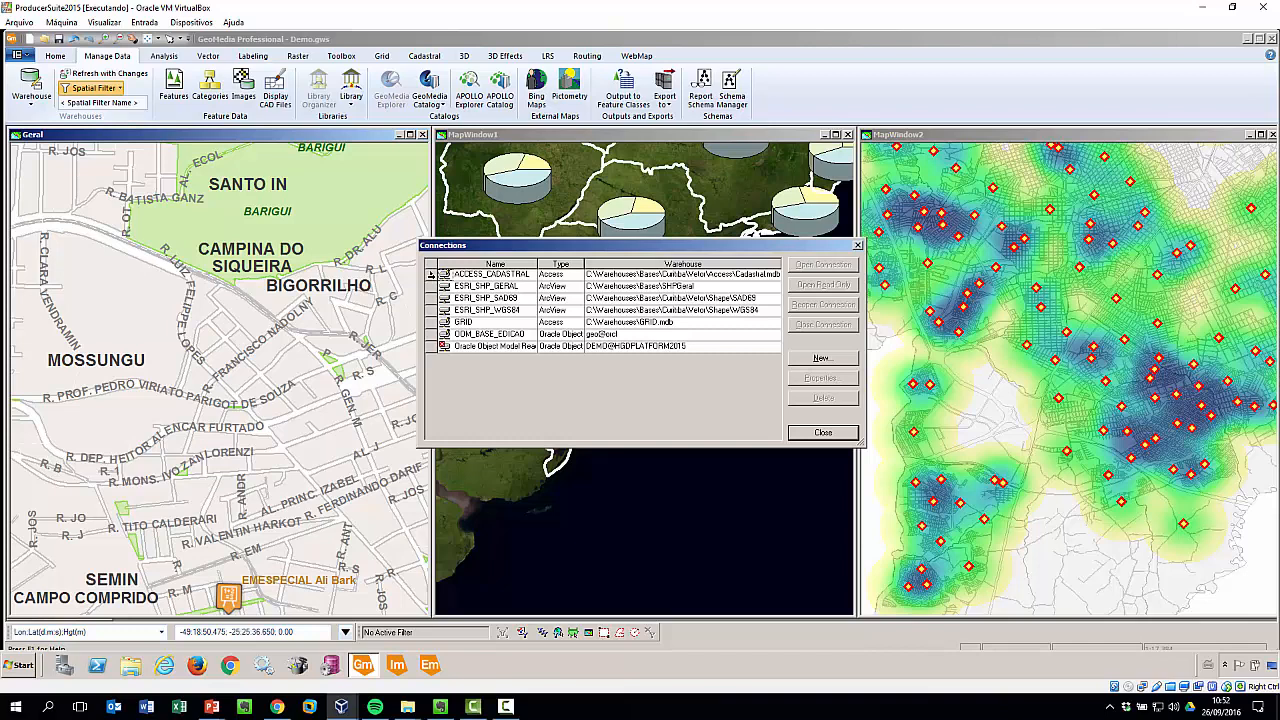
pyautogui.press('Down')
pyautogui.press('Down')
pyautogui.press('Down')
pyautogui.press('Down')
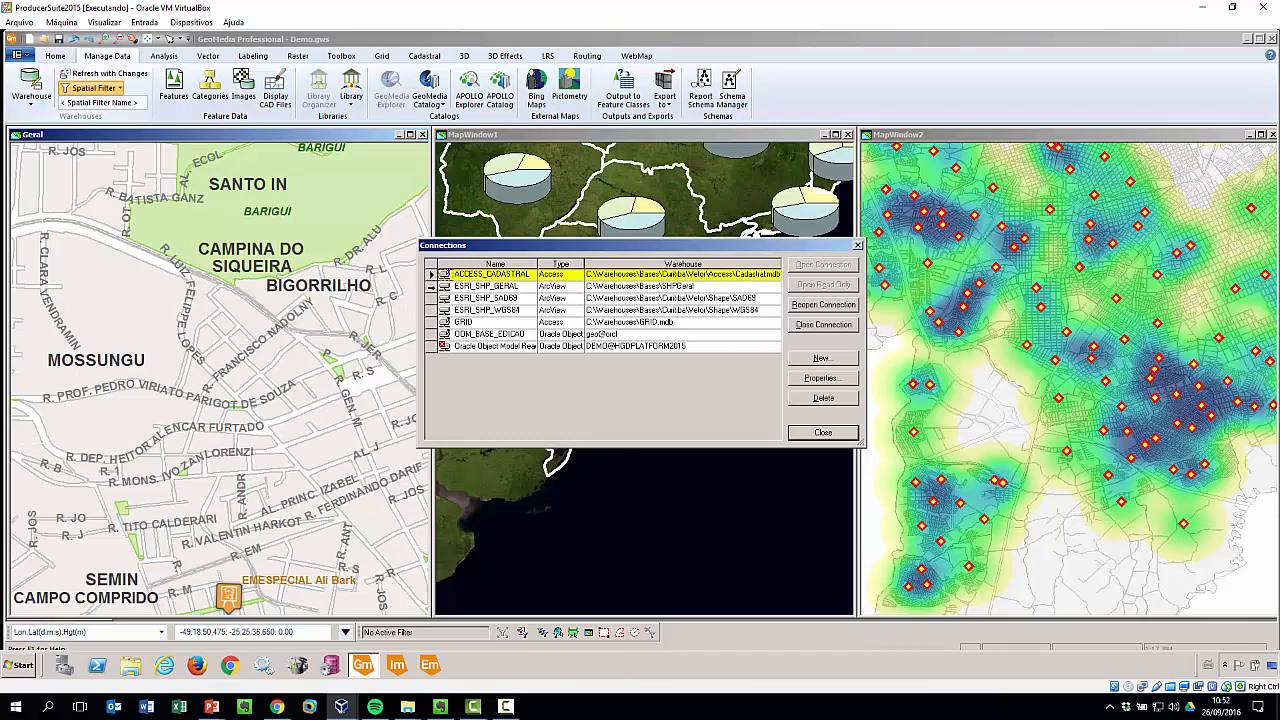
pyautogui.press('Down')
pyautogui.press('Down')
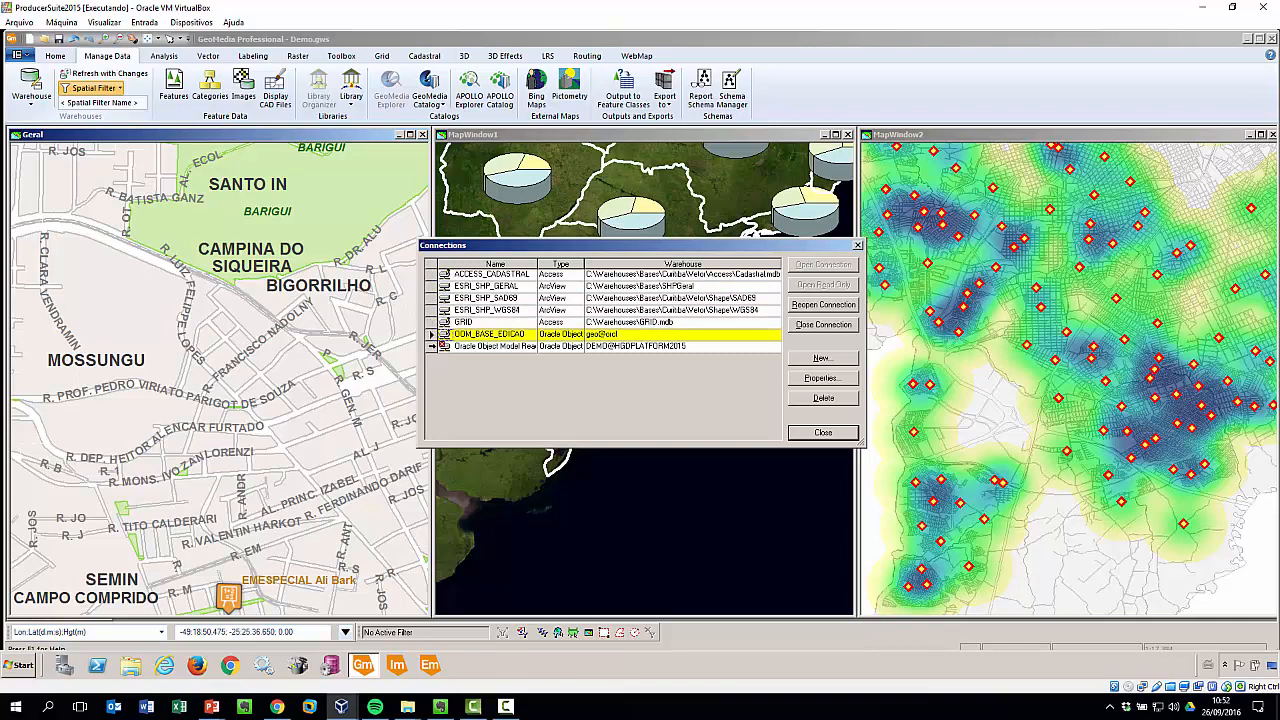
# - Start a new warehouse connection and examine the settings for the Access, ArcView, CAD and File Geodatabase connection types
pyautogui.click(824, 360)
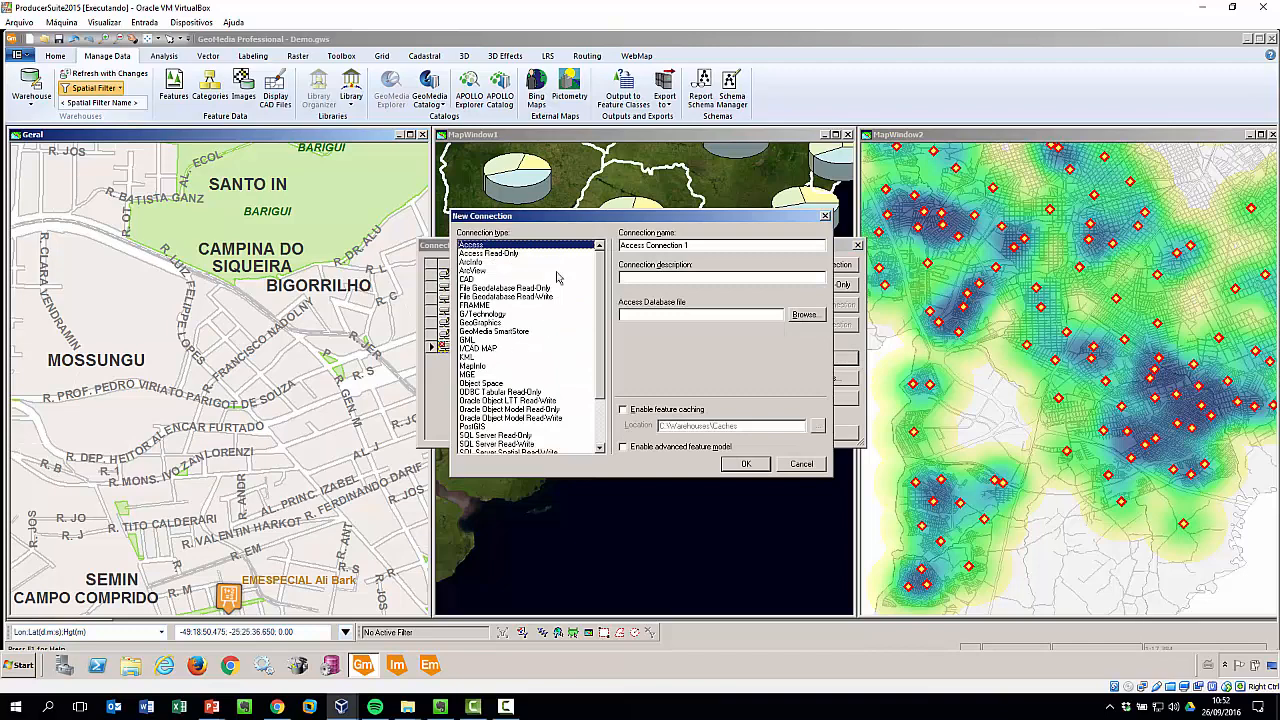
pyautogui.click(487, 254)
pyautogui.click(486, 263)
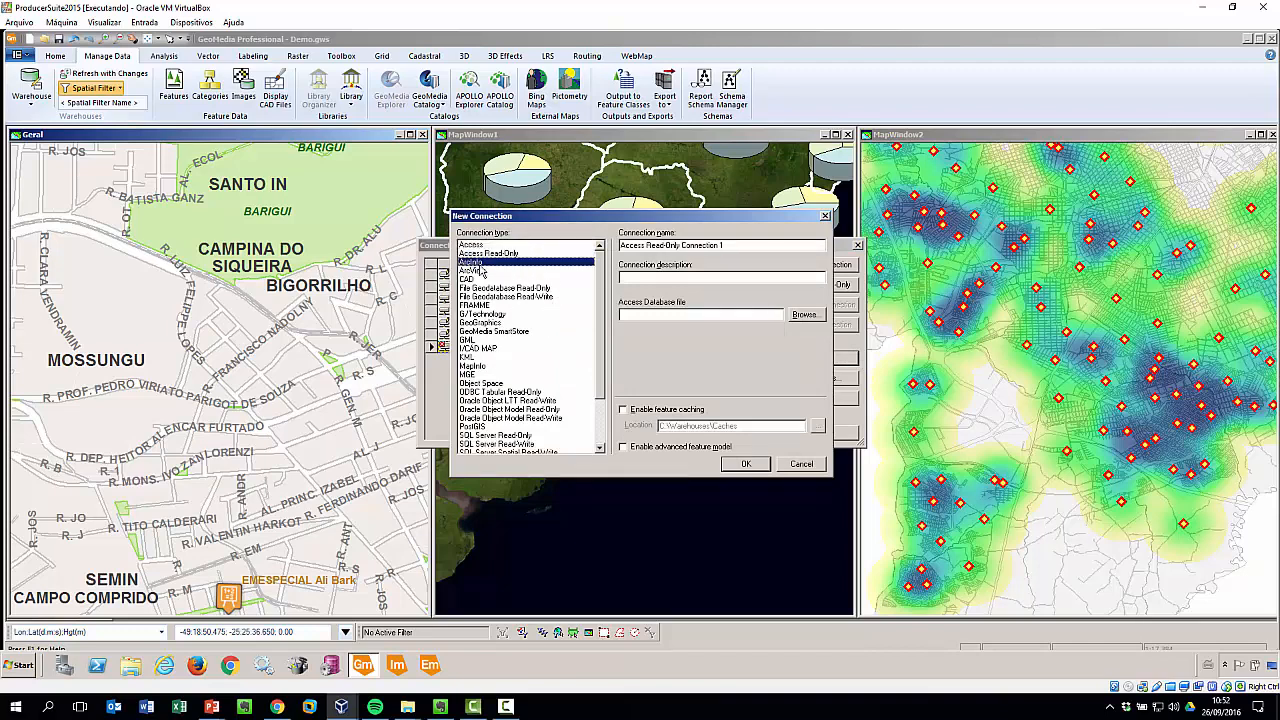
pyautogui.click(486, 280)
pyautogui.click(487, 289)
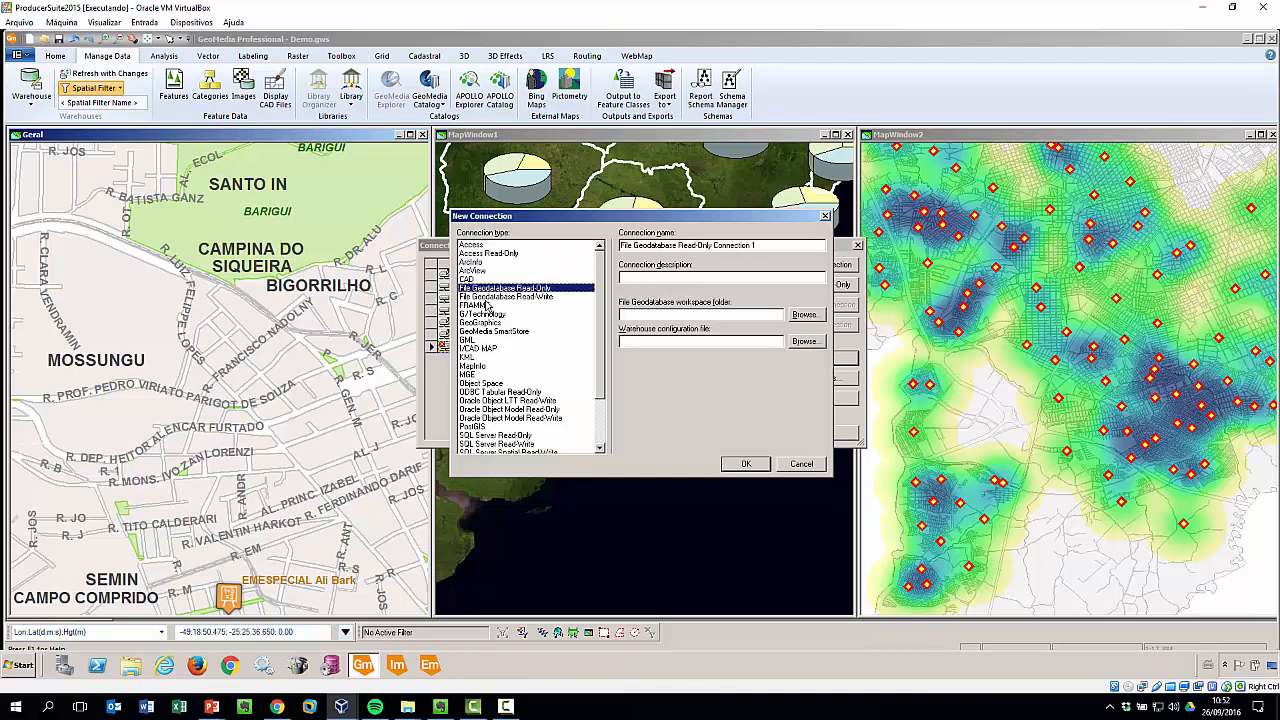
pyautogui.click(474, 280)
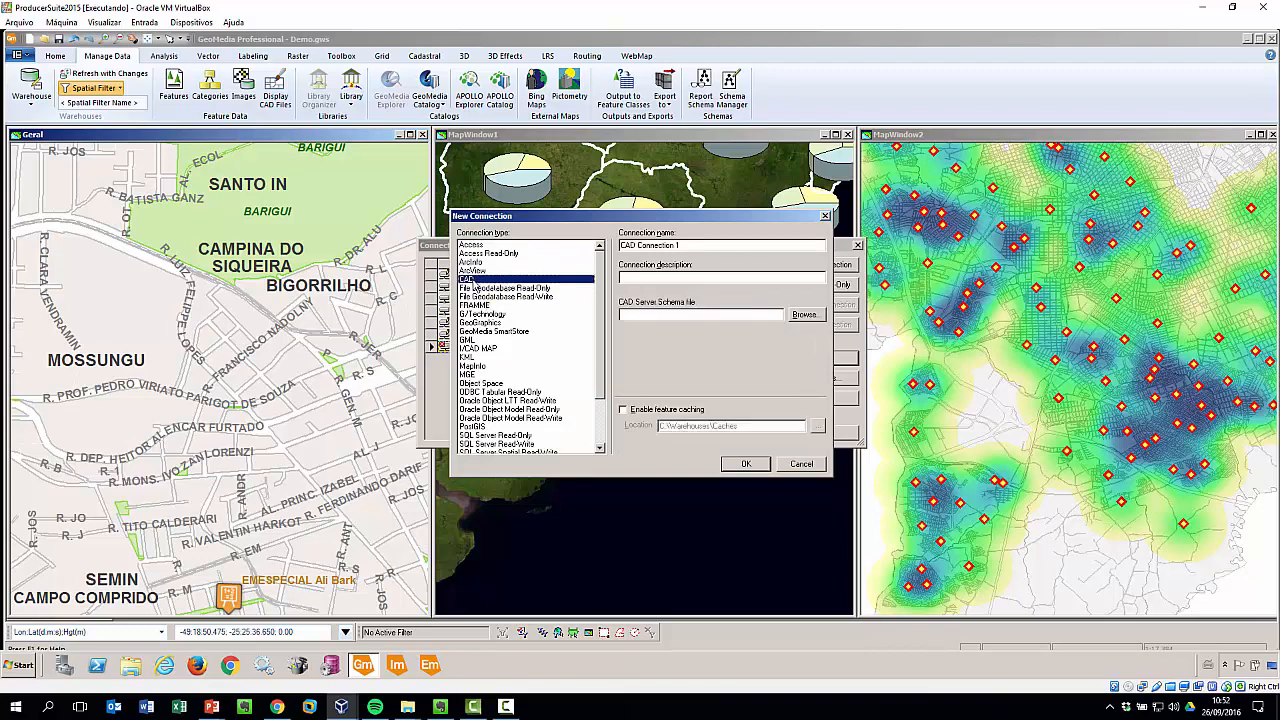
pyautogui.click(480, 271)
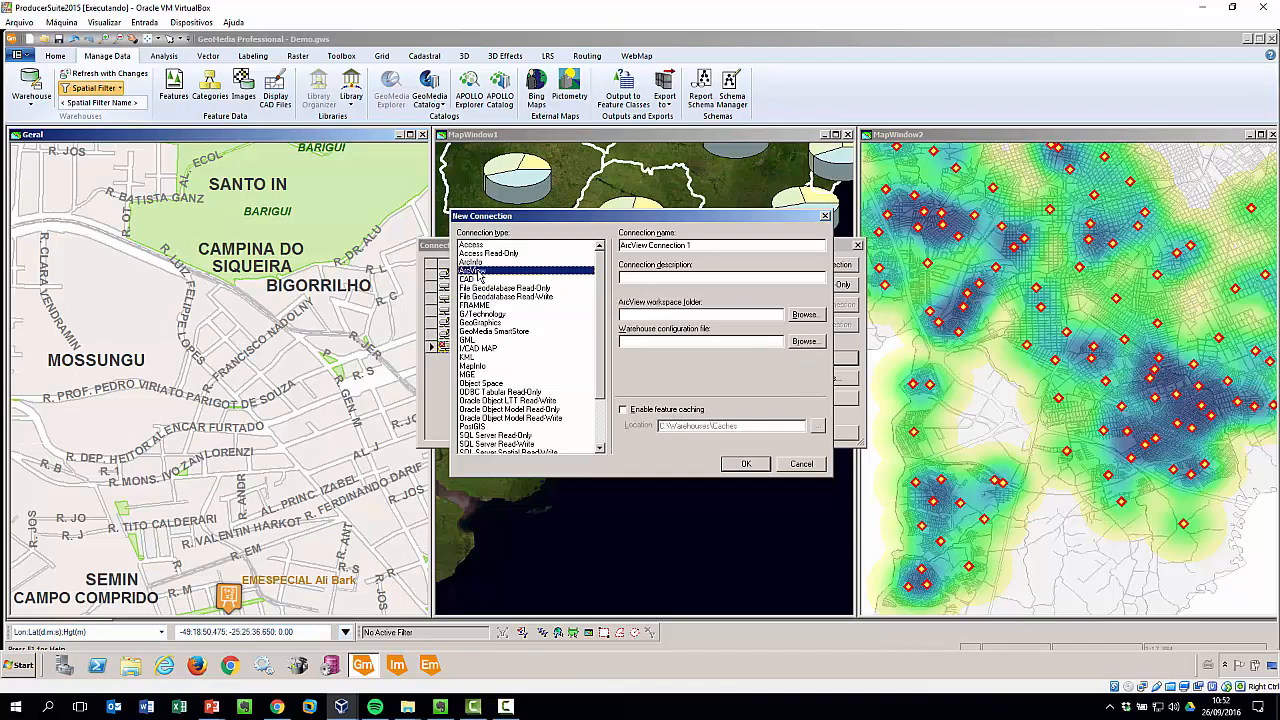
pyautogui.click(483, 247)
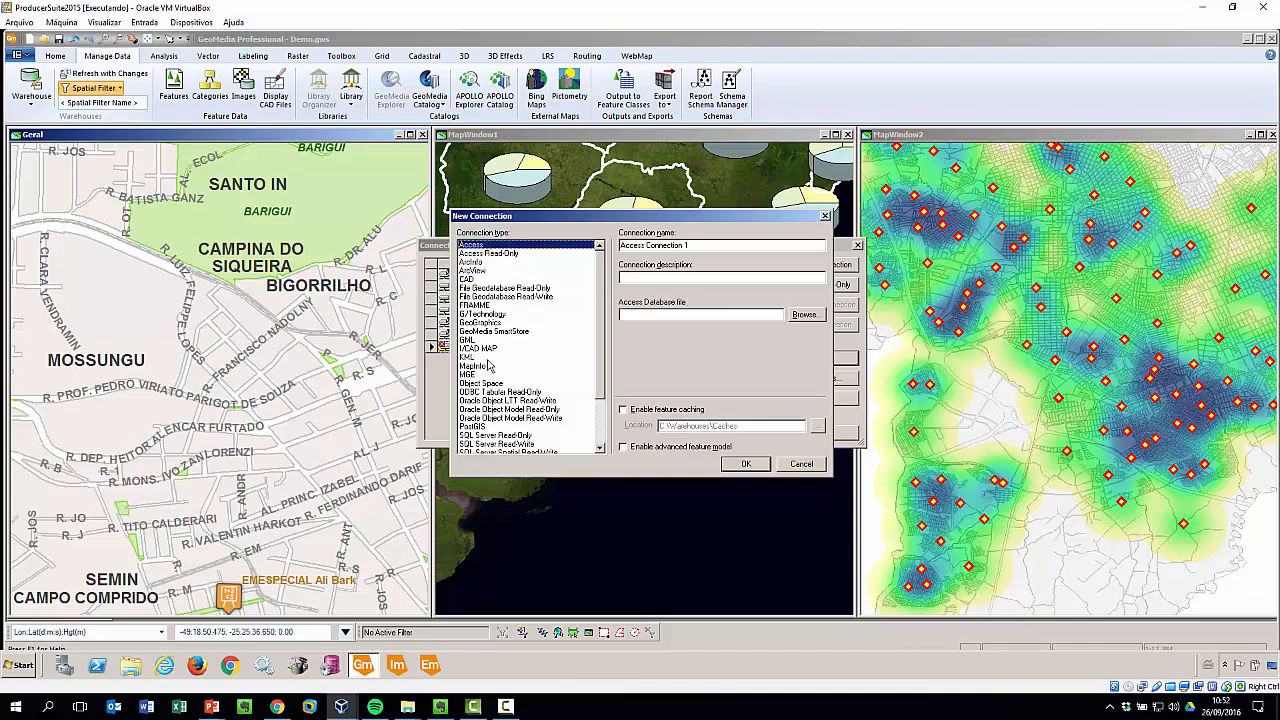
# - Examine the GML, PostGIS and Text File connection types, and leave the connections list without creating a connection
pyautogui.click(468, 358)
pyautogui.click(489, 342)
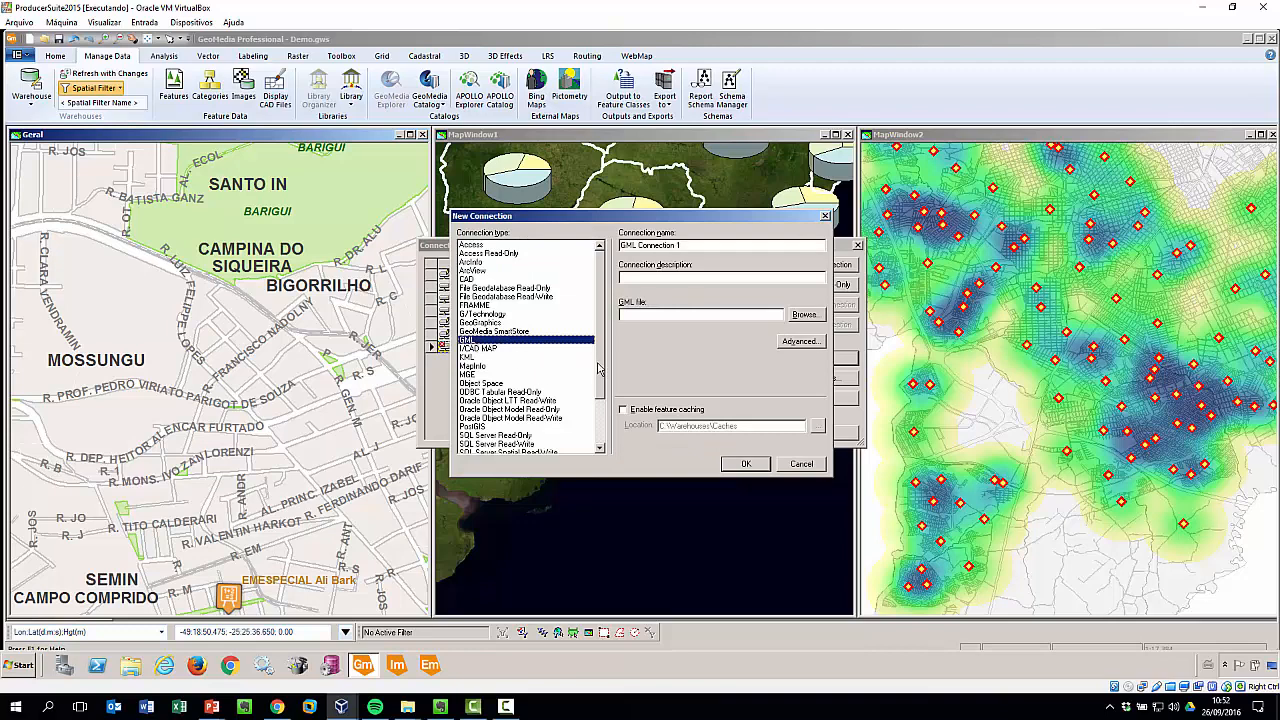
pyautogui.scroll(-3, 563, 398)
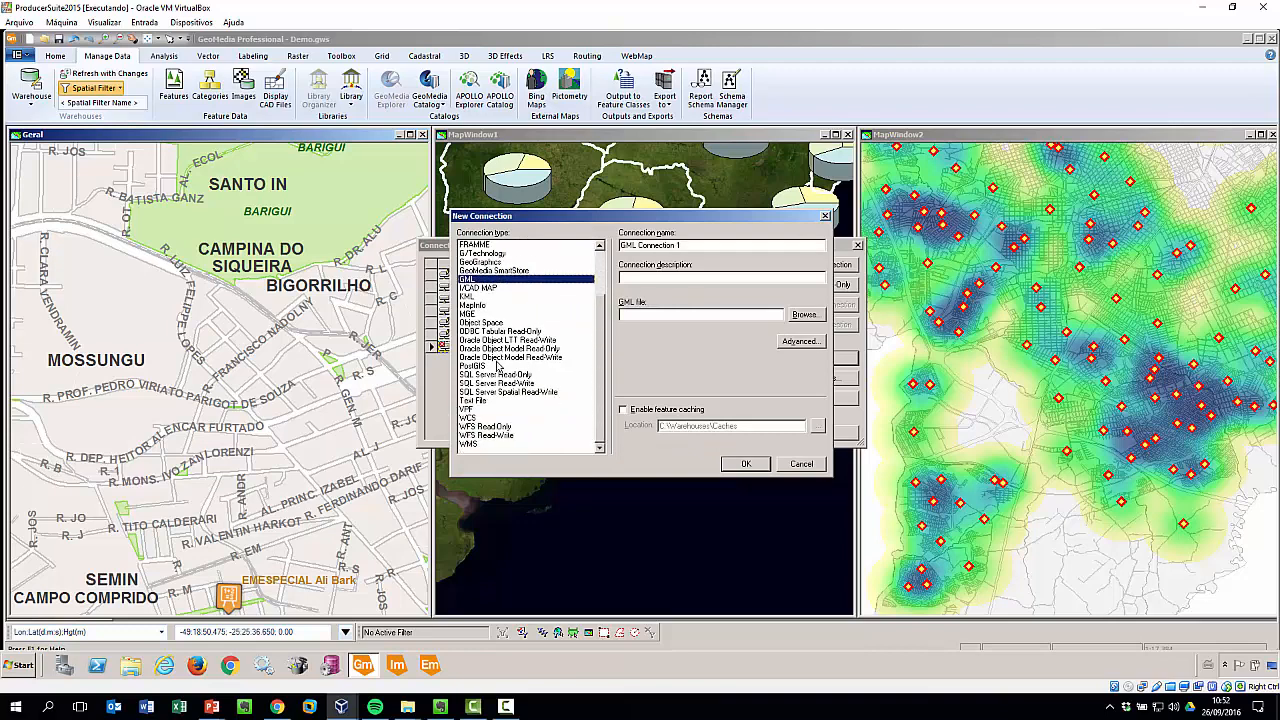
pyautogui.click(500, 357)
pyautogui.click(481, 366)
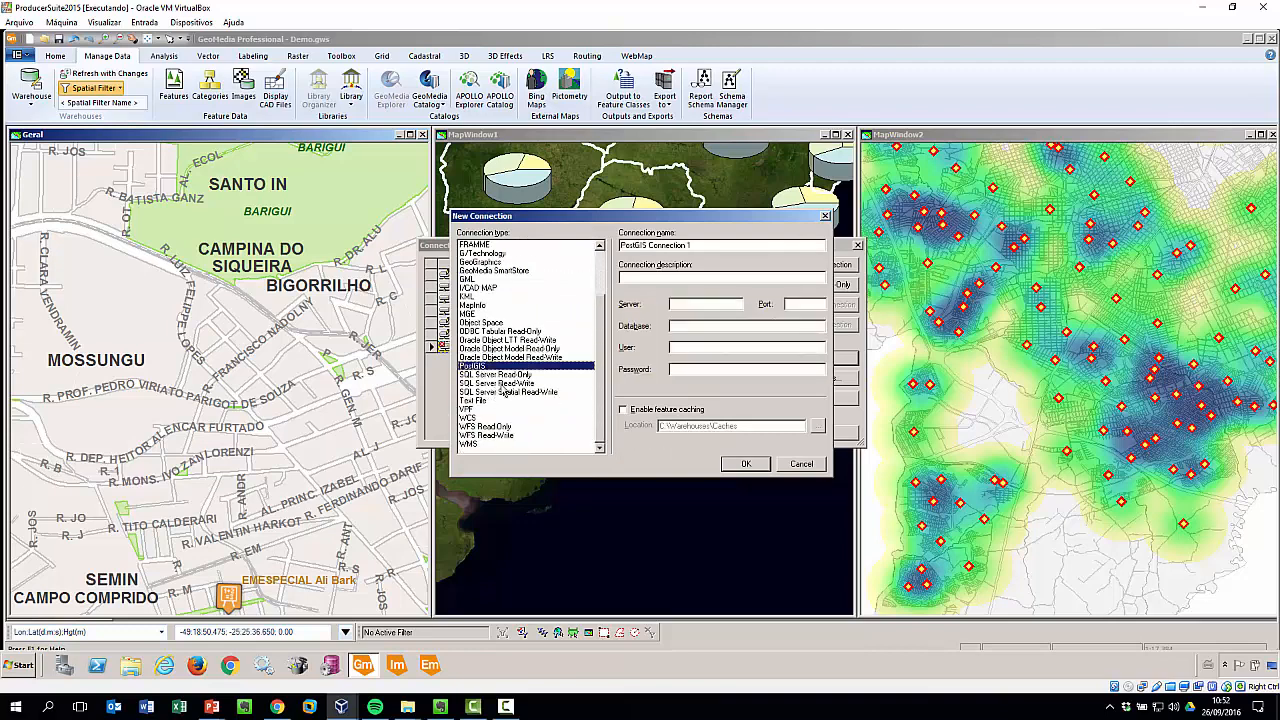
pyautogui.click(494, 401)
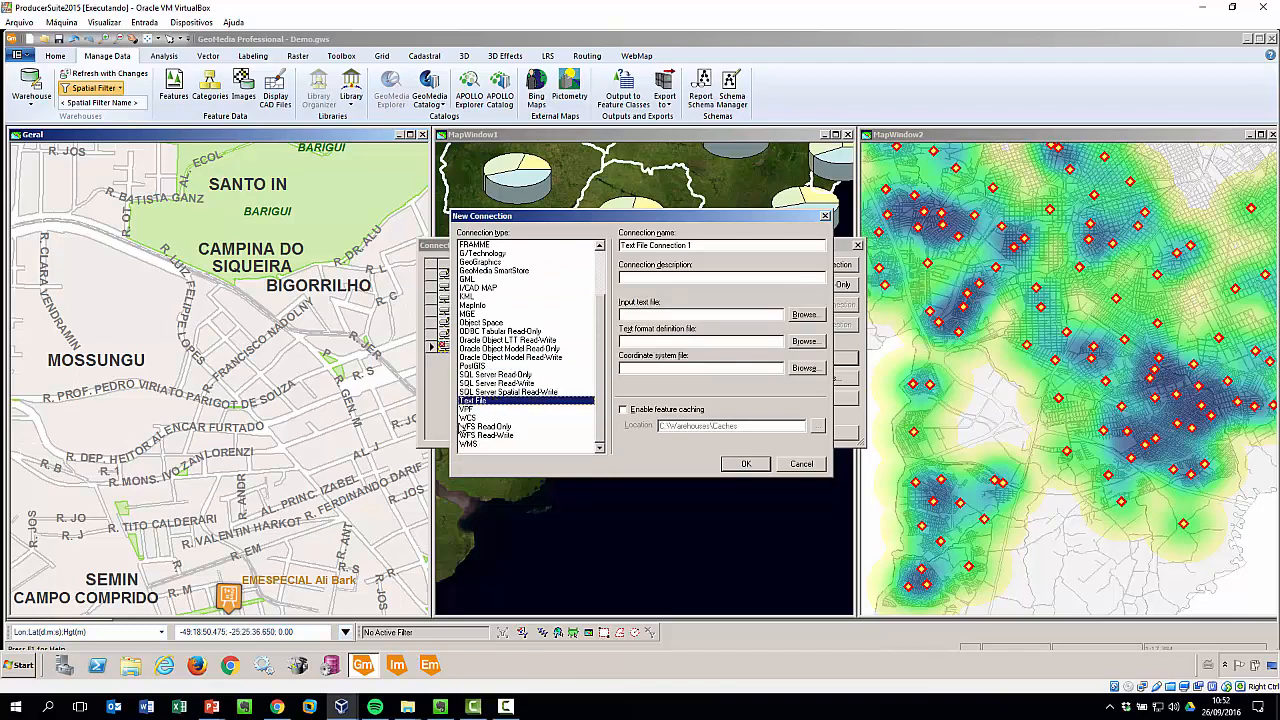
pyautogui.click(800, 469)
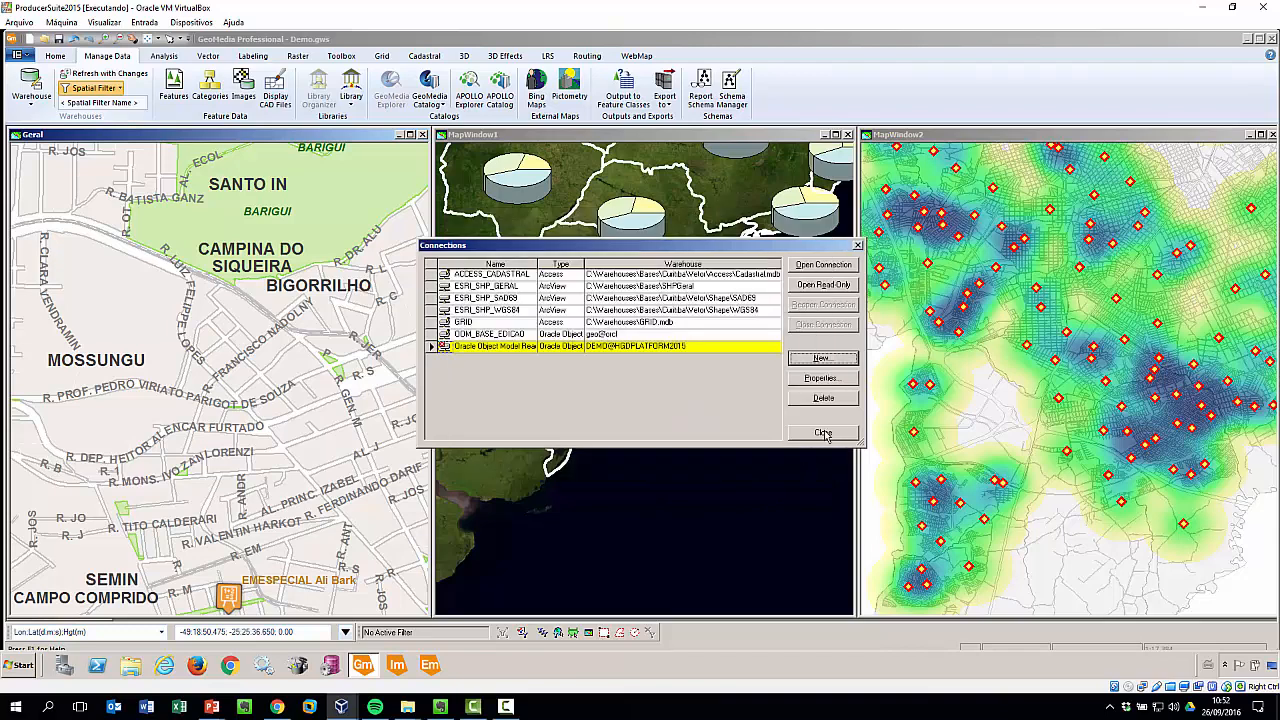
pyautogui.click(823, 433)
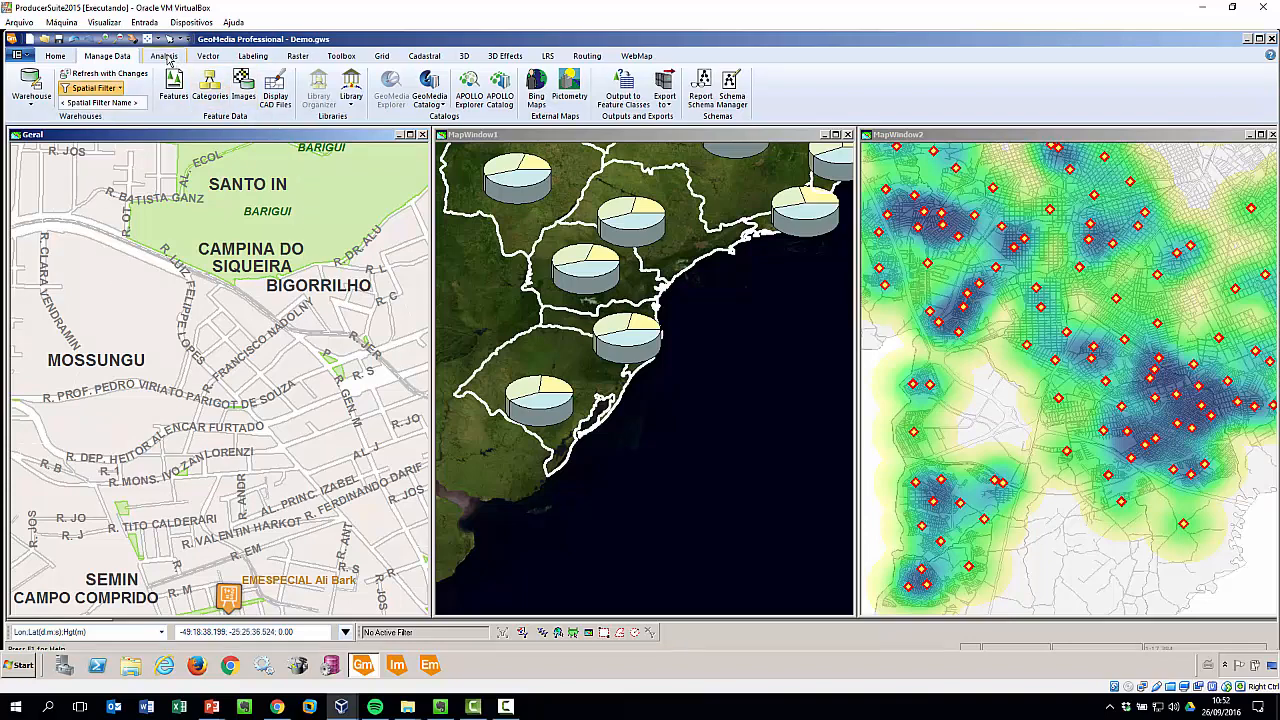
# - Open the definition of a new functional attribute for the arruamento_quadras__ feature class in the ESRI_SHP_WGS84 connection
pyautogui.click(165, 56)
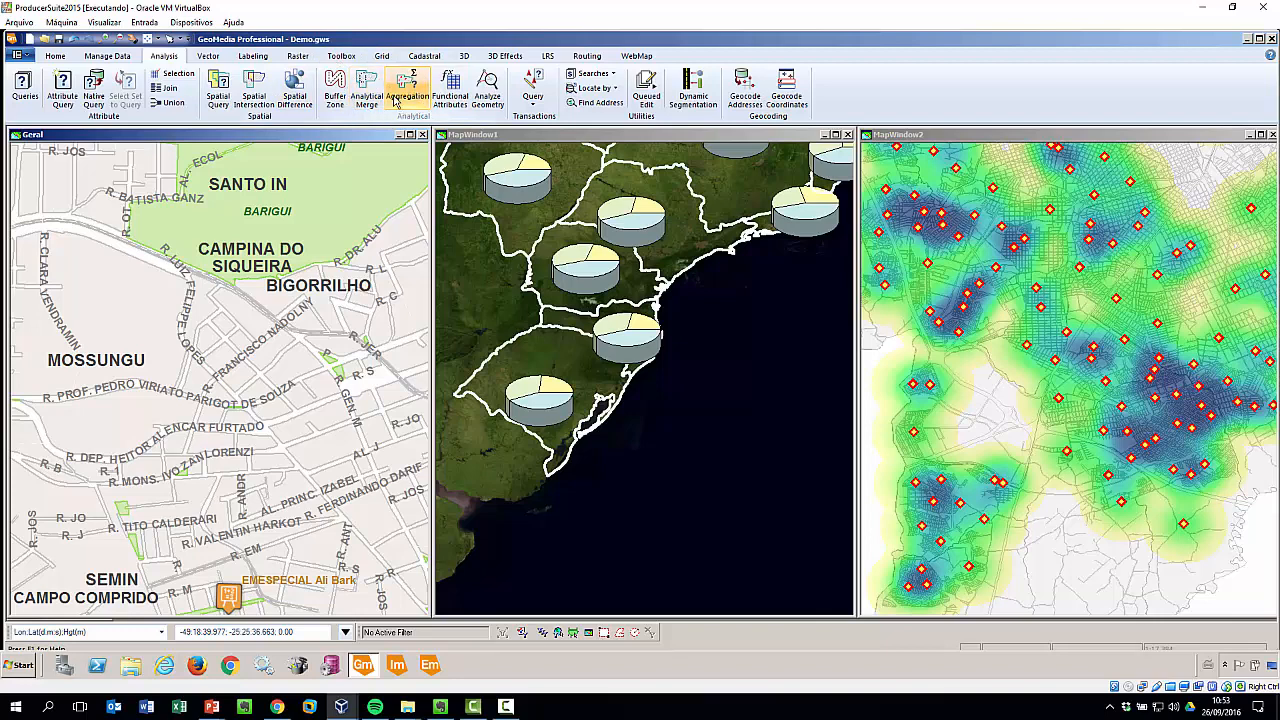
pyautogui.click(451, 90)
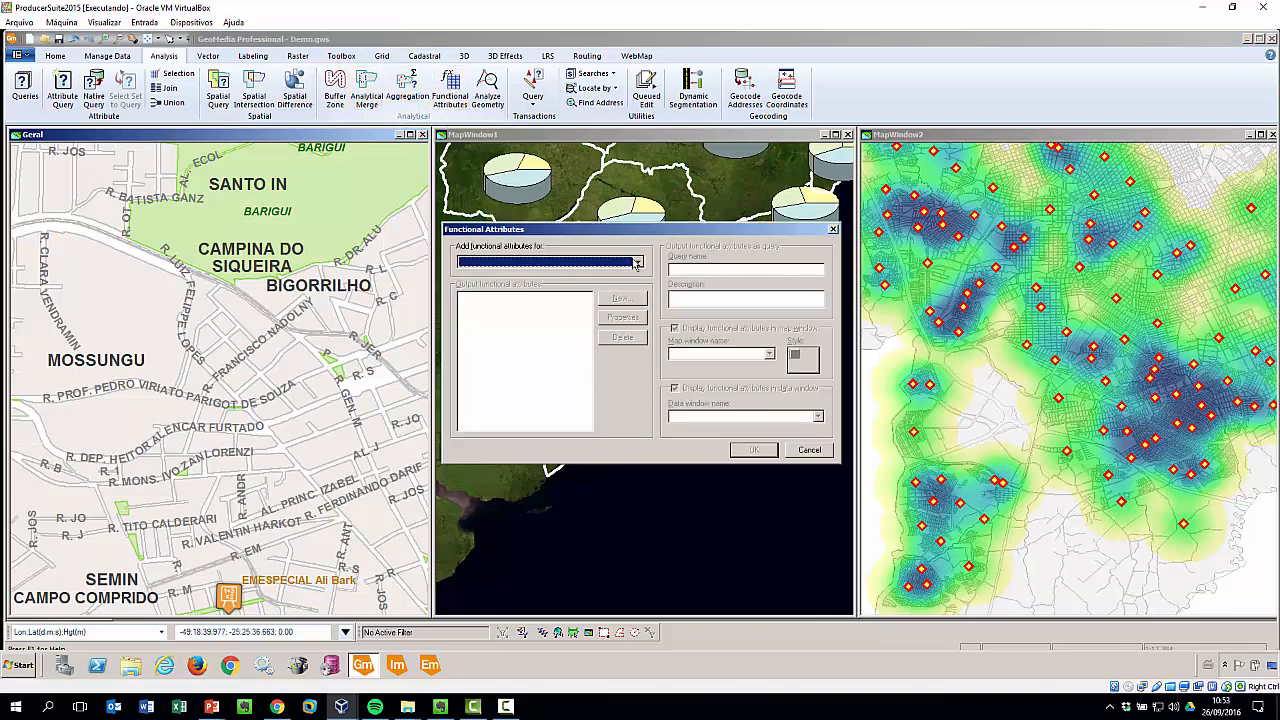
pyautogui.click(636, 263)
pyautogui.doubleClick(497, 328)
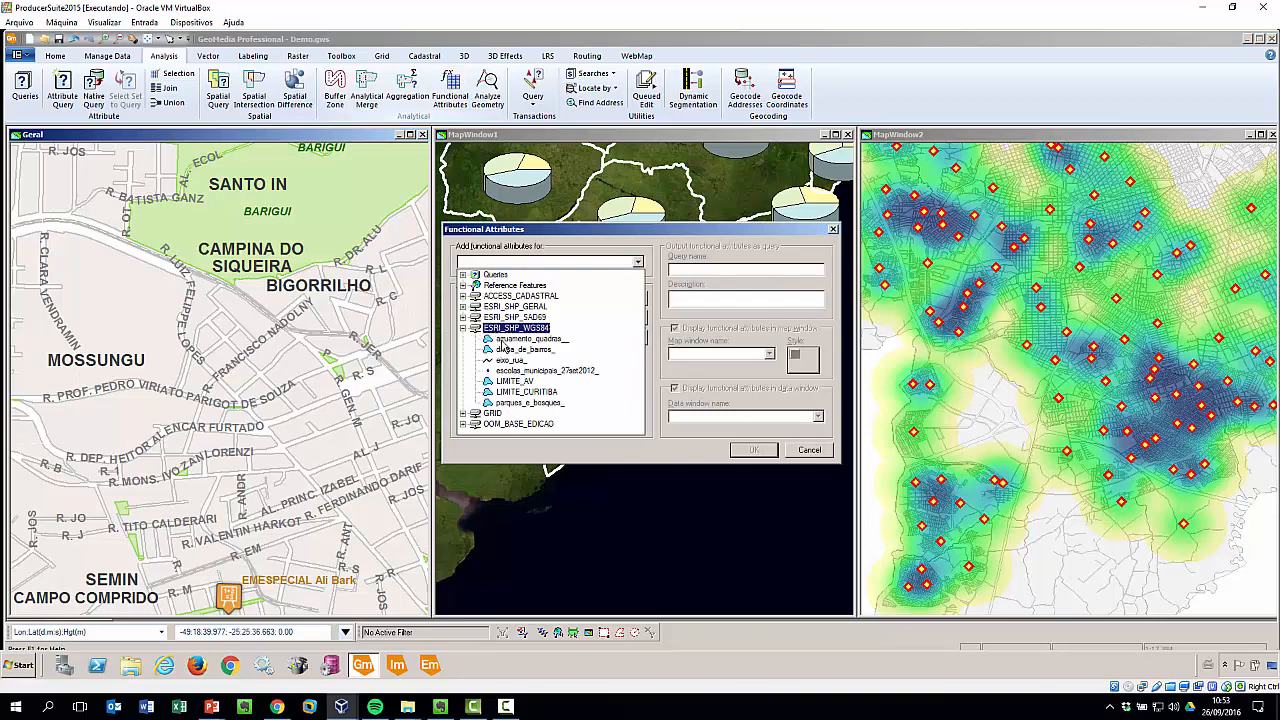
pyautogui.click(505, 345)
pyautogui.click(628, 299)
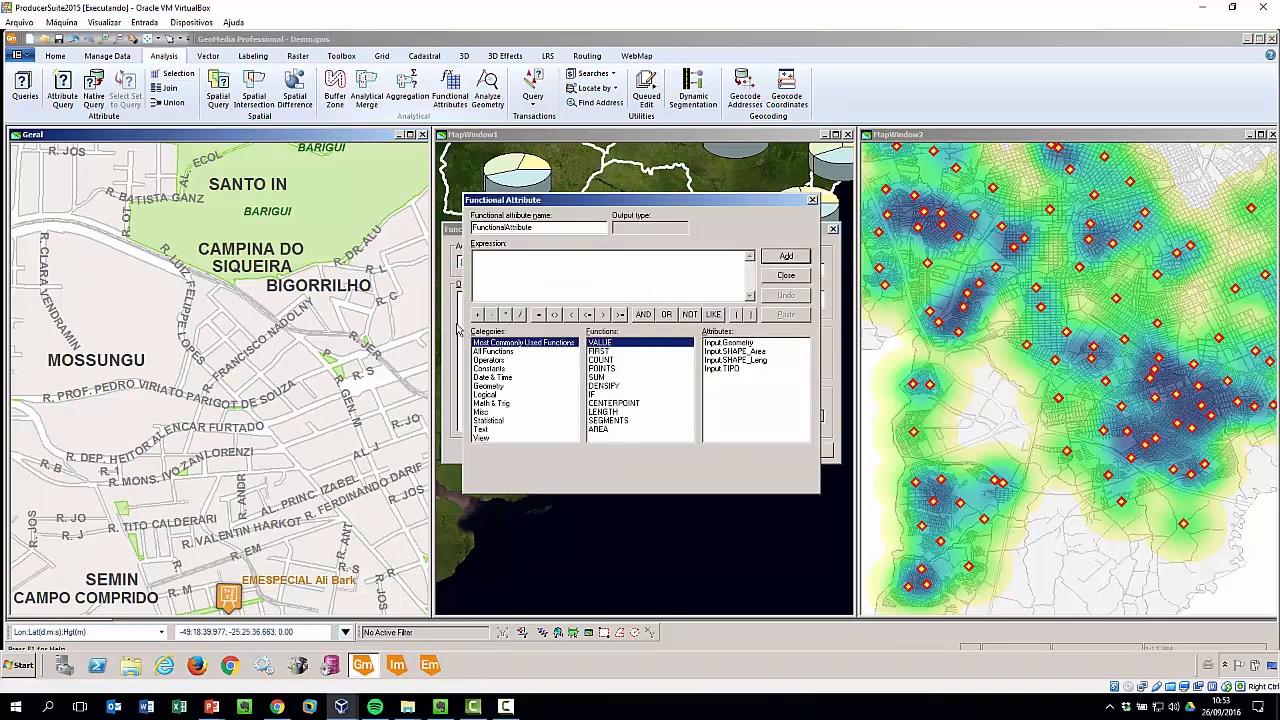
# - Examine the functions in the Date & Time, Geometry, Math & Trig and All Functions categories, and leave without adding an attribute
pyautogui.click(482, 360)
pyautogui.click(482, 378)
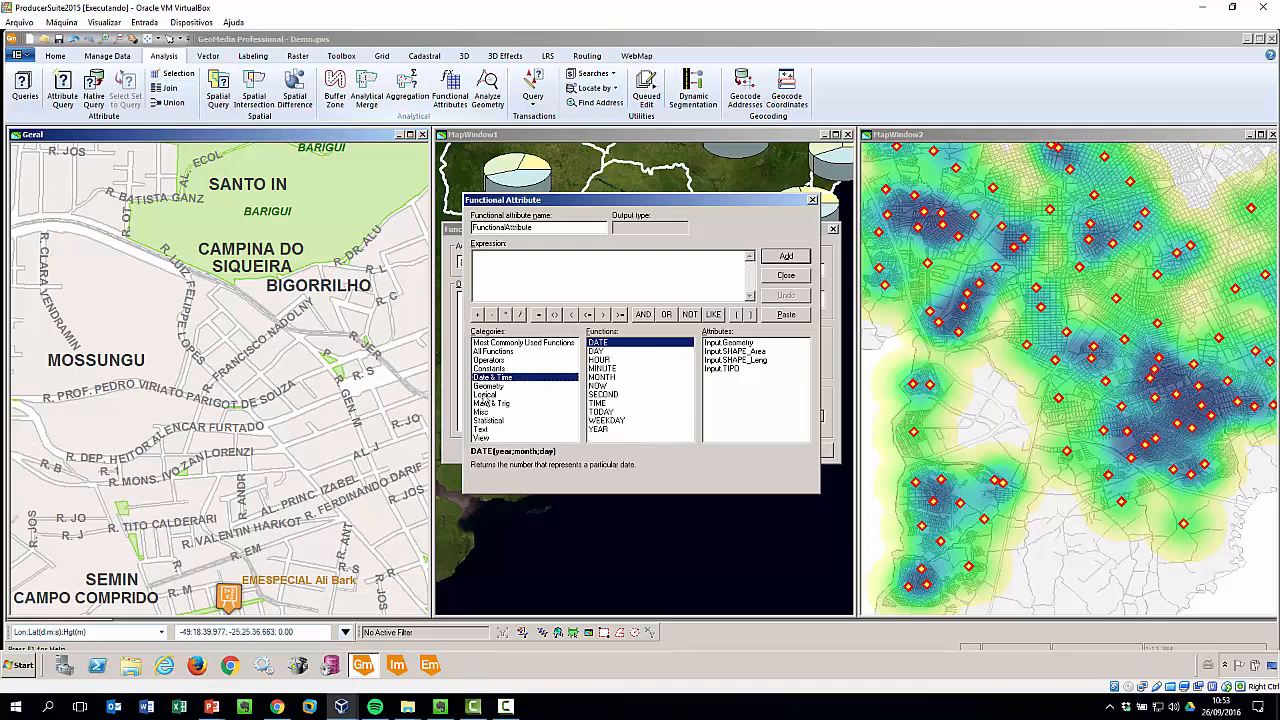
pyautogui.click(490, 386)
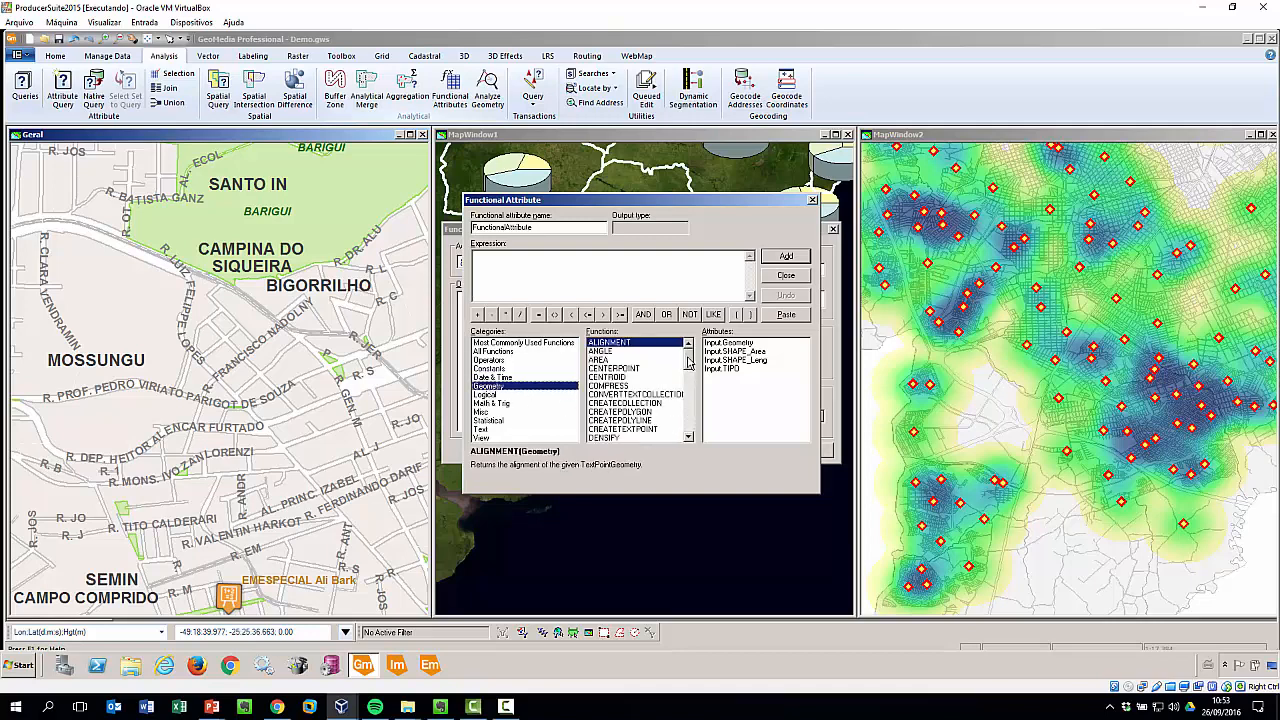
pyautogui.moveTo(688, 362); pyautogui.dragTo(689, 397)
pyautogui.click(488, 421)
pyautogui.click(477, 405)
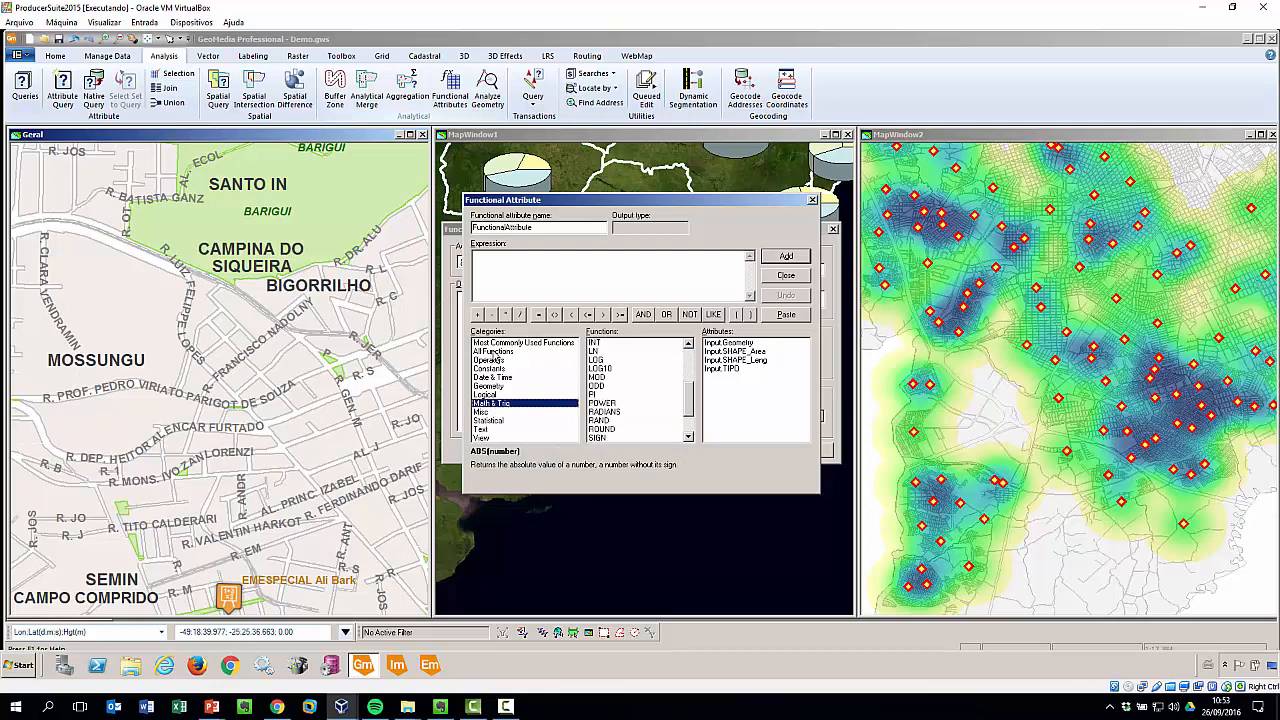
pyautogui.click(495, 352)
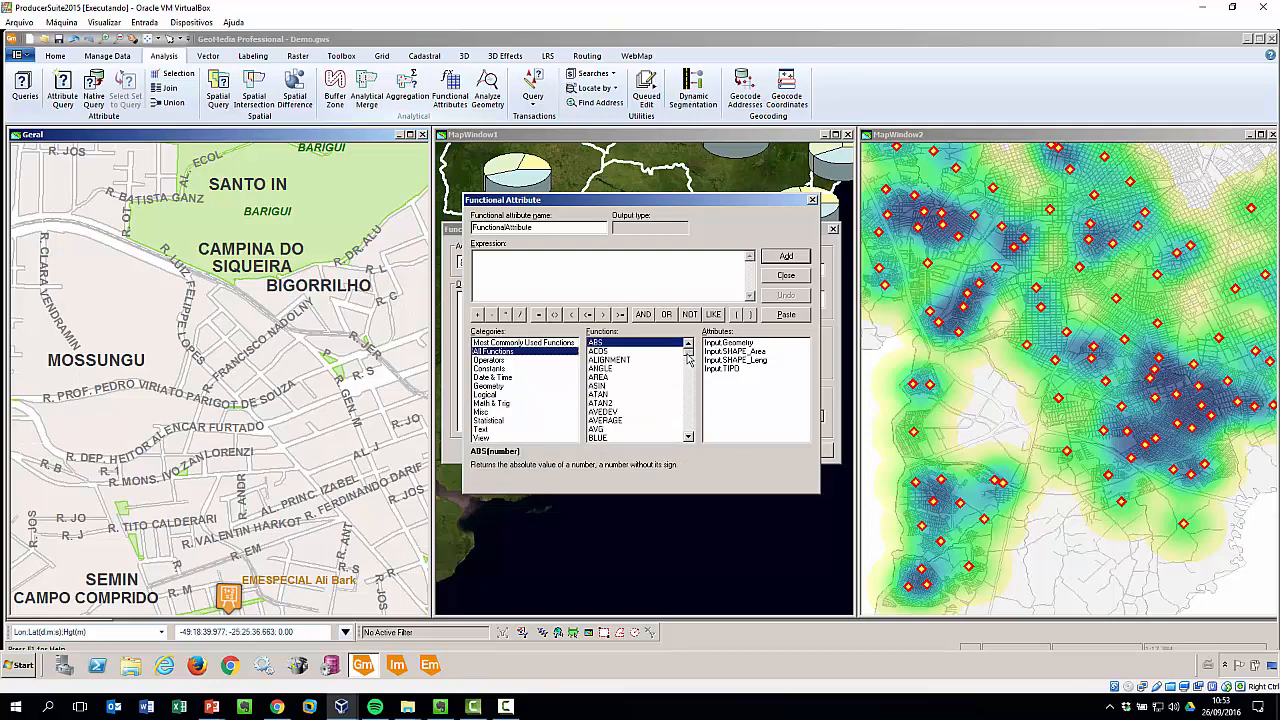
pyautogui.moveTo(688, 360); pyautogui.dragTo(688, 438)
pyautogui.click(786, 276)
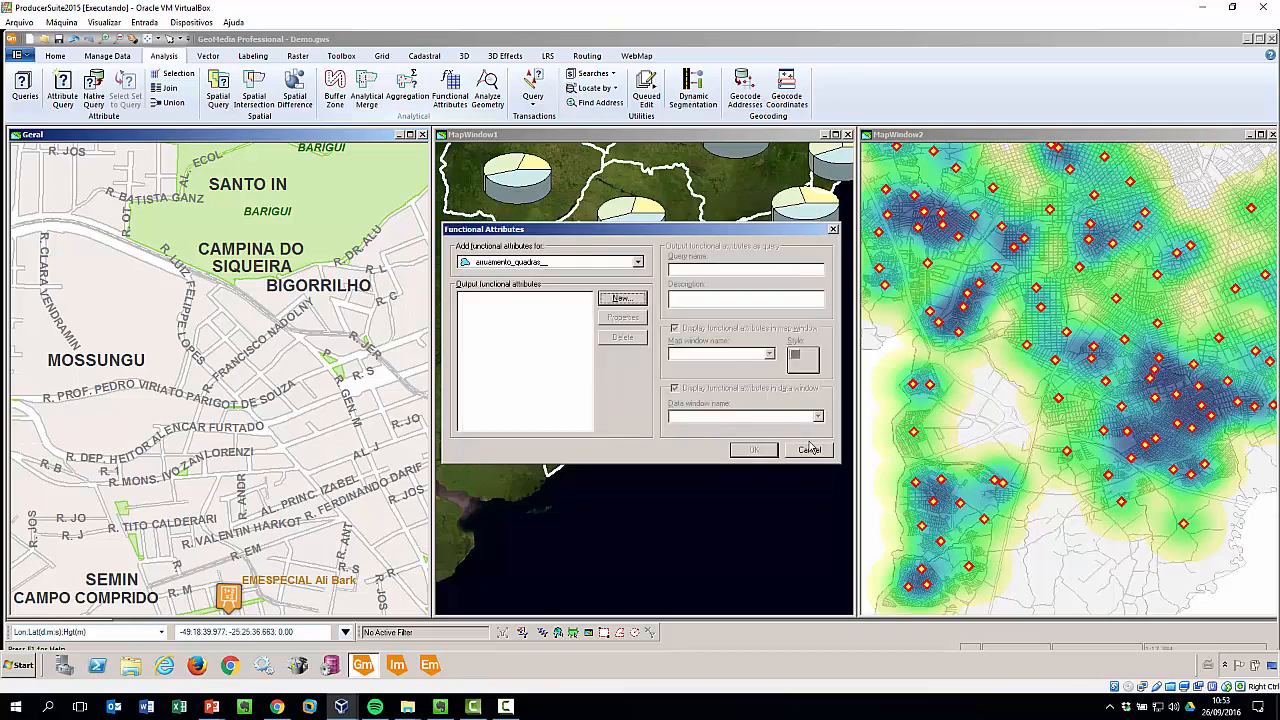
pyautogui.click(809, 451)
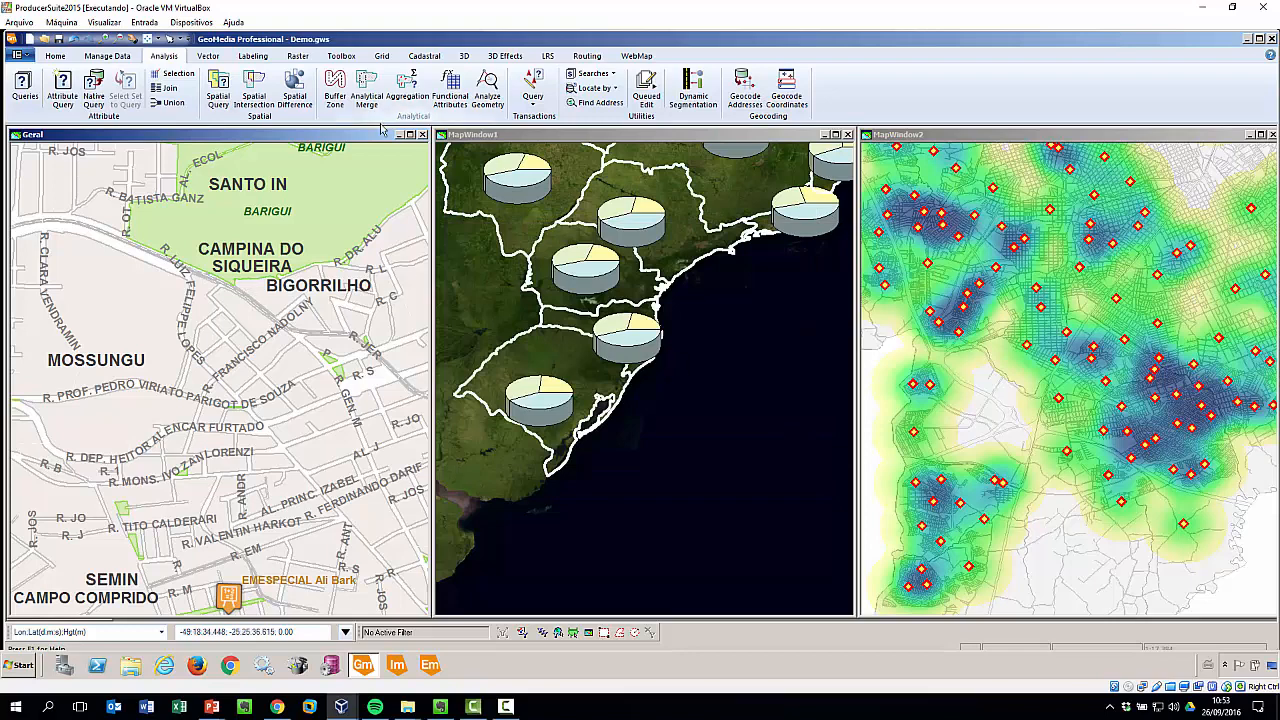
# - Maximize the Geral map window and fit the entire city map in view
pyautogui.click(410, 135)
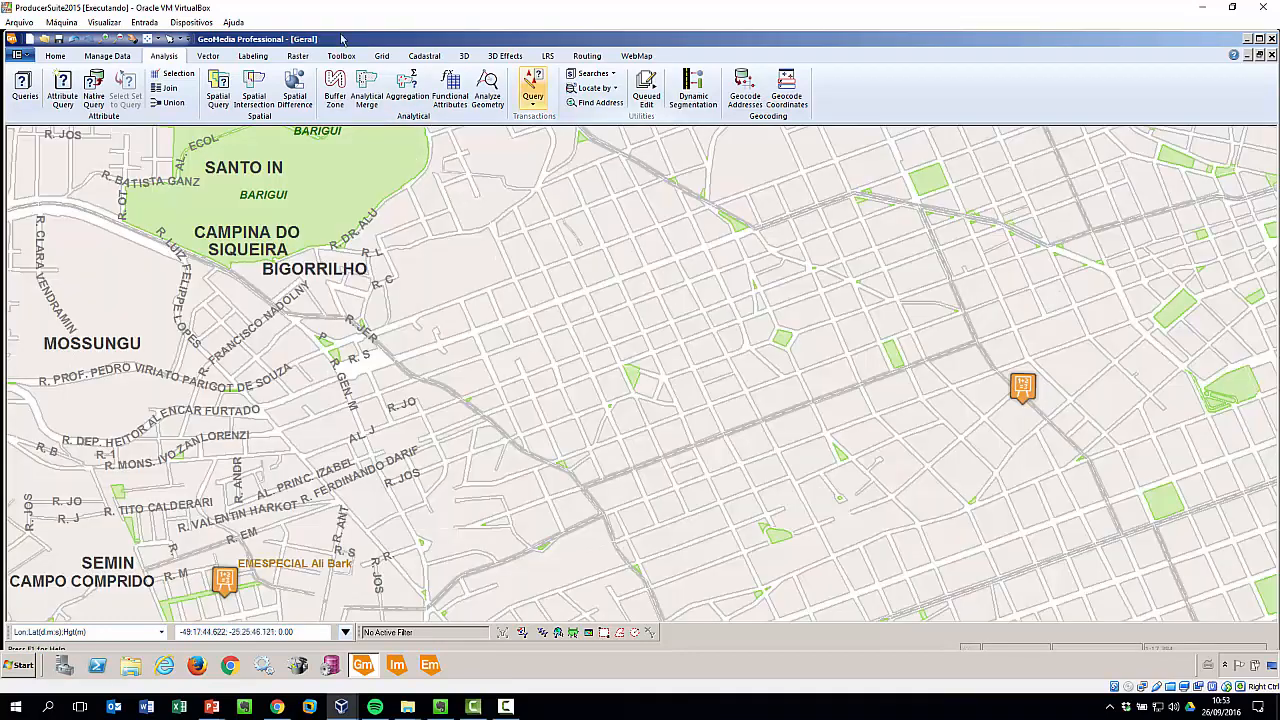
pyautogui.rightClick(365, 203)
pyautogui.click(400, 246)
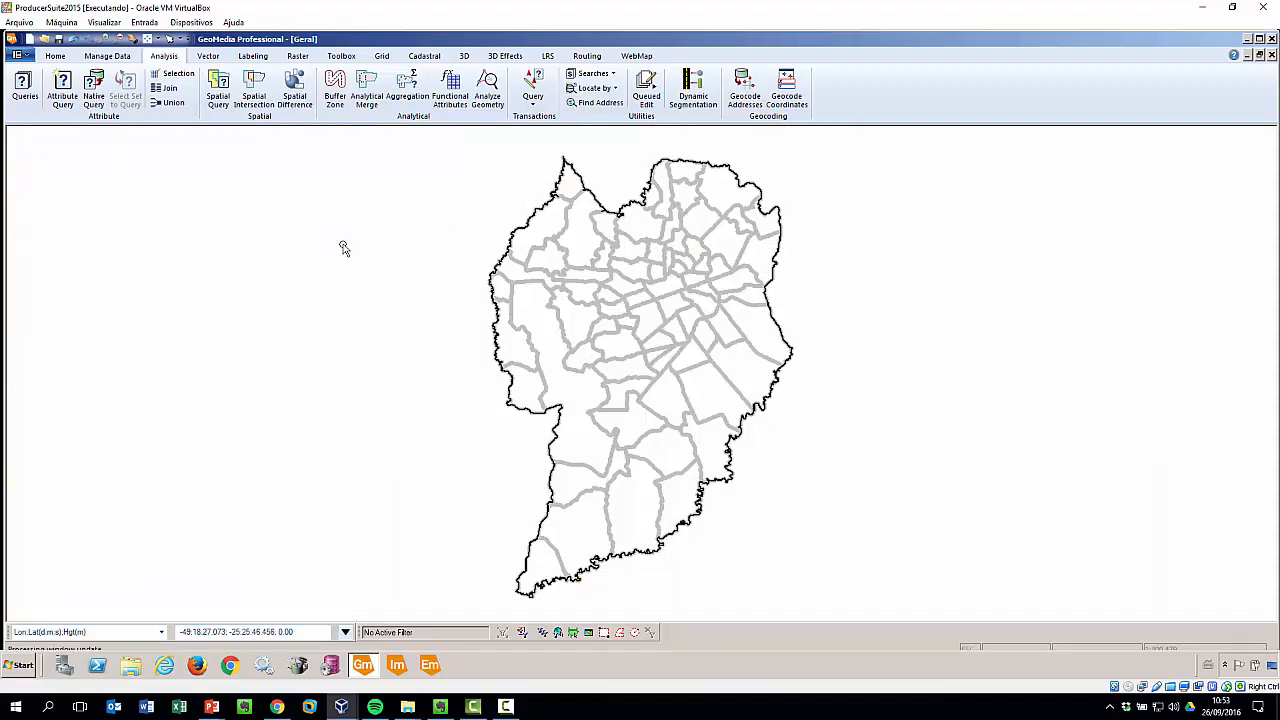
# - Zoom in on the streets and schools around Vila Izabel, and pan the map southeast toward Parolin and Fanny
pyautogui.rightClick(306, 230)
pyautogui.click(330, 235)
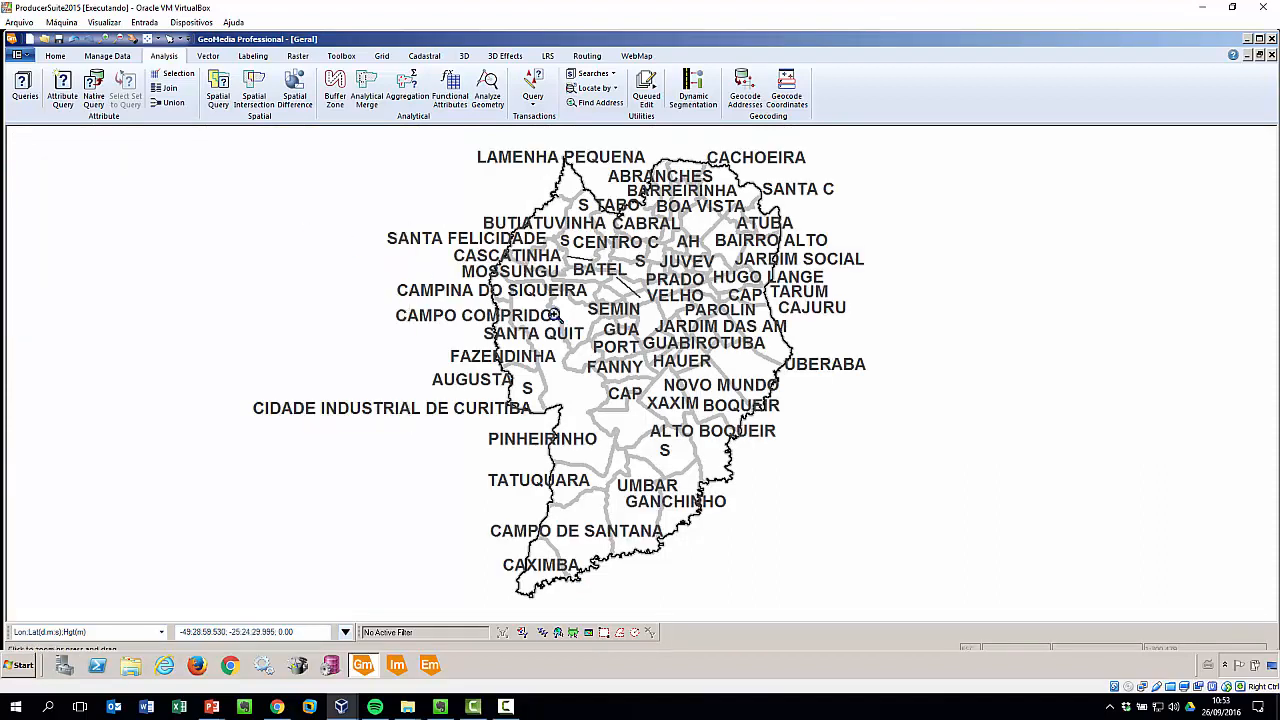
pyautogui.moveTo(592, 296); pyautogui.dragTo(681, 372)
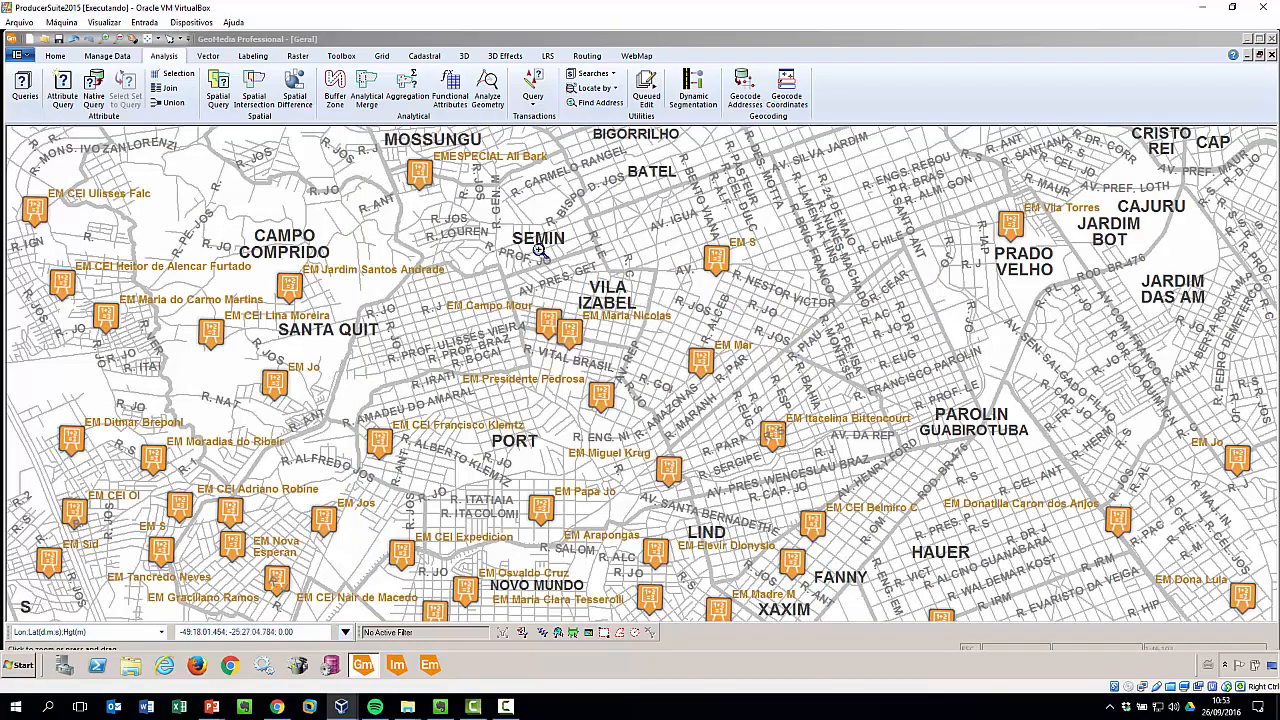
pyautogui.click(727, 436)
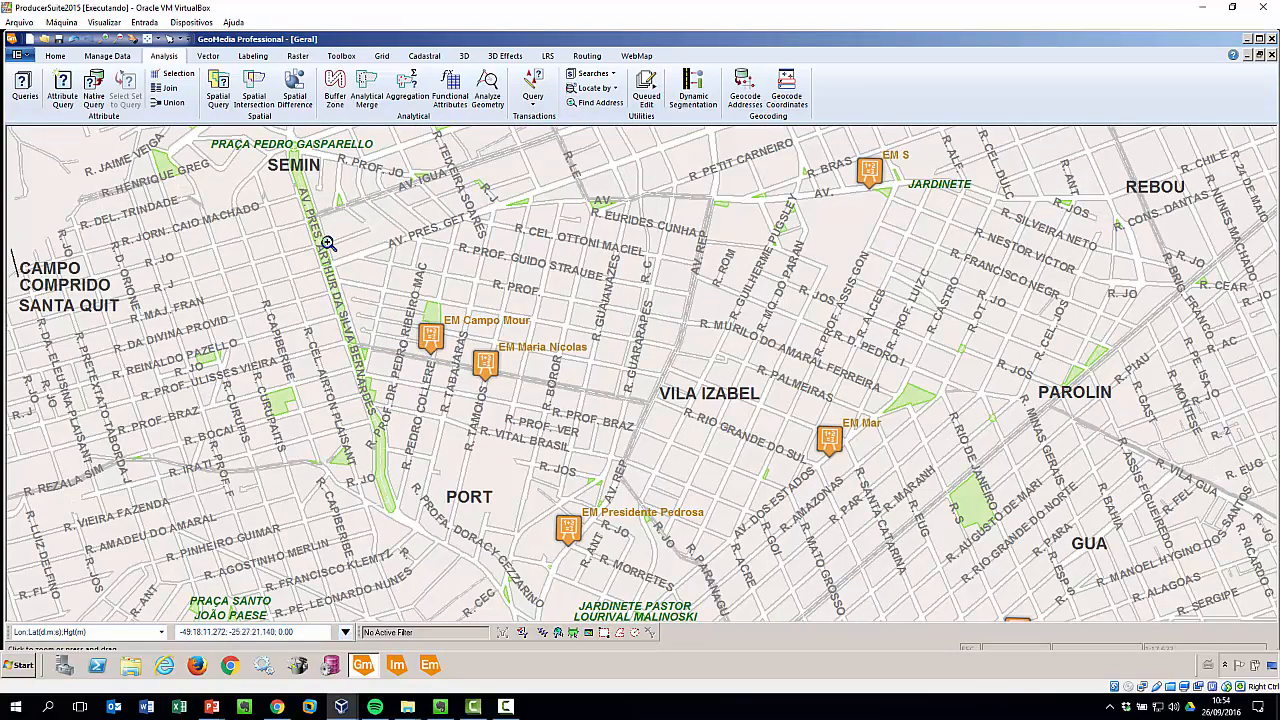
pyautogui.rightClick(535, 282)
pyautogui.click(576, 342)
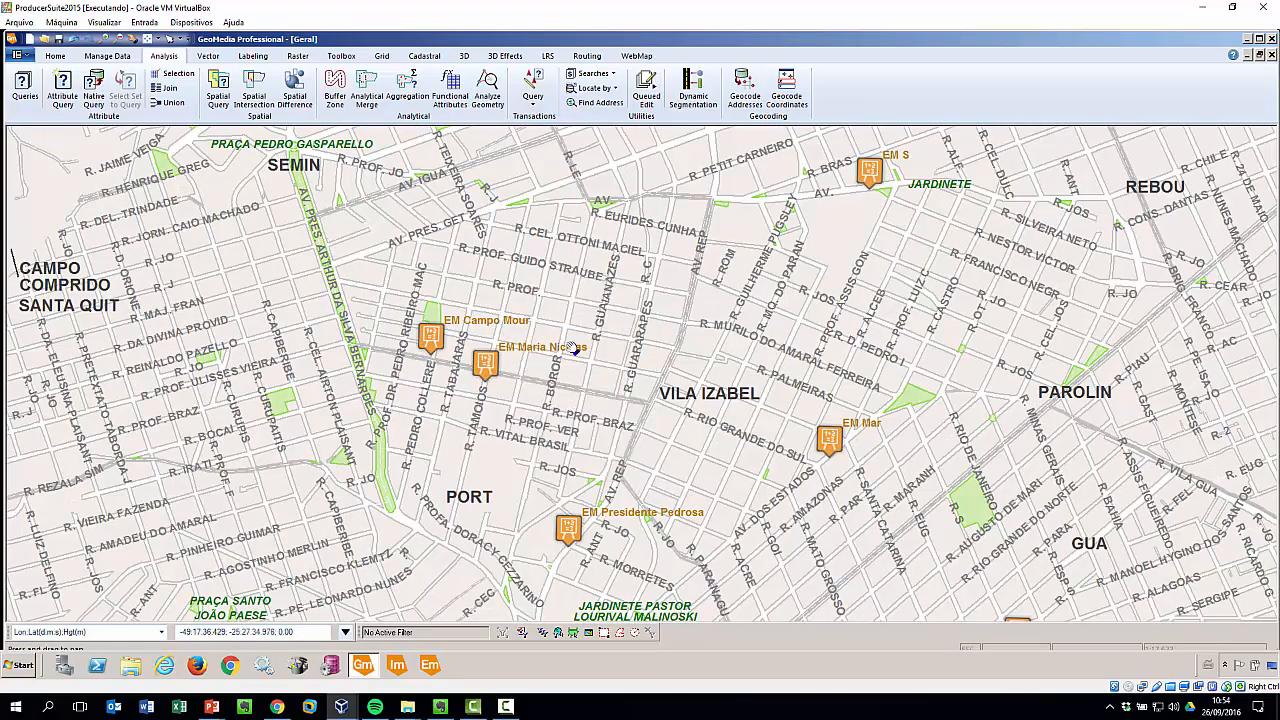
pyautogui.moveTo(770, 478); pyautogui.dragTo(626, 338)
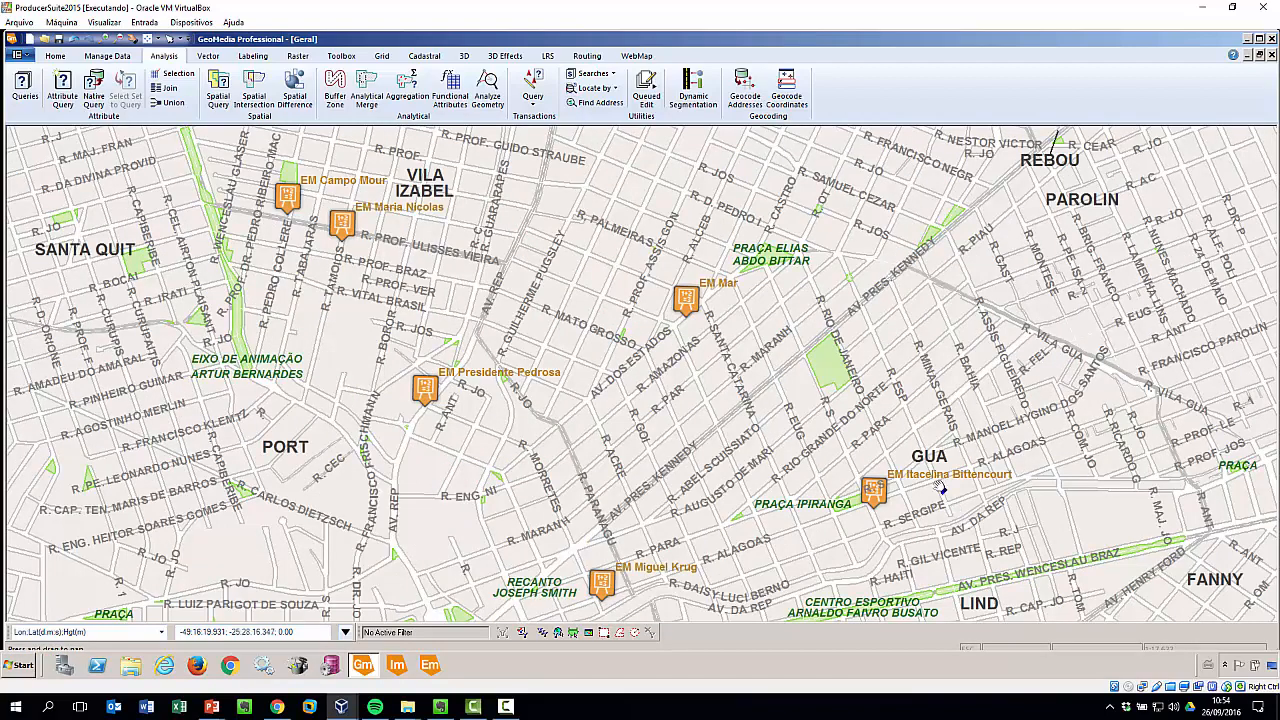
pyautogui.moveTo(894, 400); pyautogui.dragTo(755, 358)
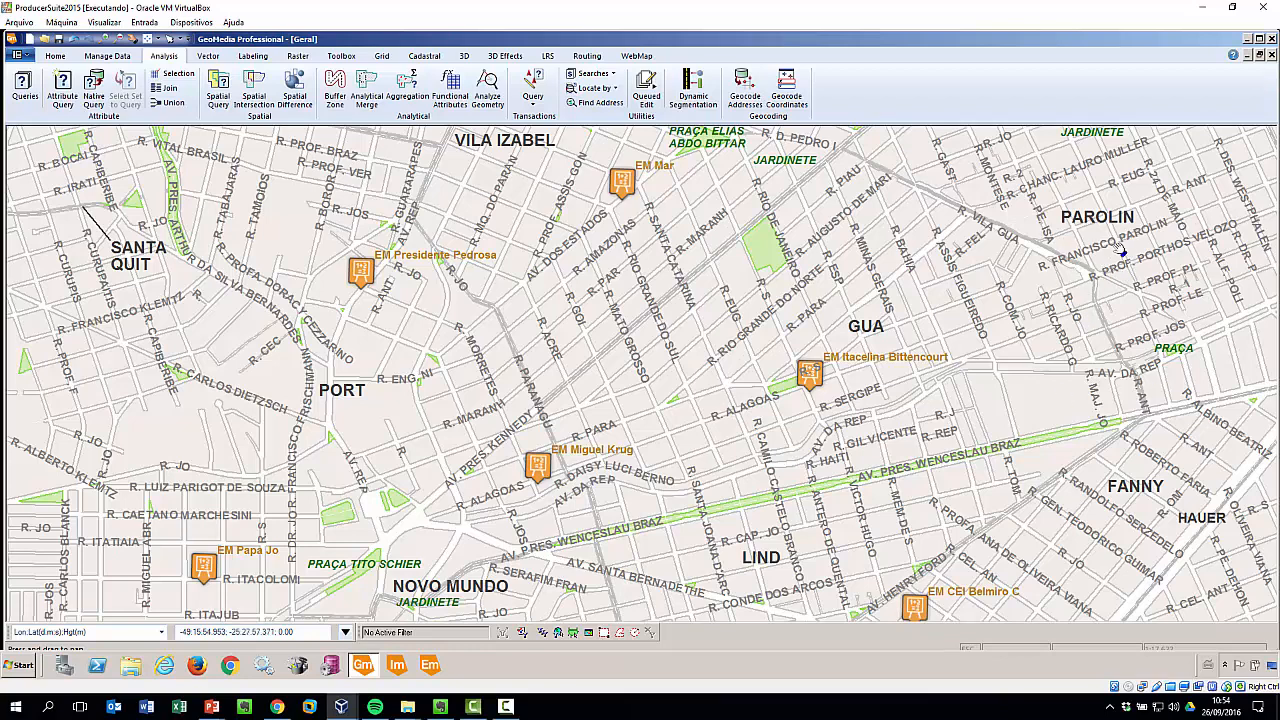
# - Pan the map southwest from Parolin and Fanny to the area around Novo Mundo and Fazendinha
pyautogui.moveTo(1075, 502); pyautogui.dragTo(930, 350)
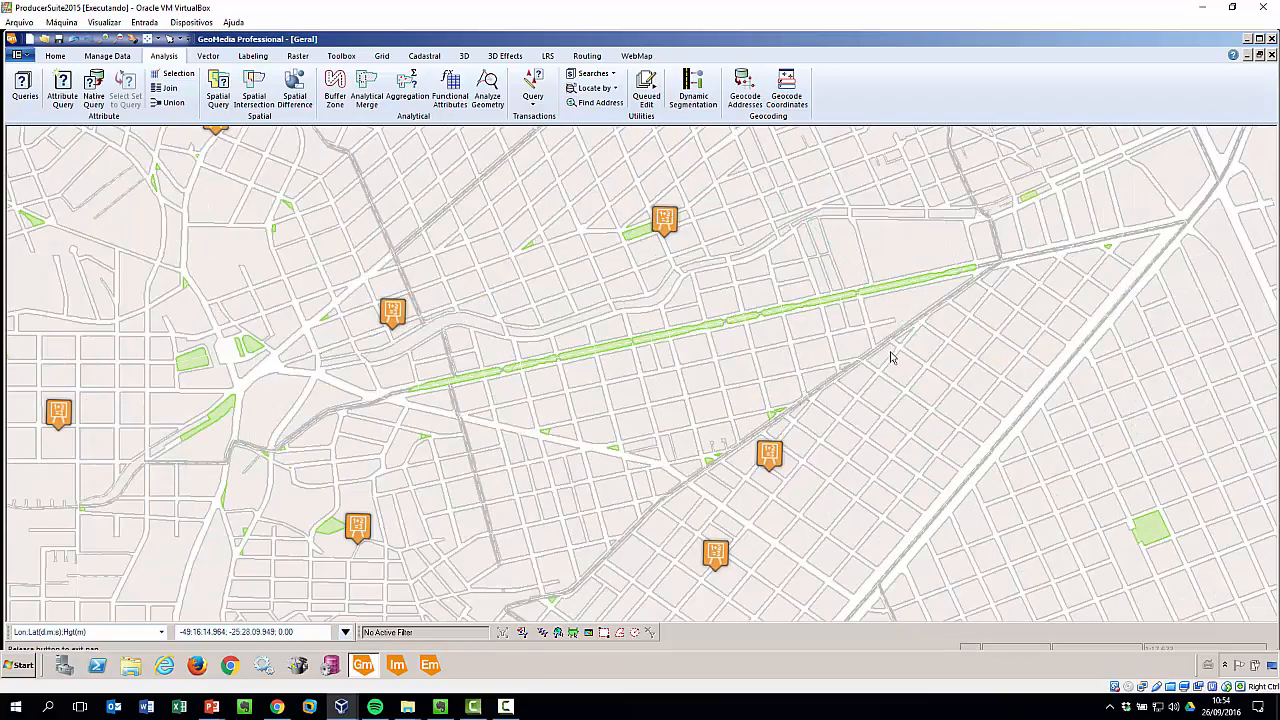
pyautogui.moveTo(216, 478); pyautogui.dragTo(413, 356)
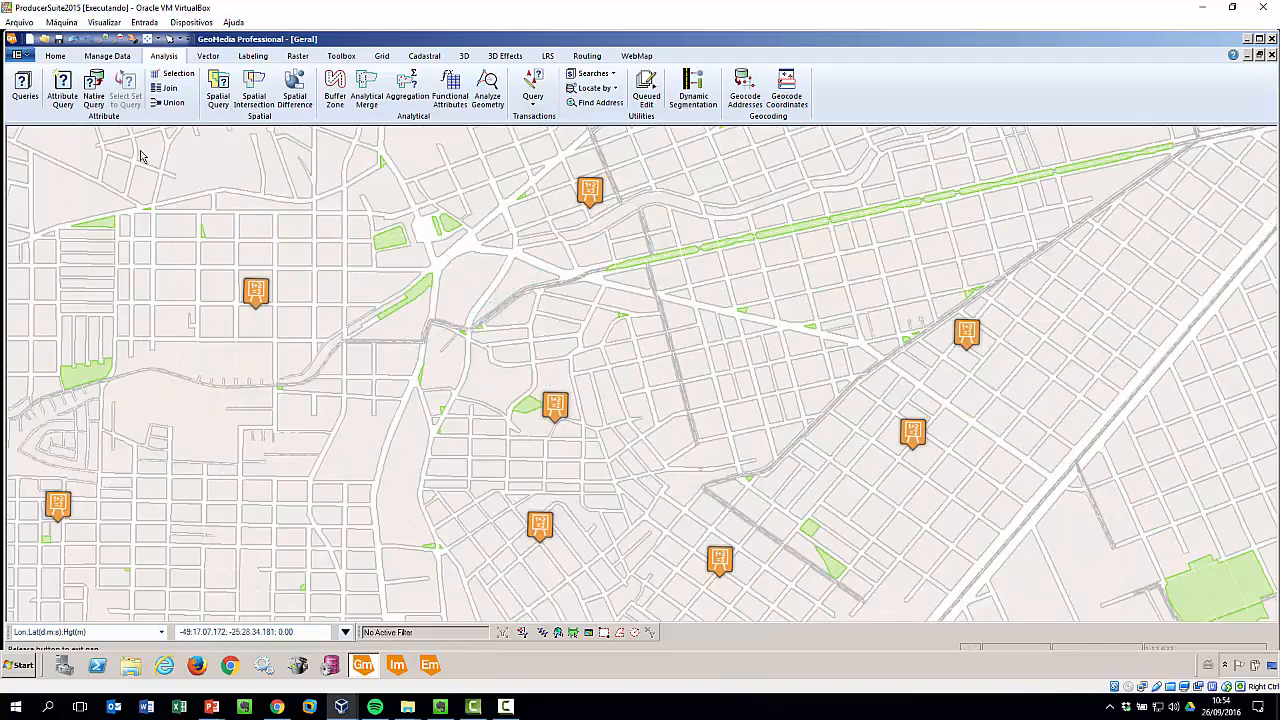
pyautogui.moveTo(137, 184); pyautogui.dragTo(298, 261)
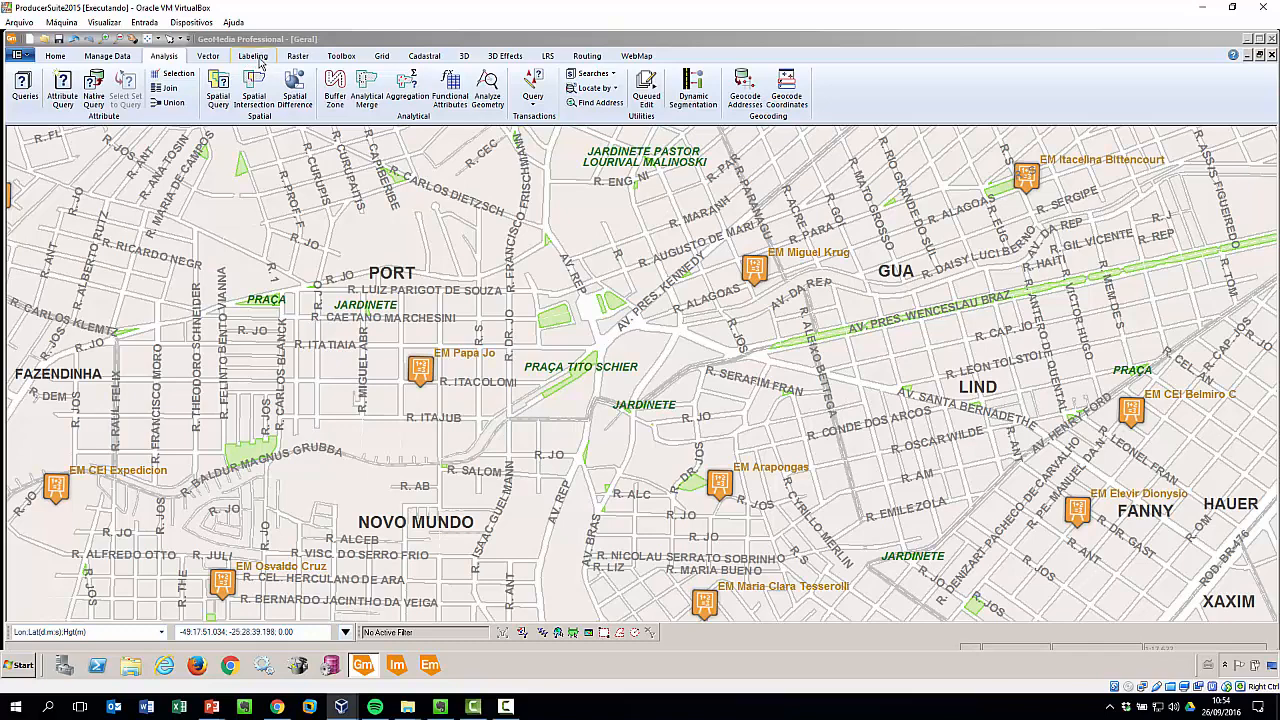
# - Open the Label Manager and examine the label placement rule of the divisa_de_bairros_ layer without changing it
pyautogui.click(252, 57)
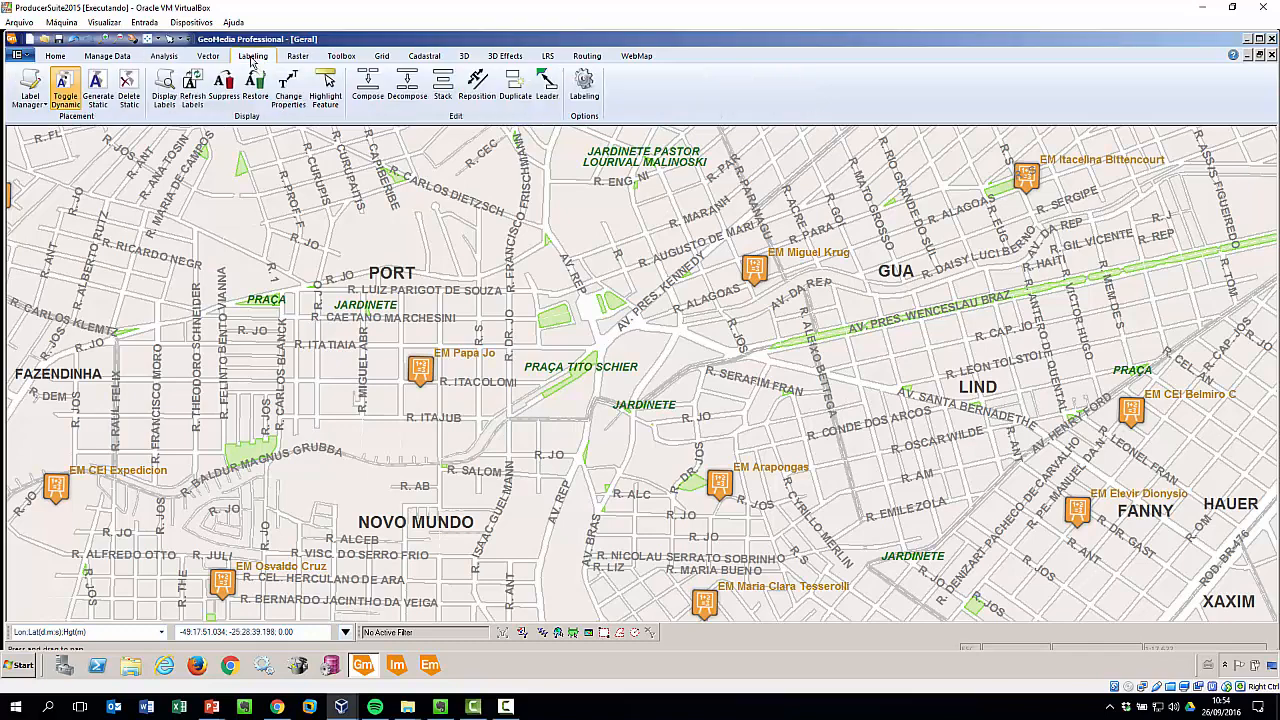
pyautogui.click(32, 100)
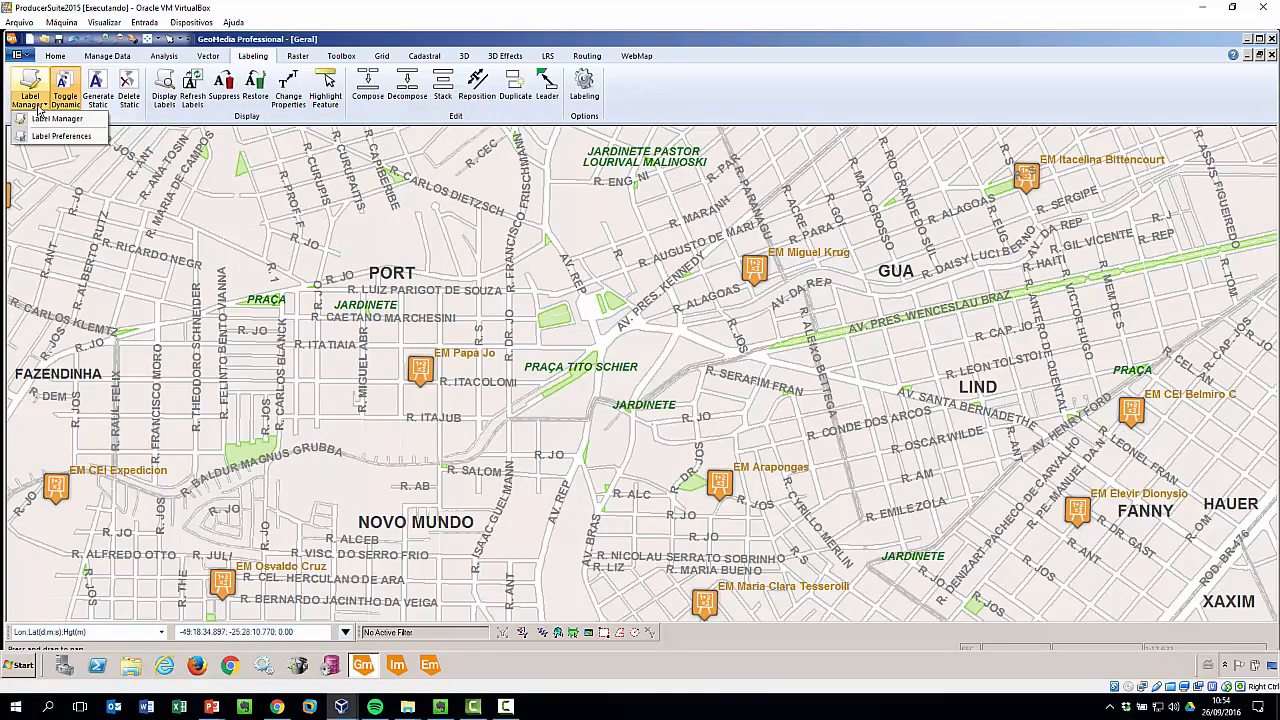
pyautogui.click(47, 120)
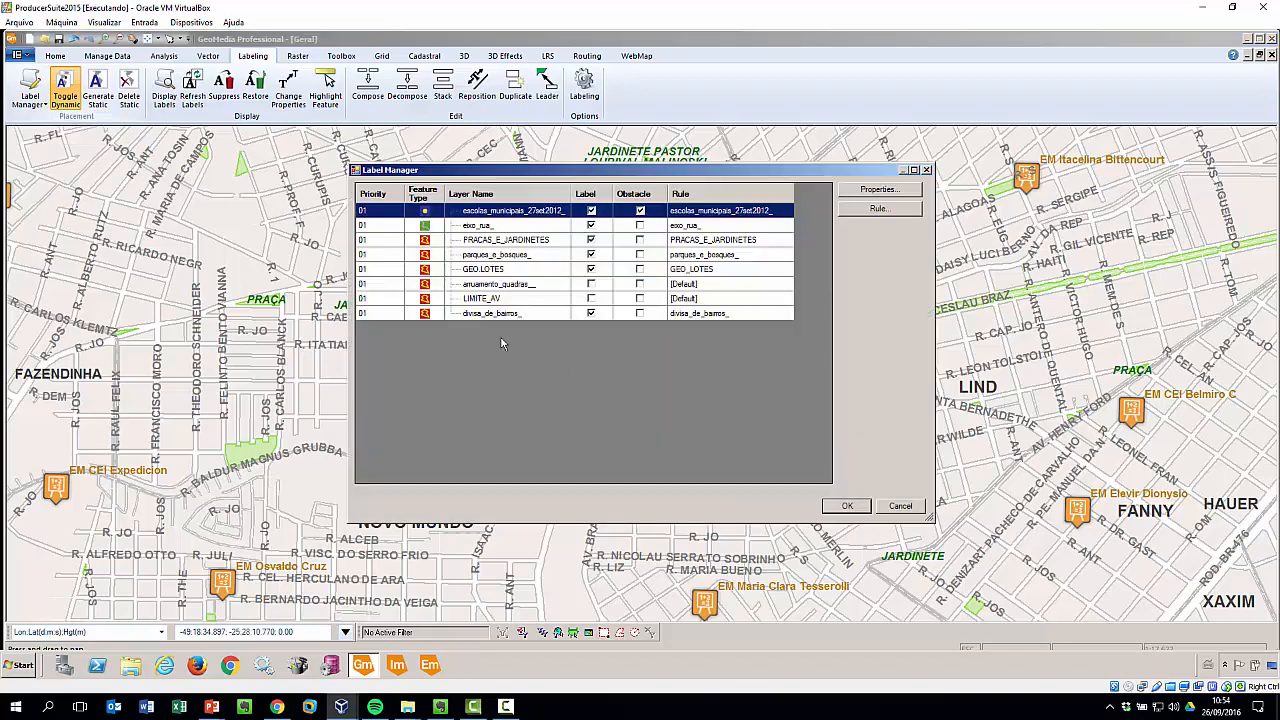
pyautogui.click(494, 315)
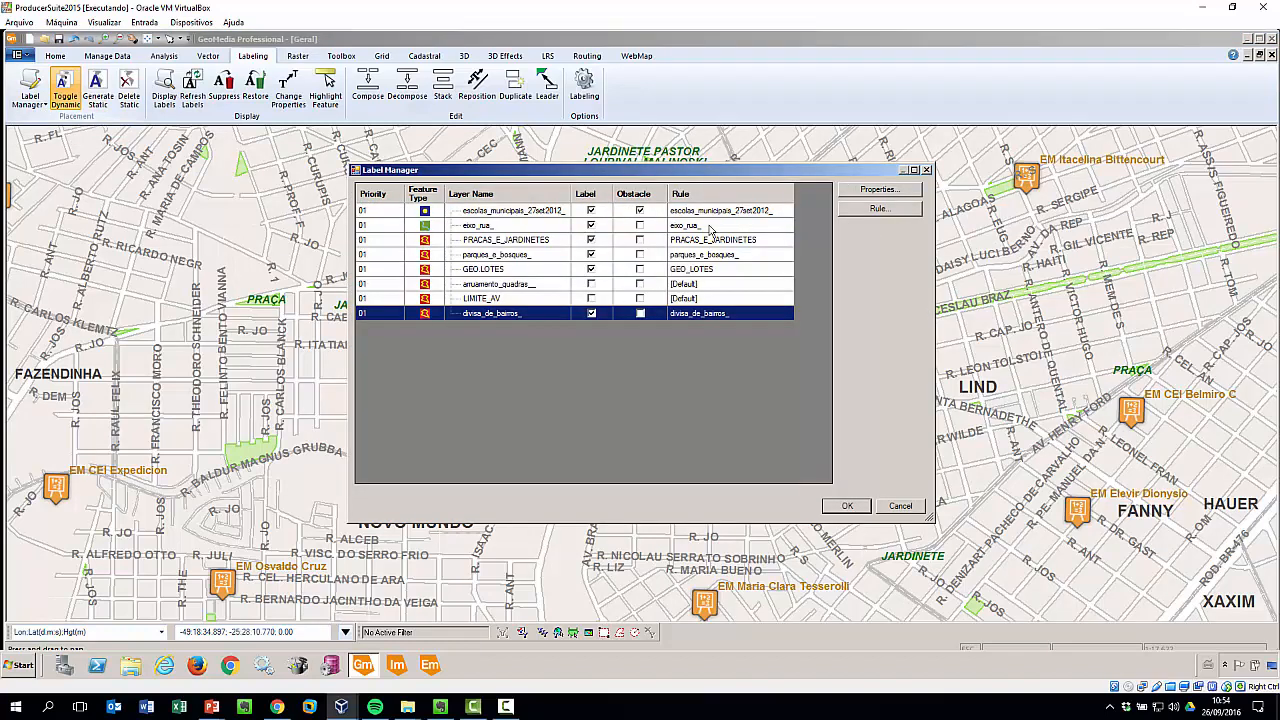
pyautogui.click(879, 209)
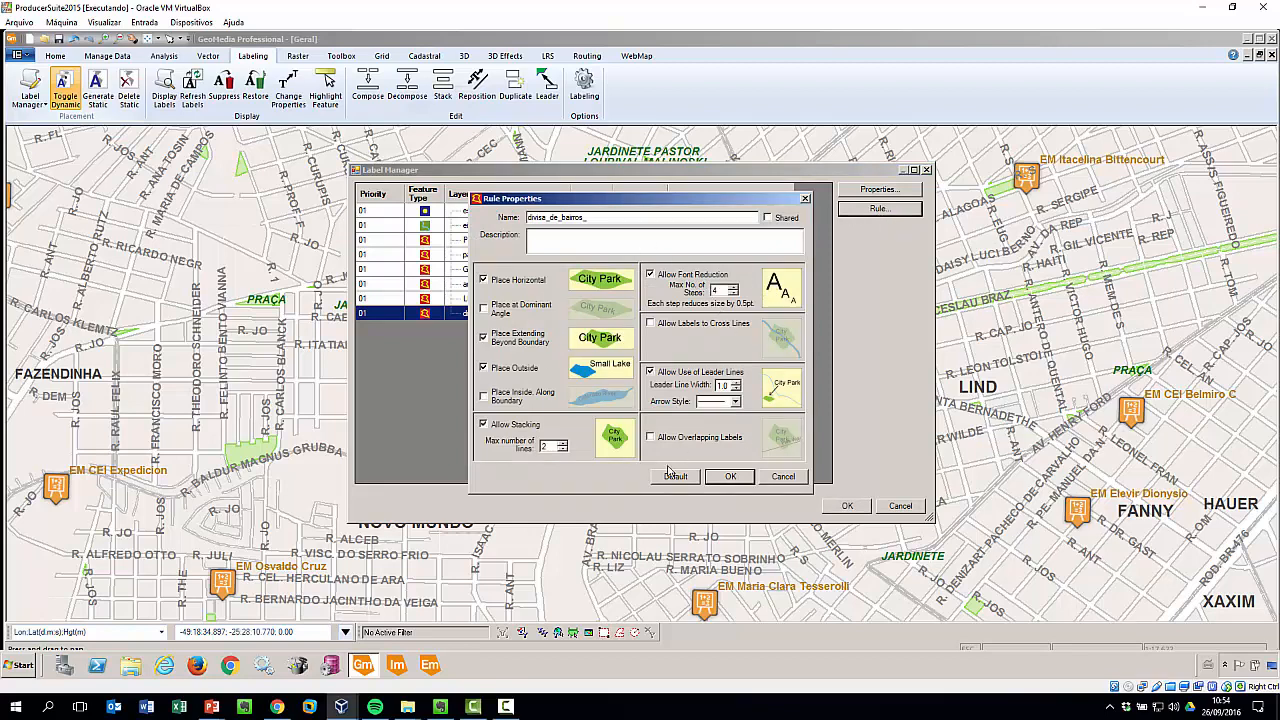
pyautogui.click(783, 477)
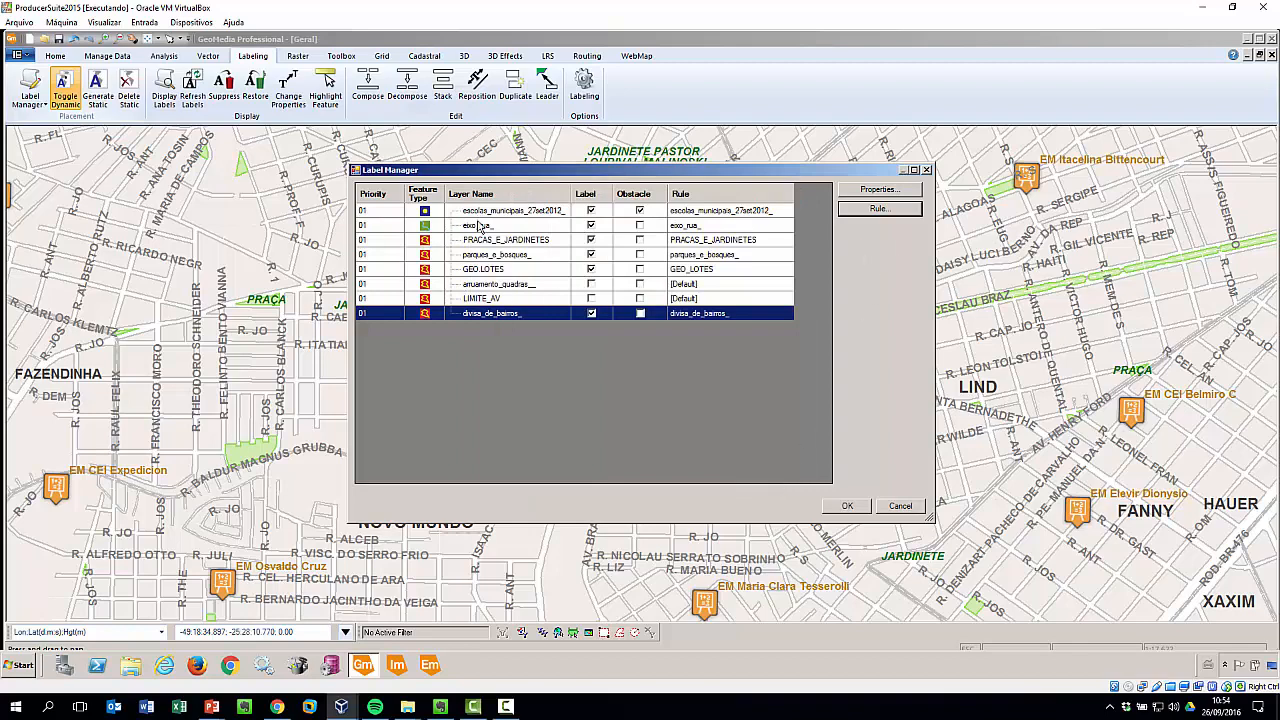
# - Review the label rules of the eixo_rua_ and escolas_municipais_27set2012_ layers, and leave the Label Manager without changes
pyautogui.click(477, 228)
pyautogui.click(879, 208)
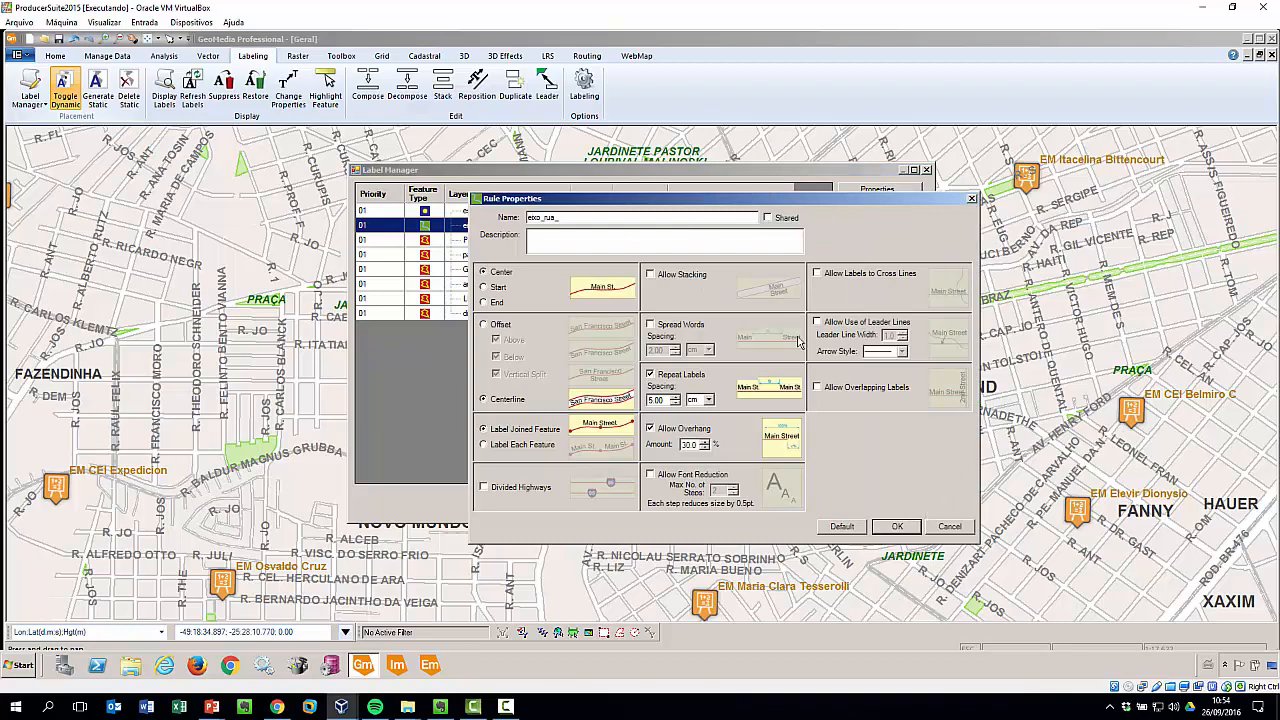
pyautogui.click(955, 530)
pyautogui.click(480, 213)
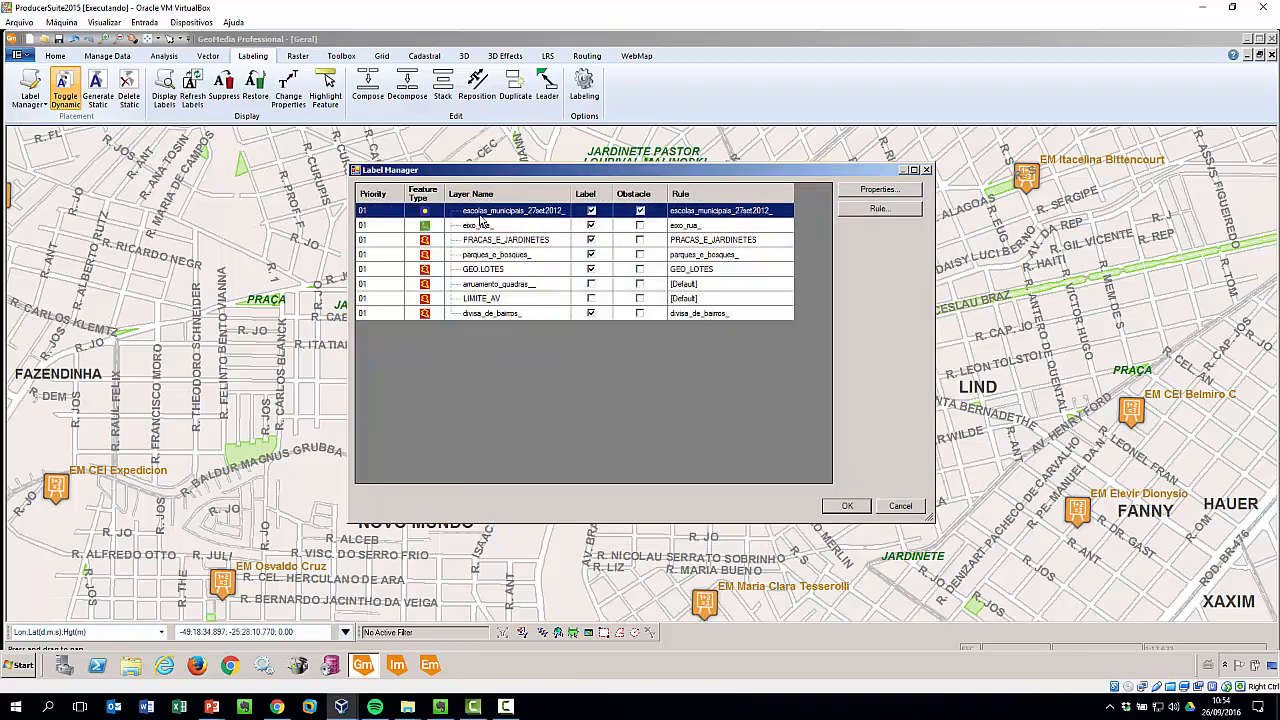
pyautogui.click(876, 209)
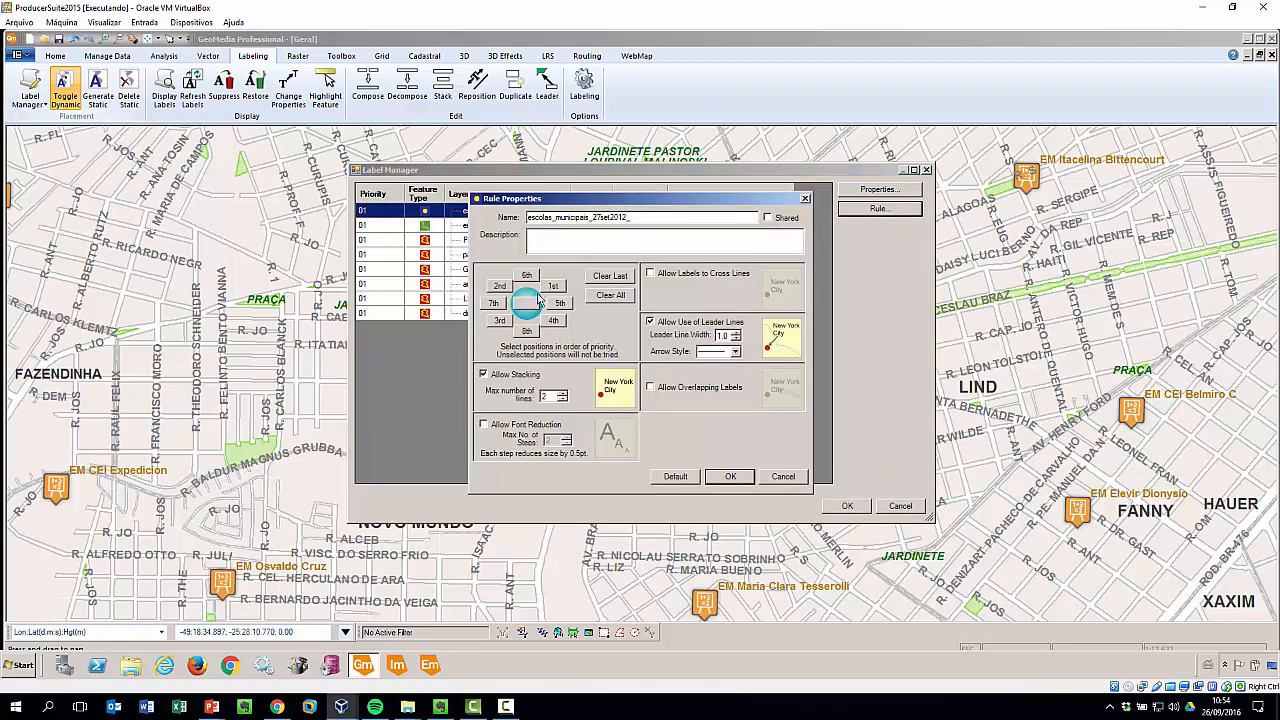
pyautogui.click(786, 477)
pyautogui.click(900, 506)
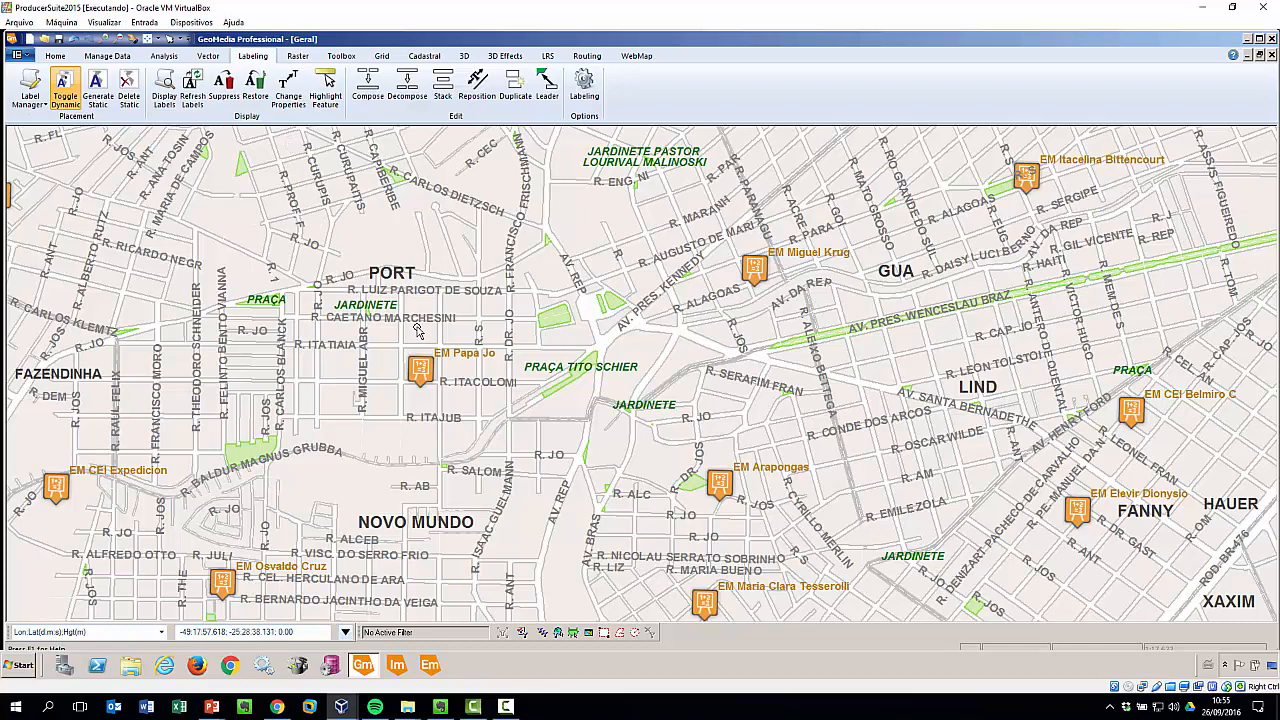
# - Apply a spatial filter using the BATEL reference feature from divisa_de_bairros_ by its NOME attribute, and review the spatial filter options
pyautogui.click(559, 634)
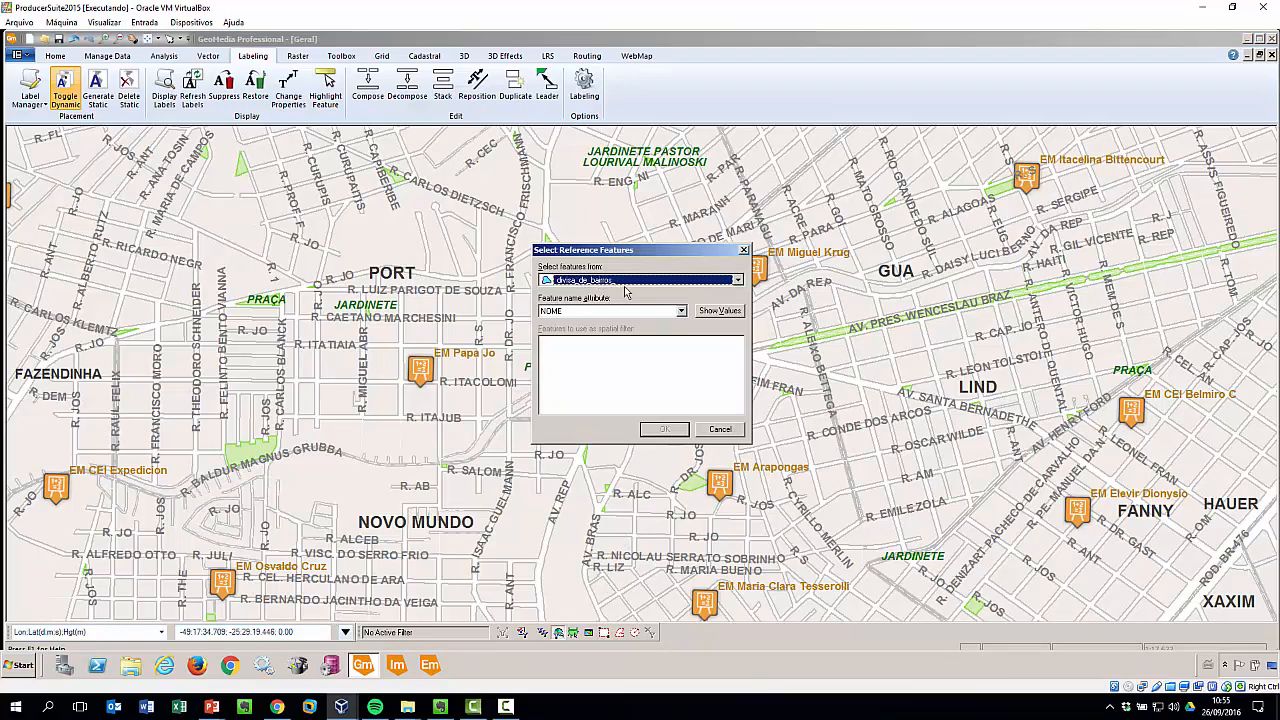
pyautogui.click(681, 315)
pyautogui.click(681, 315)
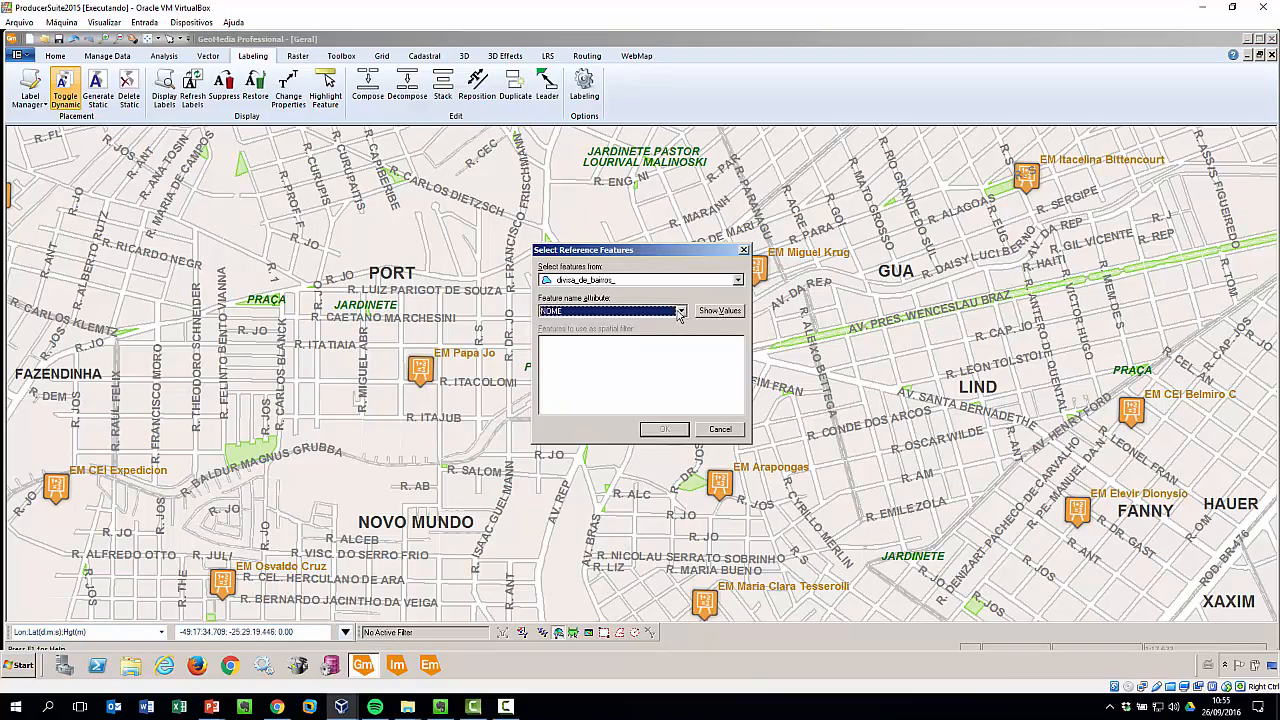
pyautogui.click(716, 311)
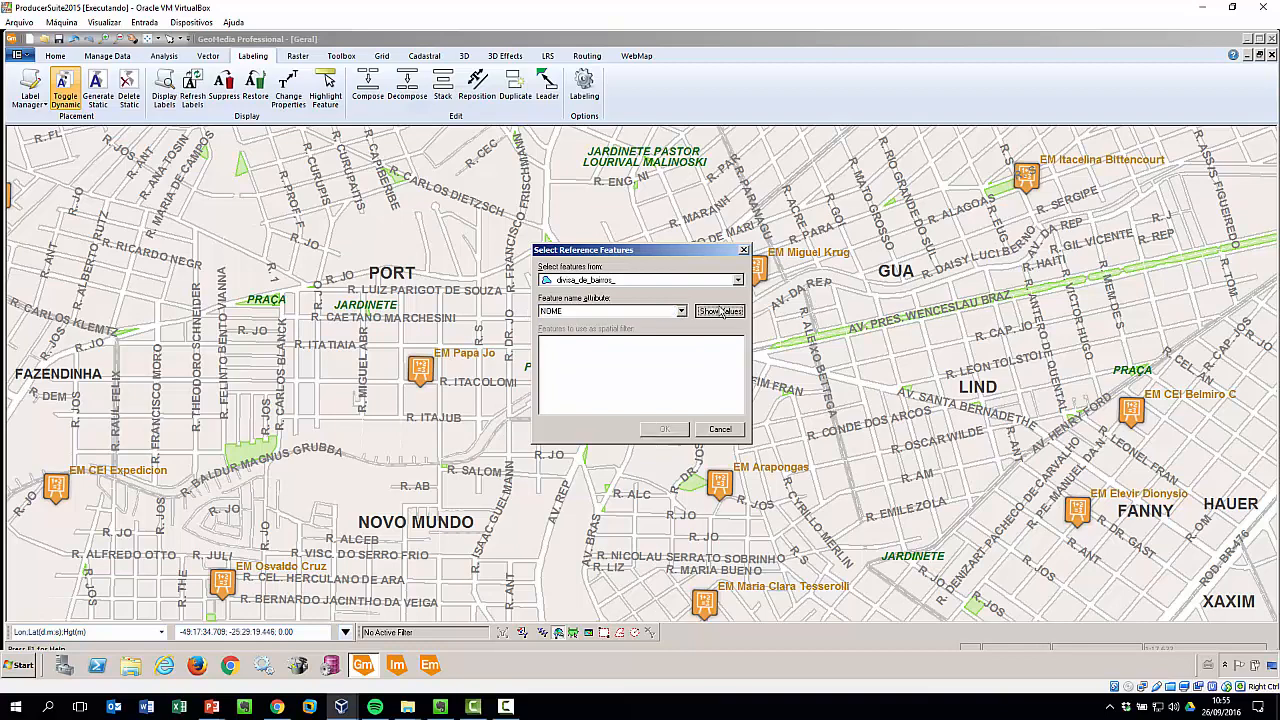
pyautogui.click(574, 391)
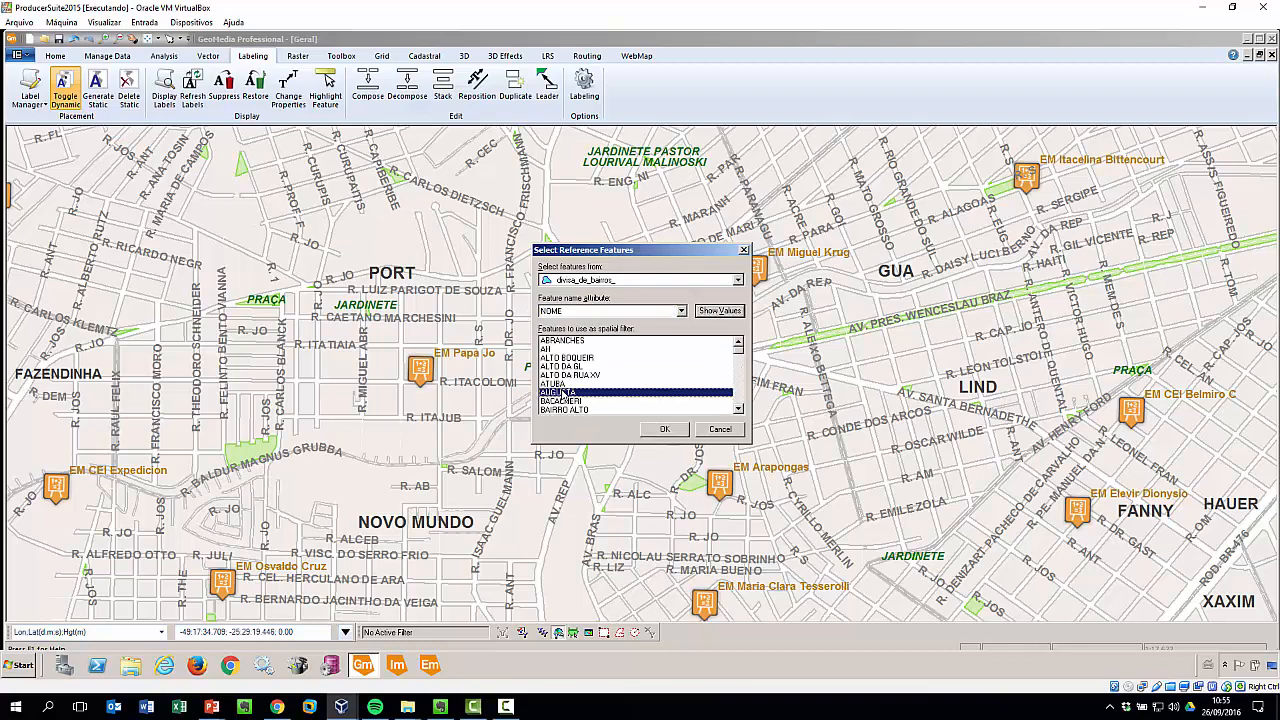
pyautogui.click(575, 401)
pyautogui.scroll(-2, 582, 409)
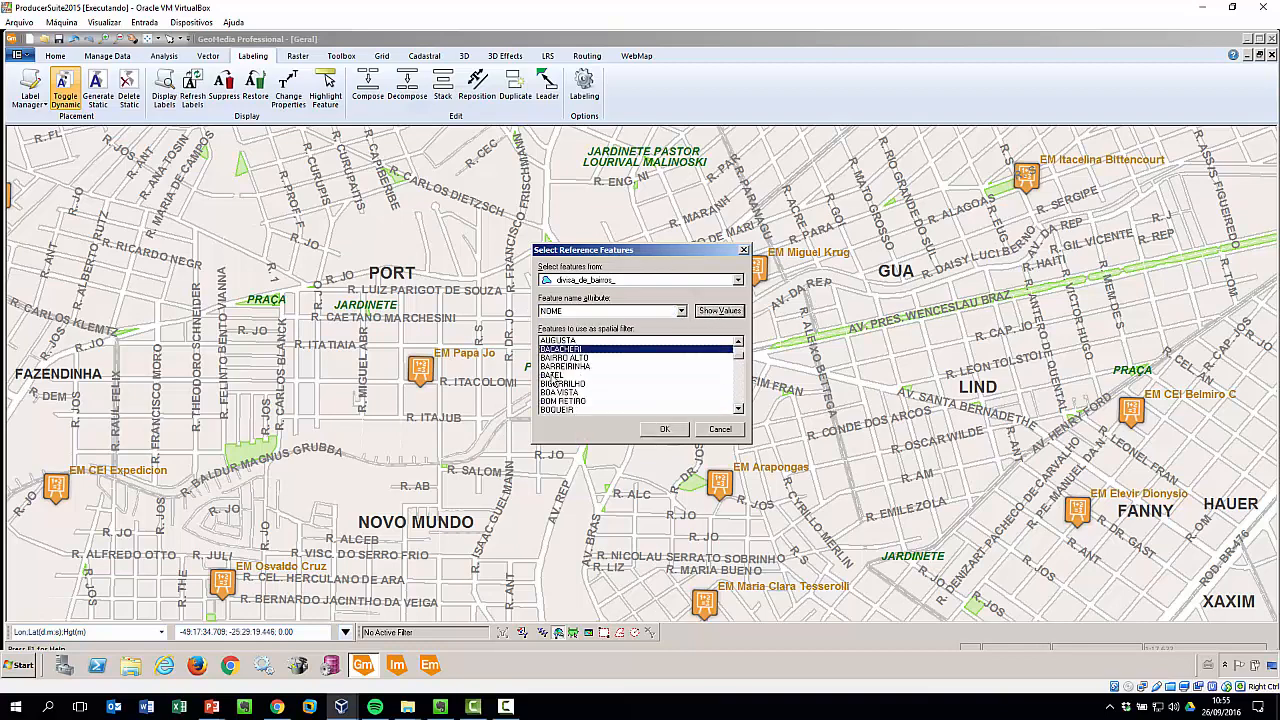
pyautogui.click(554, 376)
pyautogui.click(665, 431)
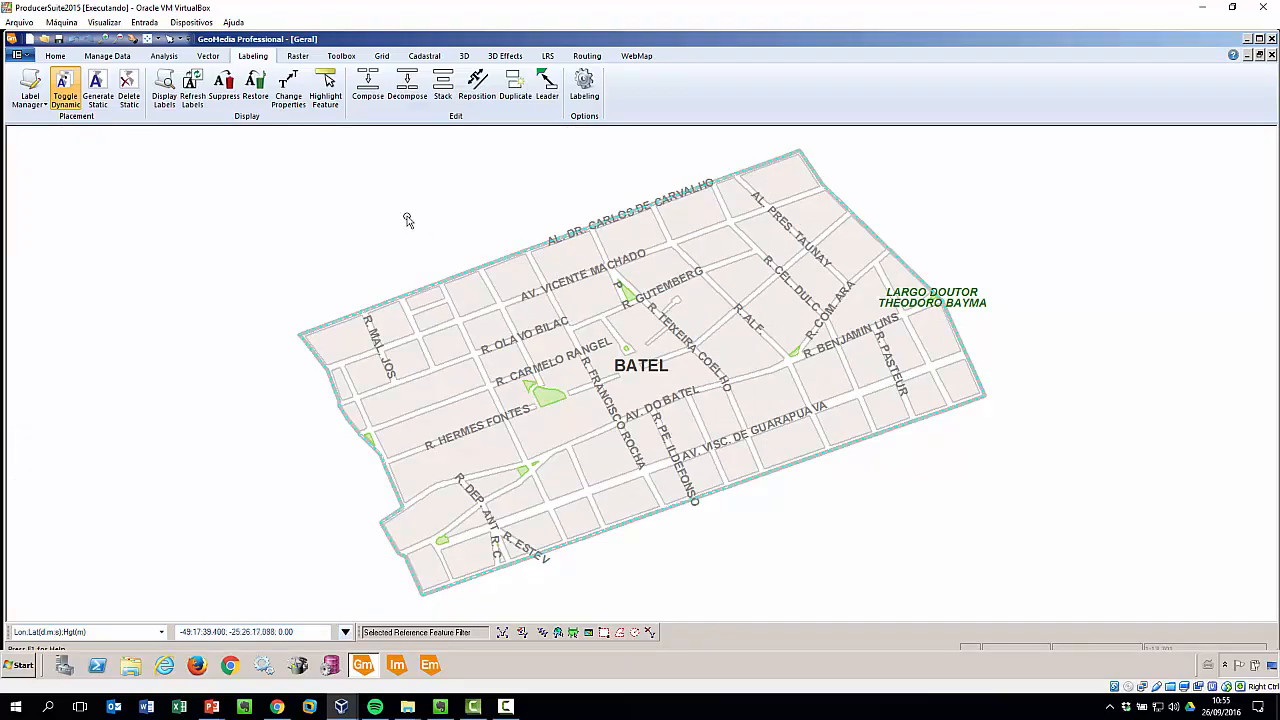
pyautogui.click(541, 633)
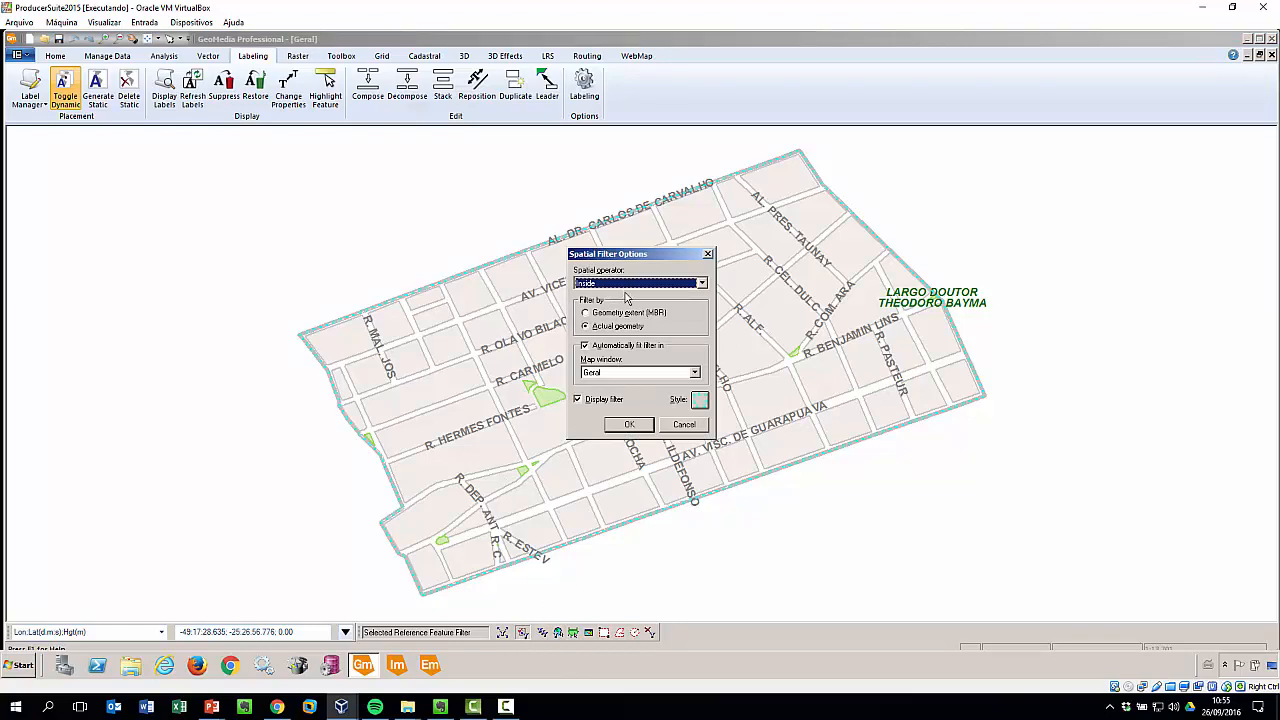
pyautogui.click(680, 425)
# - Zoom in on the centre of Batel and pan across its streets to Praça Marechal Alberto Ferreira de Abreu
pyautogui.rightClick(408, 187)
pyautogui.click(434, 195)
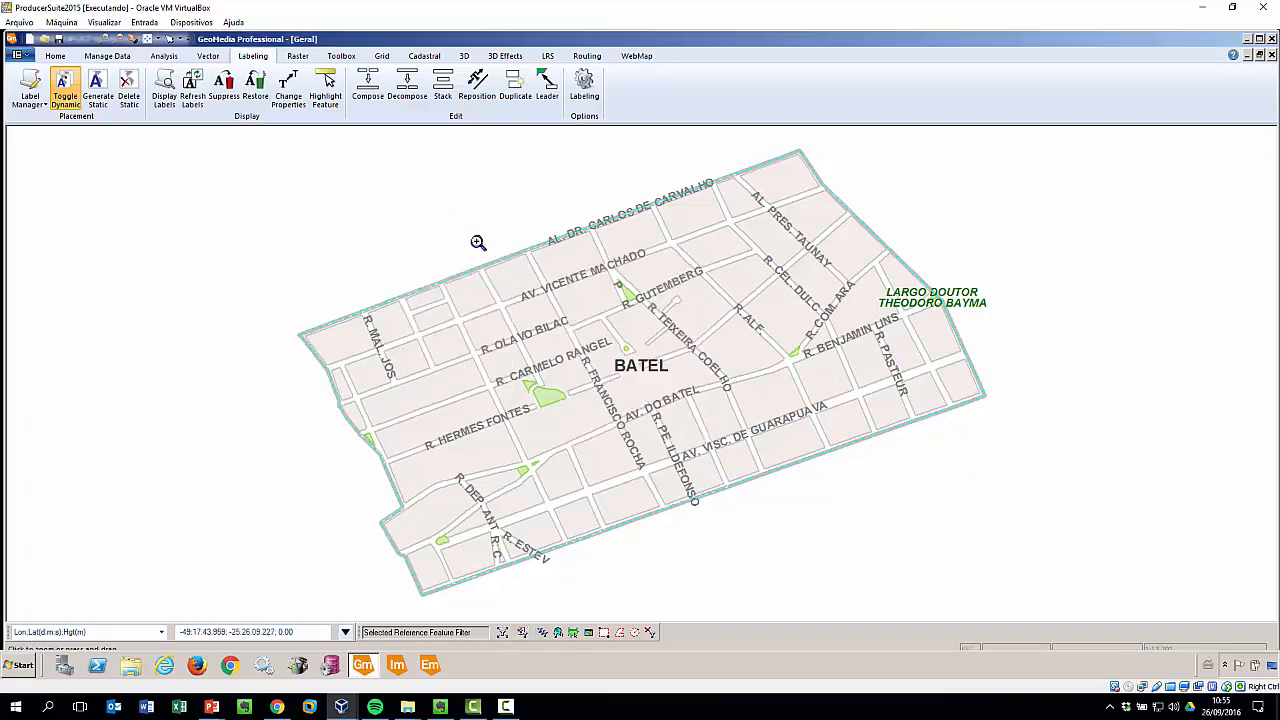
pyautogui.click(574, 332)
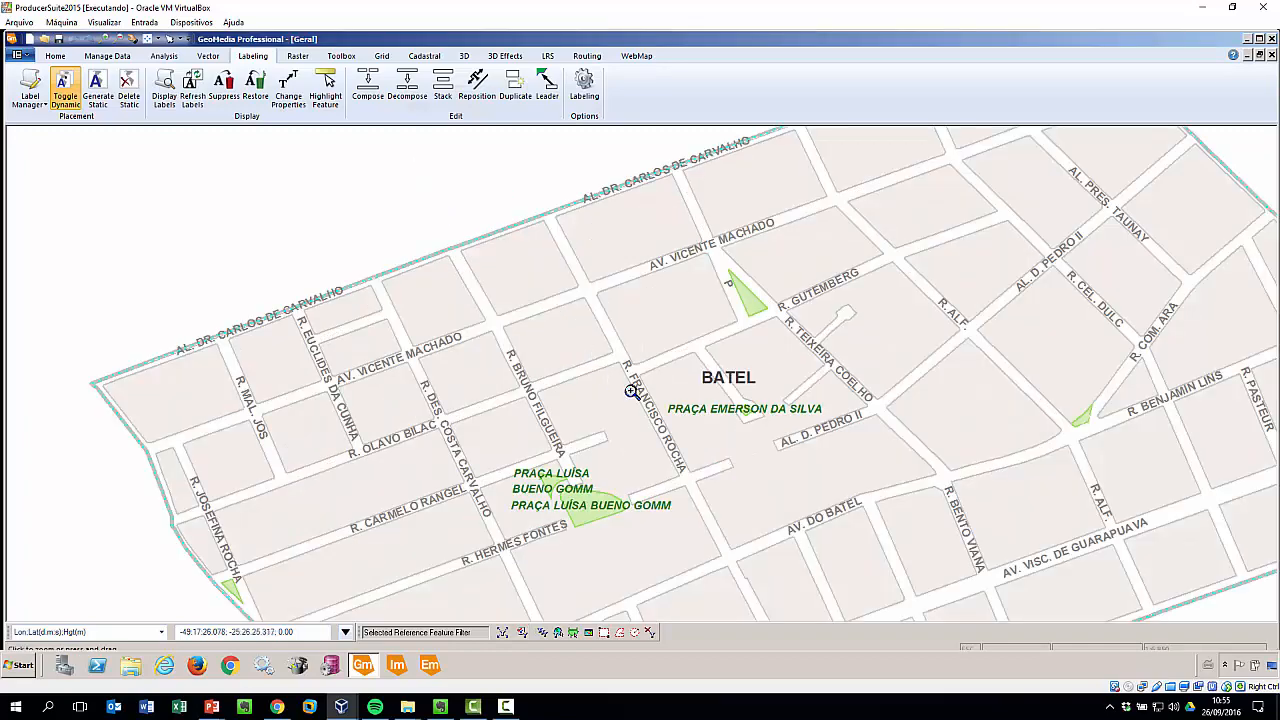
pyautogui.click(731, 371)
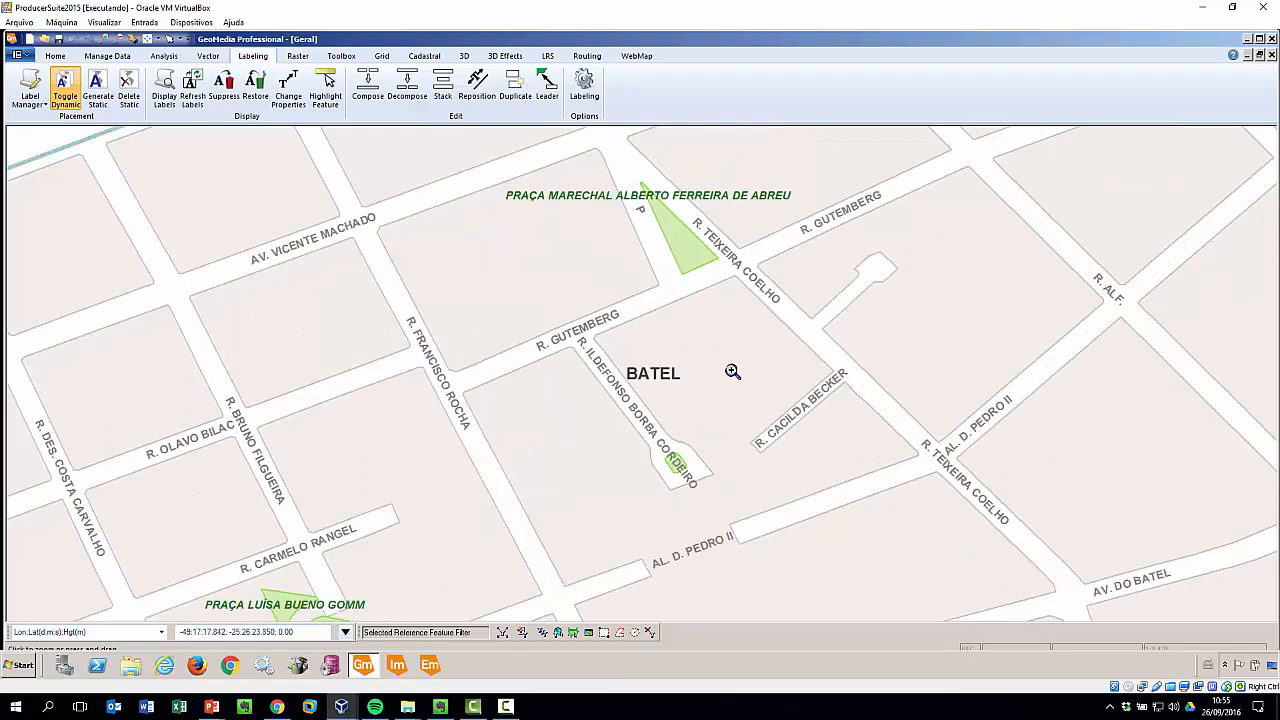
pyautogui.rightClick(869, 329)
pyautogui.click(888, 391)
pyautogui.moveTo(974, 437); pyautogui.dragTo(732, 320)
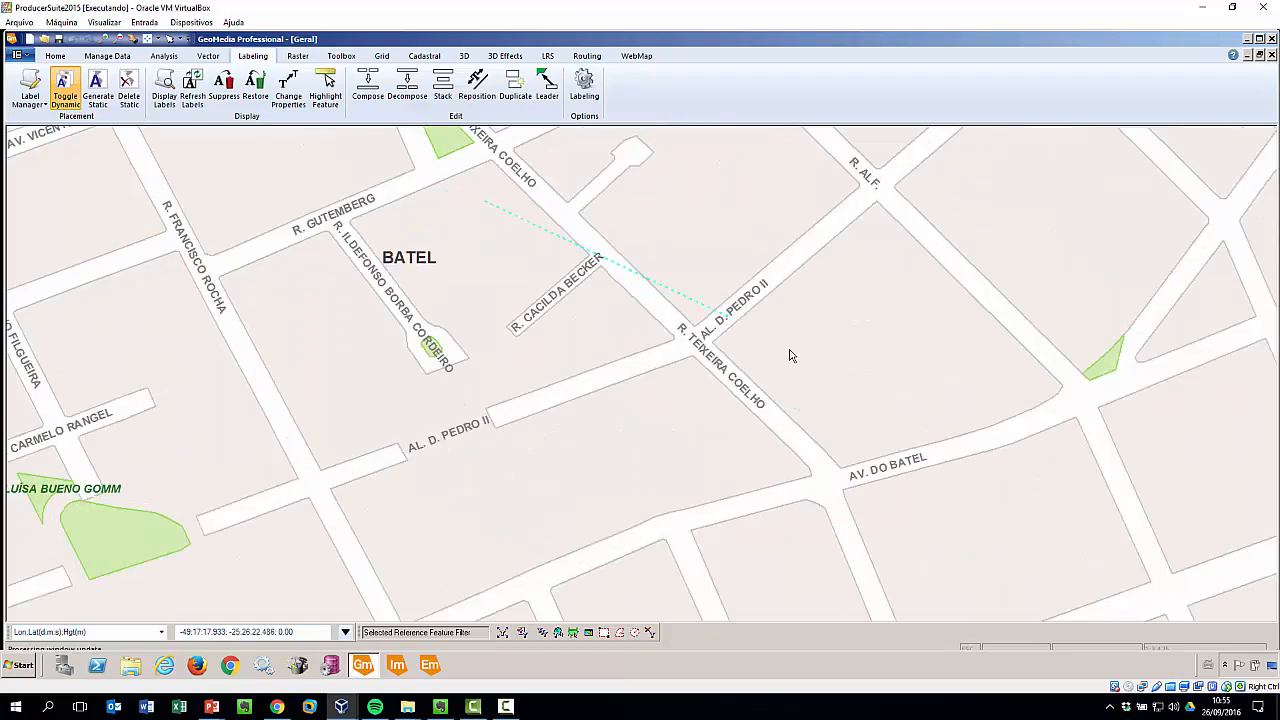
pyautogui.moveTo(875, 405); pyautogui.dragTo(701, 309)
pyautogui.moveTo(618, 260); pyautogui.dragTo(769, 437)
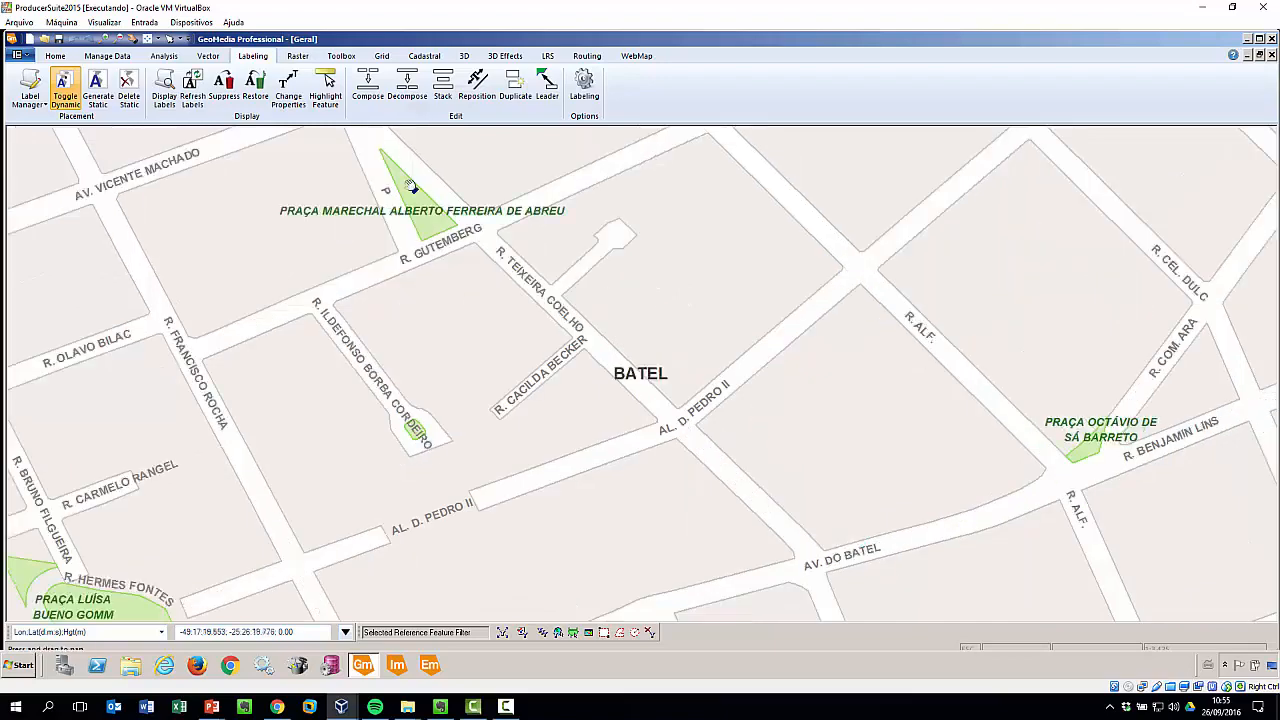
pyautogui.moveTo(412, 186); pyautogui.dragTo(636, 373)
pyautogui.moveTo(575, 294); pyautogui.dragTo(607, 334)
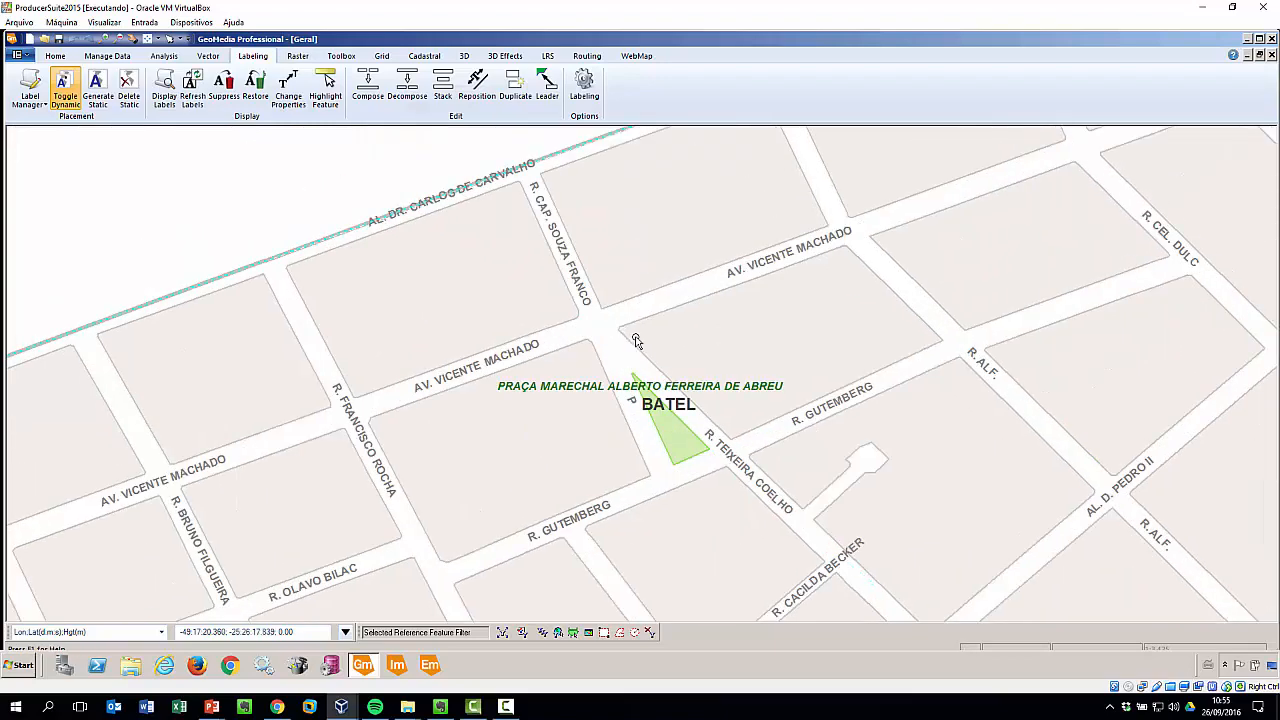
# - Zoom in to lot level beside Praça Marechal Alberto Ferreira de Abreu and centre the large neighbouring lot in view
pyautogui.rightClick(630, 334)
pyautogui.click(648, 341)
pyautogui.click(592, 425)
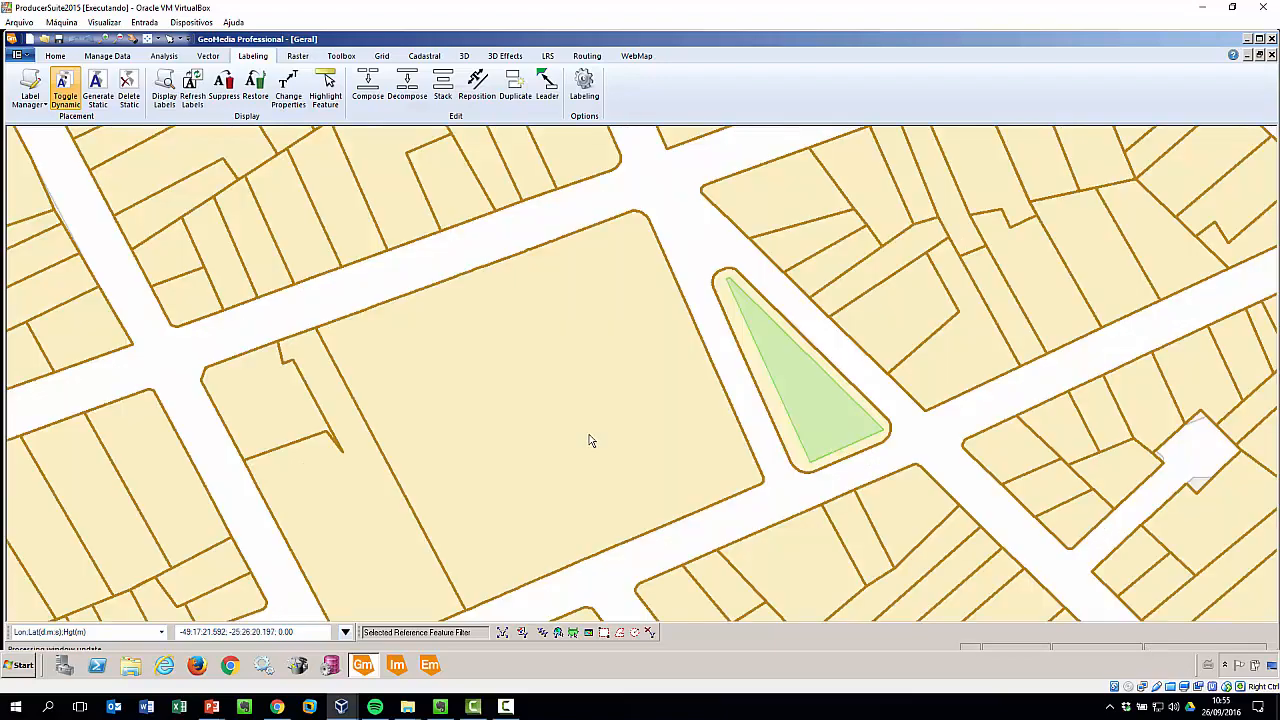
pyautogui.rightClick(484, 246)
pyautogui.click(520, 309)
pyautogui.moveTo(520, 463); pyautogui.dragTo(686, 380)
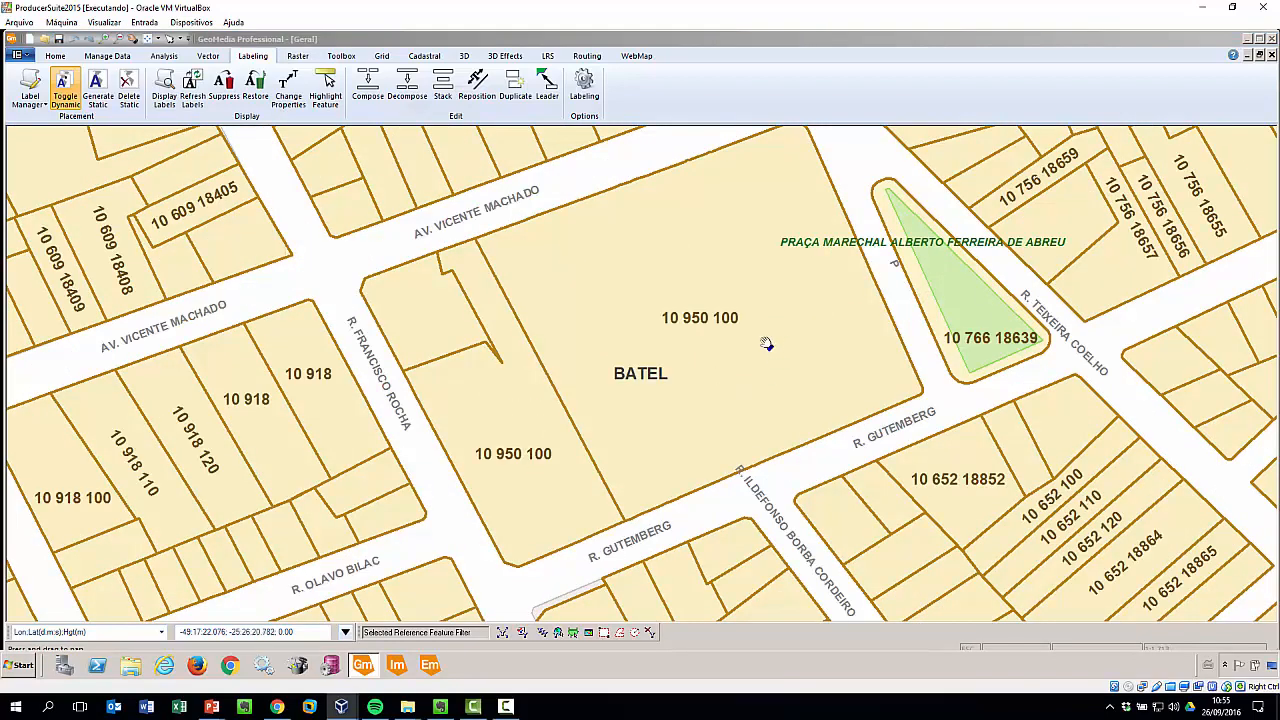
pyautogui.moveTo(766, 338); pyautogui.dragTo(770, 362)
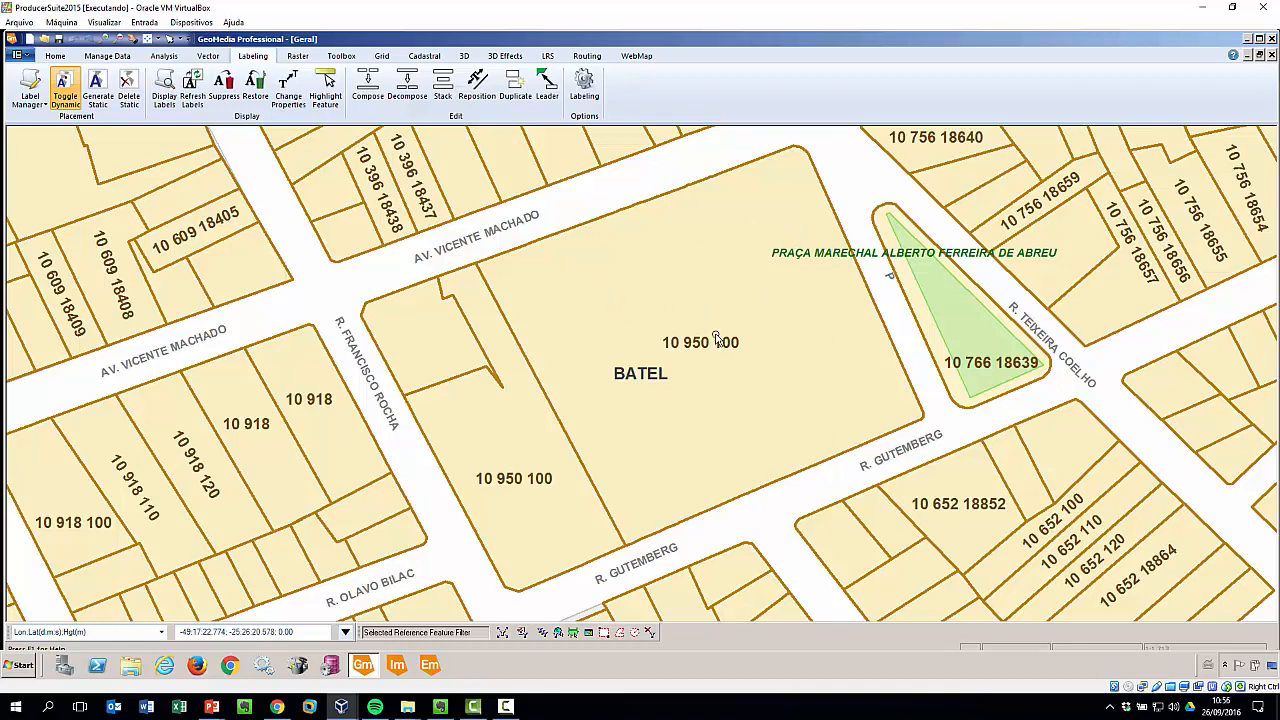
# - Start a Proportion operation on the large lot between Av. Vicente Machado and R. Gutemberg, defining its frontage along Av. Vicente Machado
pyautogui.click(619, 271)
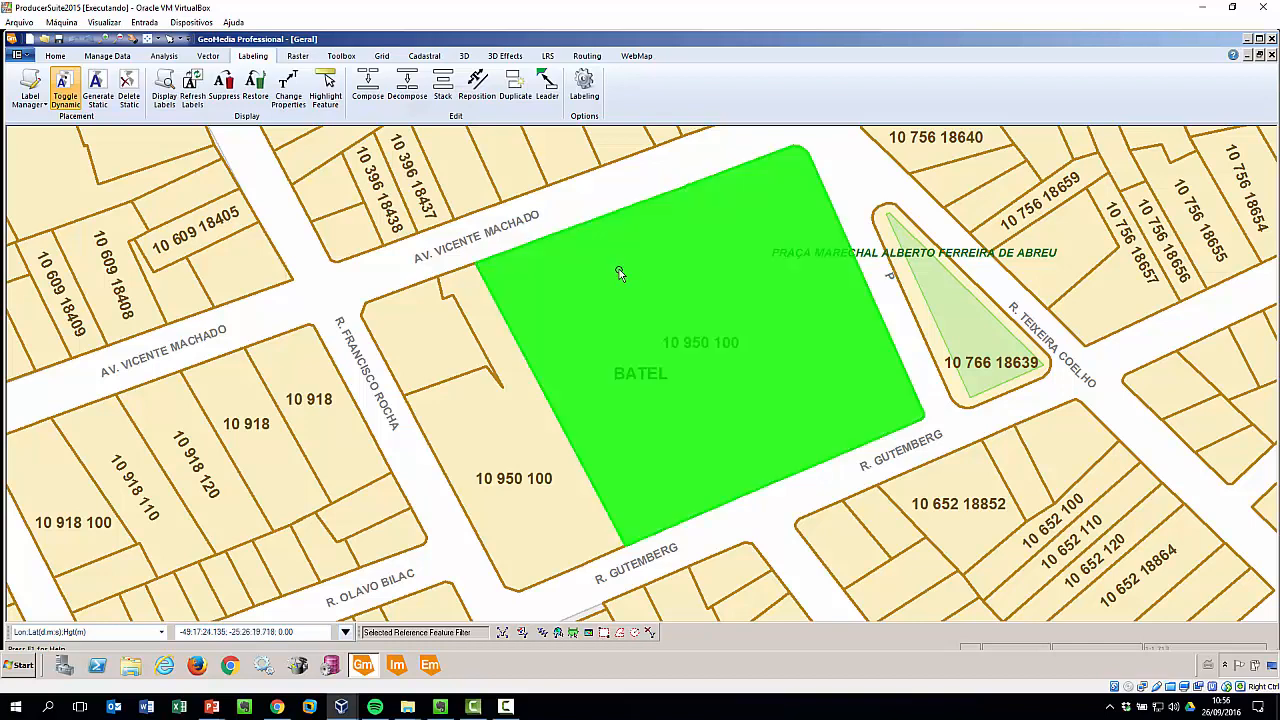
pyautogui.click(425, 56)
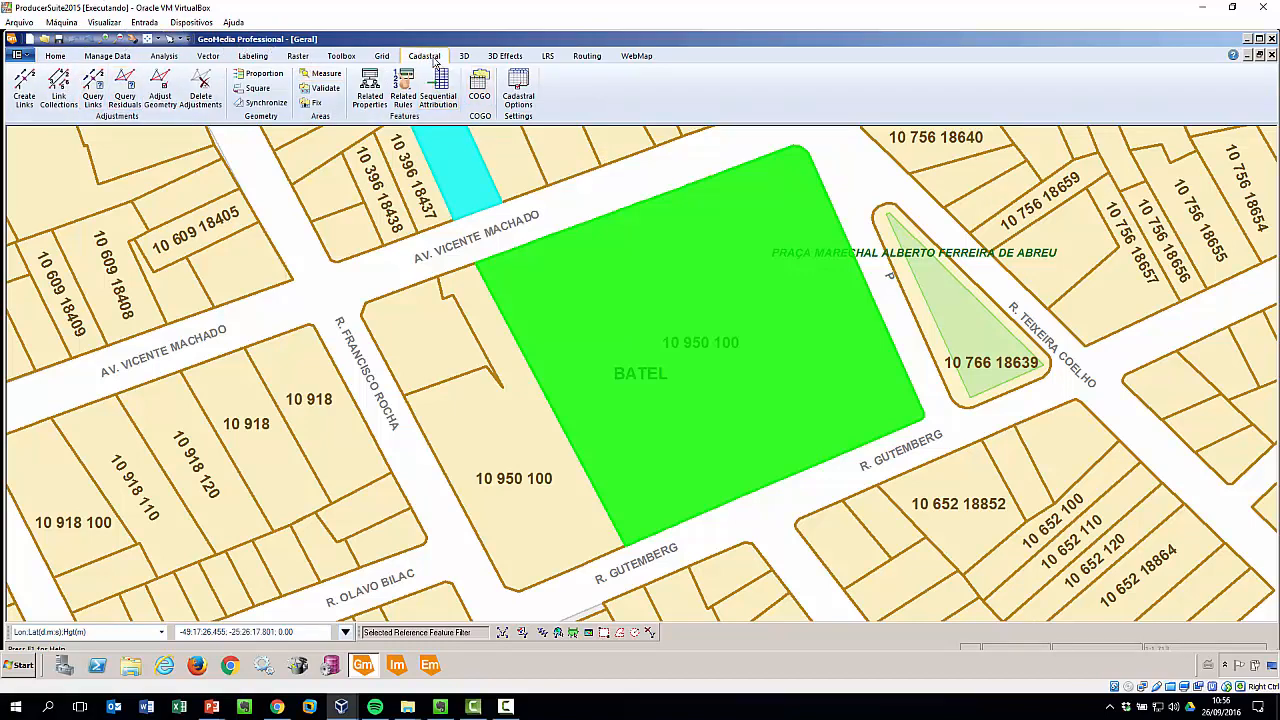
pyautogui.click(266, 76)
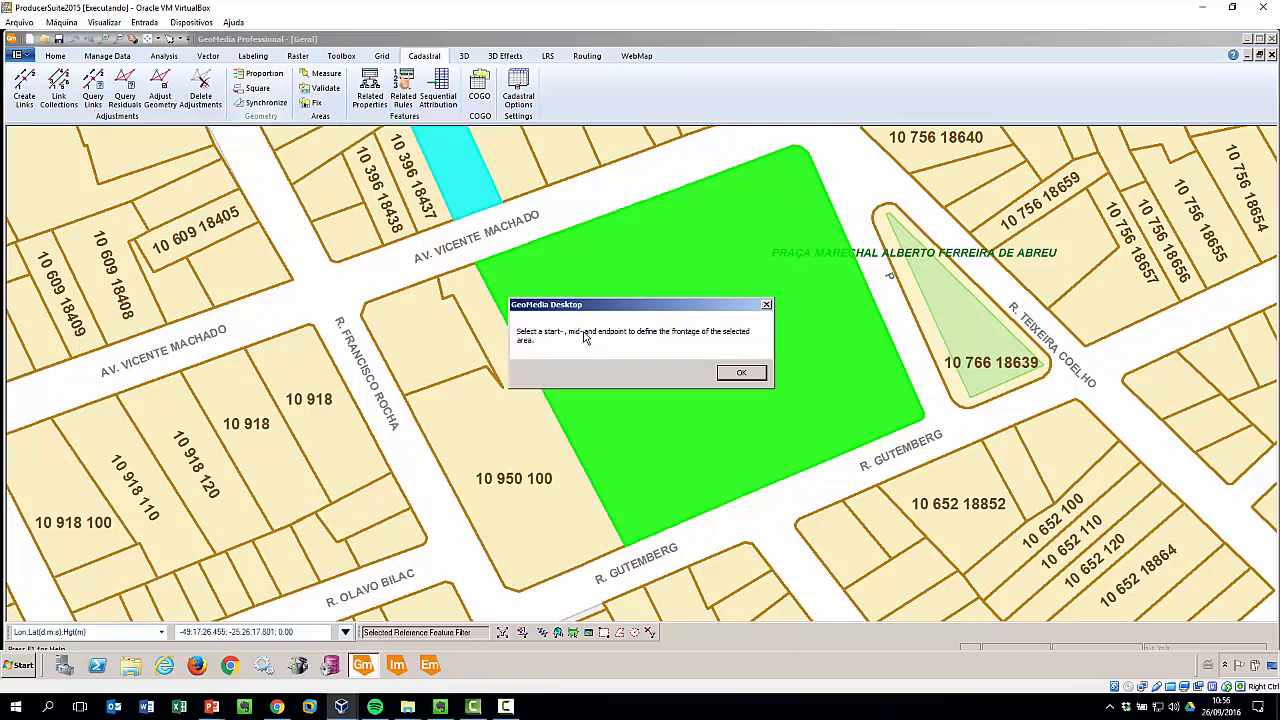
pyautogui.click(740, 373)
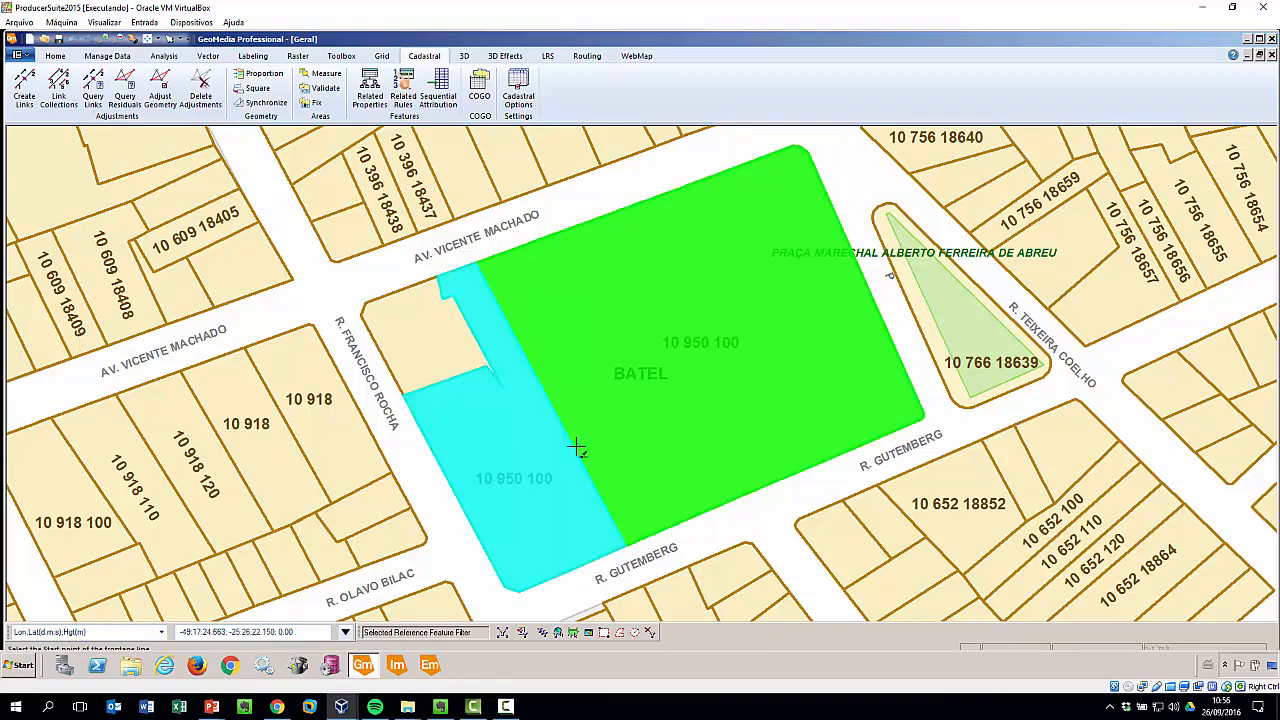
pyautogui.click(478, 263)
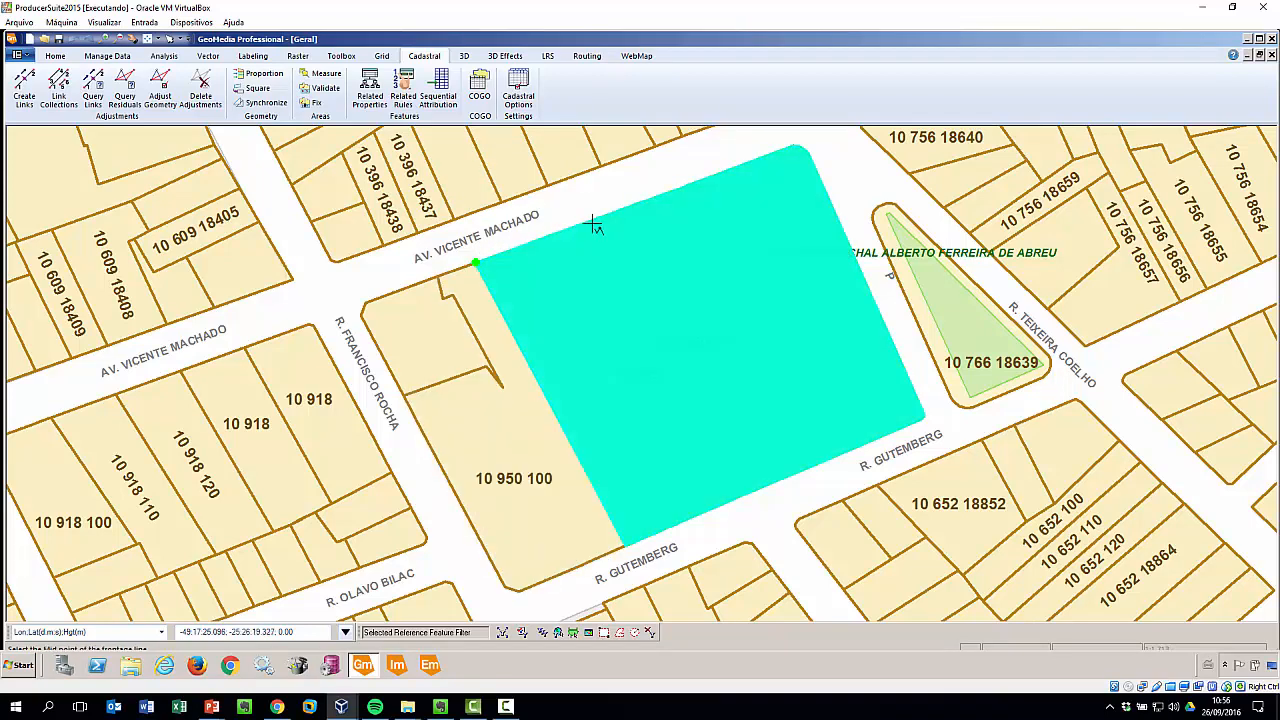
pyautogui.click(796, 151)
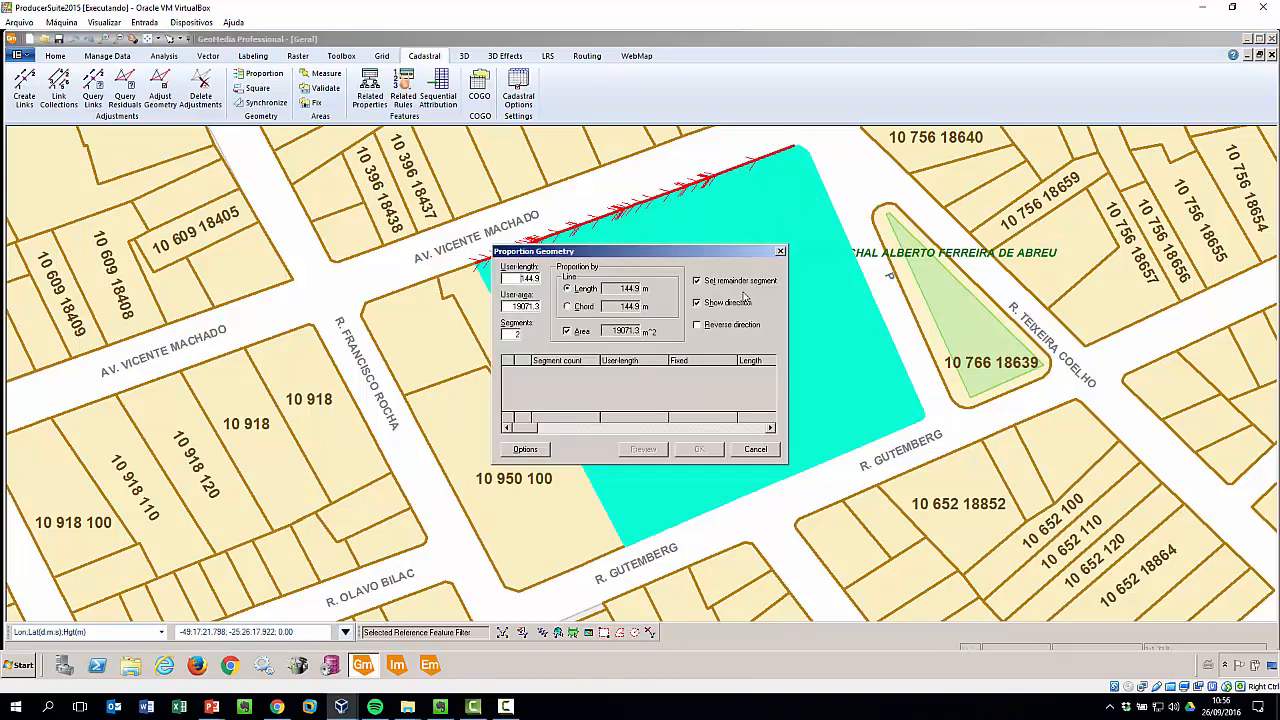
# - Set the lot's proportioning to 5 segments, preview the division, and preview it again with the direction reversed
pyautogui.moveTo(631, 251); pyautogui.dragTo(263, 235)
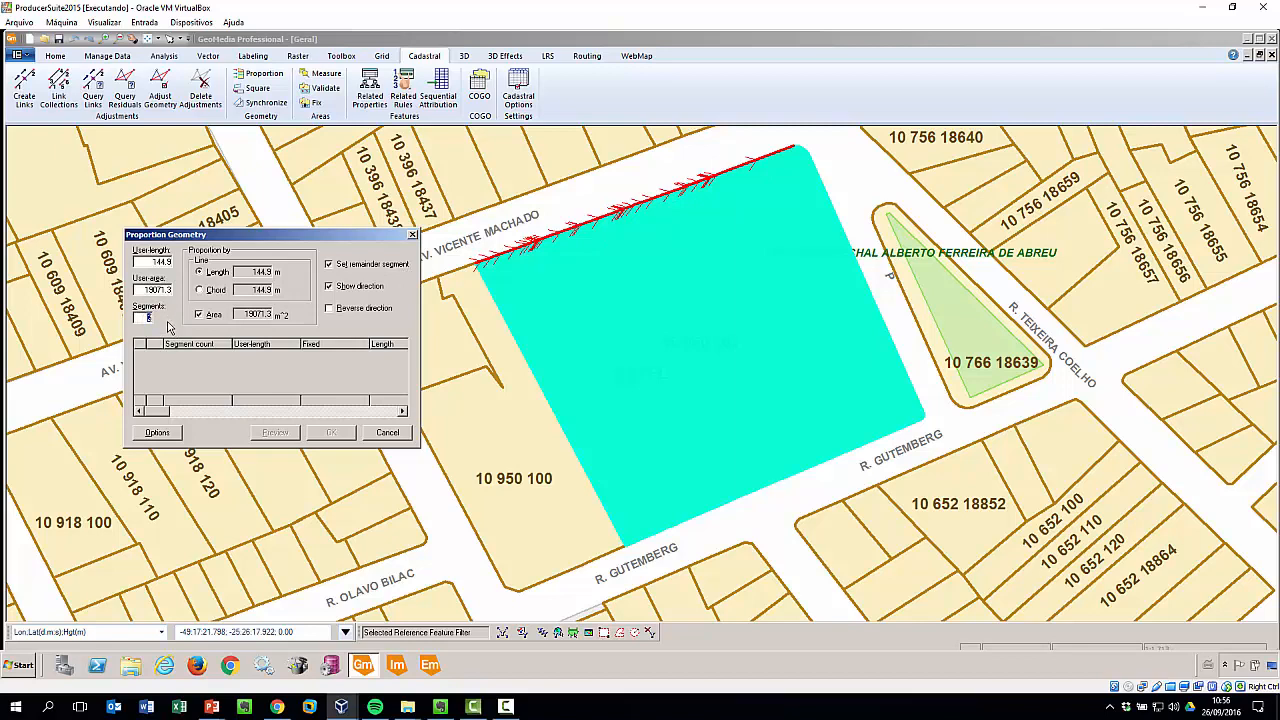
pyautogui.write('5')
pyautogui.click(193, 354)
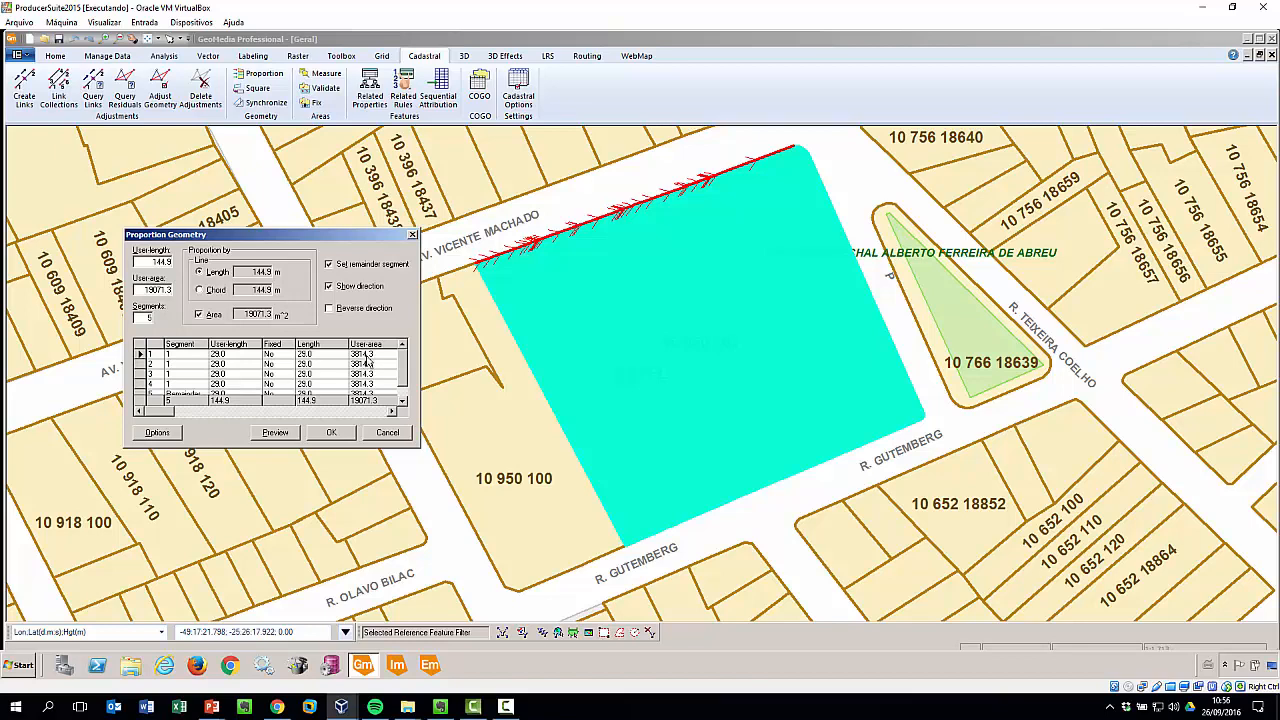
pyautogui.moveTo(402, 362); pyautogui.dragTo(403, 390)
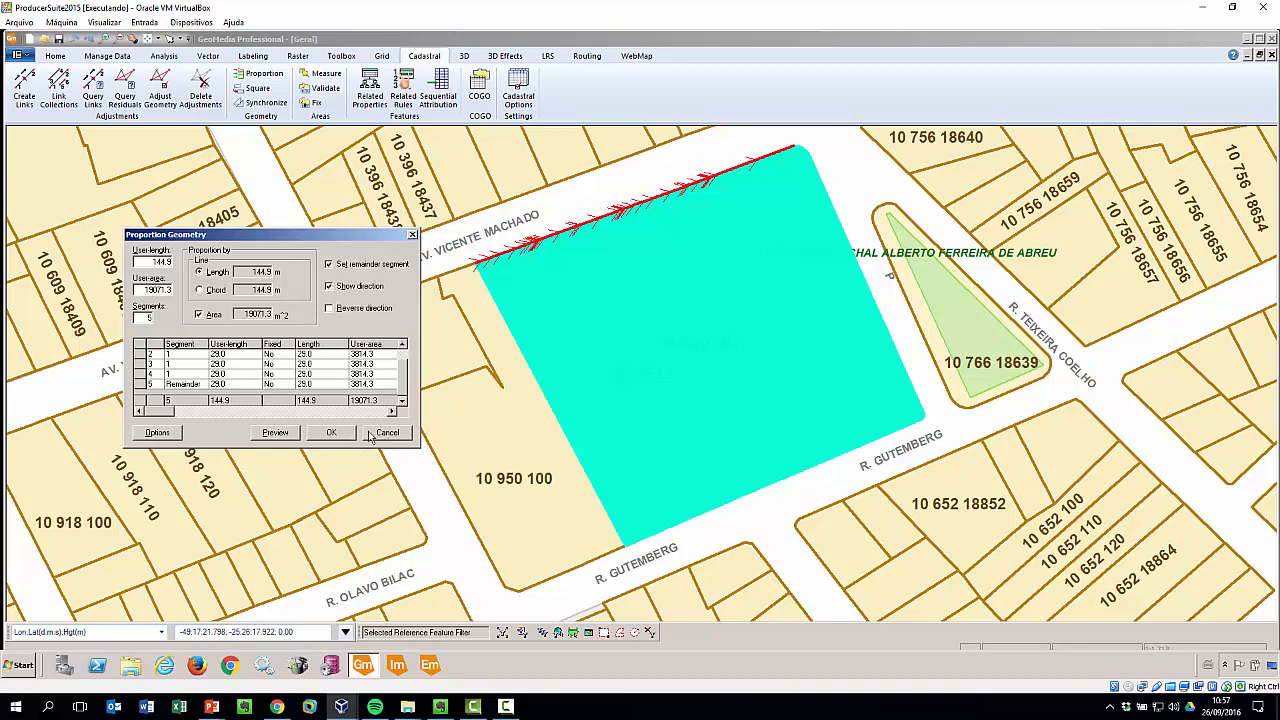
pyautogui.click(275, 436)
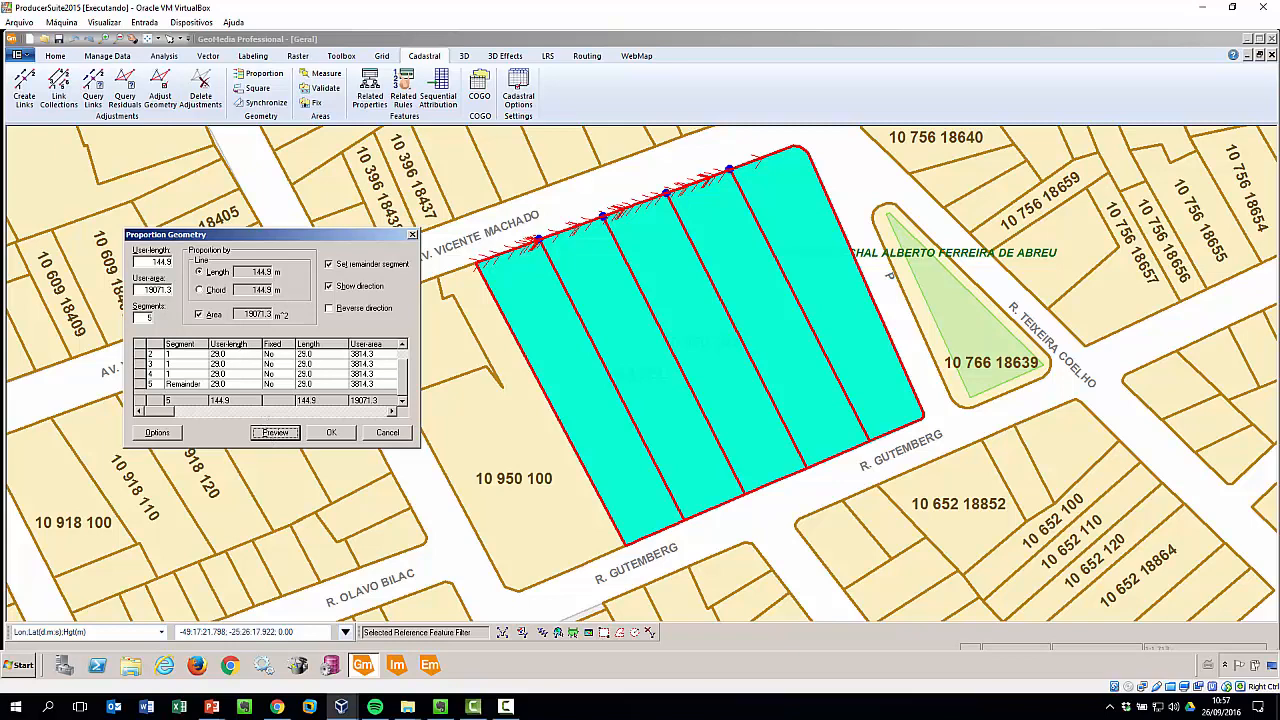
pyautogui.click(340, 311)
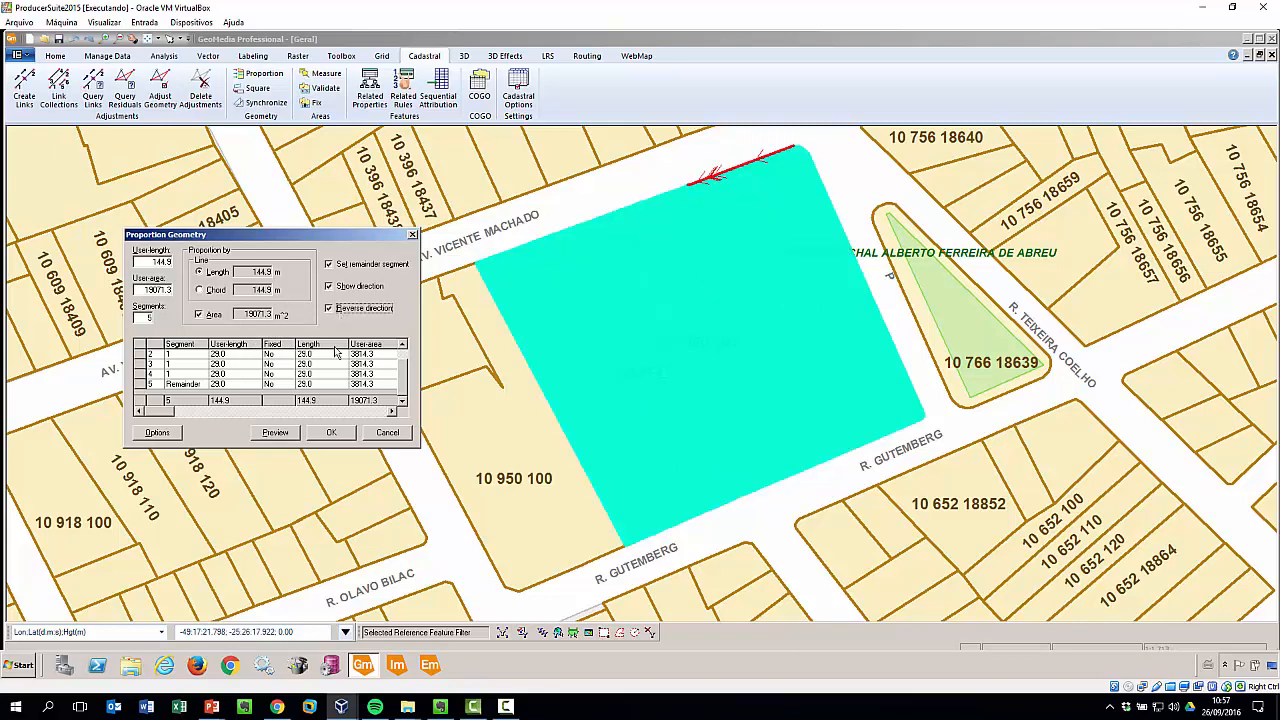
pyautogui.click(276, 433)
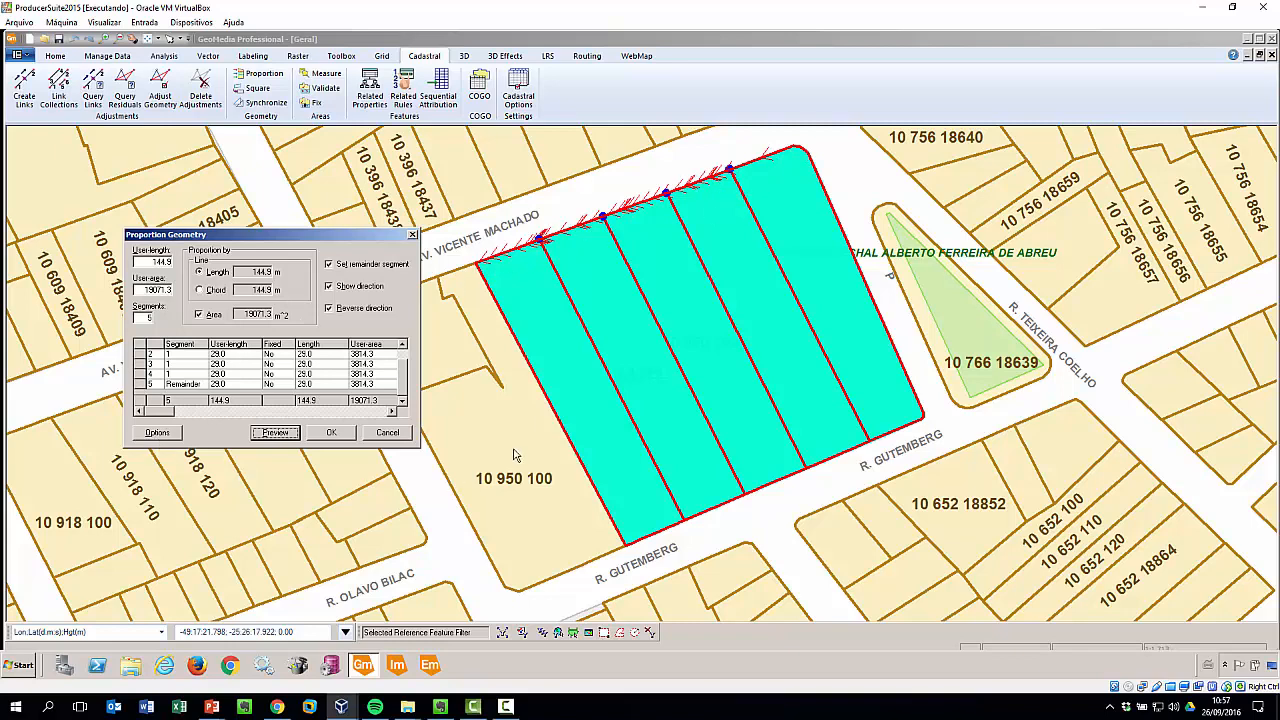
# - Set the Proportion options to exclude line features and break the existing GEO.LOTES area feature
pyautogui.click(157, 433)
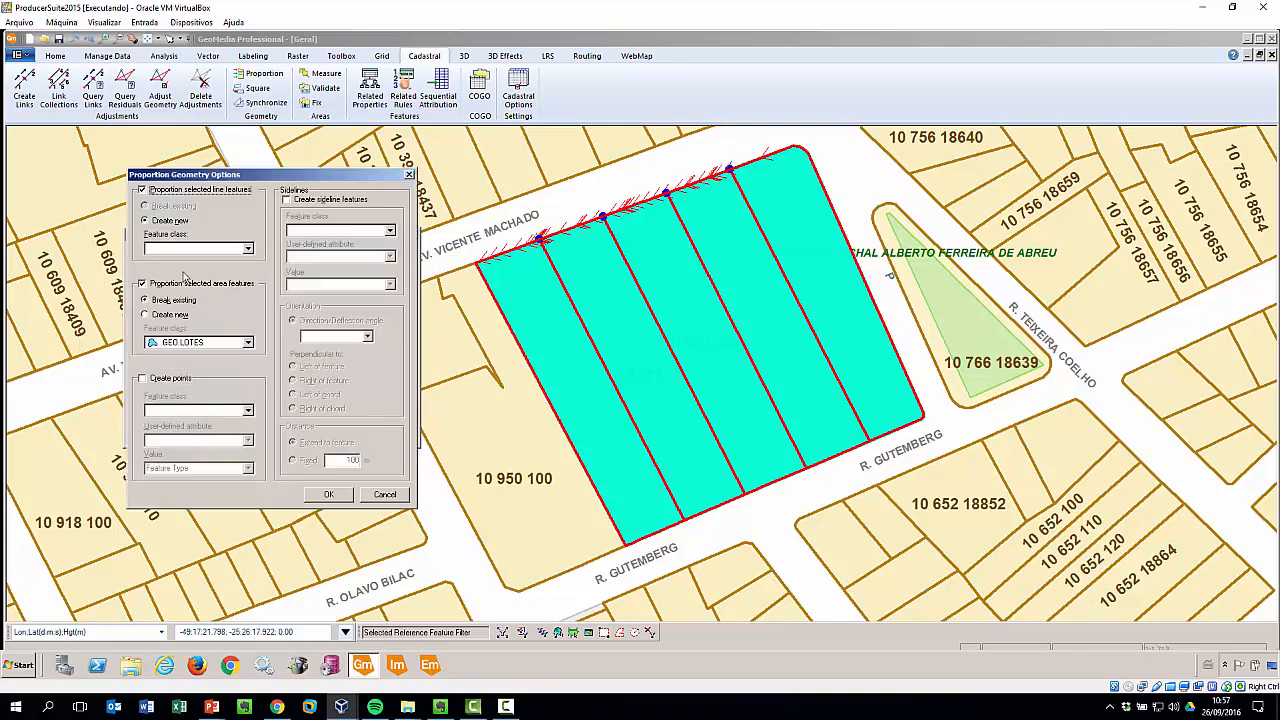
pyautogui.click(170, 191)
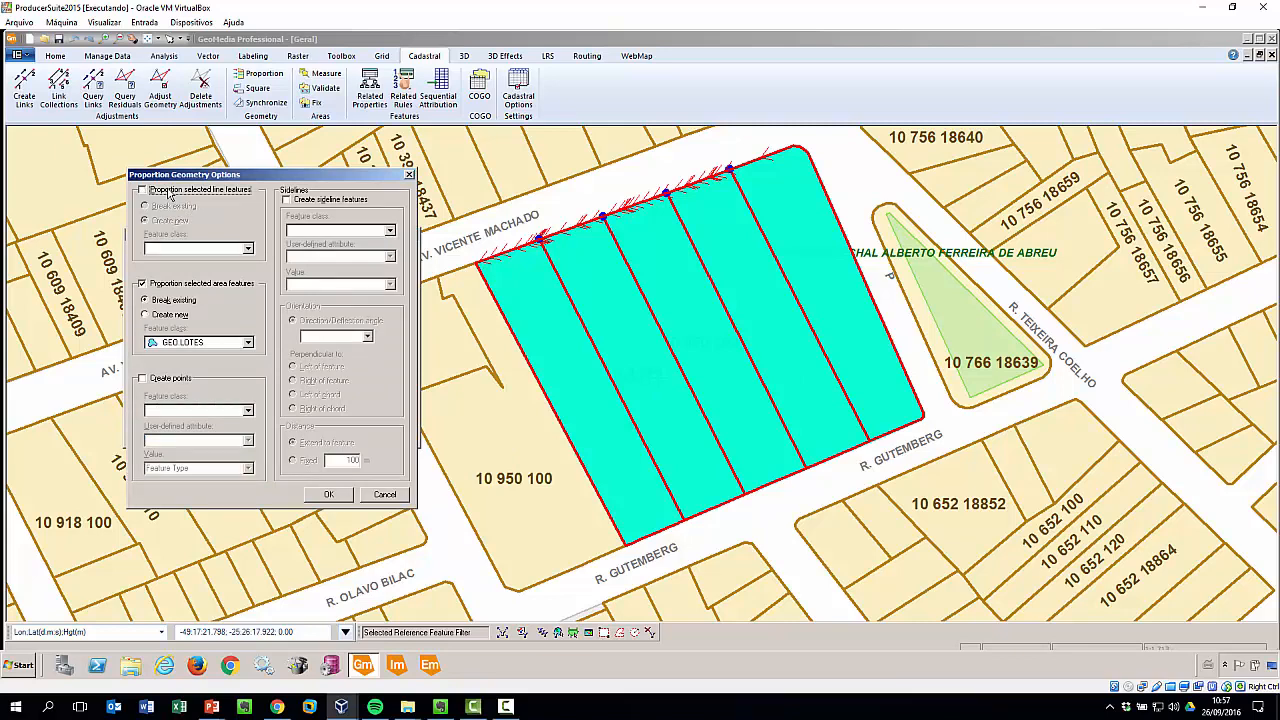
pyautogui.click(161, 317)
pyautogui.click(166, 303)
pyautogui.click(328, 494)
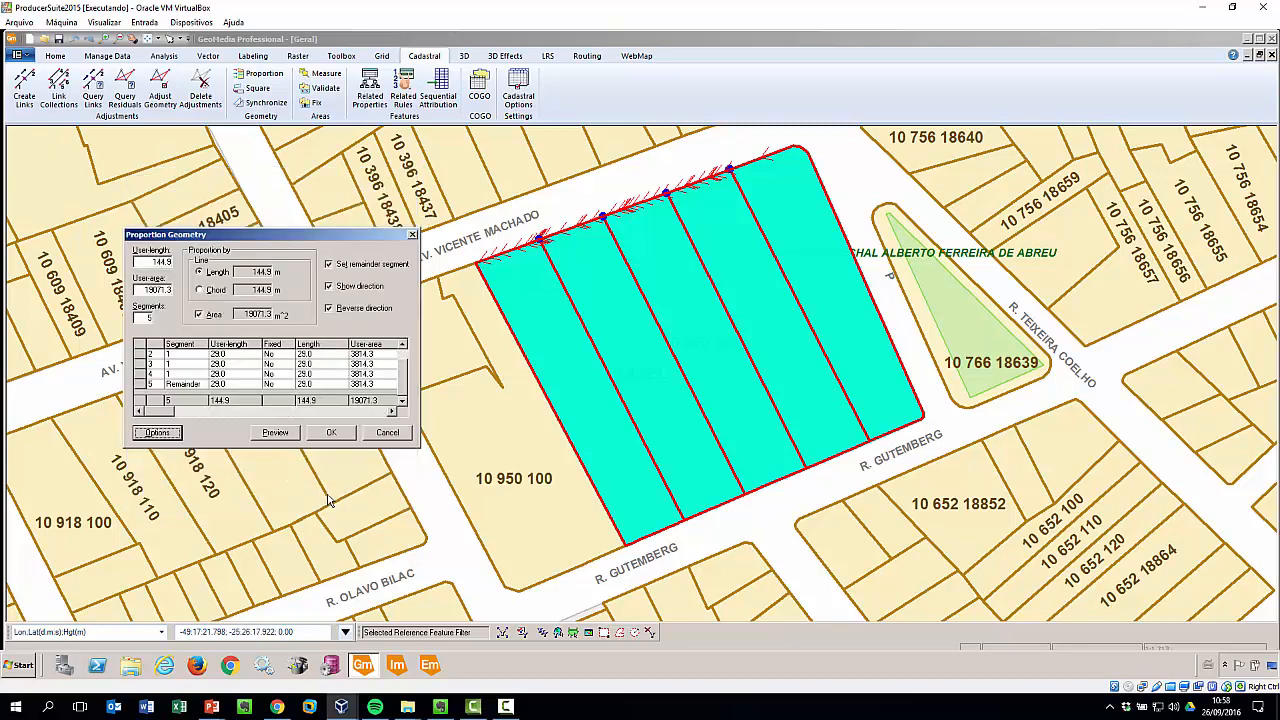
# - Run the proportioning and accept the GEO.LOTES attributes for each of the five new lots
pyautogui.click(332, 434)
pyautogui.click(332, 434)
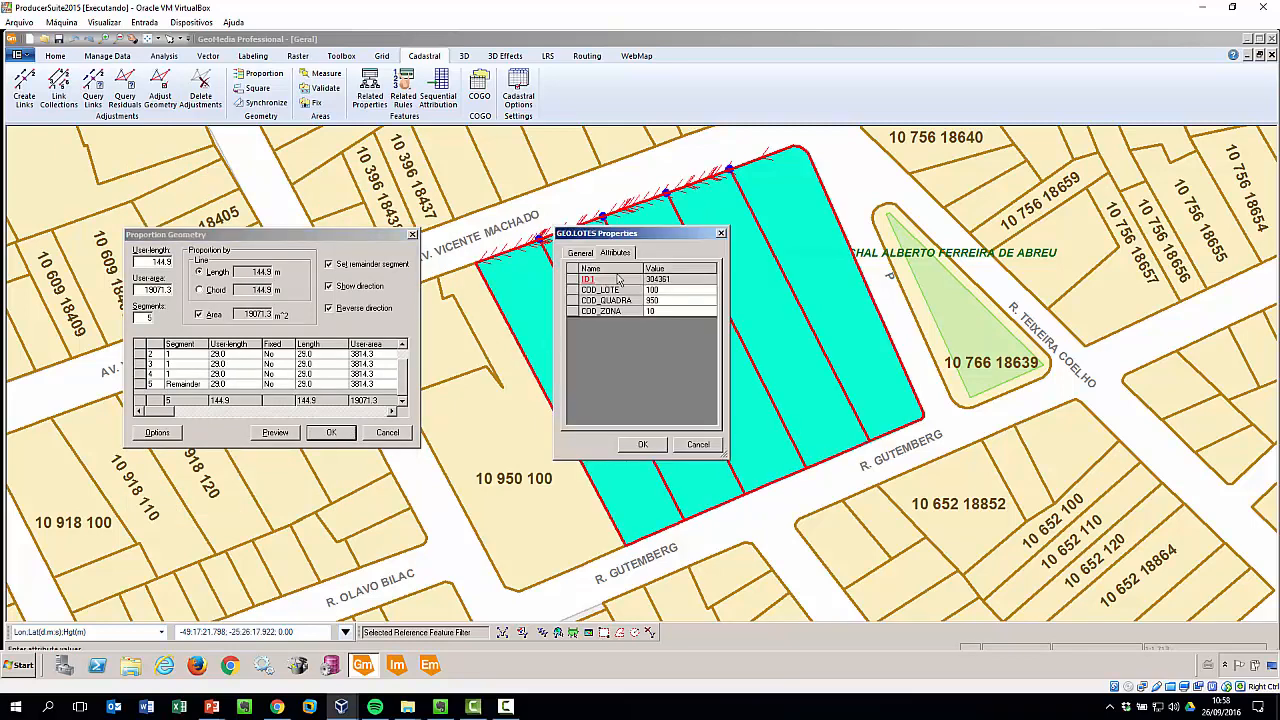
pyautogui.moveTo(646, 234); pyautogui.dragTo(277, 171)
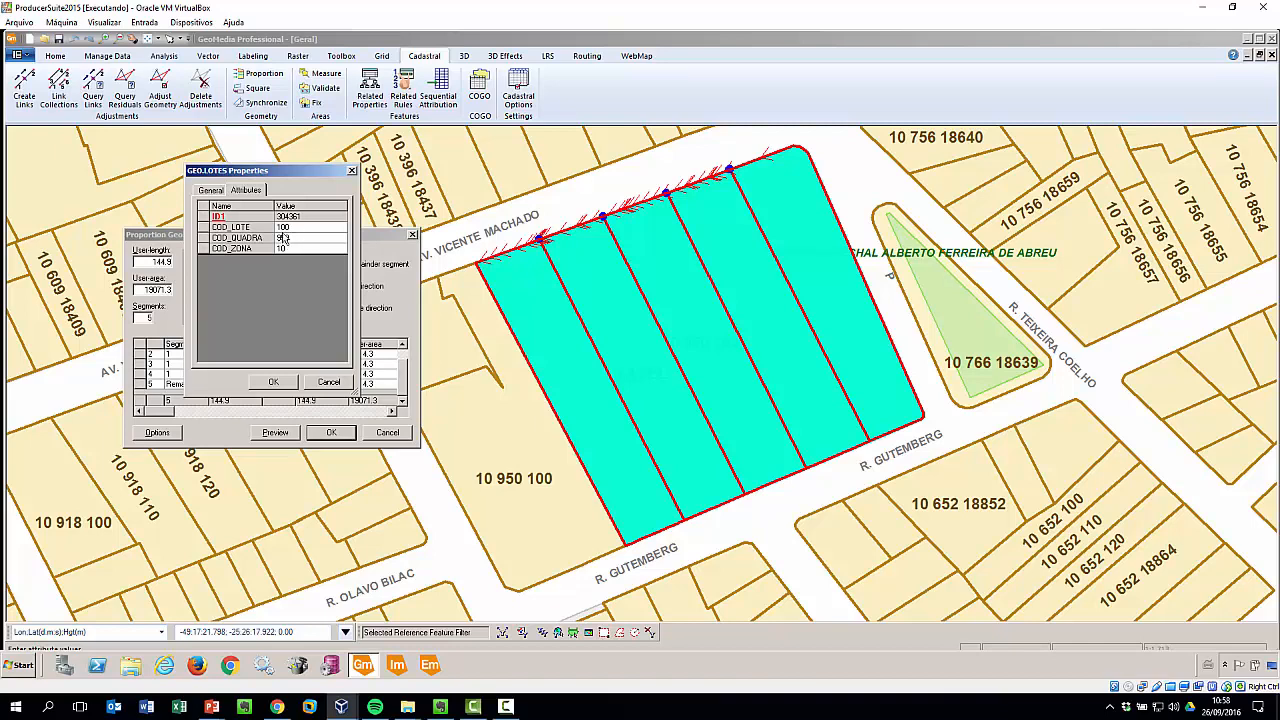
pyautogui.click(275, 384)
pyautogui.click(275, 384)
pyautogui.click(275, 384)
pyautogui.click(275, 384)
pyautogui.click(275, 384)
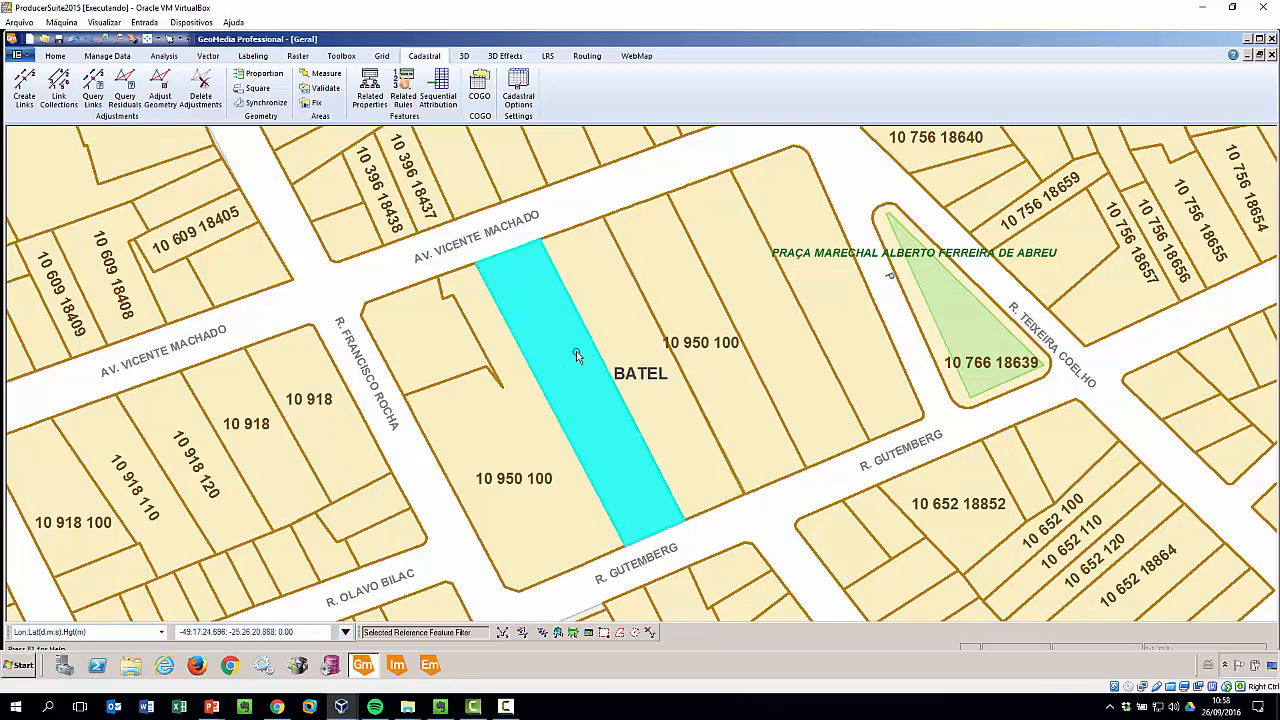
# - Check the subdivided block by selecting the second new lot and refreshing the lot labels
pyautogui.click(648, 339)
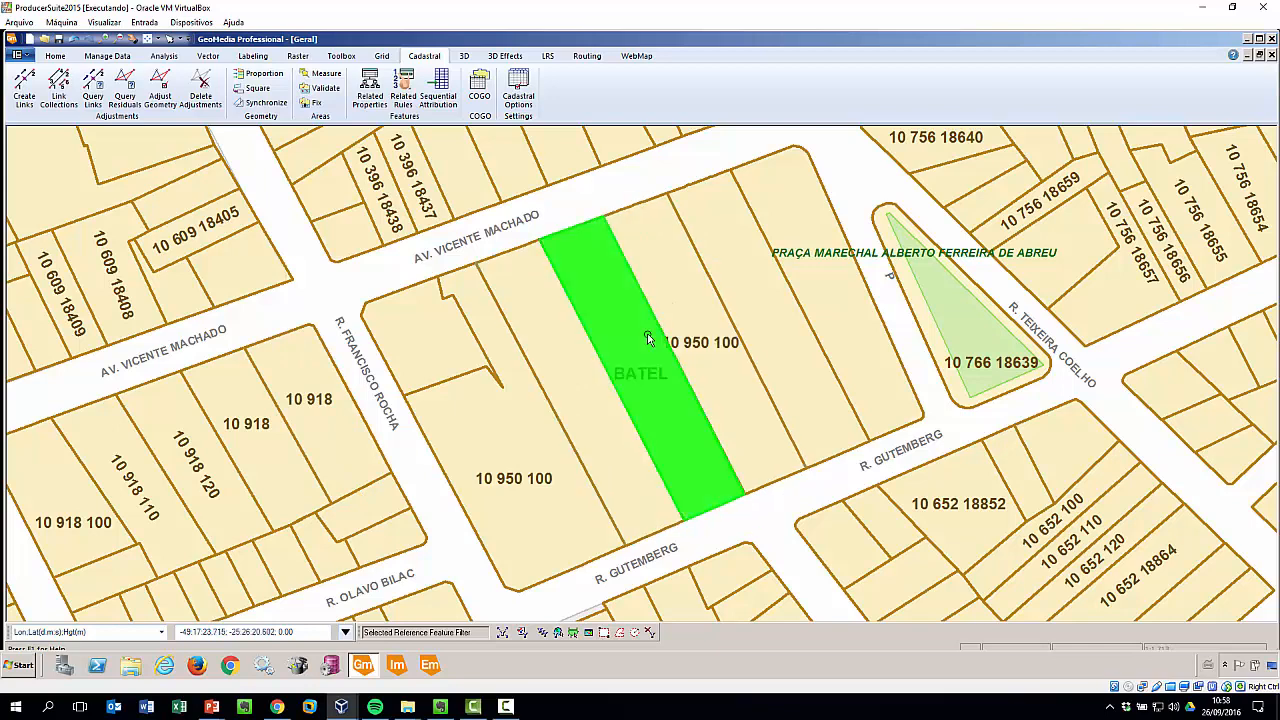
pyautogui.scroll(-1, 648, 339)
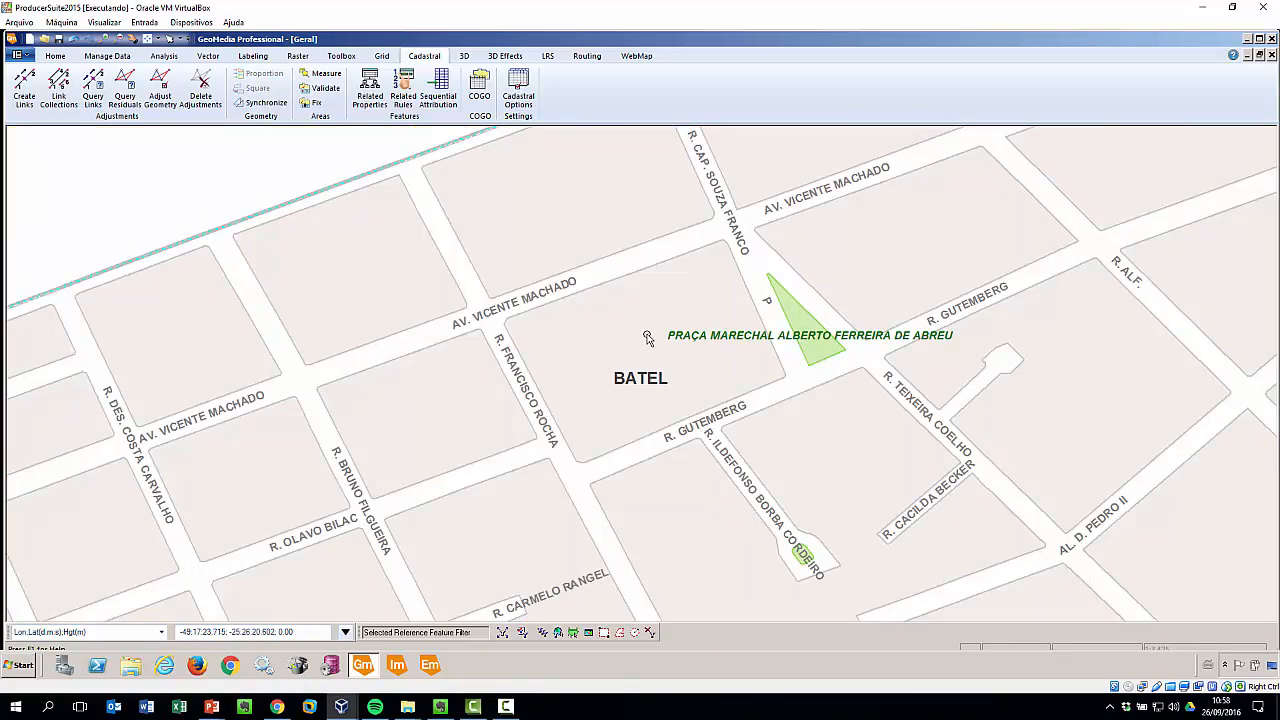
pyautogui.scroll(1, 648, 339)
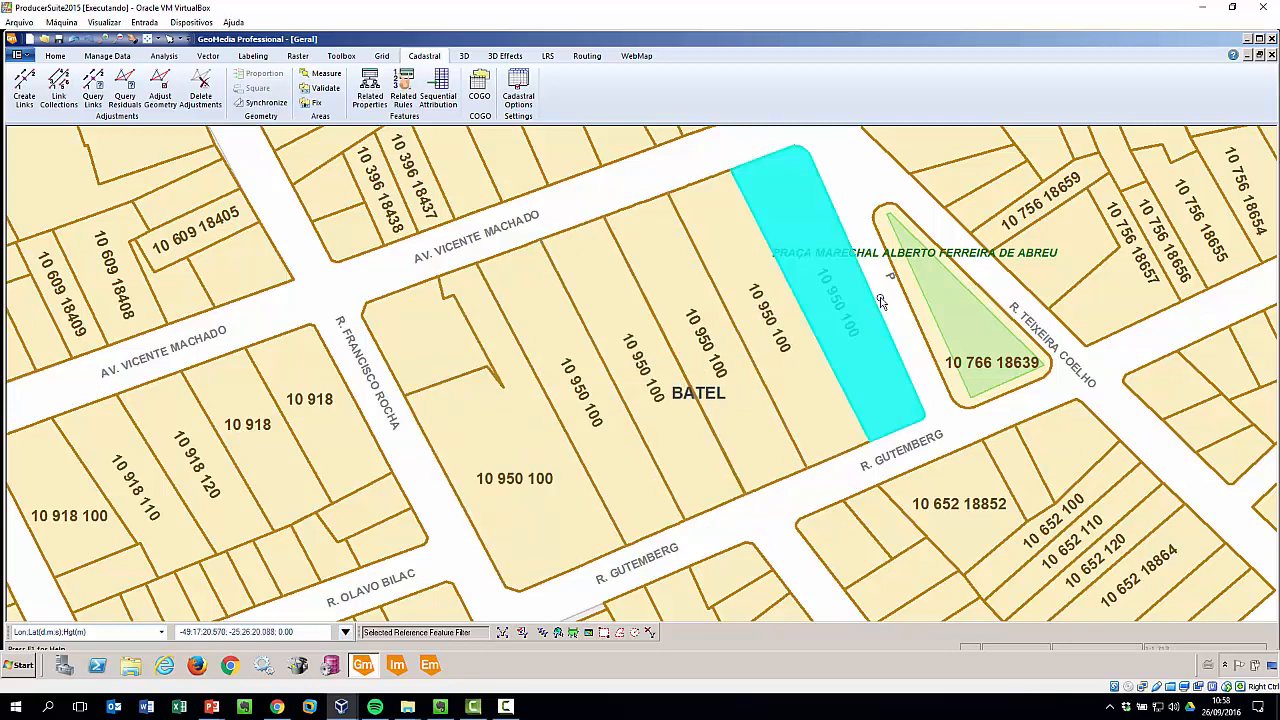
# - Start a Sequential Attribution on the GEO.LOTES feature class, using its COD_LOTE attribute
pyautogui.click(447, 85)
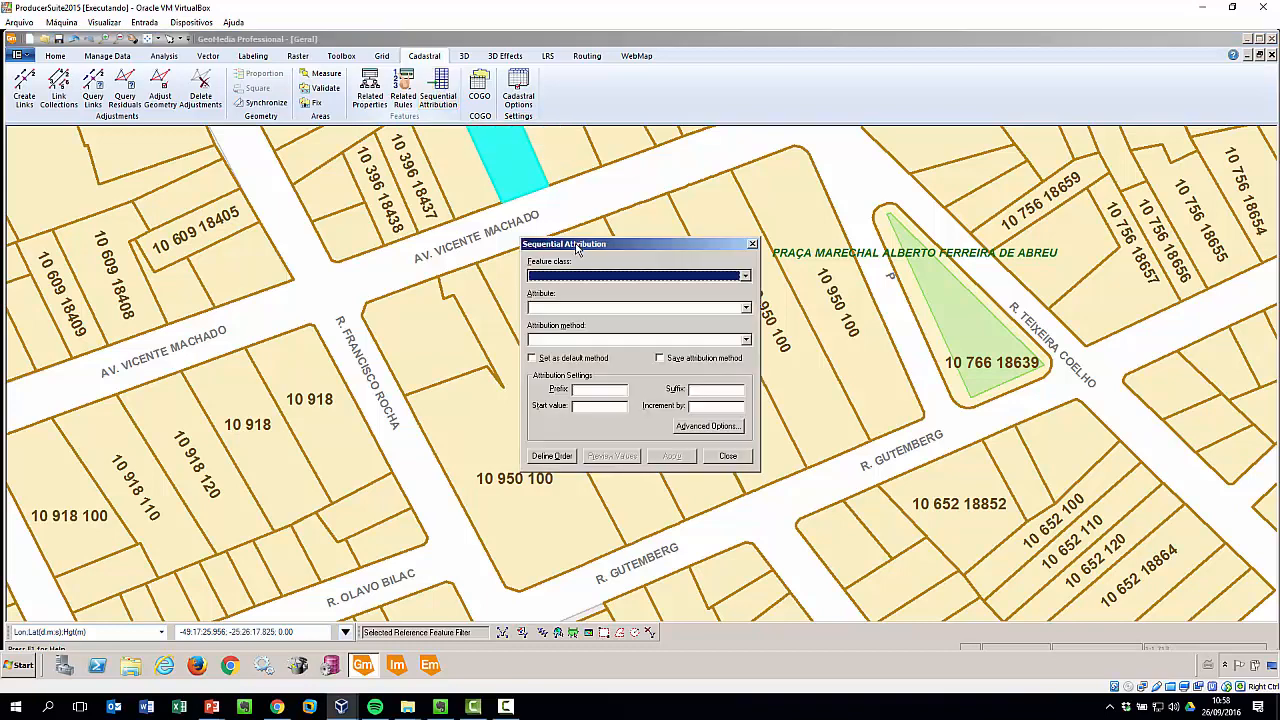
pyautogui.click(180, 197)
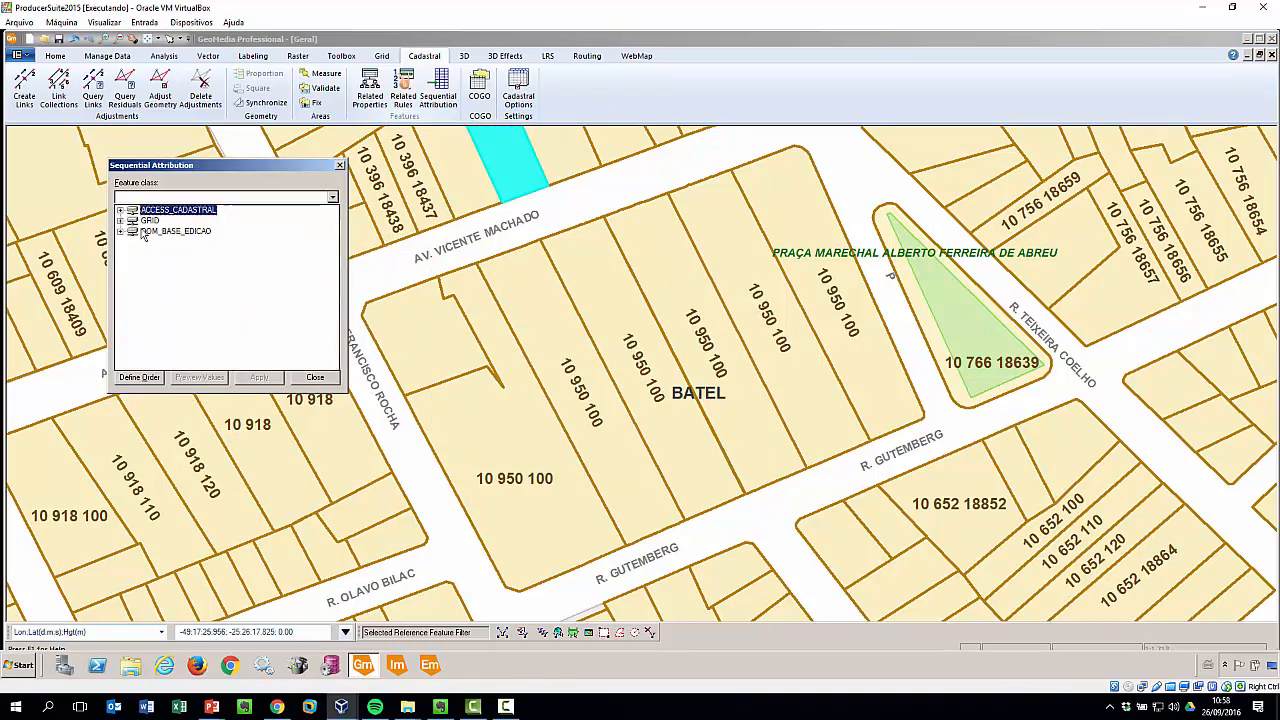
pyautogui.doubleClick(145, 231)
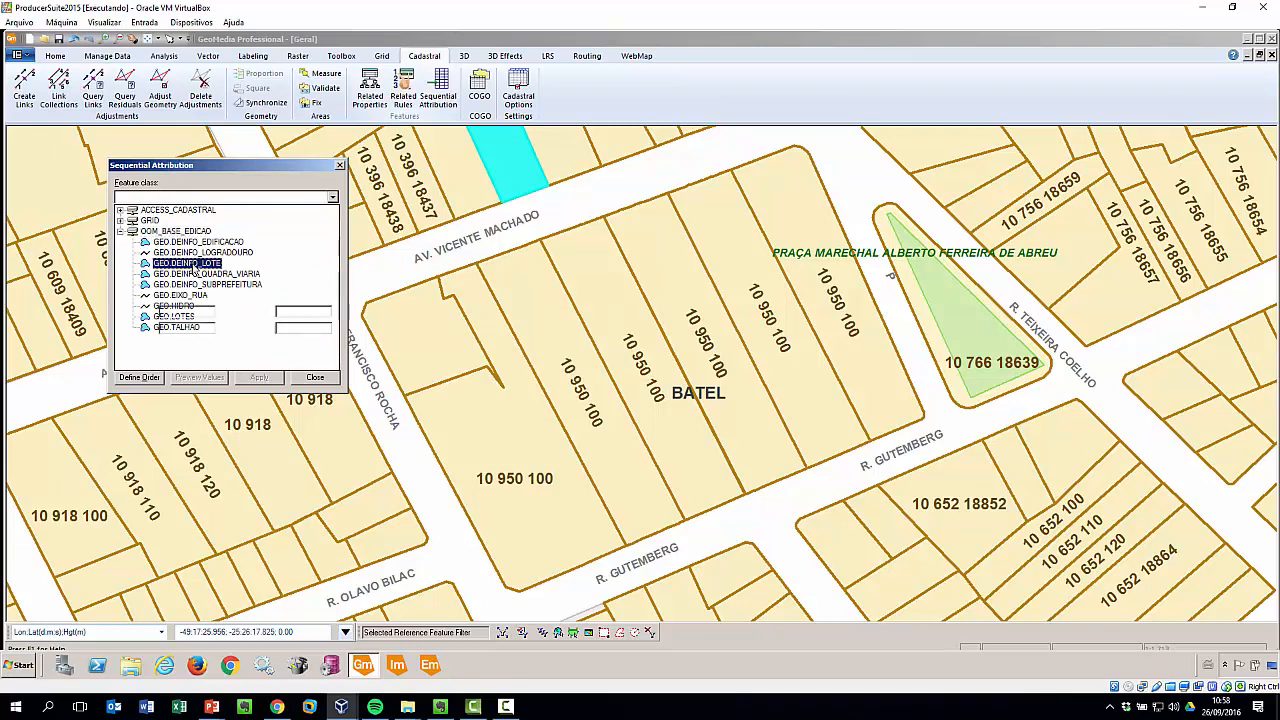
pyautogui.click(195, 265)
pyautogui.click(199, 230)
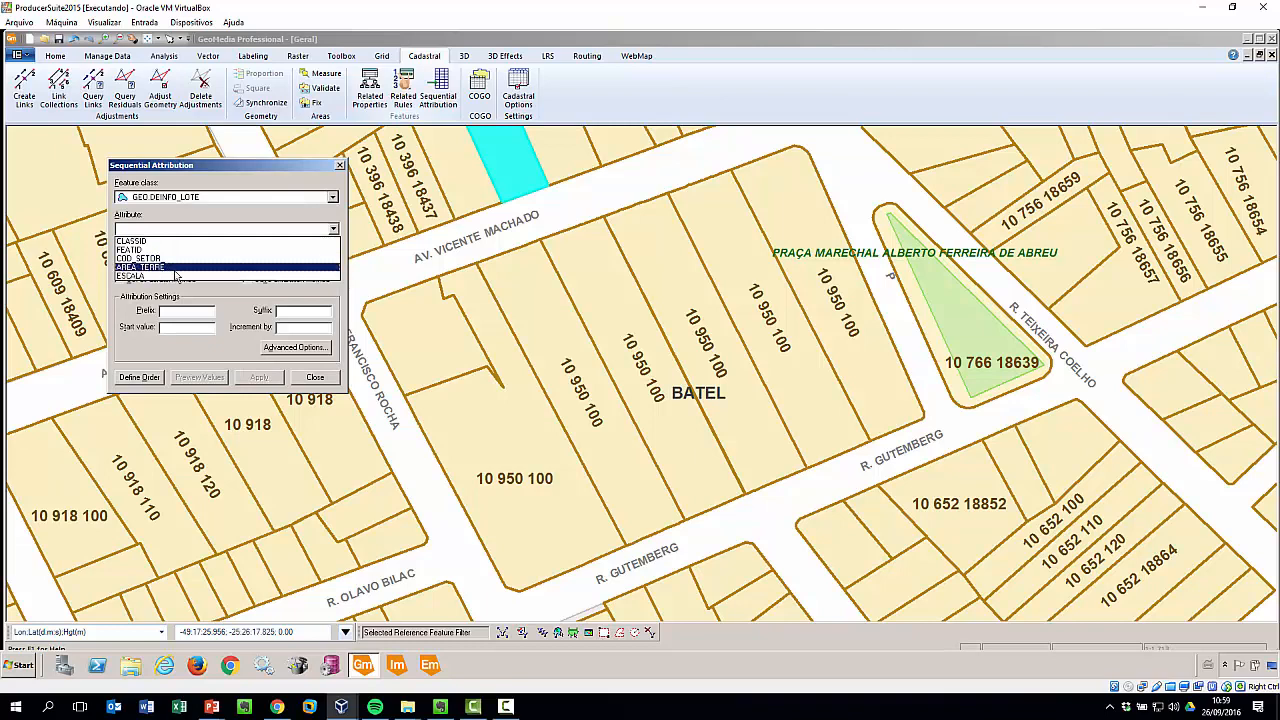
pyautogui.click(212, 198)
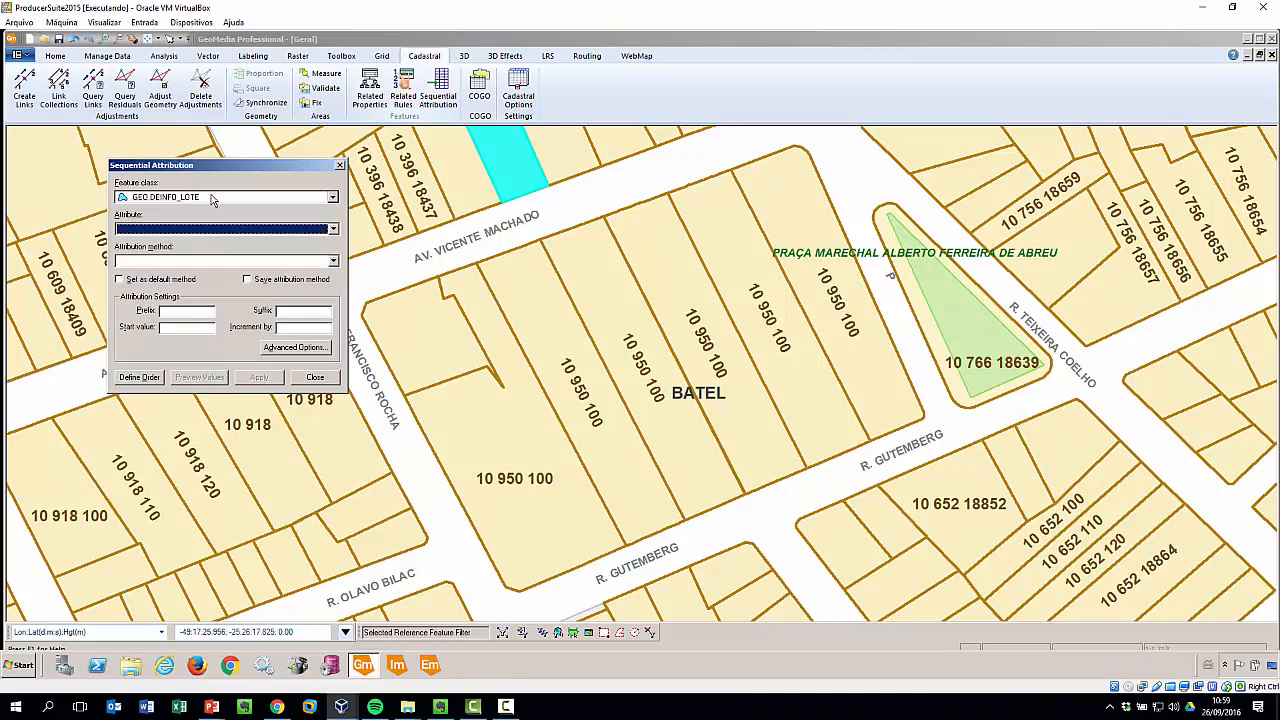
pyautogui.click(212, 198)
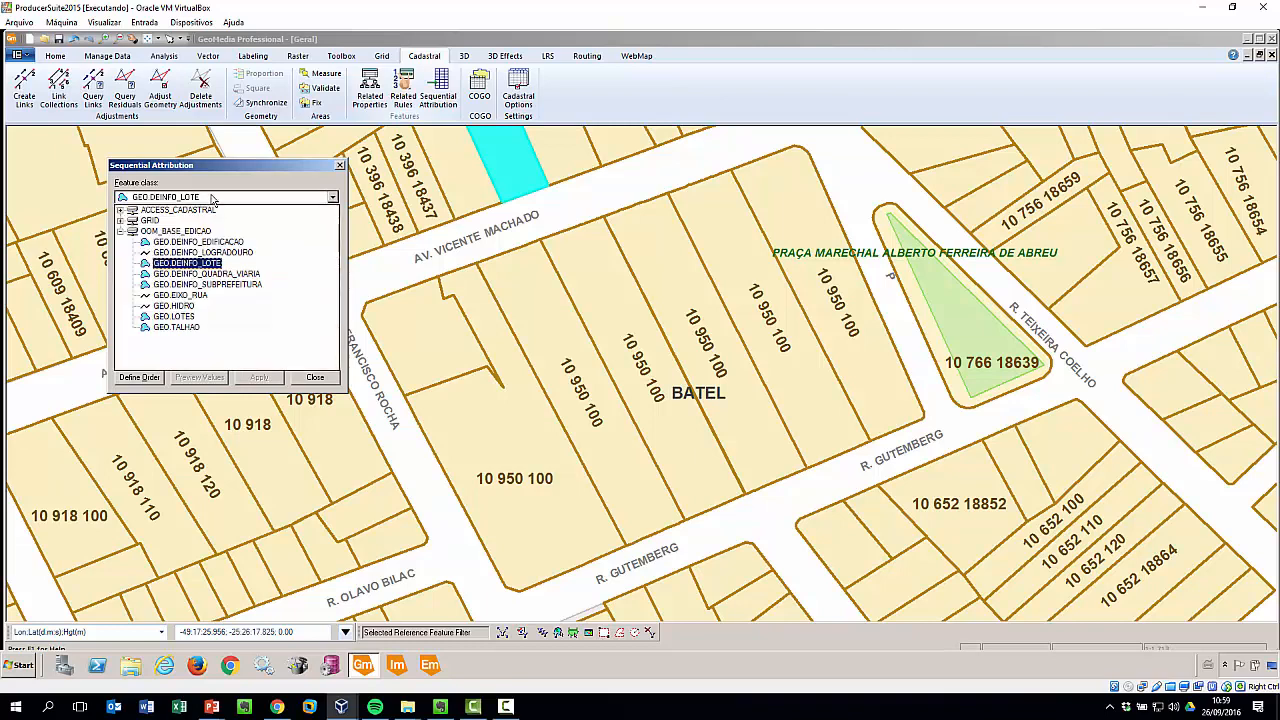
pyautogui.click(184, 317)
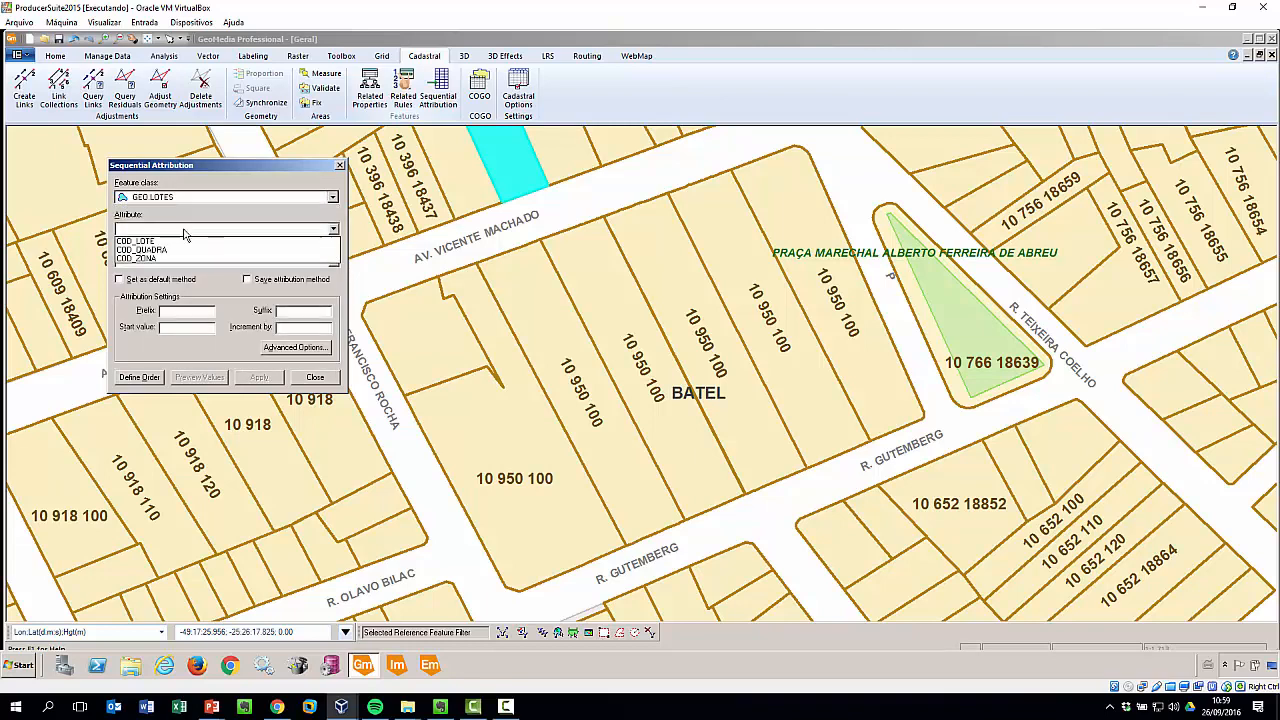
pyautogui.click(178, 229)
pyautogui.click(150, 244)
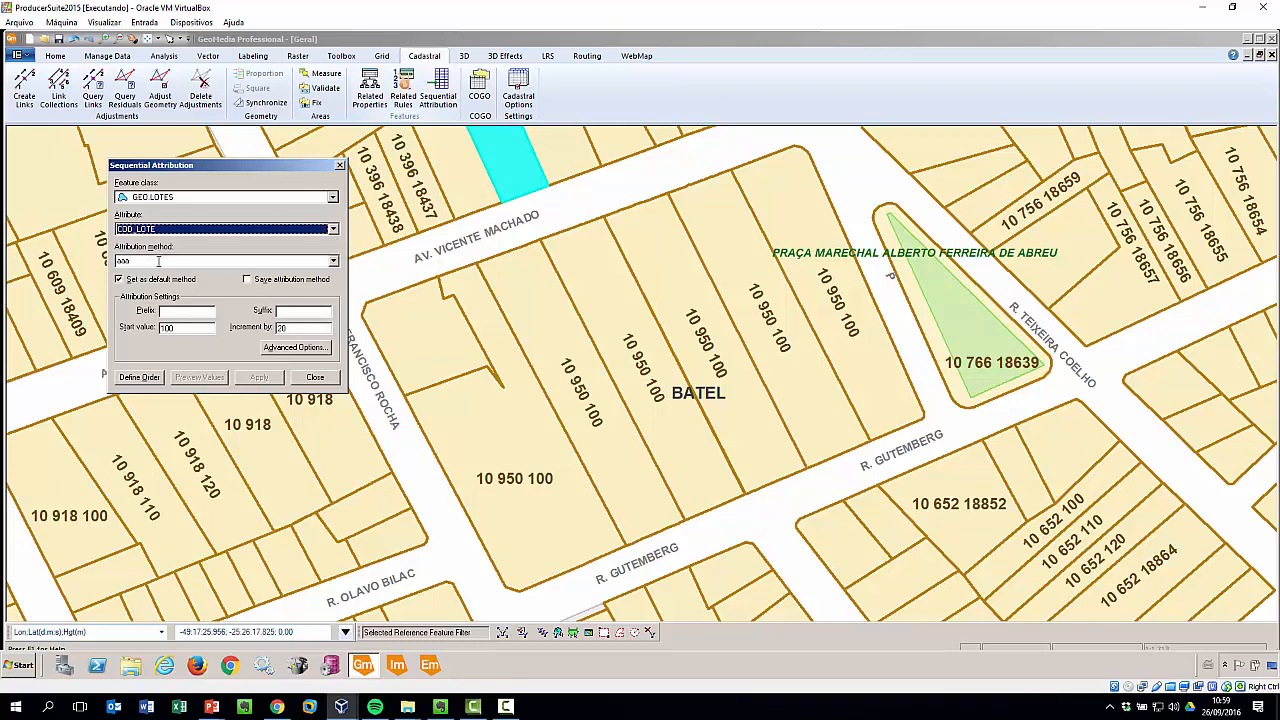
# - Choose the CadastroLote attribution method with a start value of 100 and an increment of 10
pyautogui.click(159, 261)
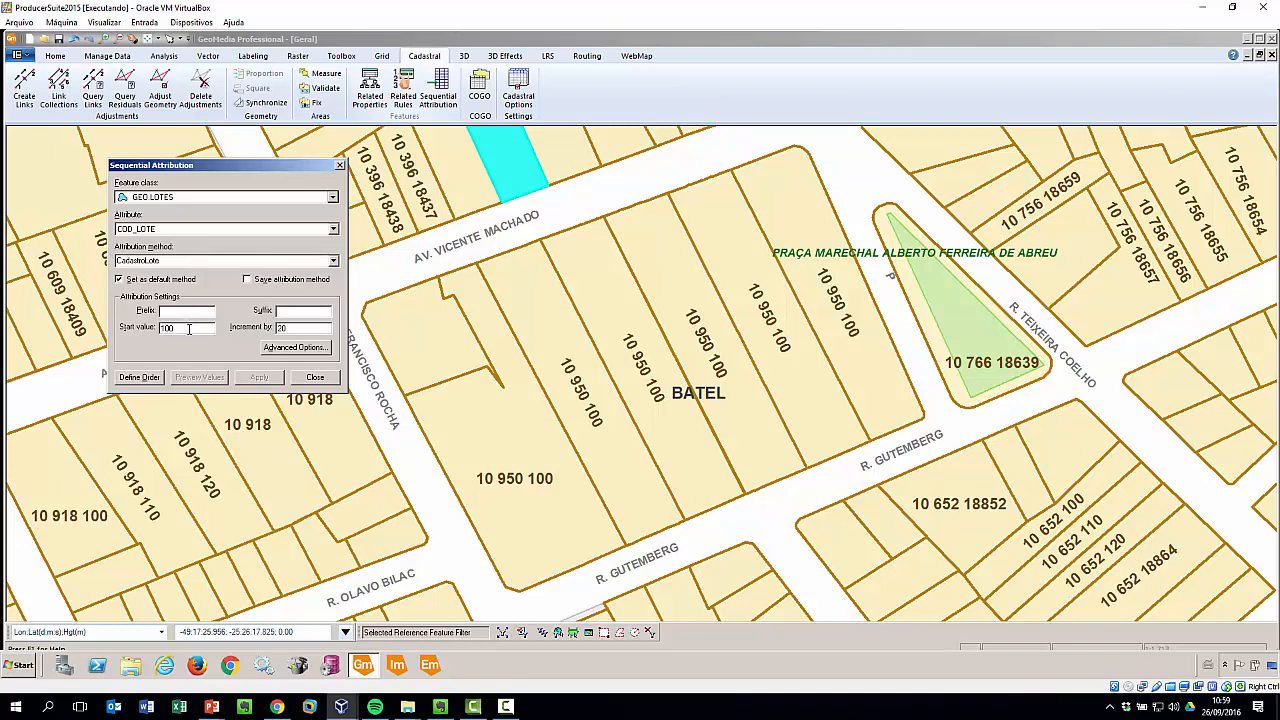
pyautogui.moveTo(188, 329); pyautogui.dragTo(161, 328)
pyautogui.moveTo(309, 330); pyautogui.dragTo(265, 328)
pyautogui.write('10')
# - Define the numbering order with a line across the five new lots, starting from the one nearest the square
pyautogui.click(148, 378)
pyautogui.click(770, 320)
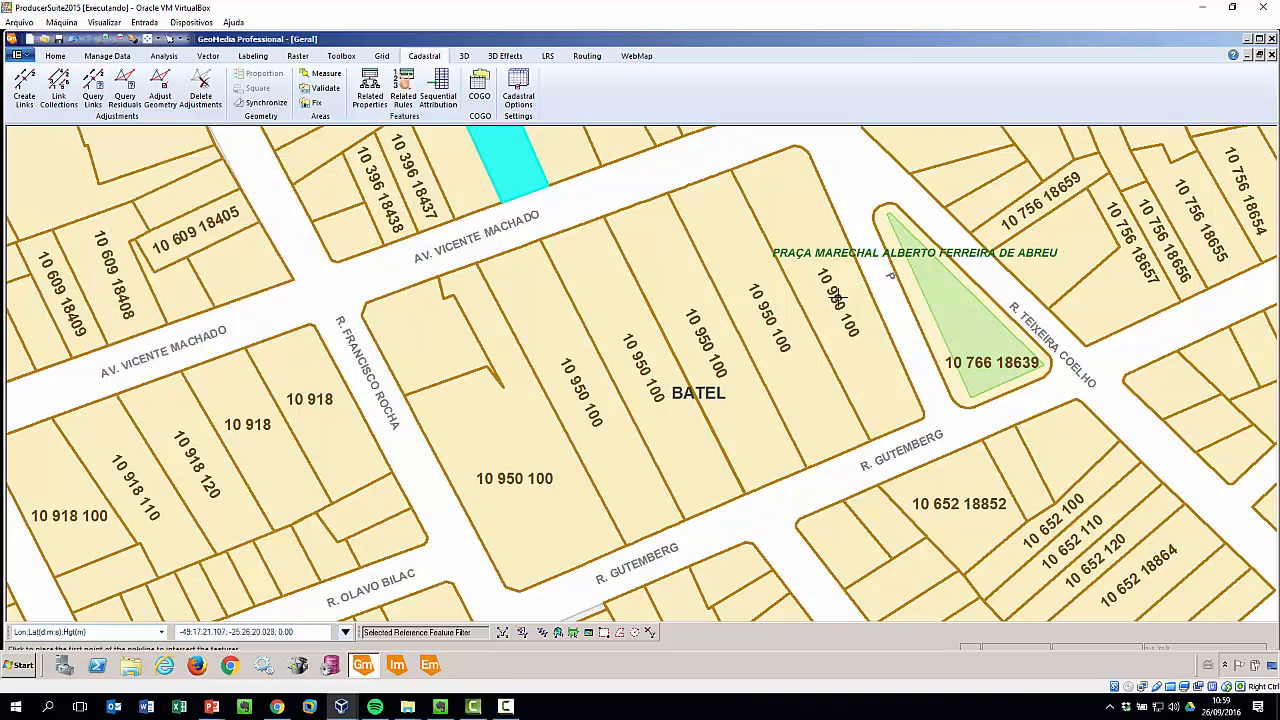
pyautogui.click(838, 298)
pyautogui.doubleClick(581, 385)
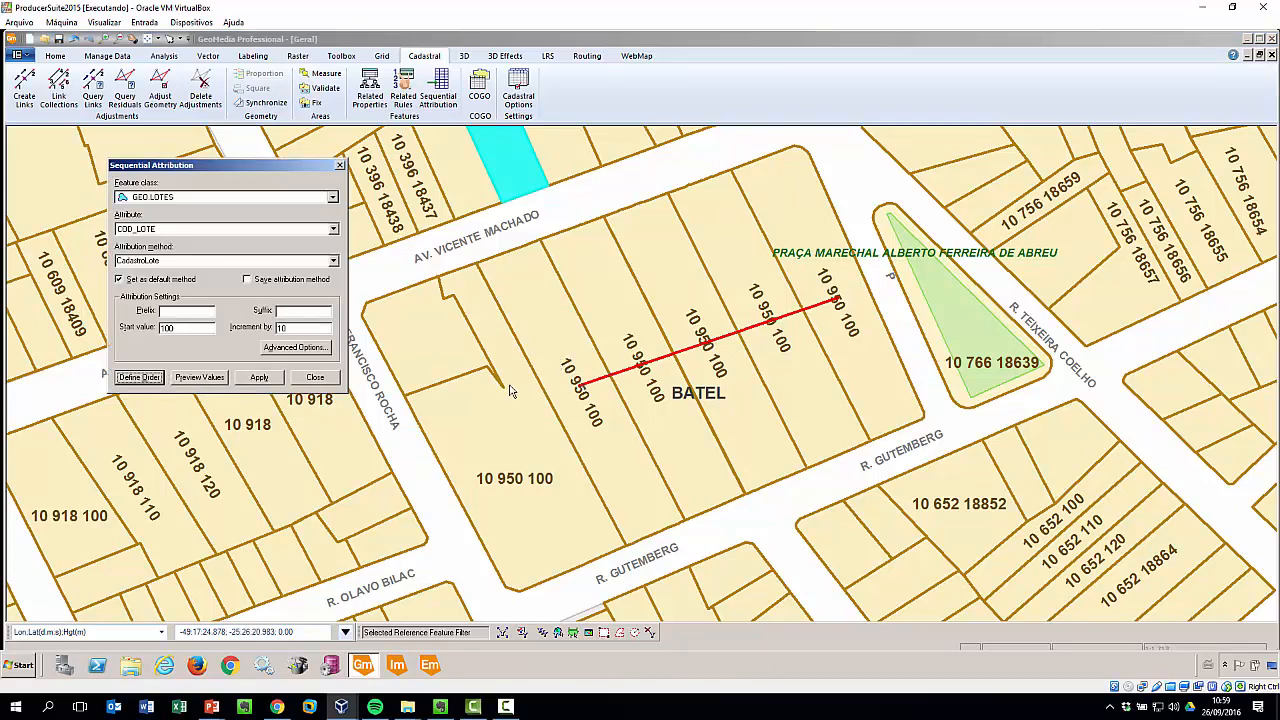
# - Preview the sequential values and highlight the lot matched to each one from 100 to 140
pyautogui.click(198, 377)
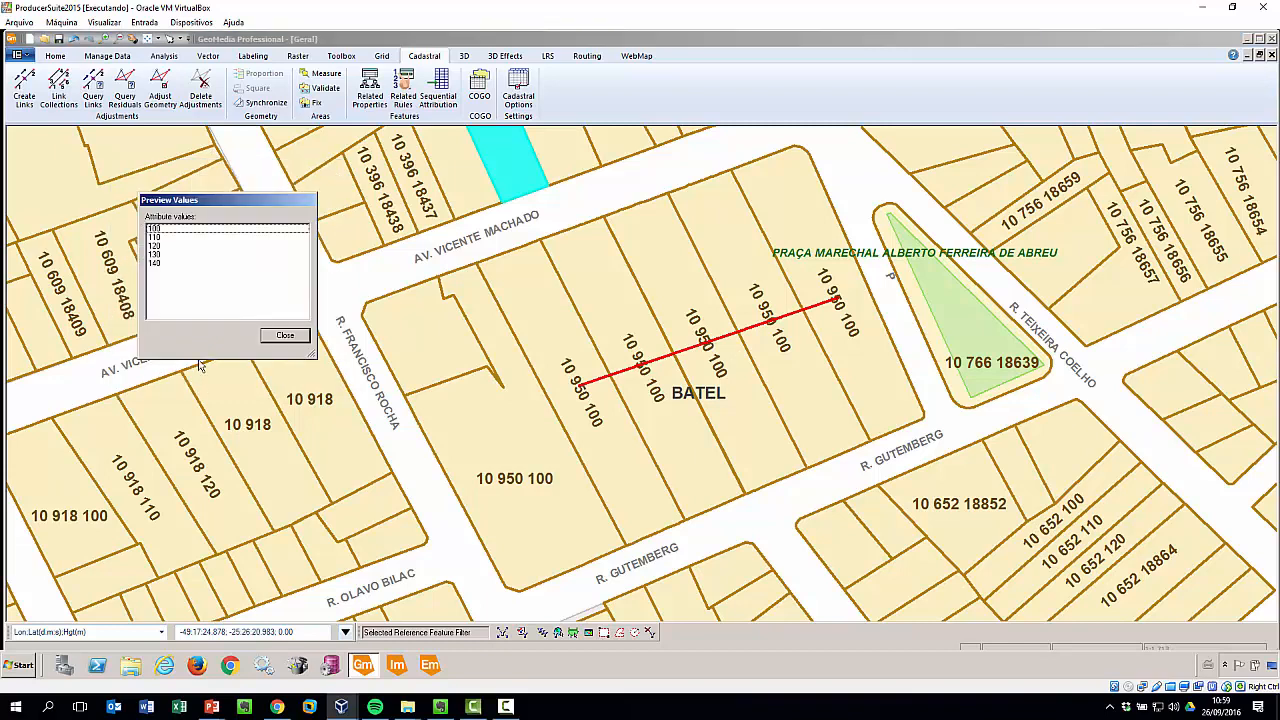
pyautogui.moveTo(215, 201); pyautogui.dragTo(187, 197)
pyautogui.click(131, 225)
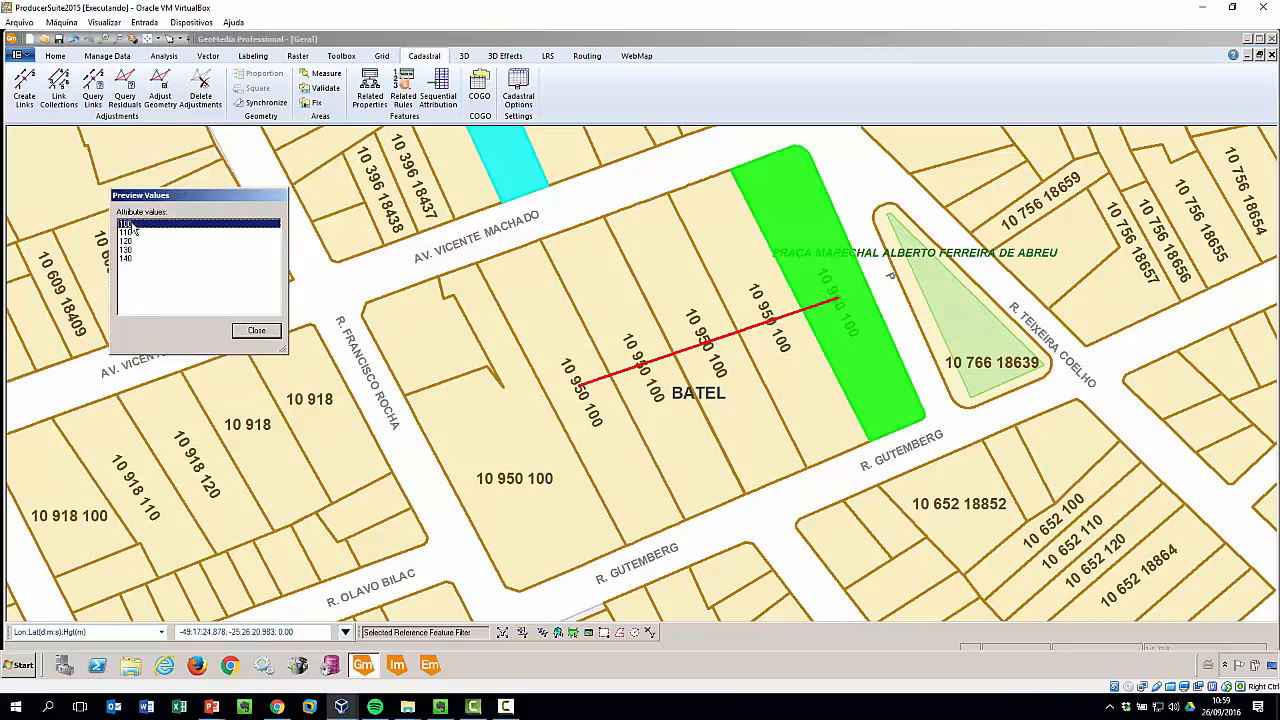
pyautogui.click(134, 232)
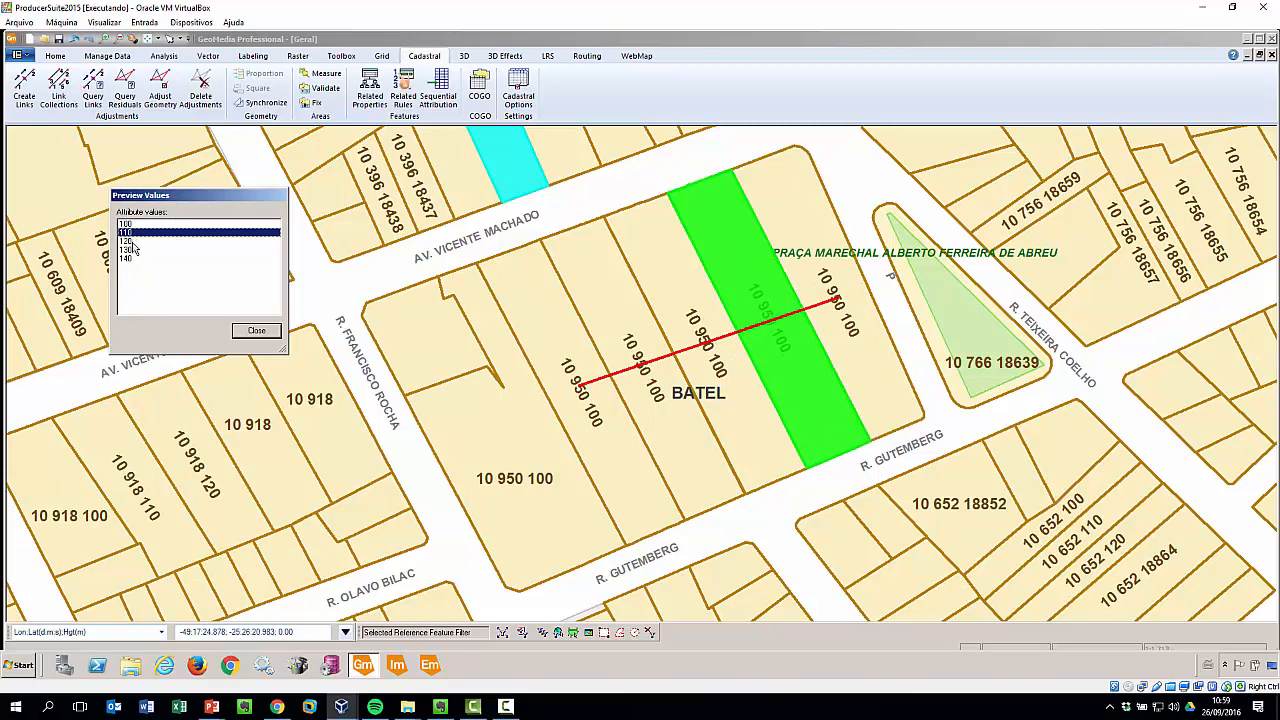
pyautogui.click(134, 242)
pyautogui.click(135, 250)
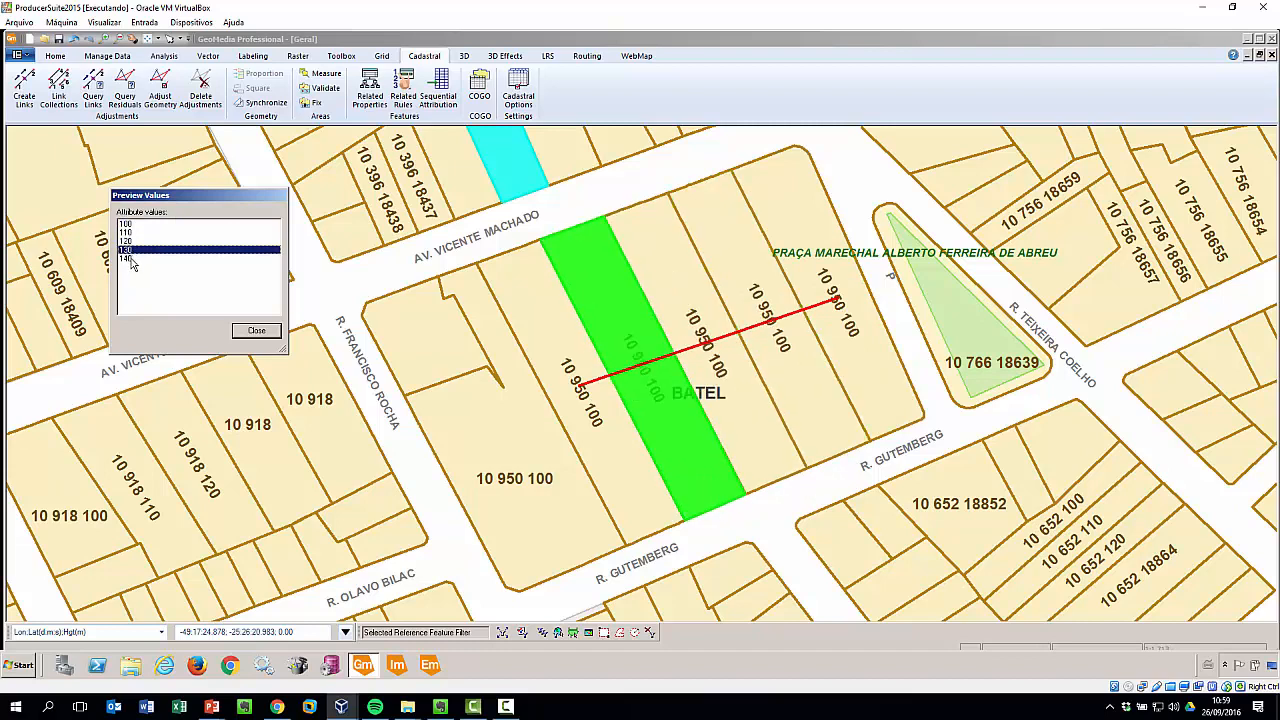
pyautogui.click(131, 259)
pyautogui.click(258, 333)
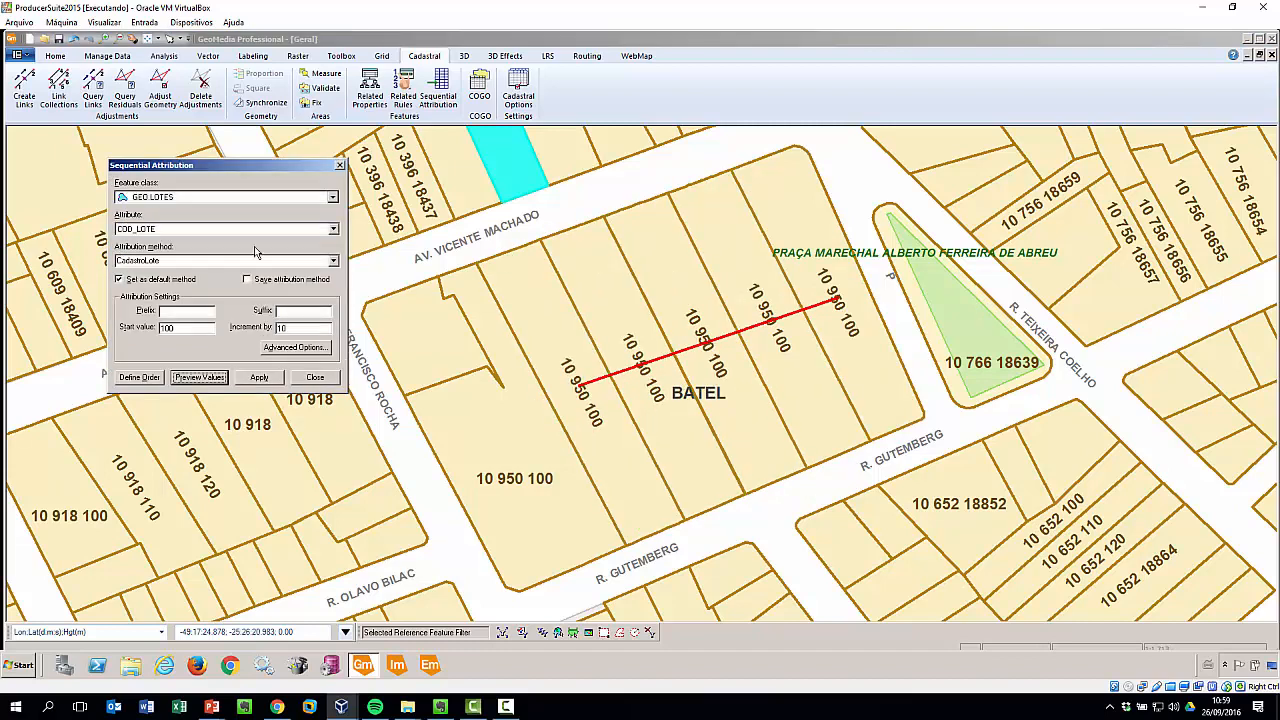
# - Apply the sequential COD_LOTE values to the five new lots and close Sequential Attribution
pyautogui.click(259, 378)
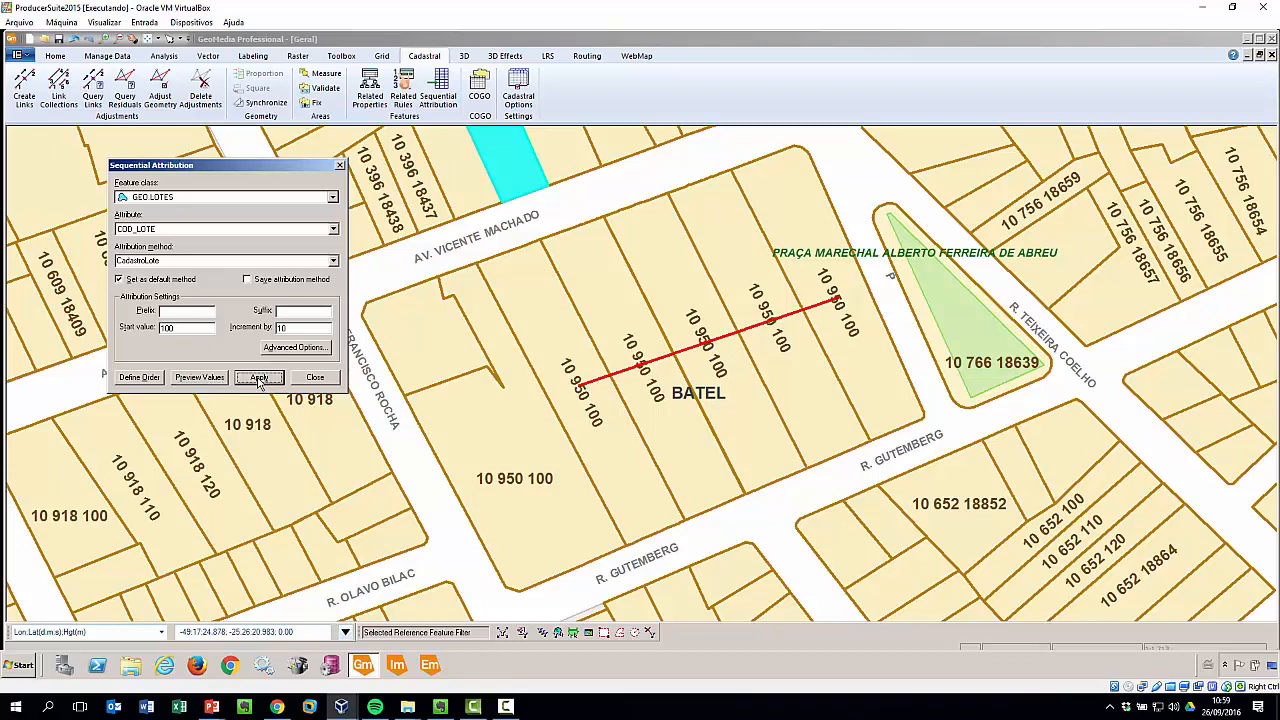
pyautogui.click(315, 378)
pyautogui.scroll(3, 672, 377)
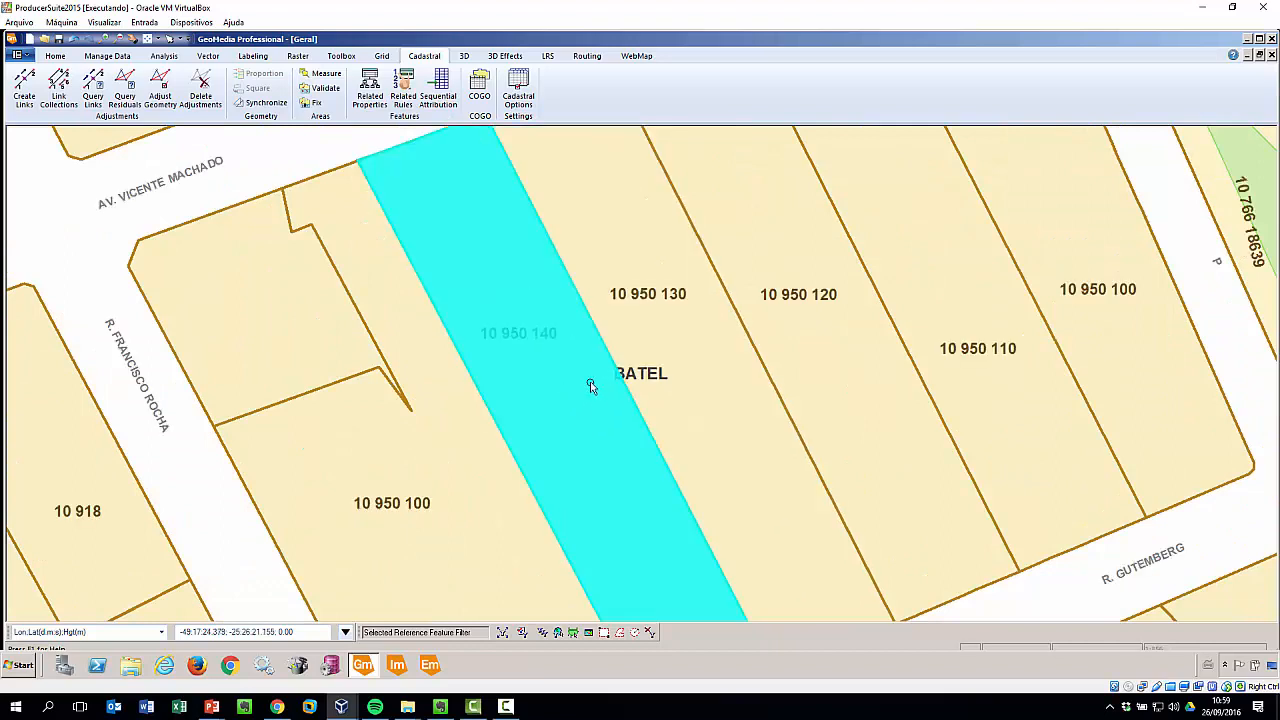
# - Inspect the renumbered lots one by one, and view their labels within the surrounding block
pyautogui.click(571, 384)
pyautogui.click(689, 332)
pyautogui.click(801, 313)
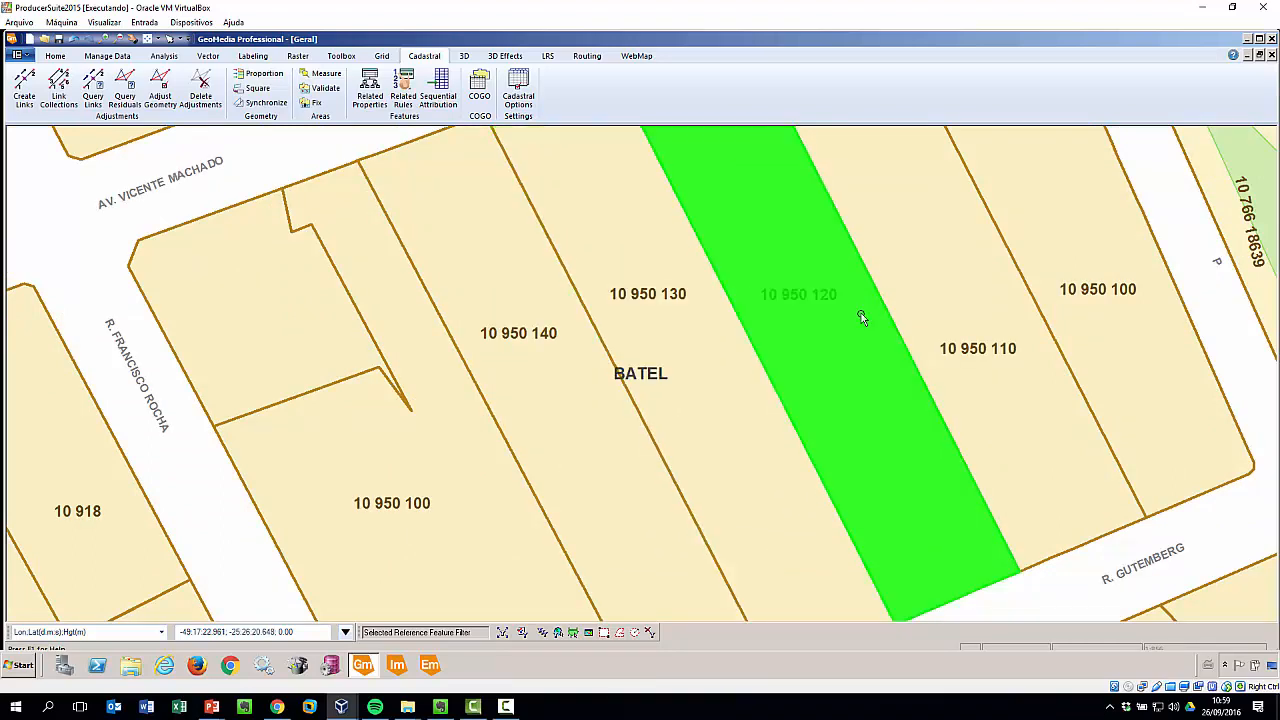
pyautogui.click(1062, 276)
pyautogui.scroll(-3, 768, 277)
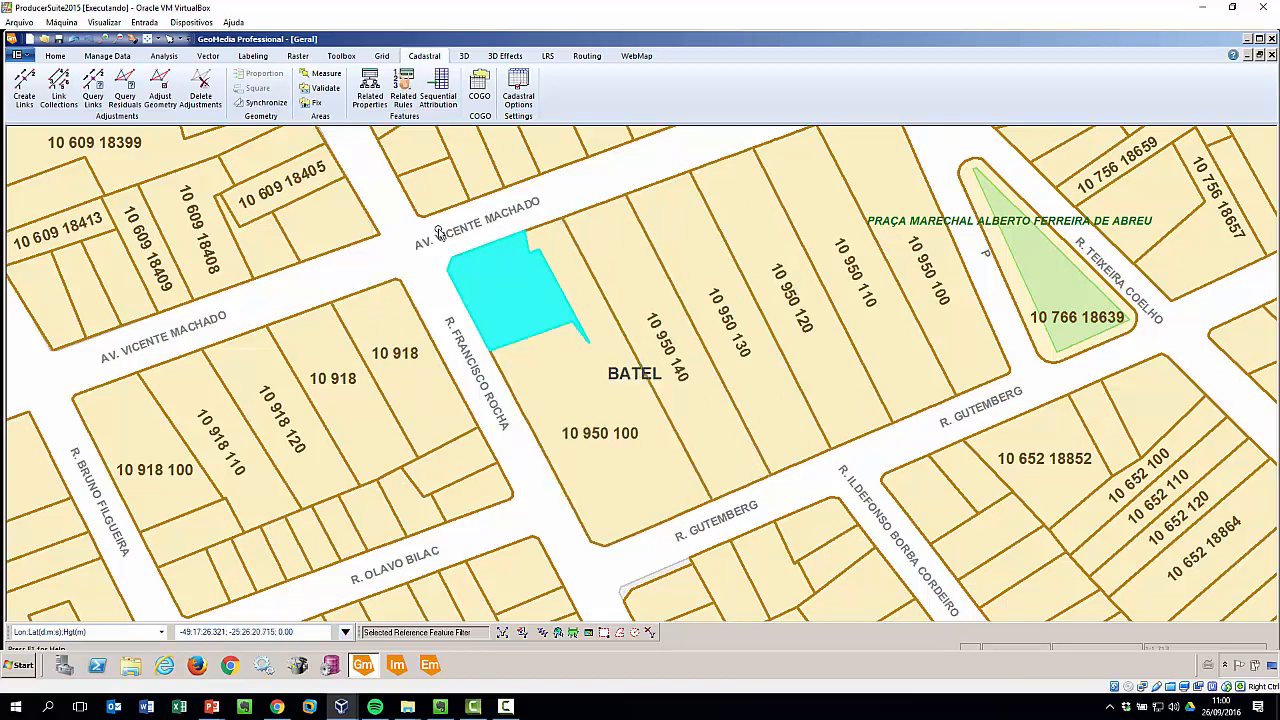
# - Merge the irregular corner lot at Av. Vicente Machado with the adjoining lot 10 950 100, entering 150 for COD_ZONA
pyautogui.click(210, 56)
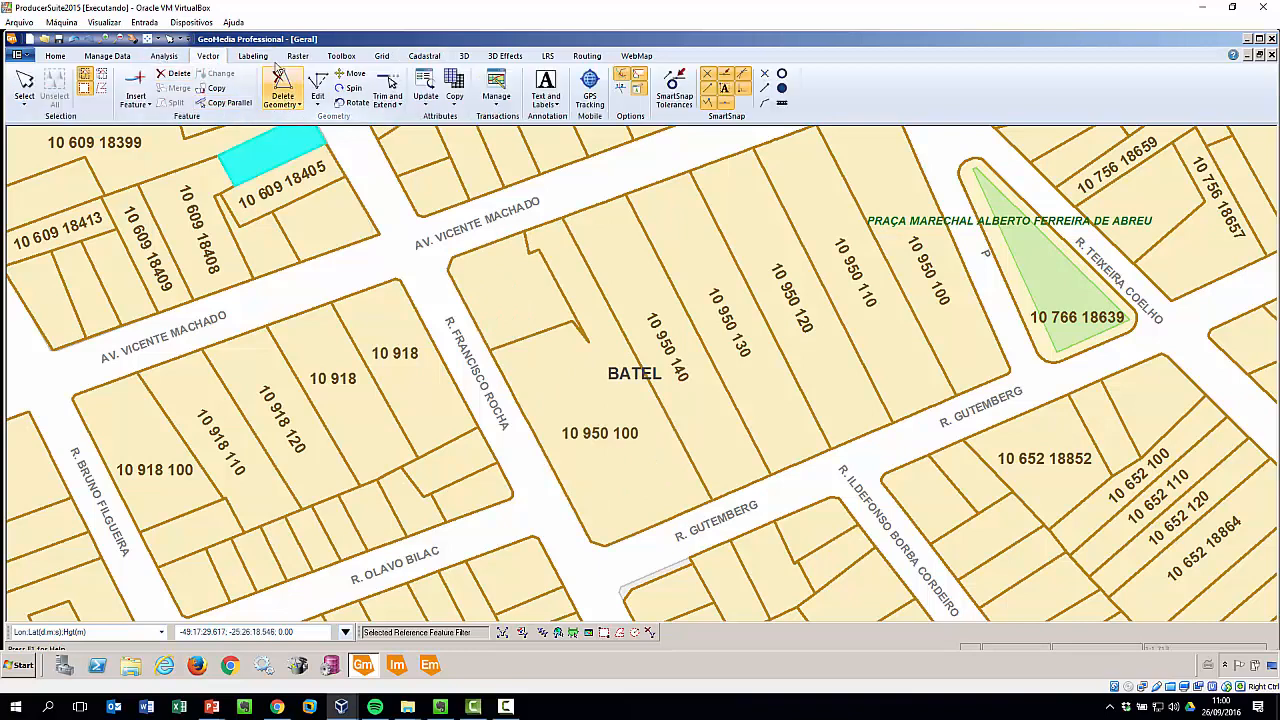
pyautogui.click(572, 375)
pyautogui.keyDown('ctrl'); pyautogui.click(532, 308); pyautogui.keyUp('ctrl')
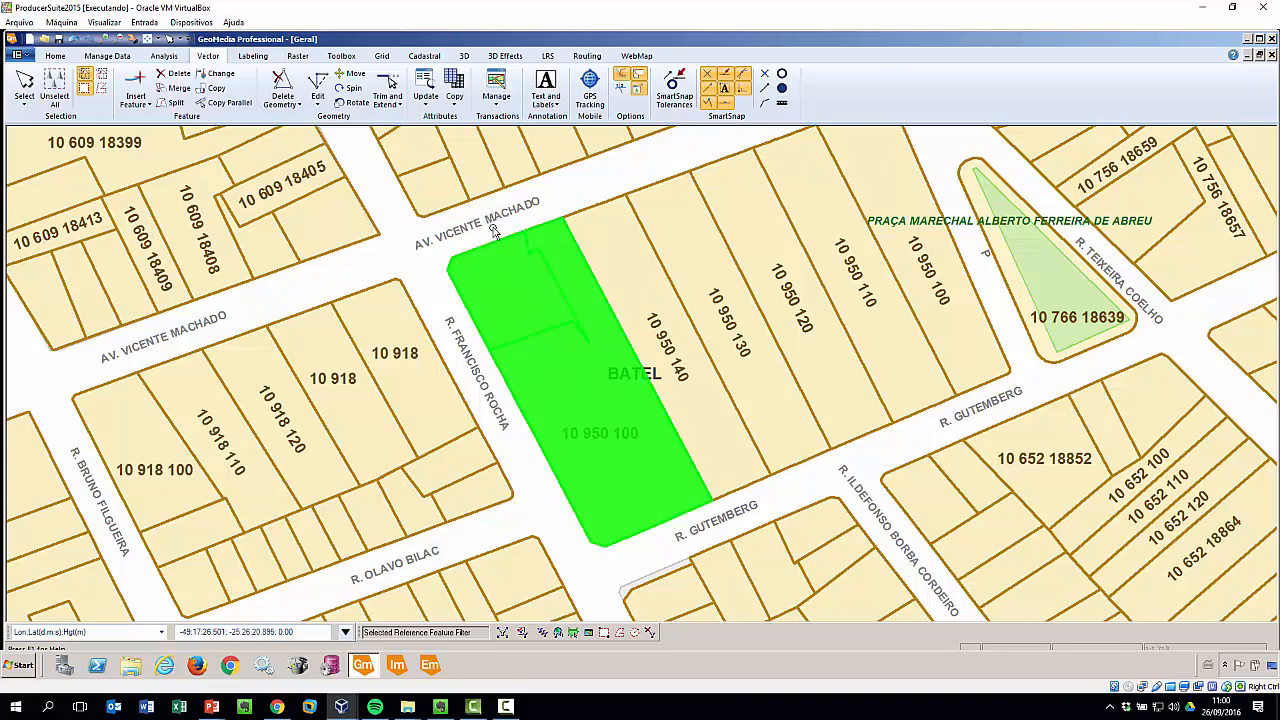
pyautogui.click(179, 88)
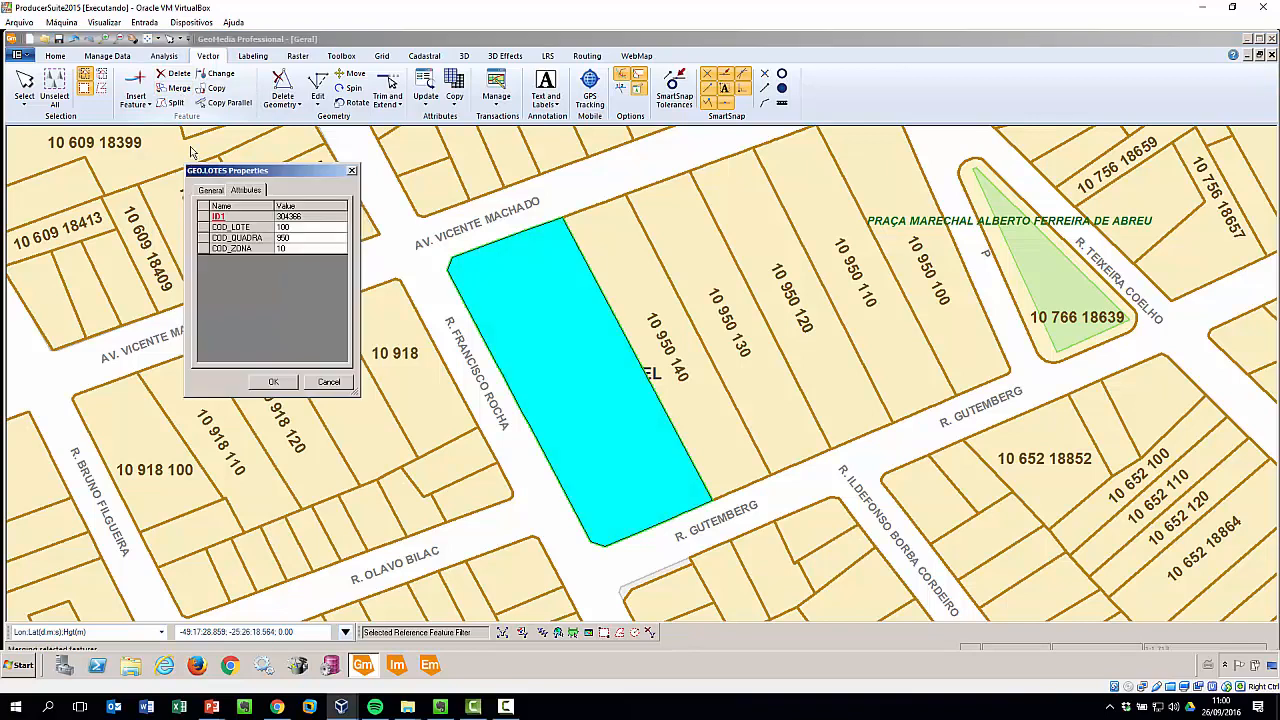
pyautogui.click(296, 249)
pyautogui.click(283, 384)
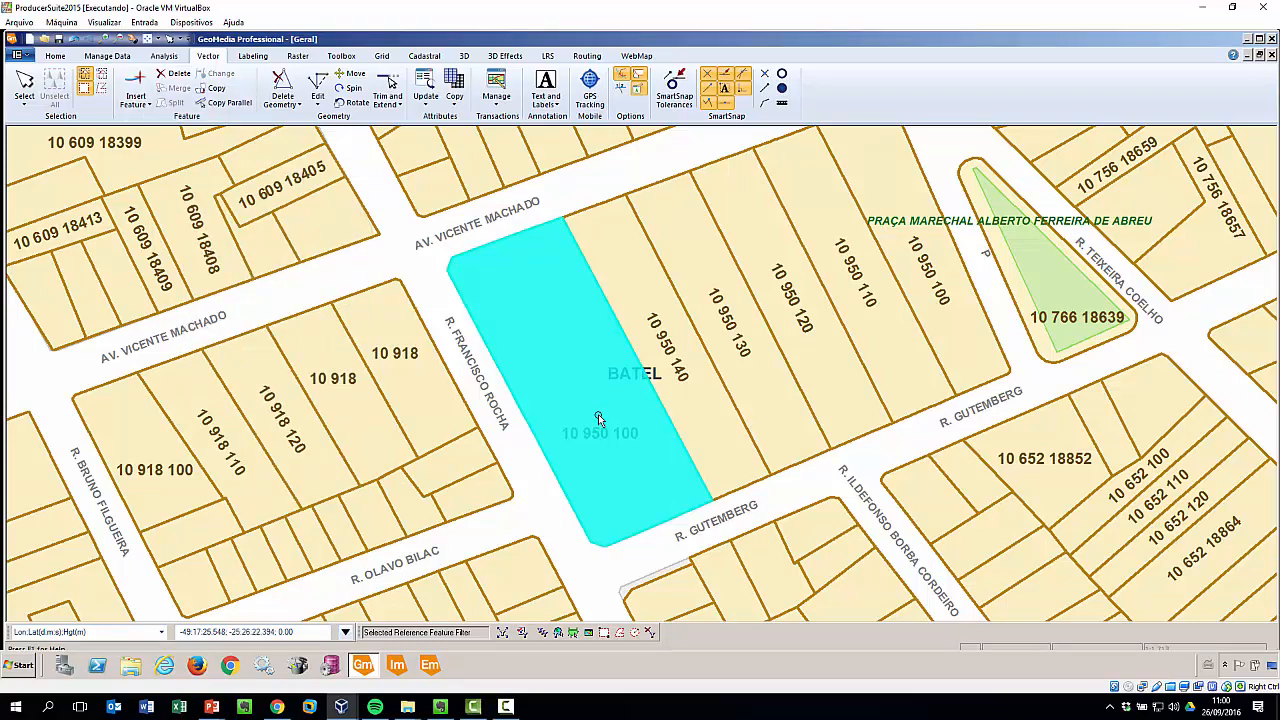
# - Correct the merged lot's attributes by setting COD_ZONA to 10 and COD_LOTE to 150, and refresh its label
pyautogui.scroll(2, 598, 414)
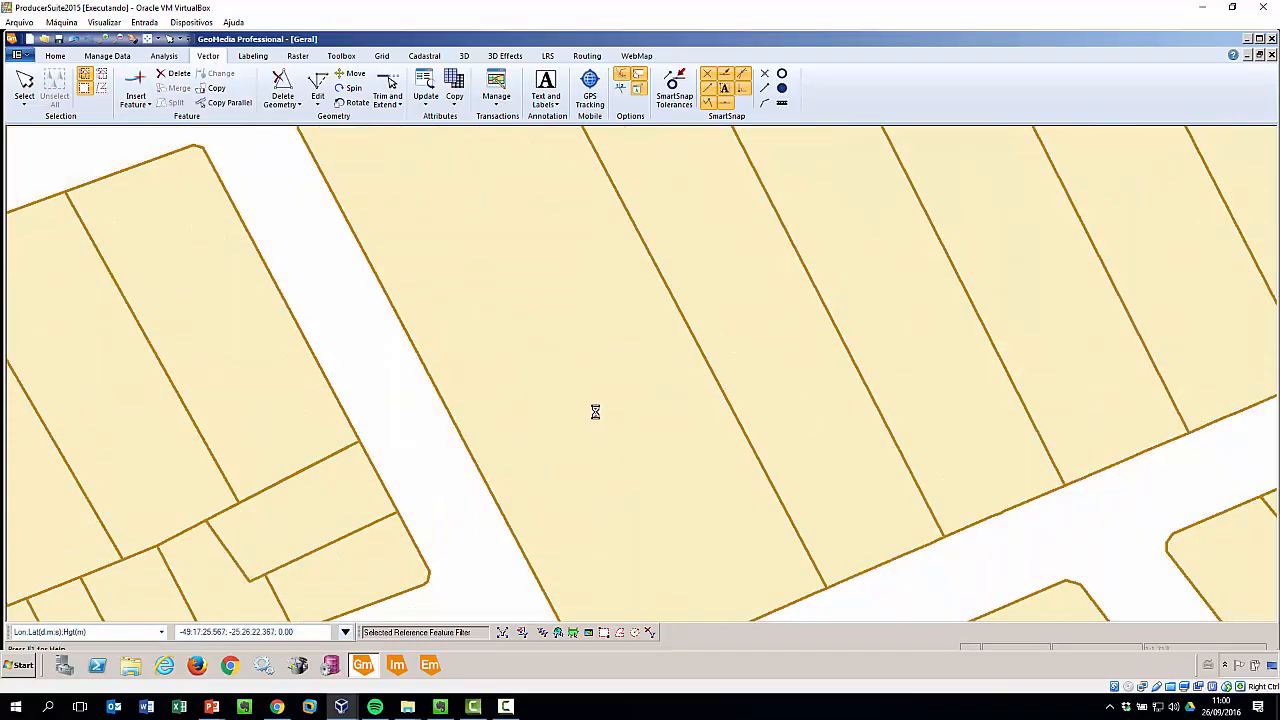
pyautogui.scroll(-2, 596, 408)
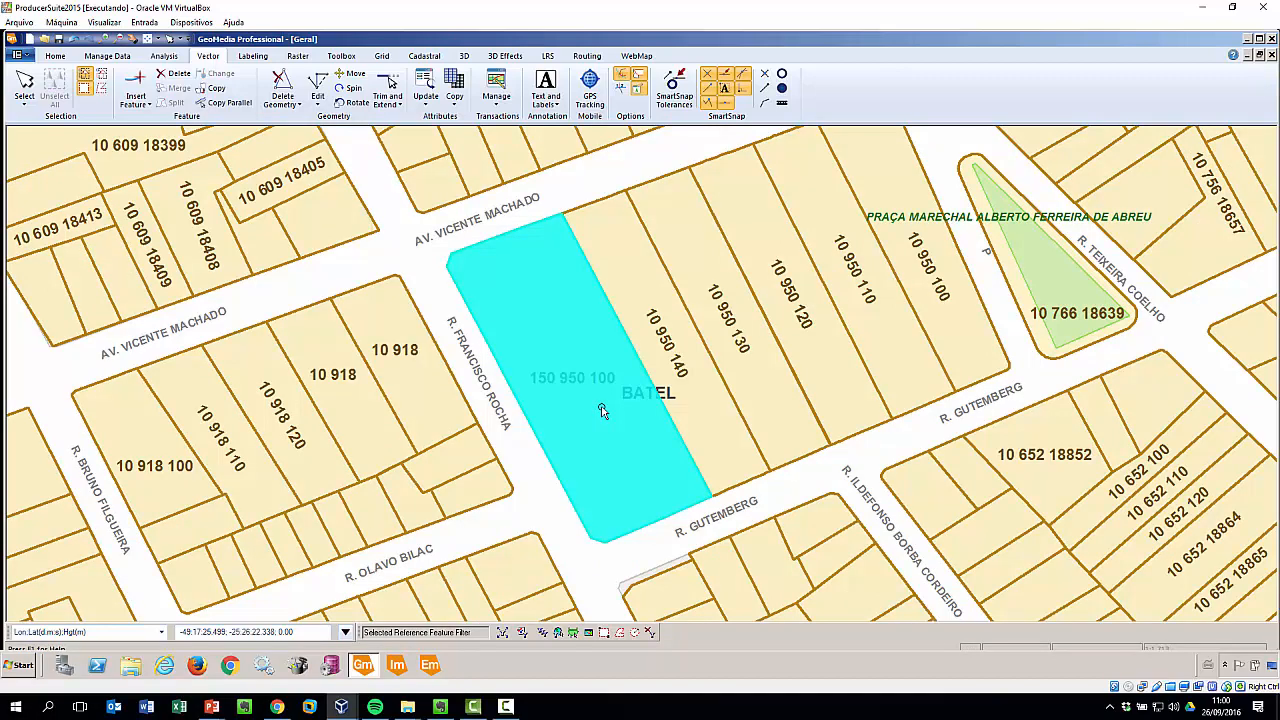
pyautogui.doubleClick(601, 411)
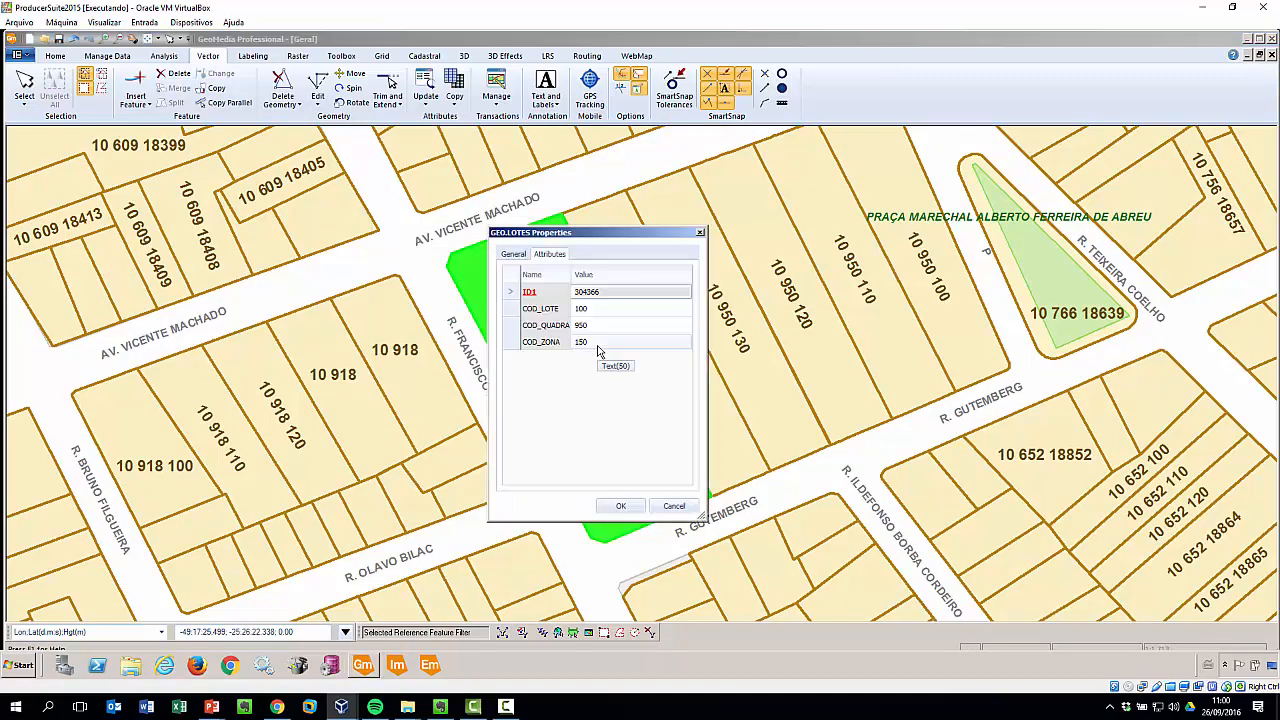
pyautogui.moveTo(650, 236); pyautogui.dragTo(944, 241)
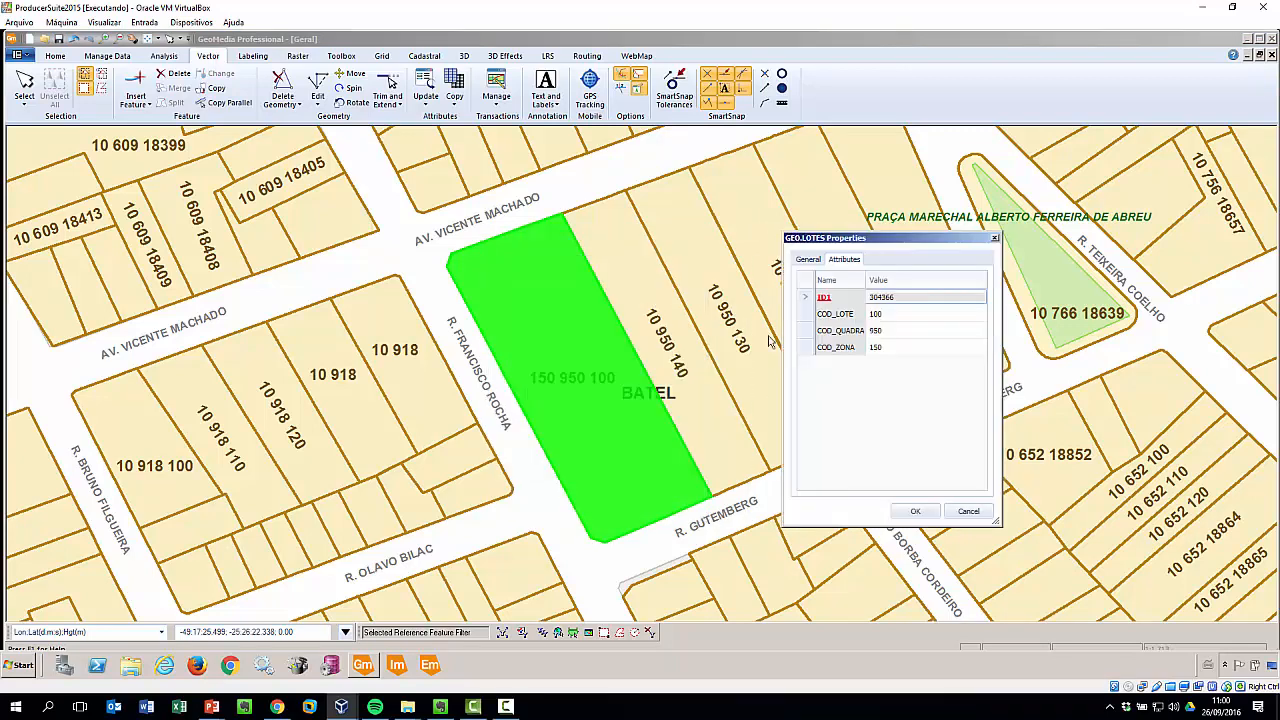
pyautogui.click(898, 345)
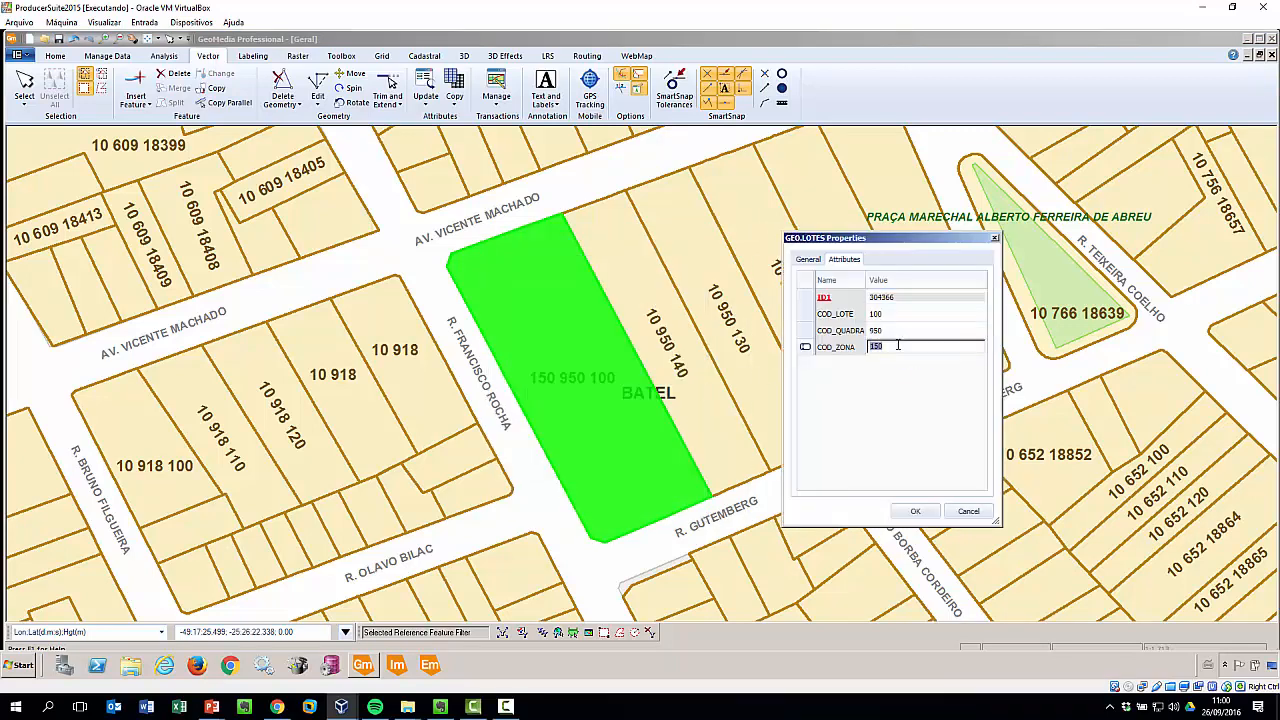
pyautogui.write('10')
pyautogui.click(890, 313)
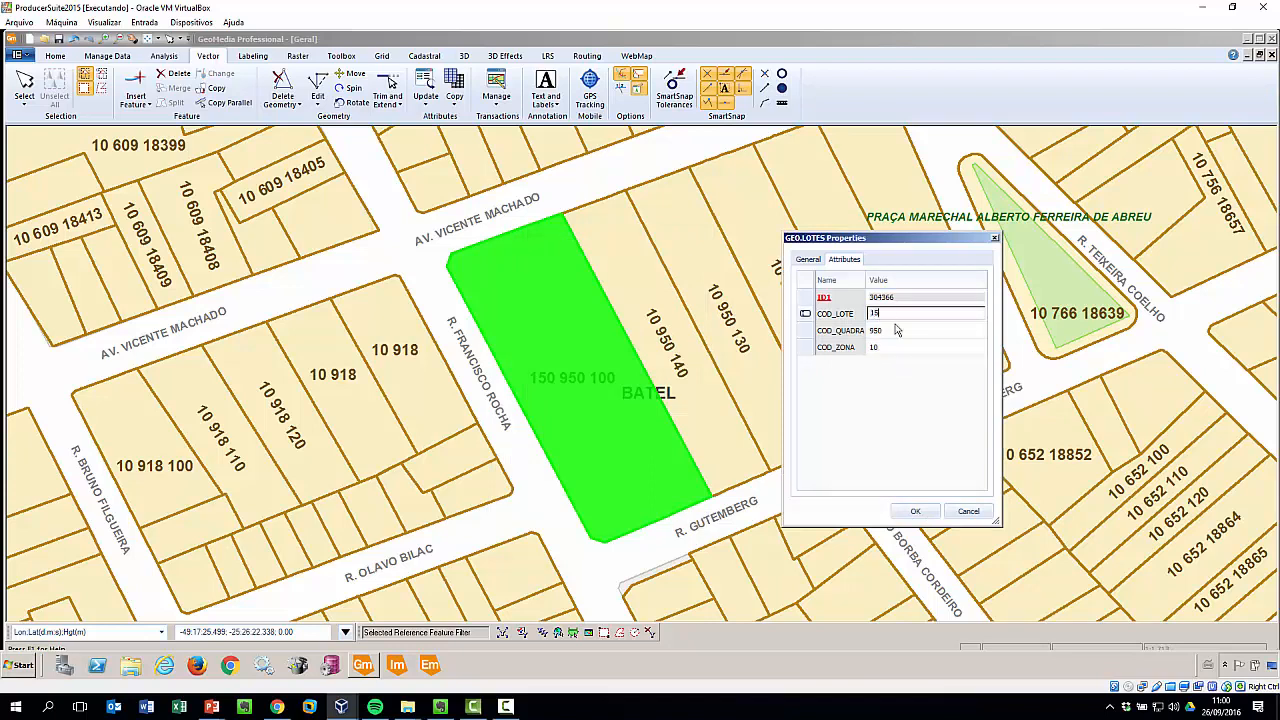
pyautogui.write('150')
pyautogui.click(915, 511)
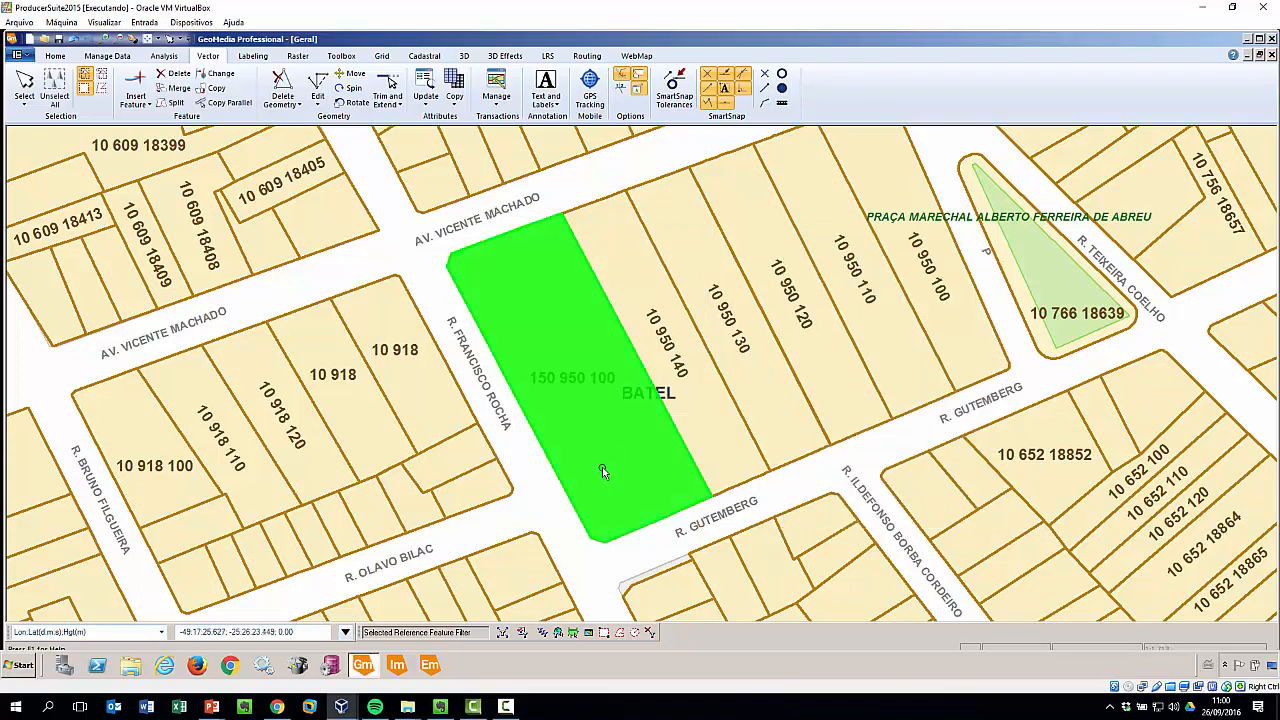
pyautogui.scroll(-1, 601, 448)
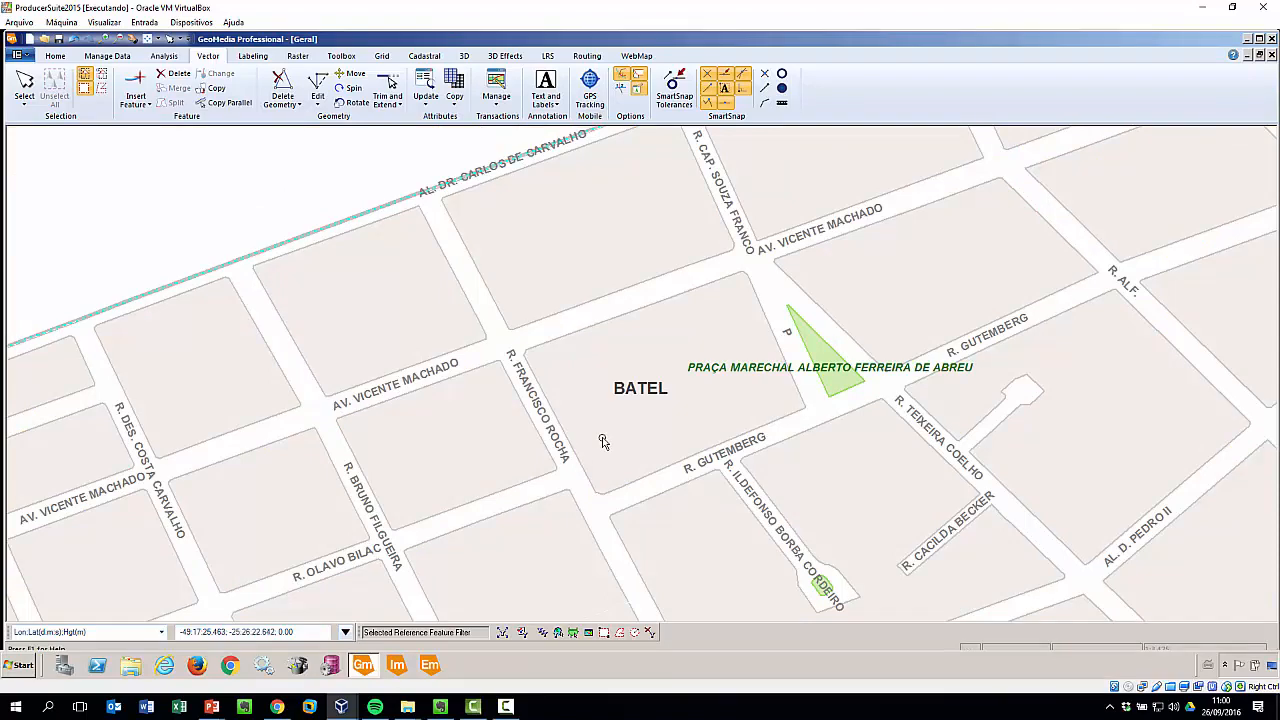
pyautogui.scroll(1, 602, 438)
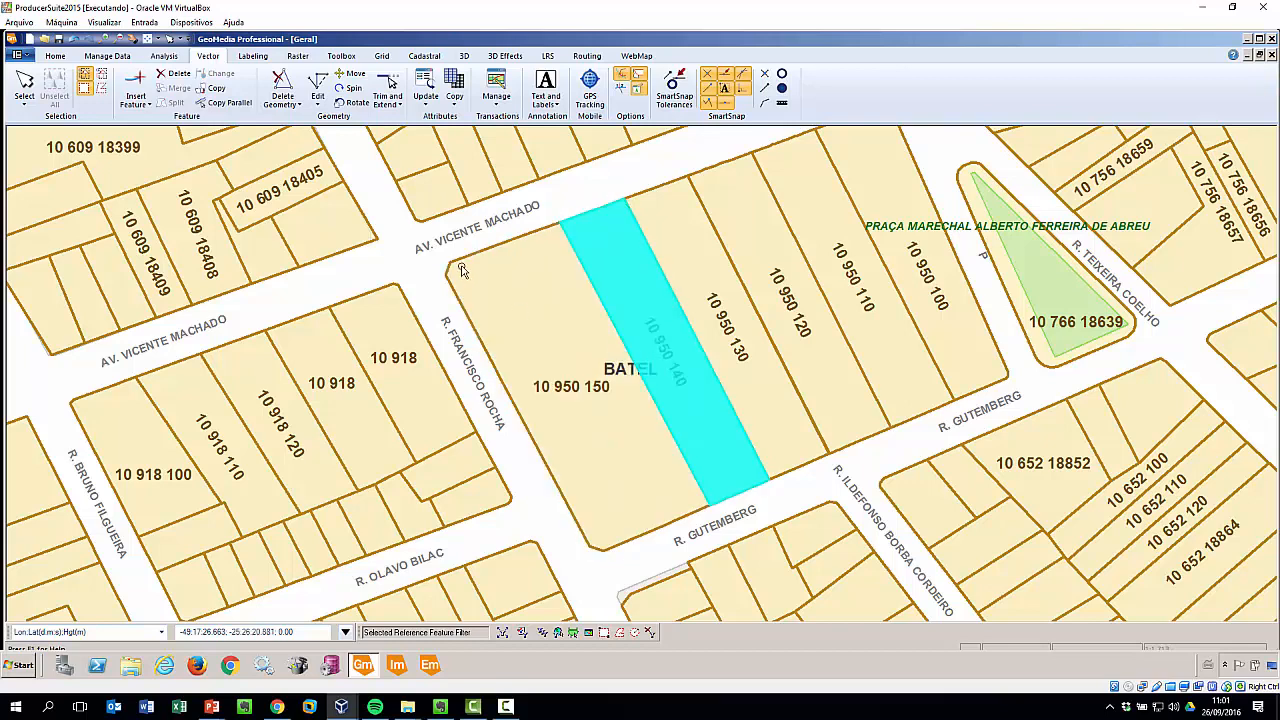
# - Begin splitting lot 10 950 150 by polyline, placing the first point 50 m along its R. Francisco Rocha boundary from the upper corner
pyautogui.click(540, 325)
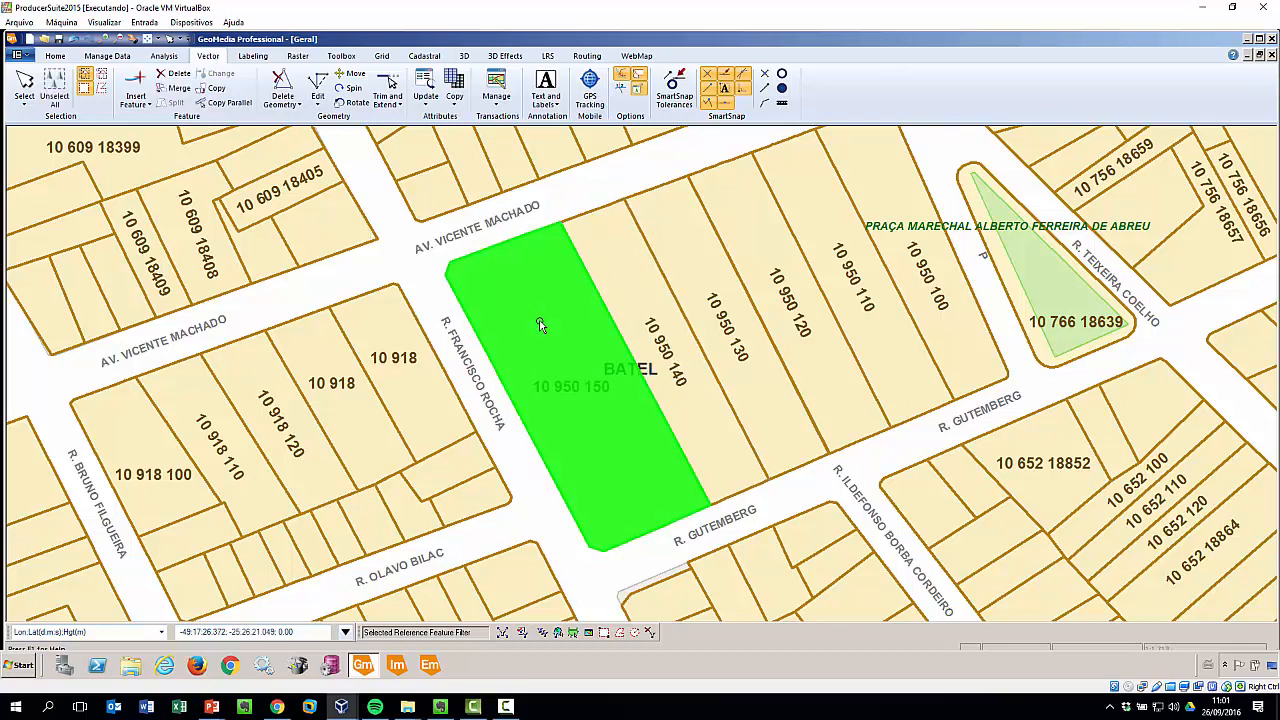
pyautogui.click(175, 104)
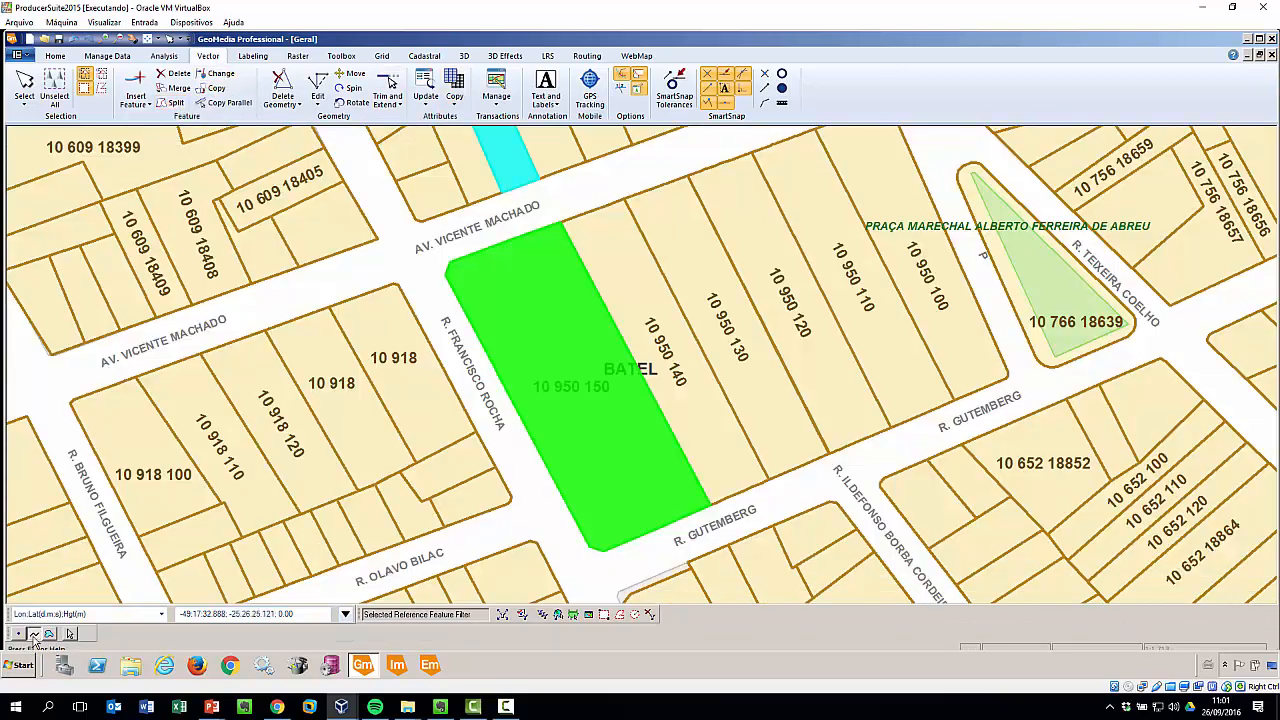
pyautogui.moveTo(8, 634); pyautogui.dragTo(122, 314)
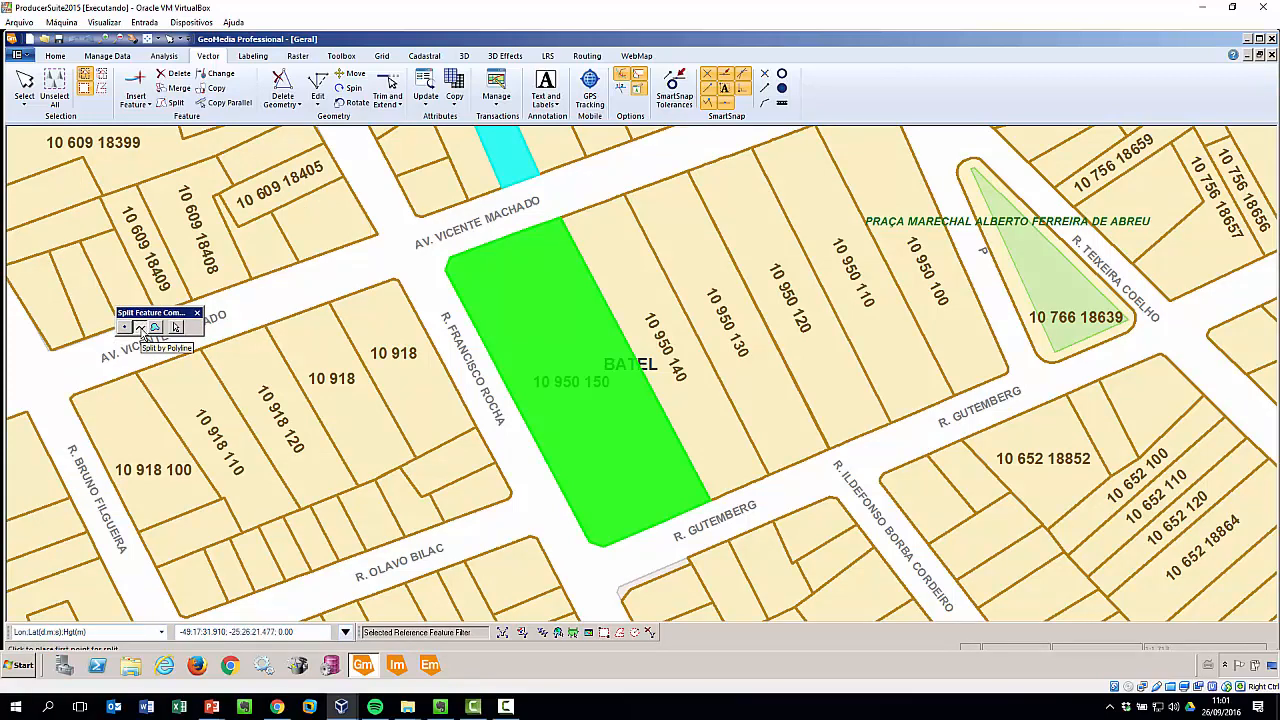
pyautogui.click(141, 328)
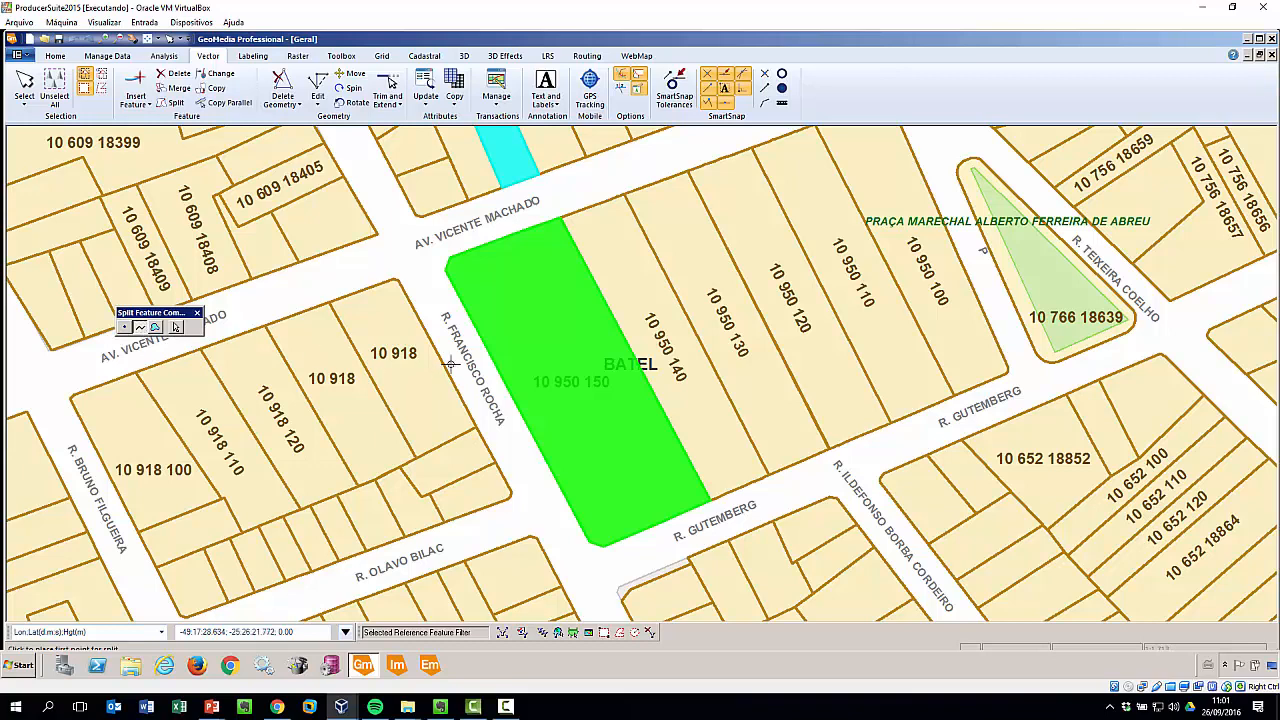
pyautogui.rightClick(448, 270)
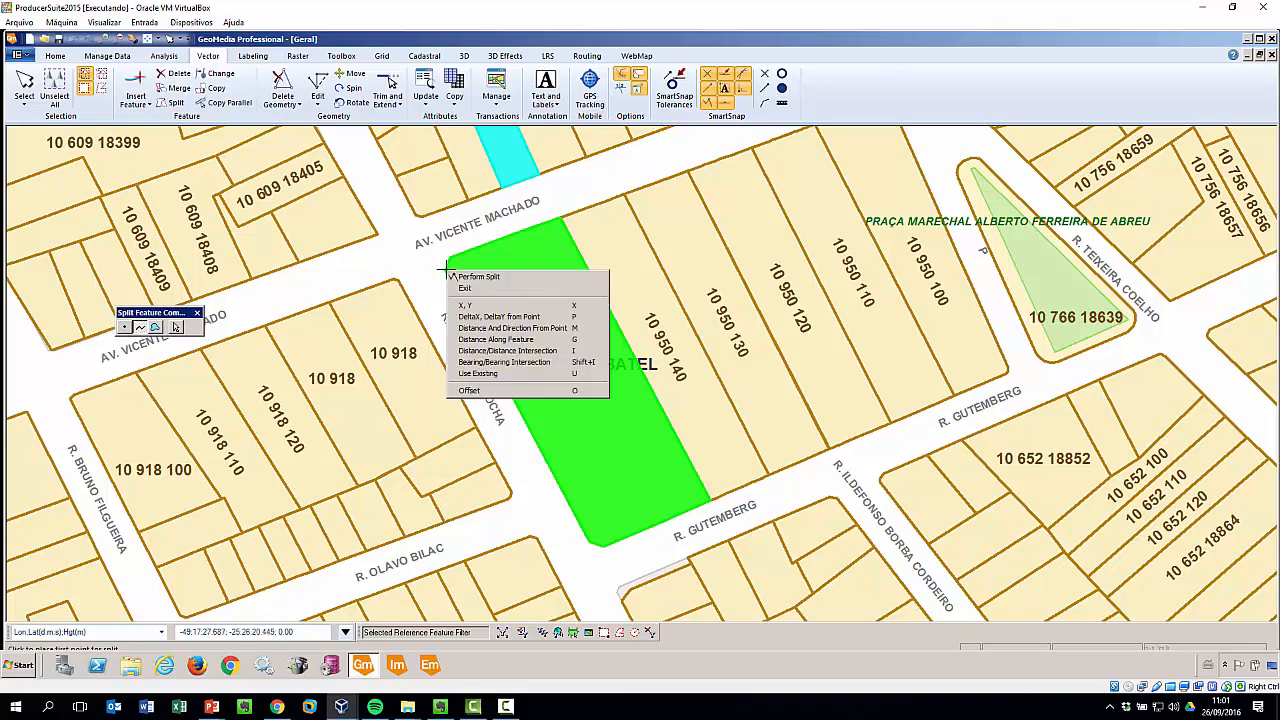
pyautogui.click(490, 339)
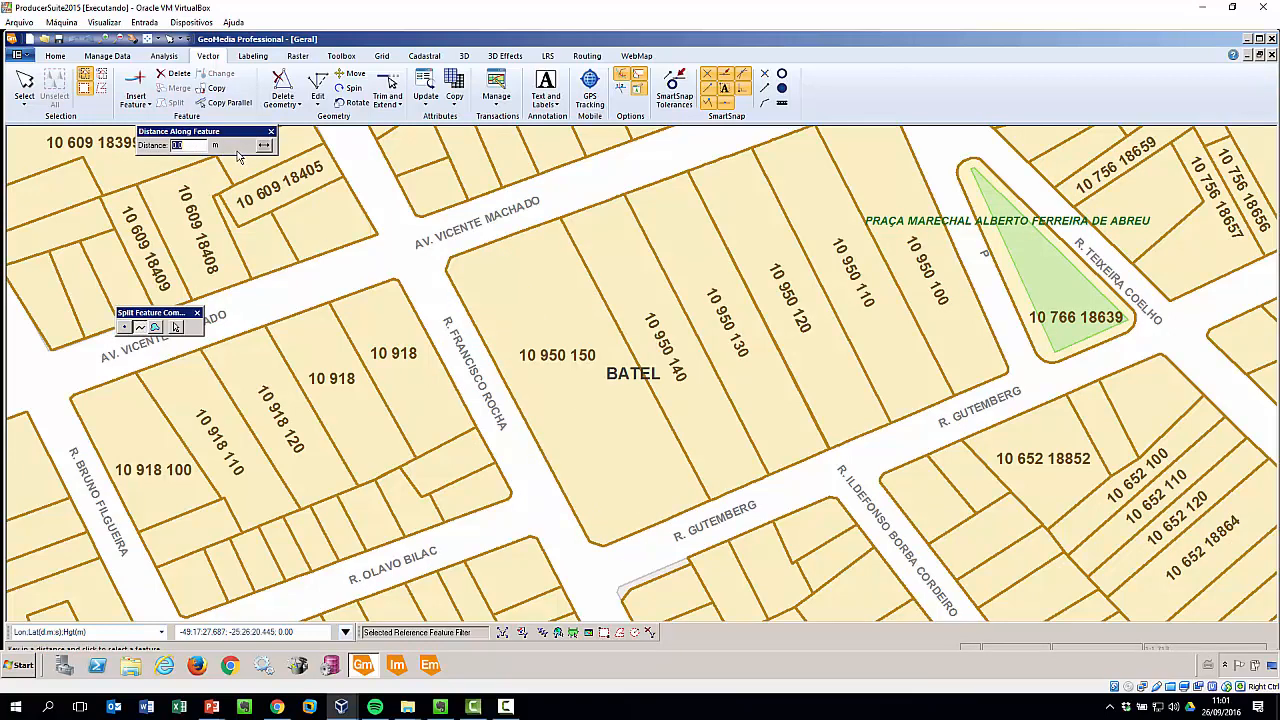
pyautogui.write('50')
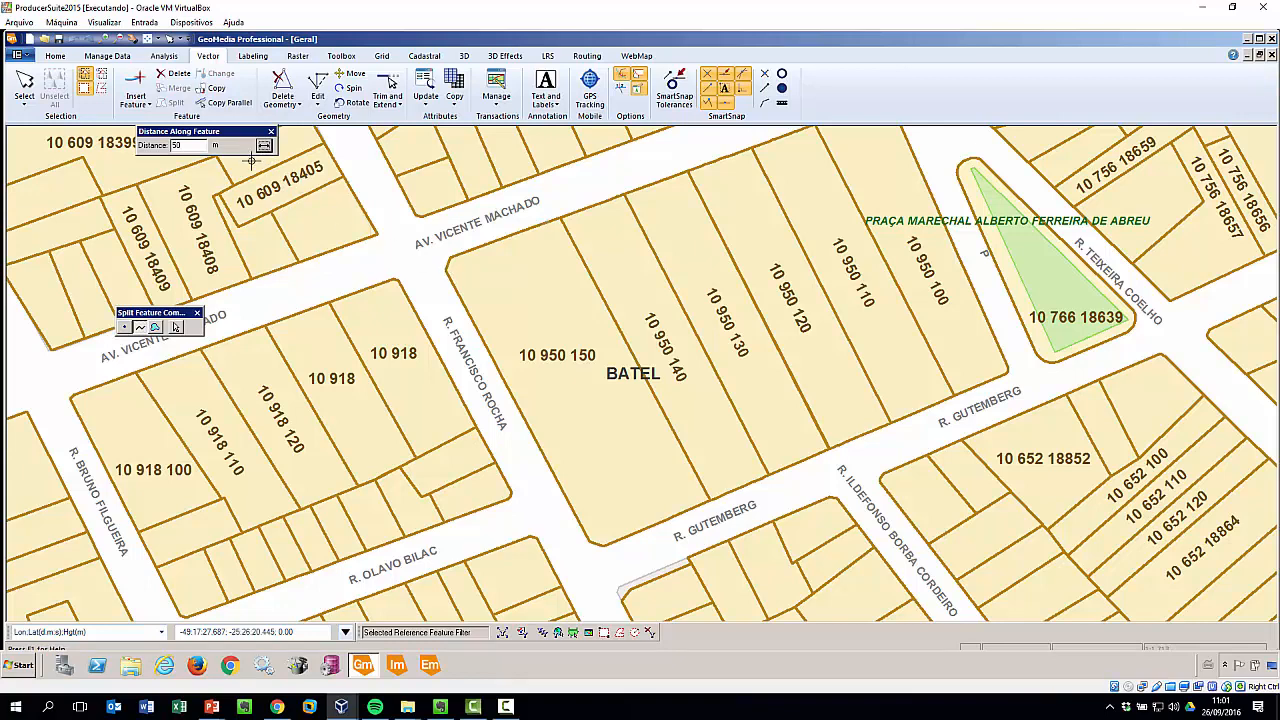
pyautogui.click(445, 270)
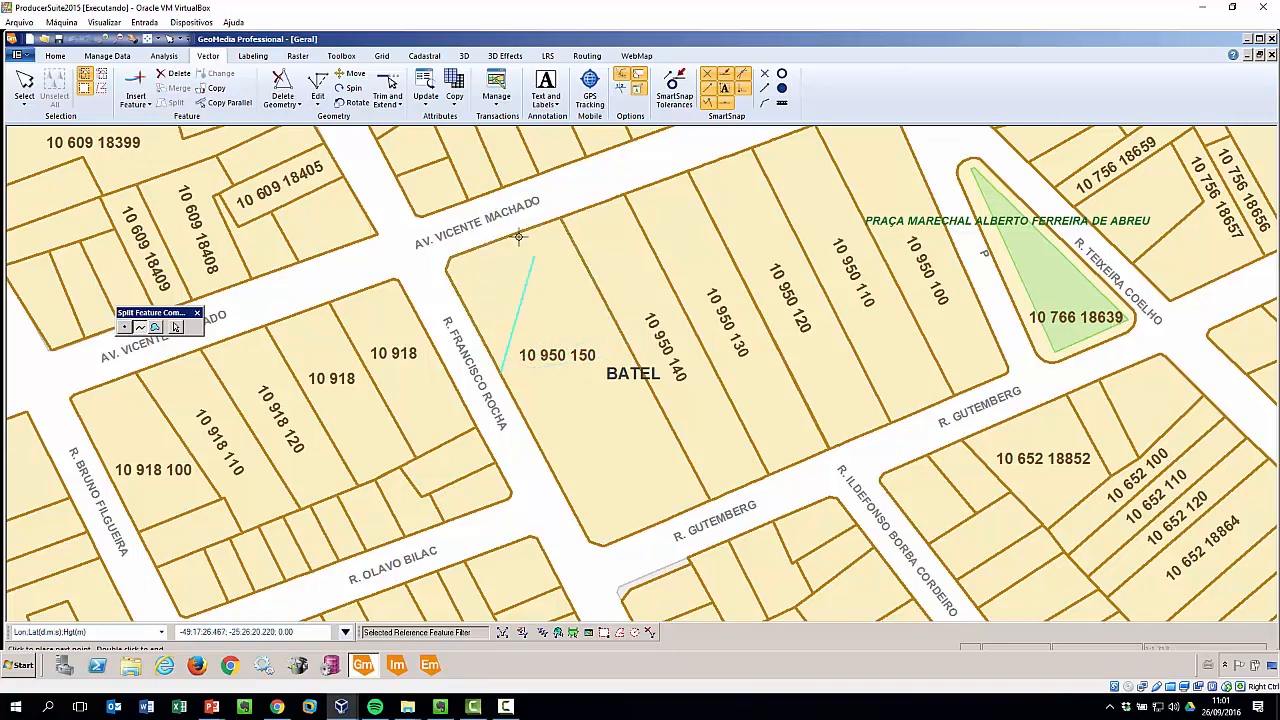
pyautogui.rightClick(576, 337)
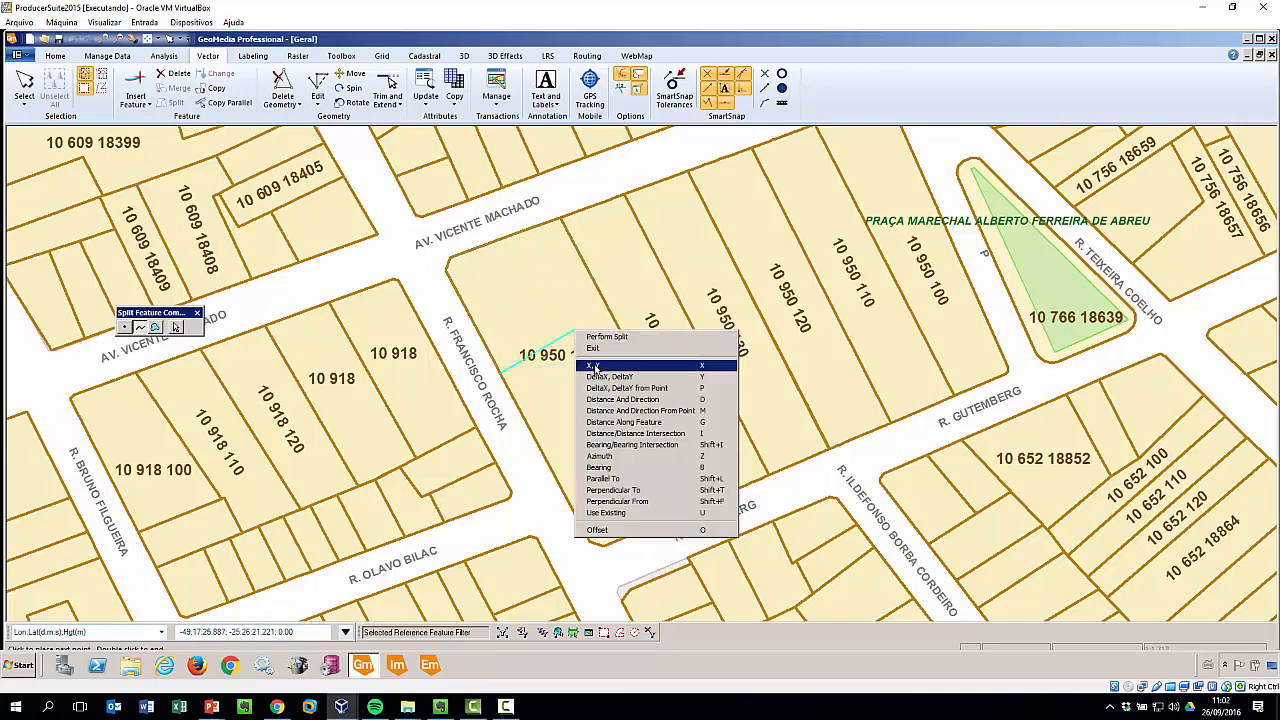
pyautogui.click(624, 492)
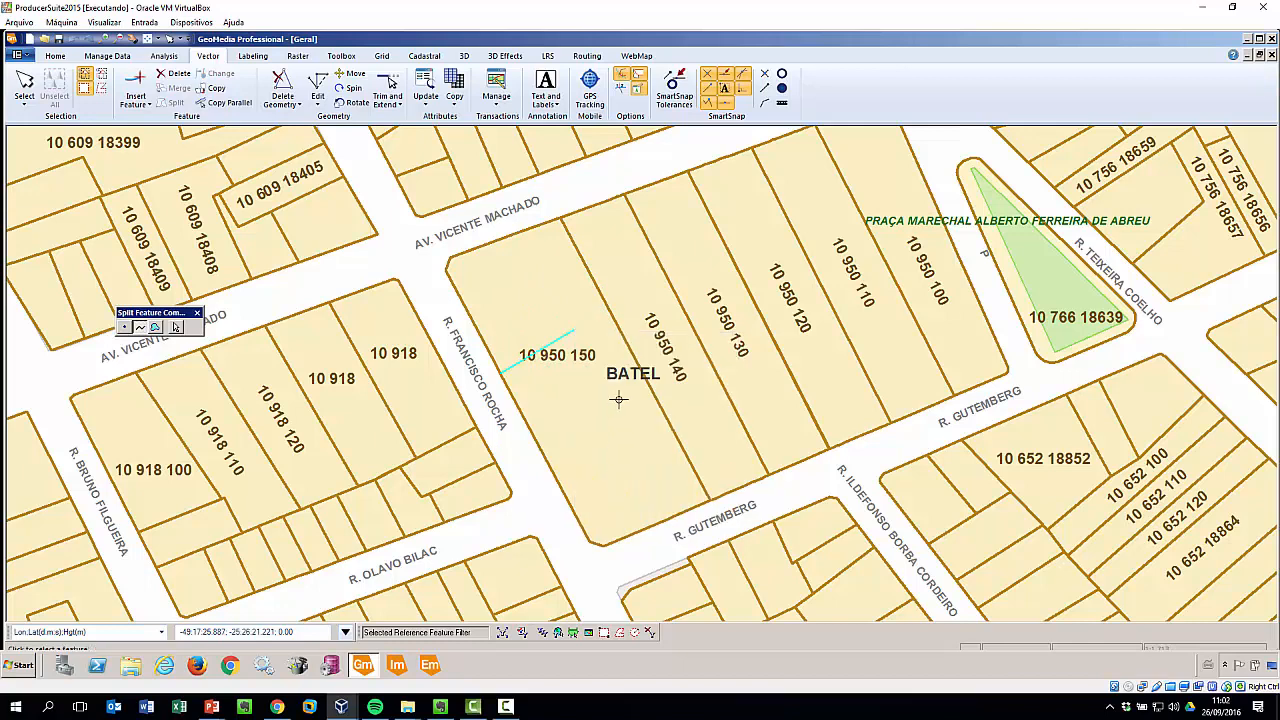
pyautogui.rightClick(649, 307)
pyautogui.click(675, 313)
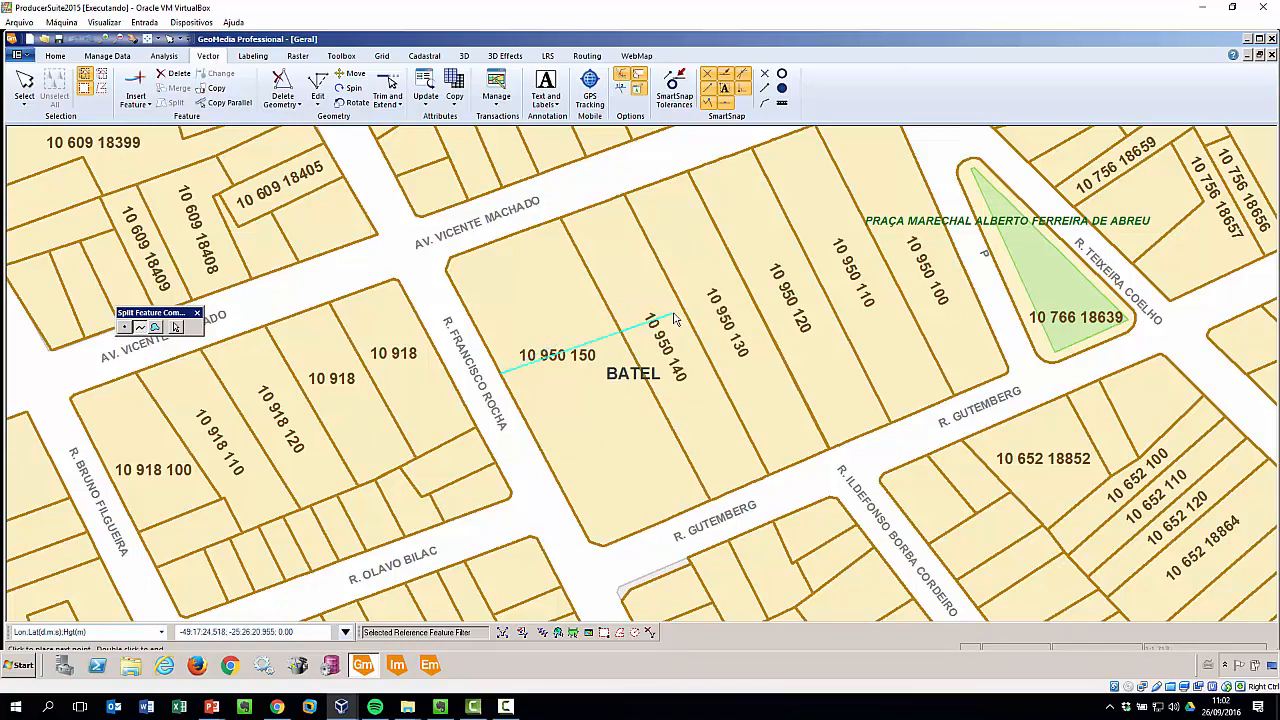
pyautogui.rightClick(525, 257)
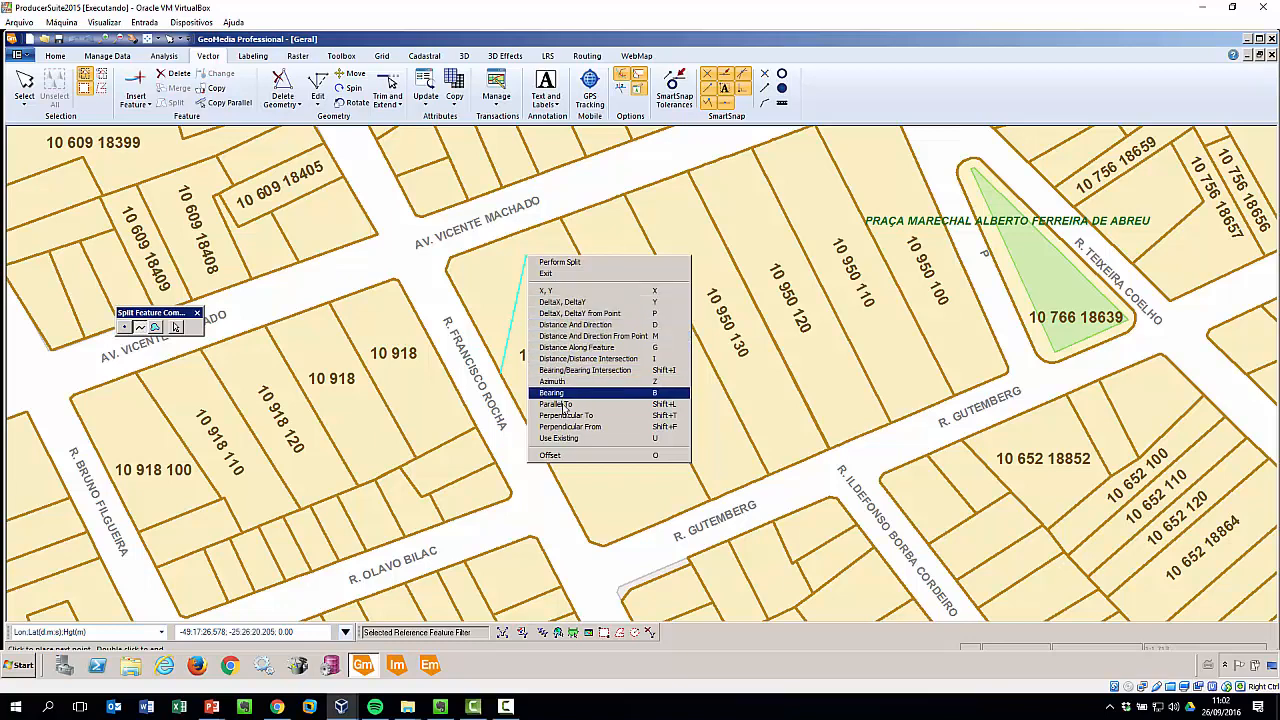
pyautogui.click(470, 236)
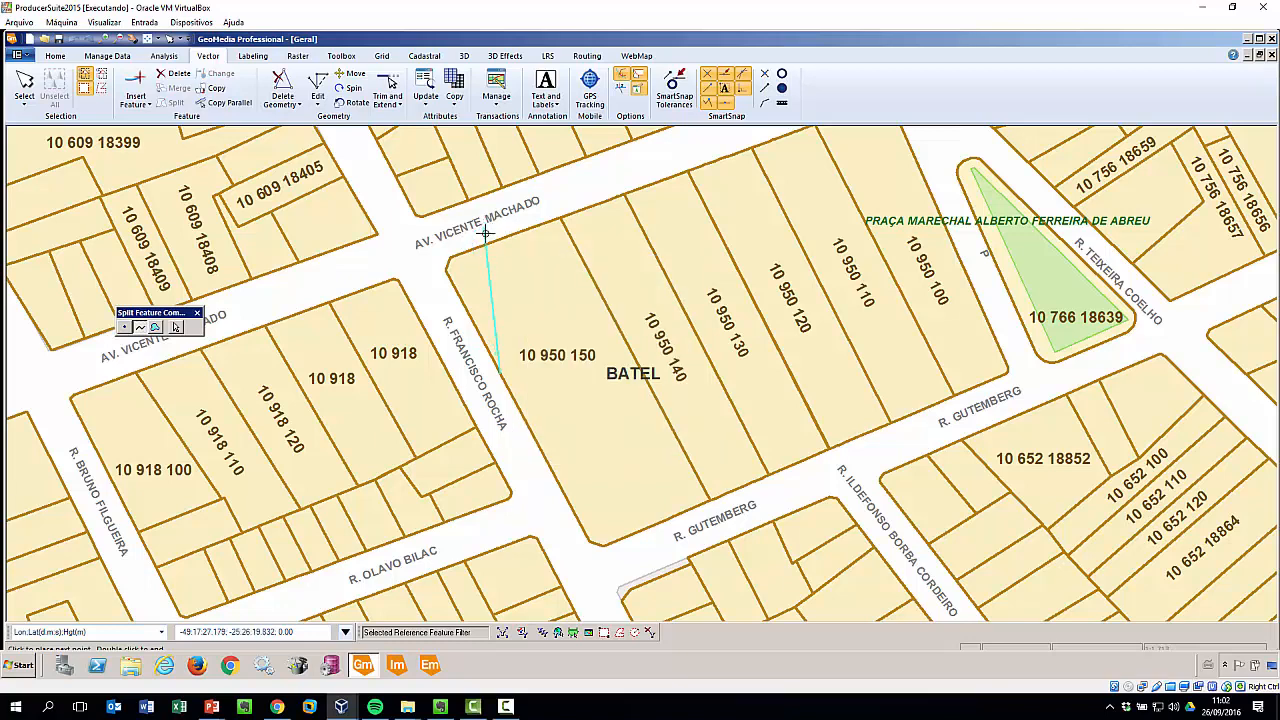
# - Complete the split with a line across the lot parallel to its Av. Vicente Machado boundary
pyautogui.rightClick(520, 267)
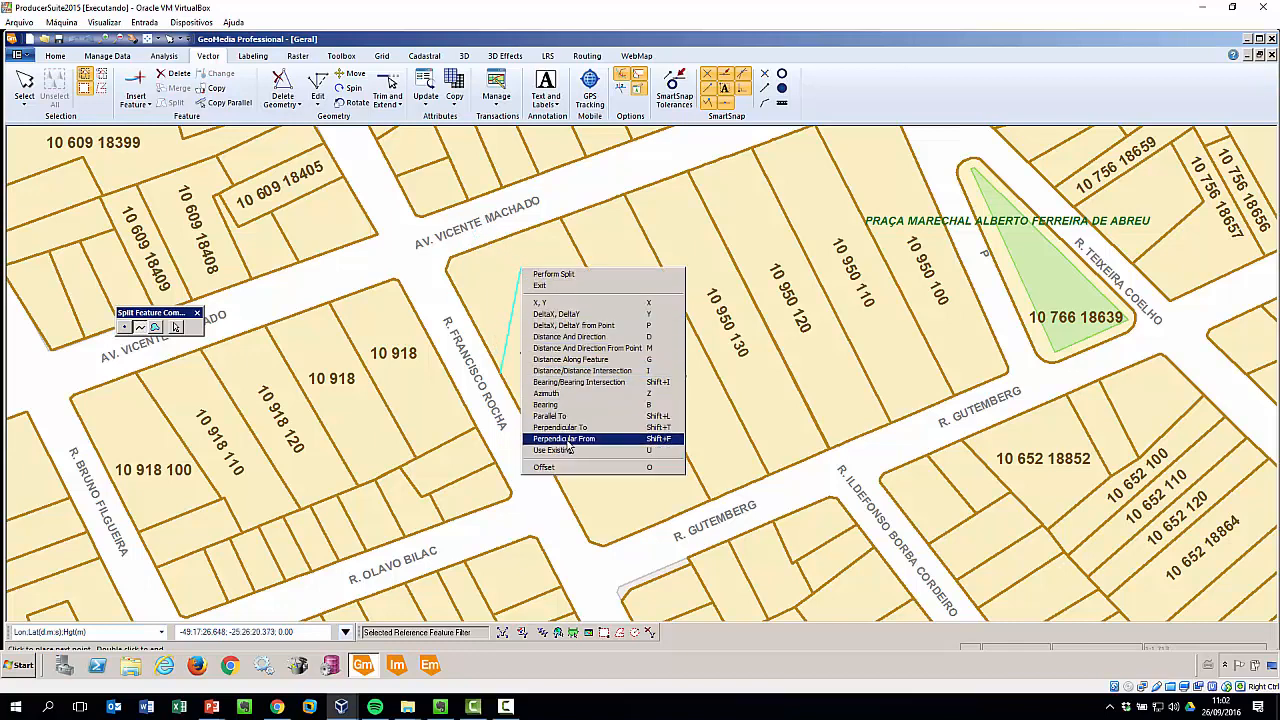
pyautogui.click(567, 428)
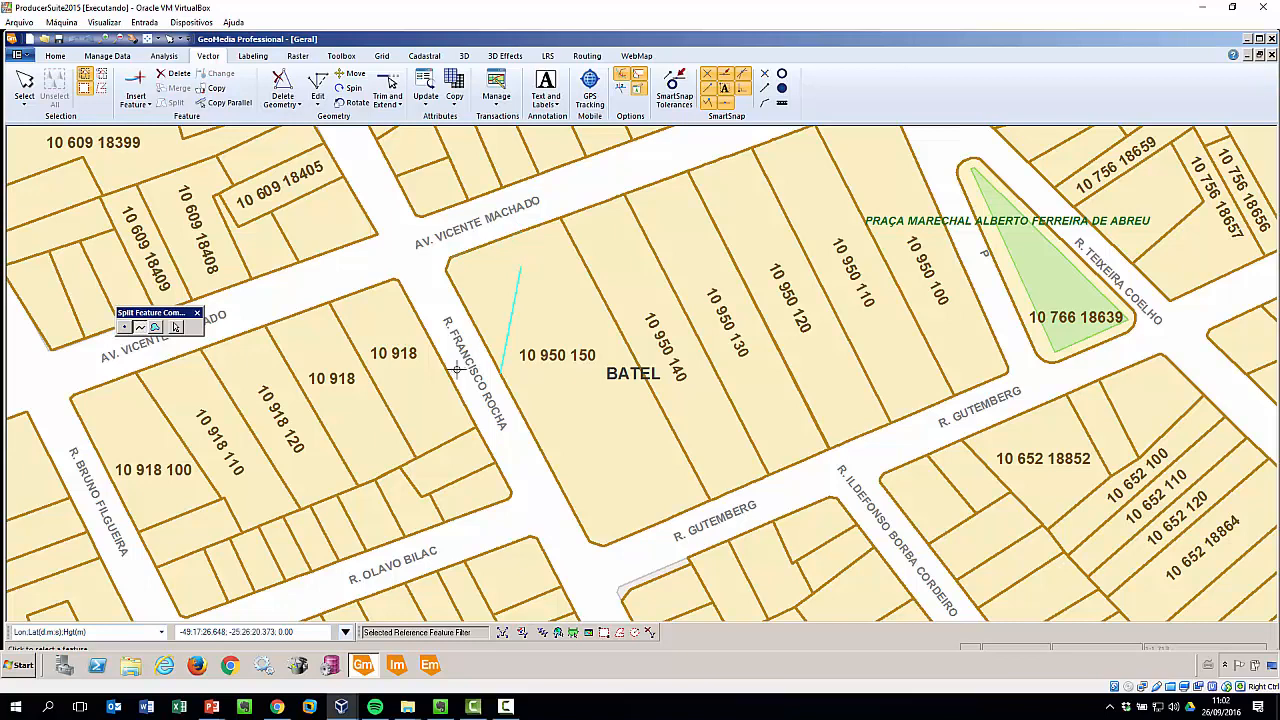
pyautogui.click(493, 240)
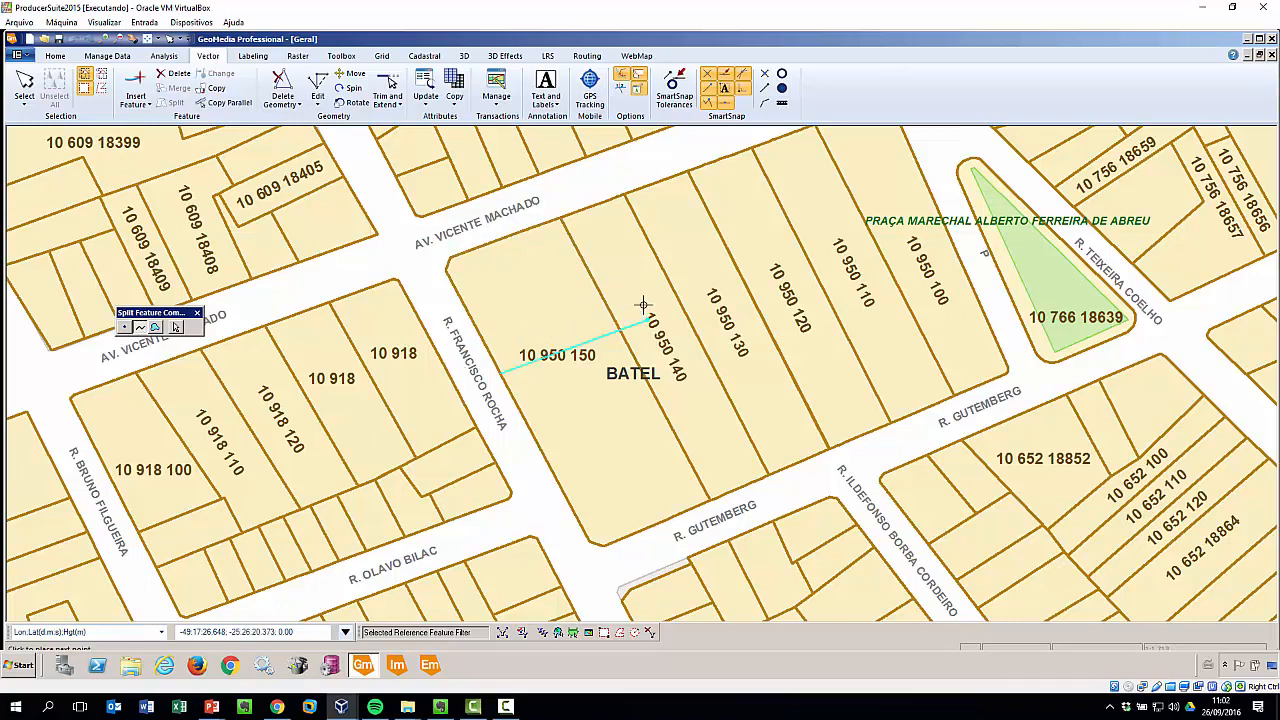
pyautogui.doubleClick(627, 271)
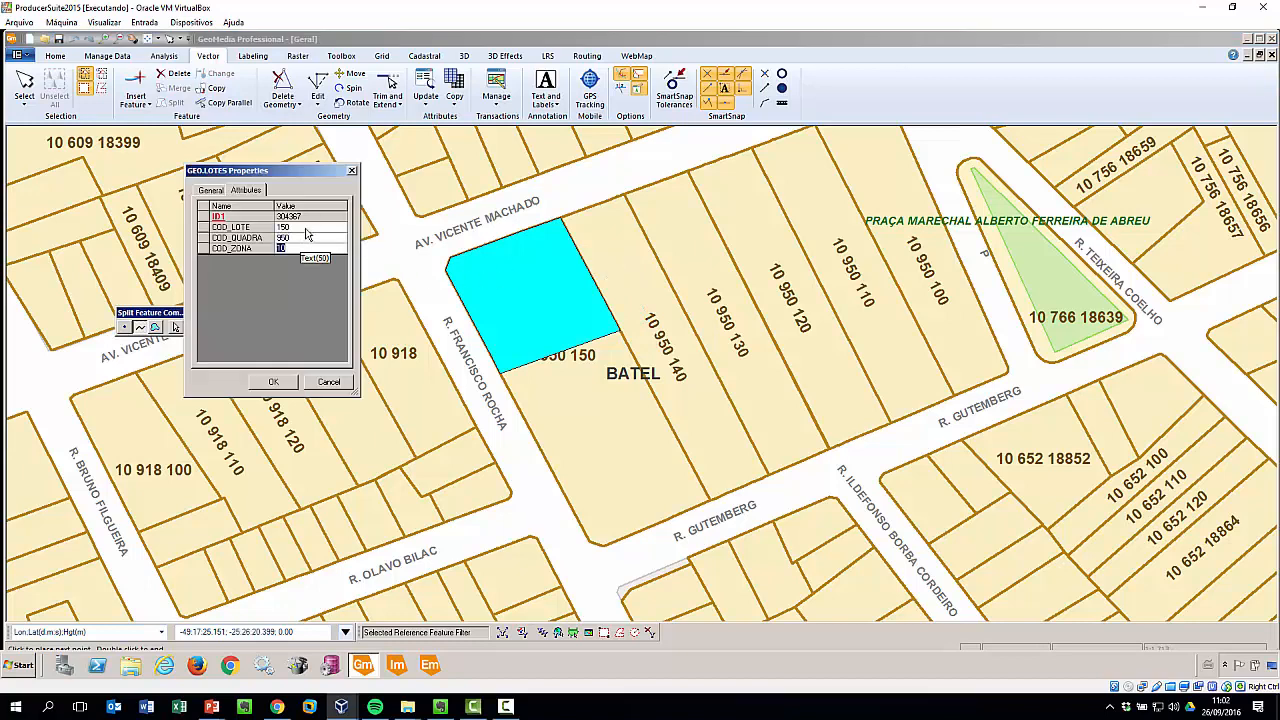
# - Set COD_LOTE to 160 for the part along Av. Vicente Machado, keep 150 for the other, and refresh the labels
pyautogui.click(313, 228)
pyautogui.write('16')
pyautogui.press('Return')
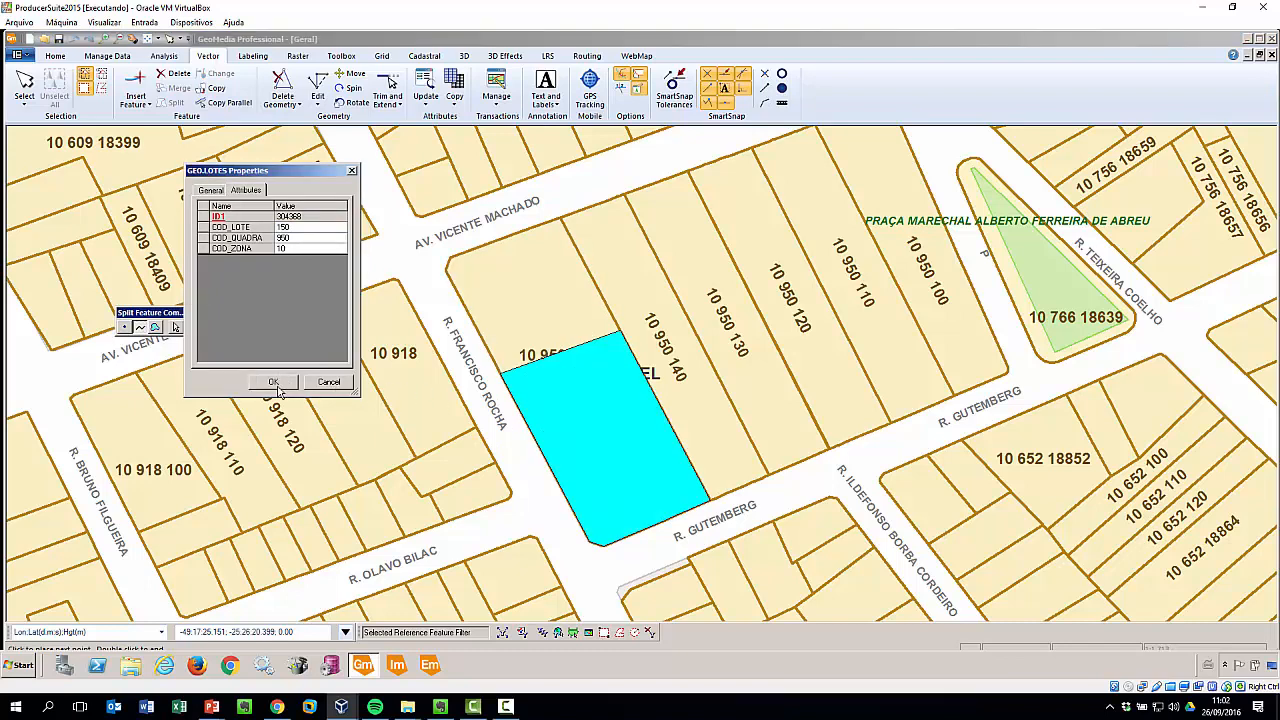
pyautogui.click(274, 383)
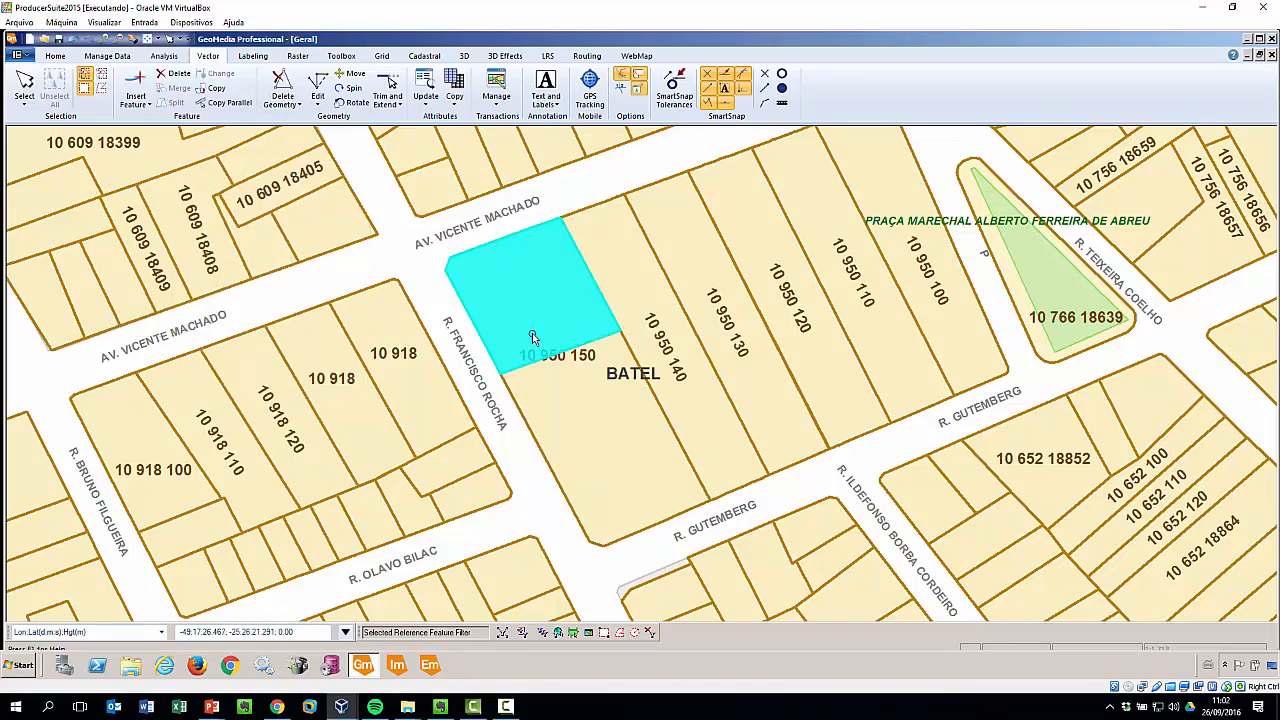
pyautogui.scroll(-1, 532, 333)
pyautogui.scroll(1, 567, 342)
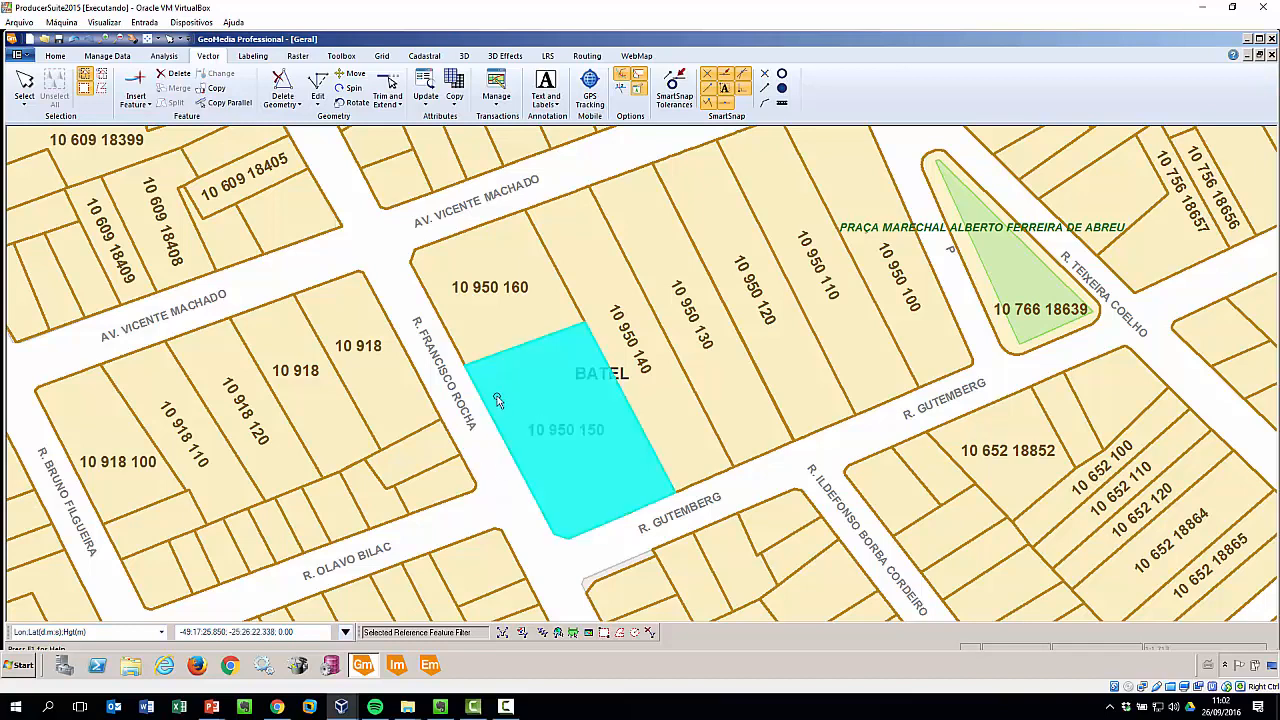
# - Redigitize lot 10 950 160 into an L shape, cutting out its corner at Av. Vicente Machado and R. Francisco Rocha
pyautogui.click(492, 324)
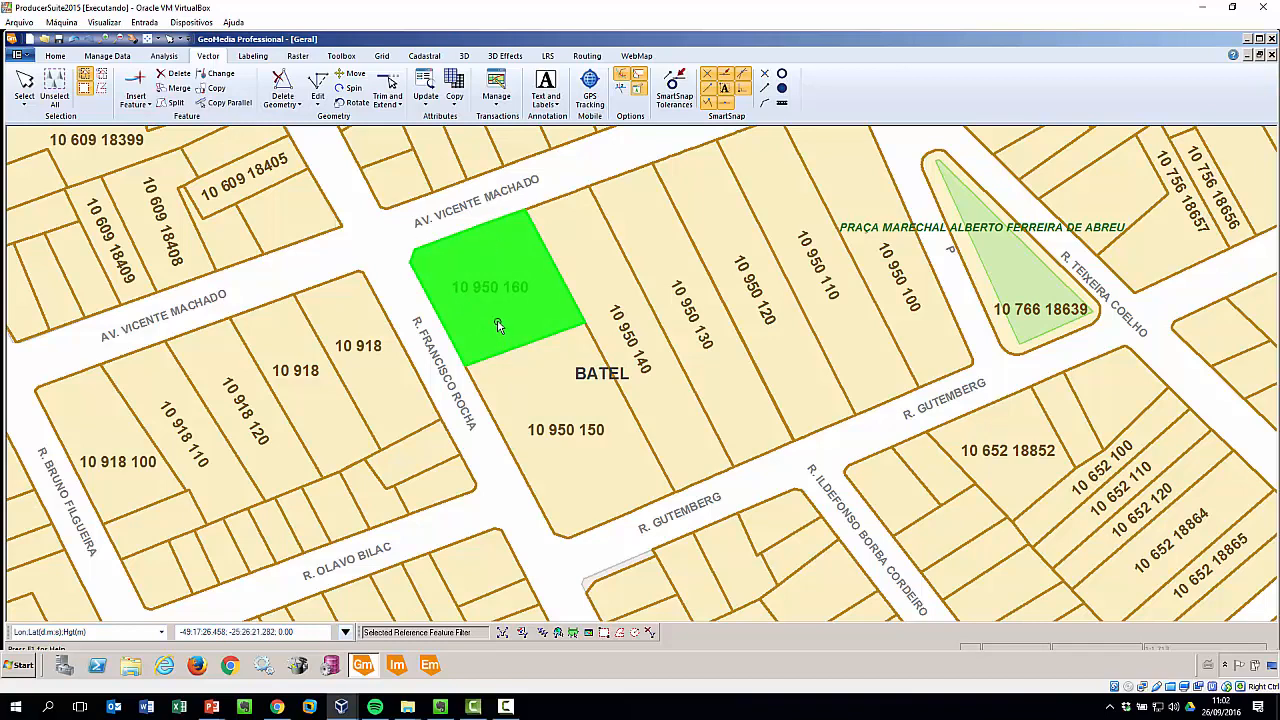
pyautogui.click(315, 105)
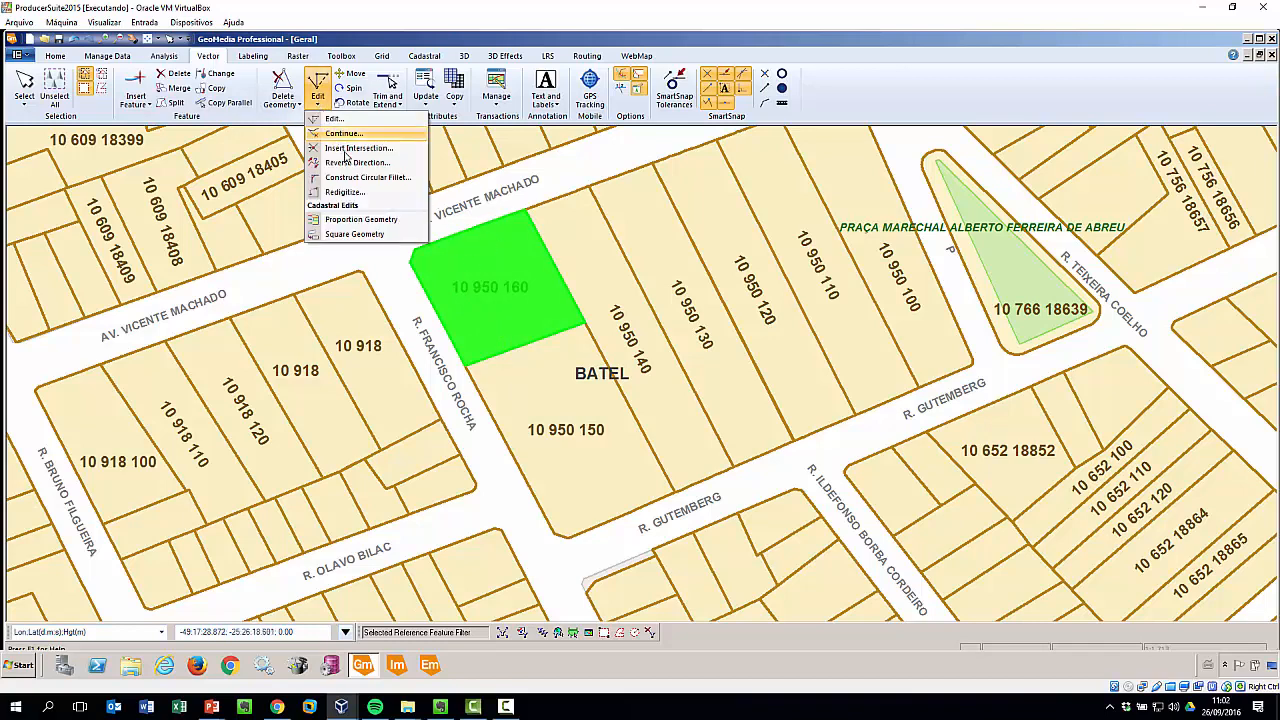
pyautogui.click(345, 192)
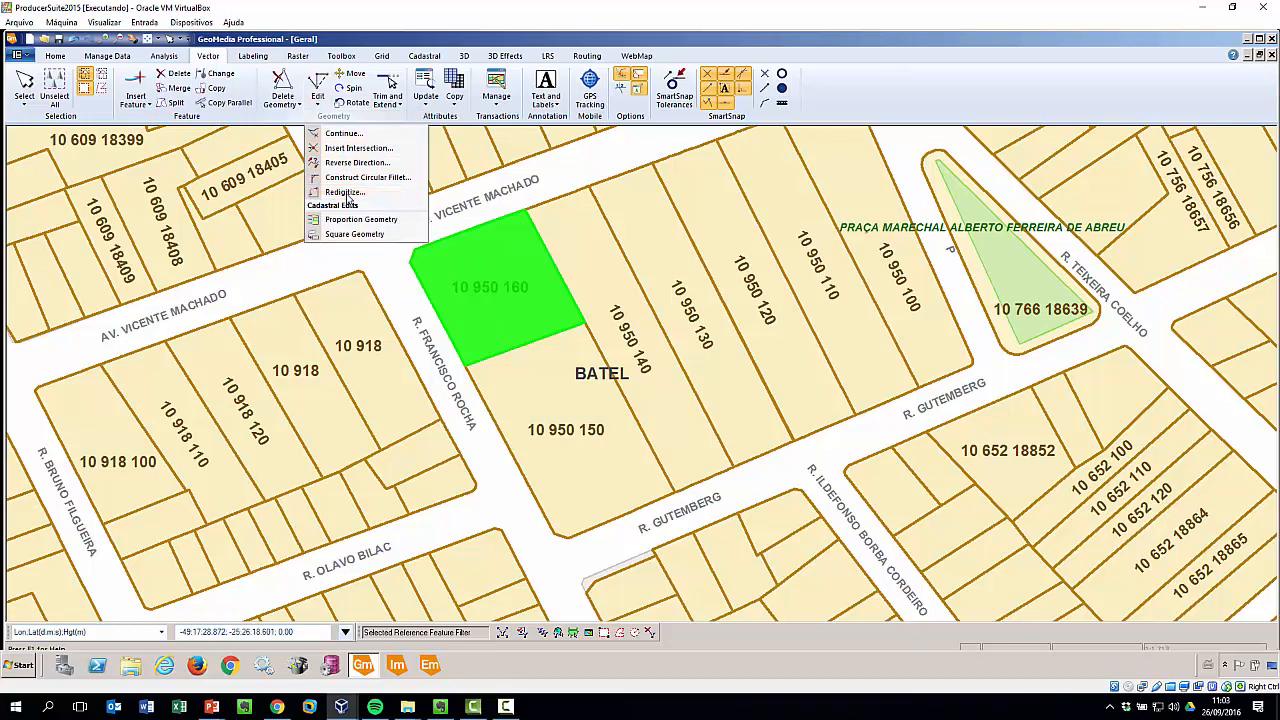
pyautogui.rightClick(439, 321)
pyautogui.click(429, 315)
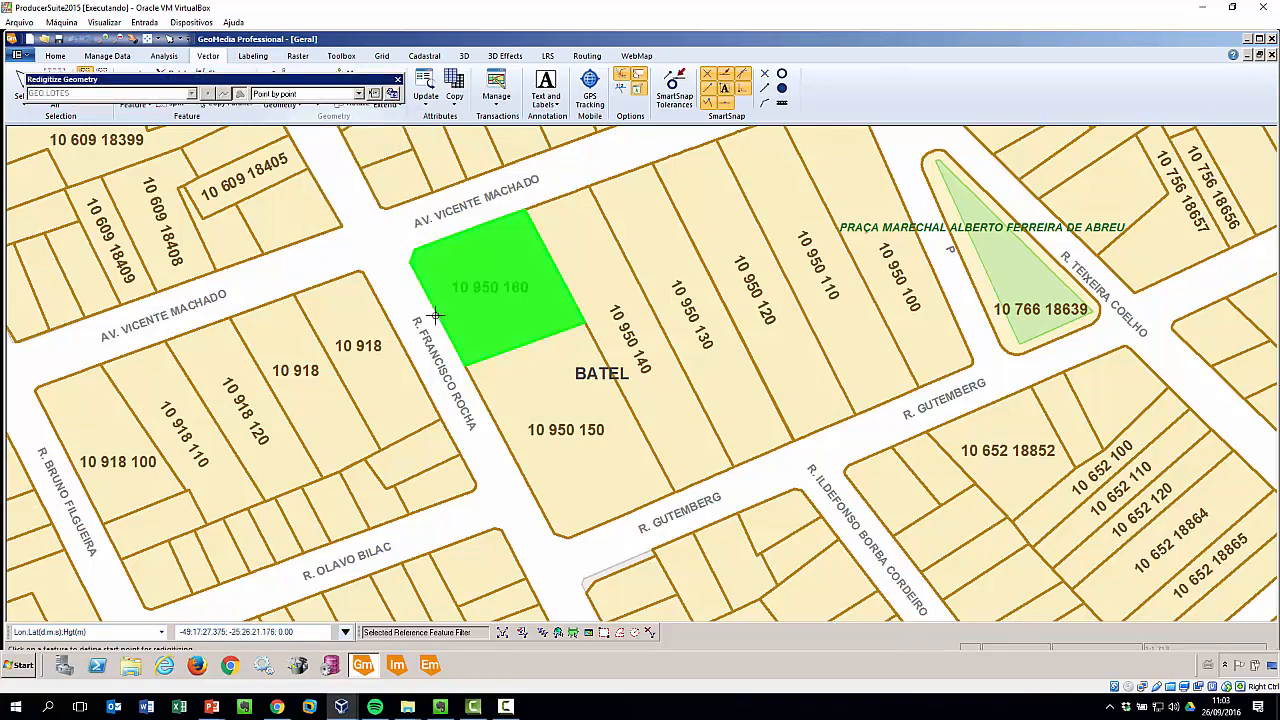
pyautogui.click(445, 330)
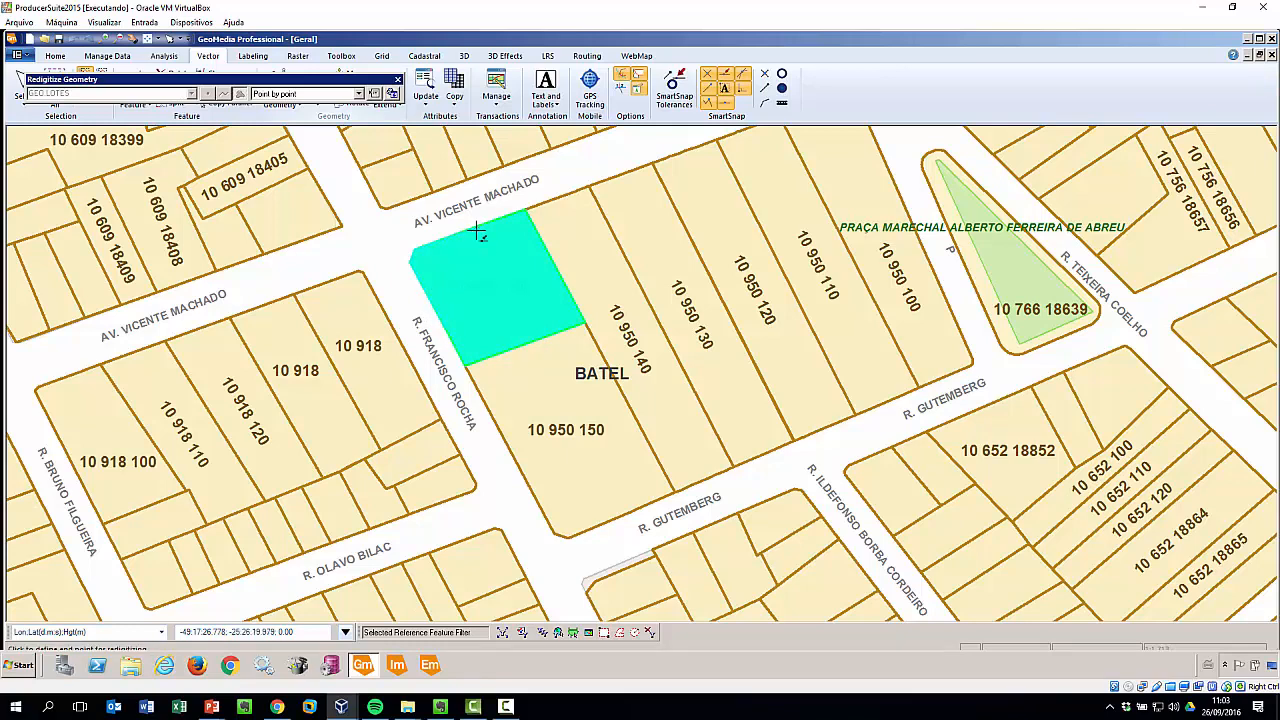
pyautogui.click(476, 229)
pyautogui.doubleClick(493, 262)
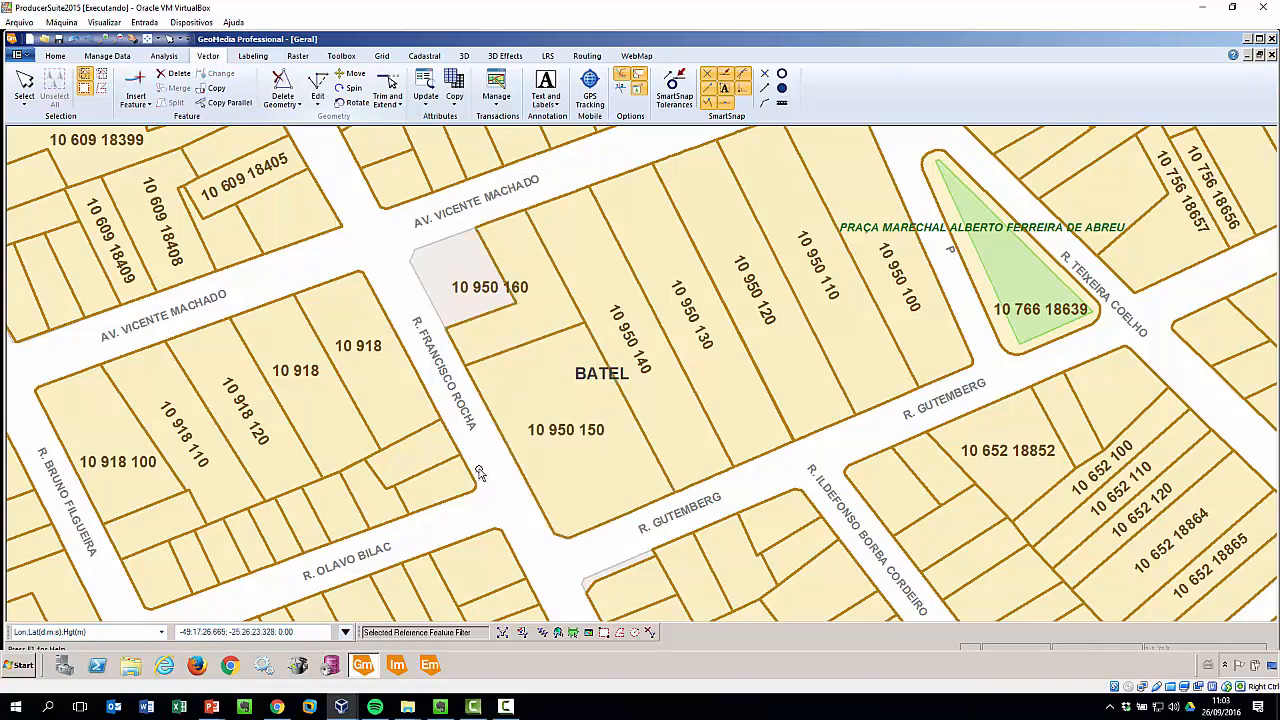
# - Check the attributes of the L-shaped lot 10 950 160
pyautogui.click(519, 326)
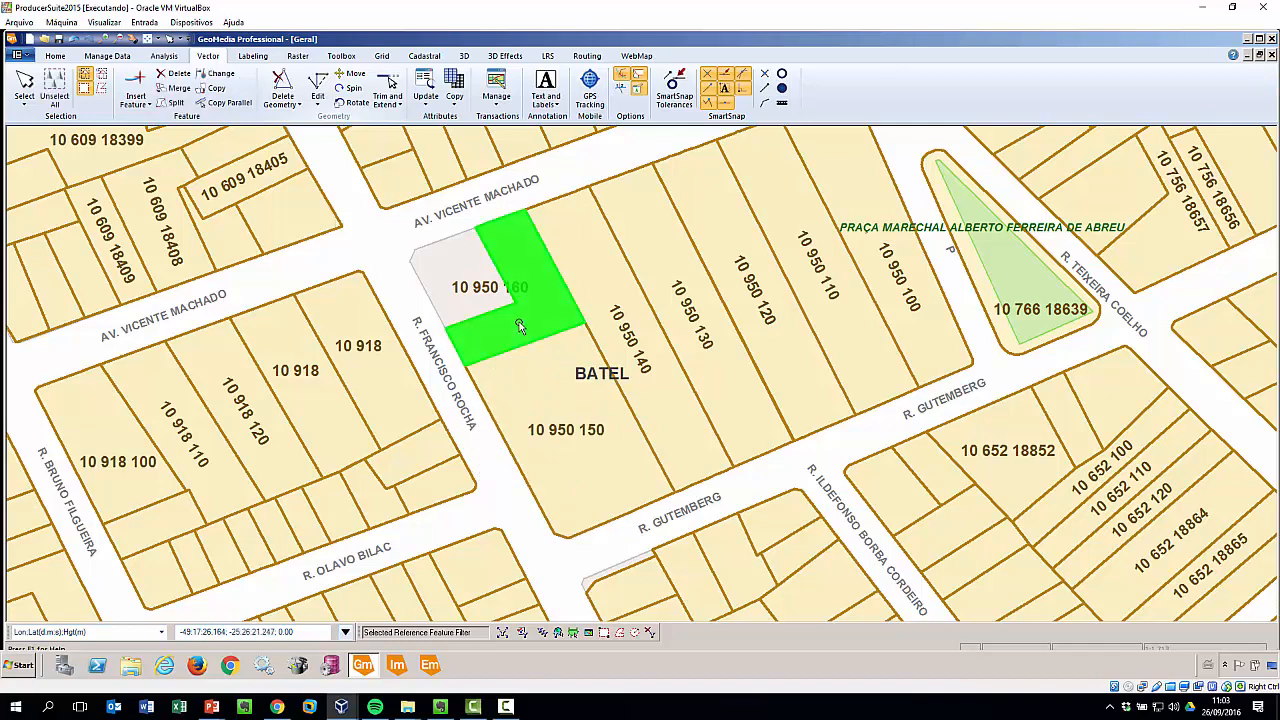
pyautogui.doubleClick(536, 305)
pyautogui.click(880, 314)
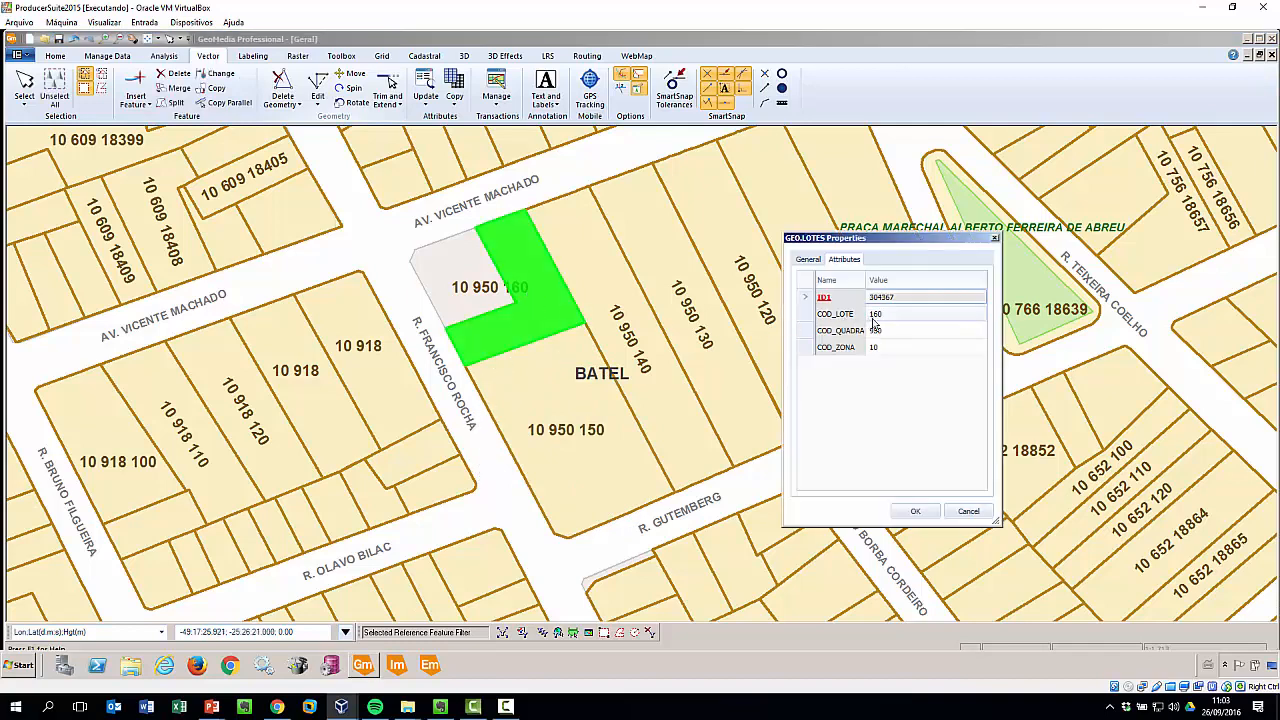
pyautogui.click(925, 512)
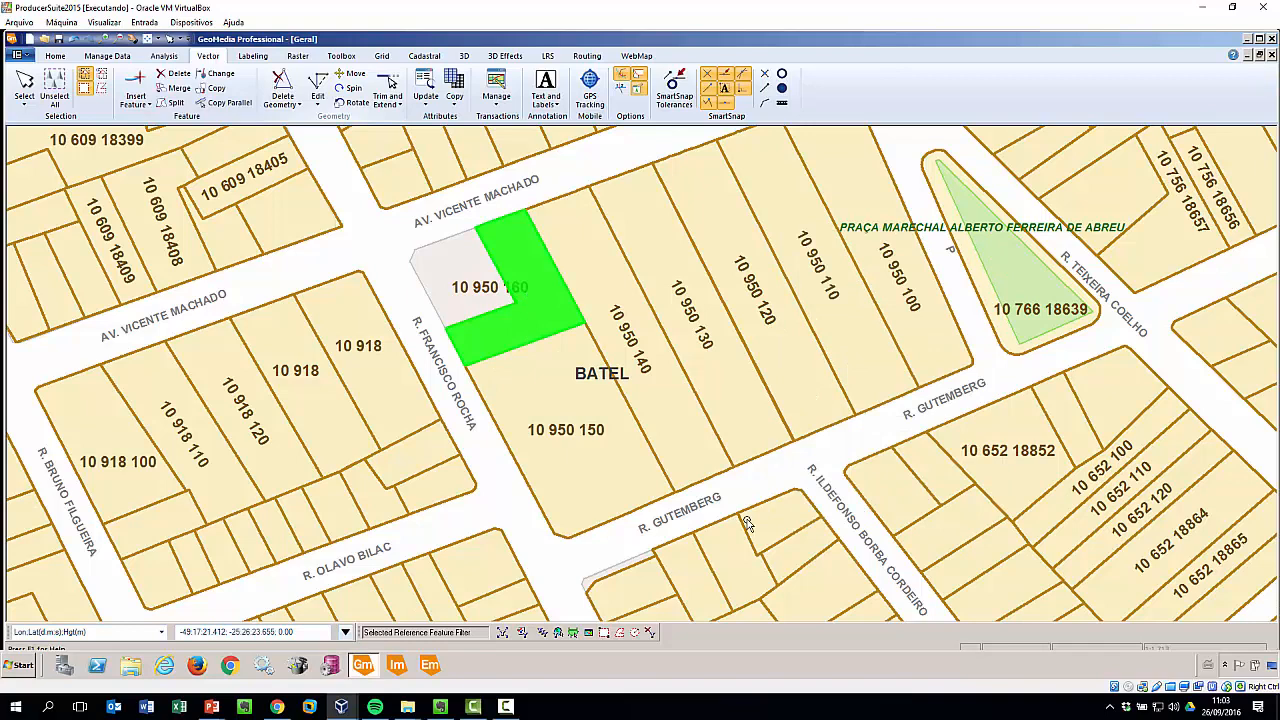
pyautogui.click(588, 546)
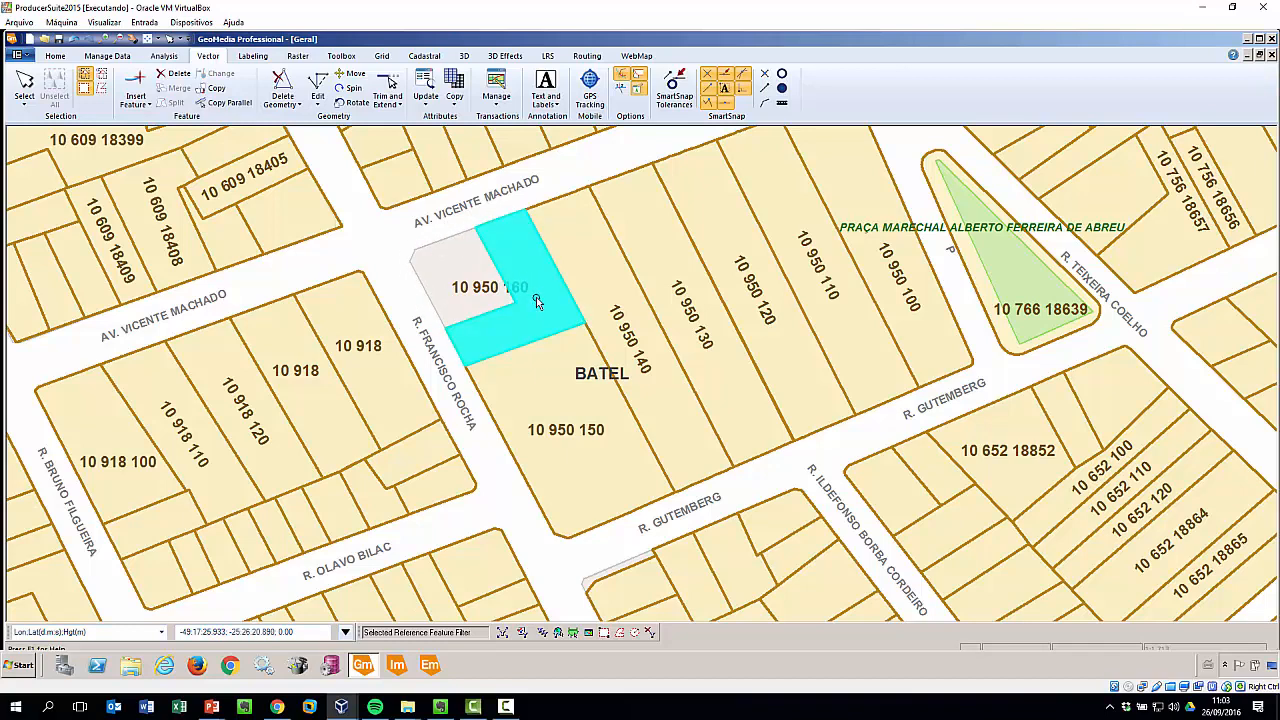
# - Display the legend docked beside the map and make its QUADRAS entry locatable
pyautogui.rightClick(368, 243)
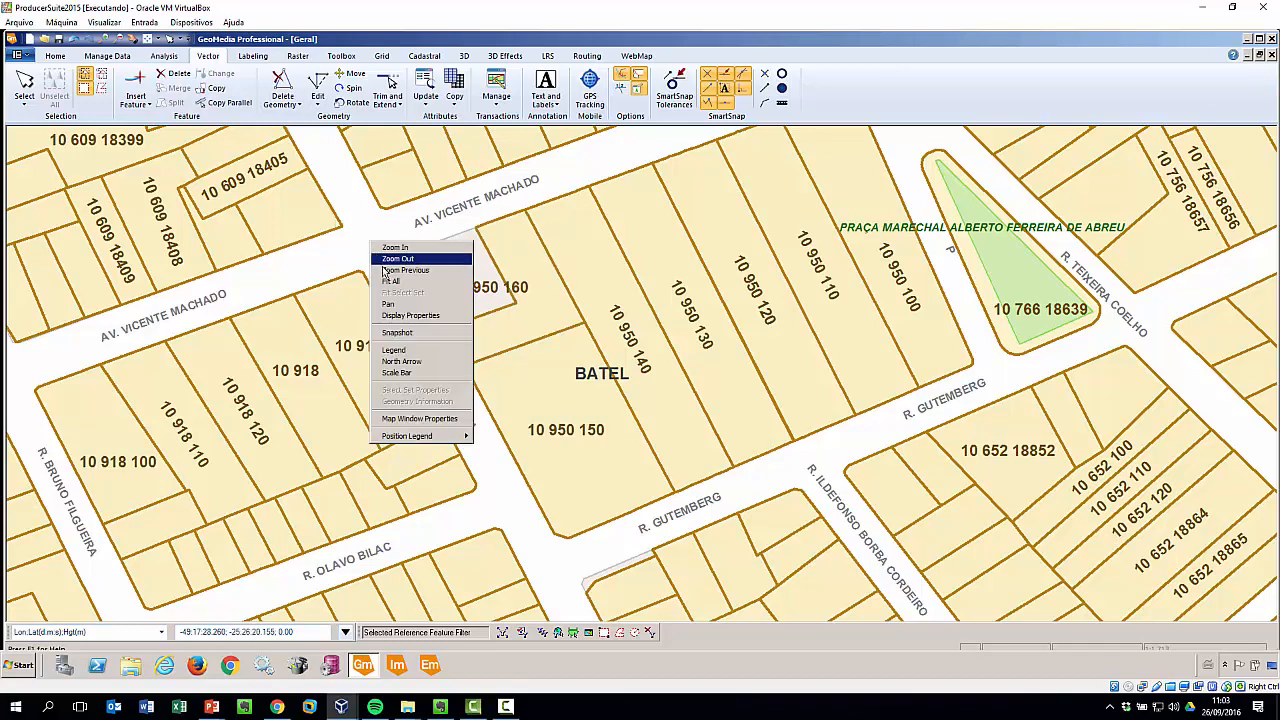
pyautogui.click(395, 354)
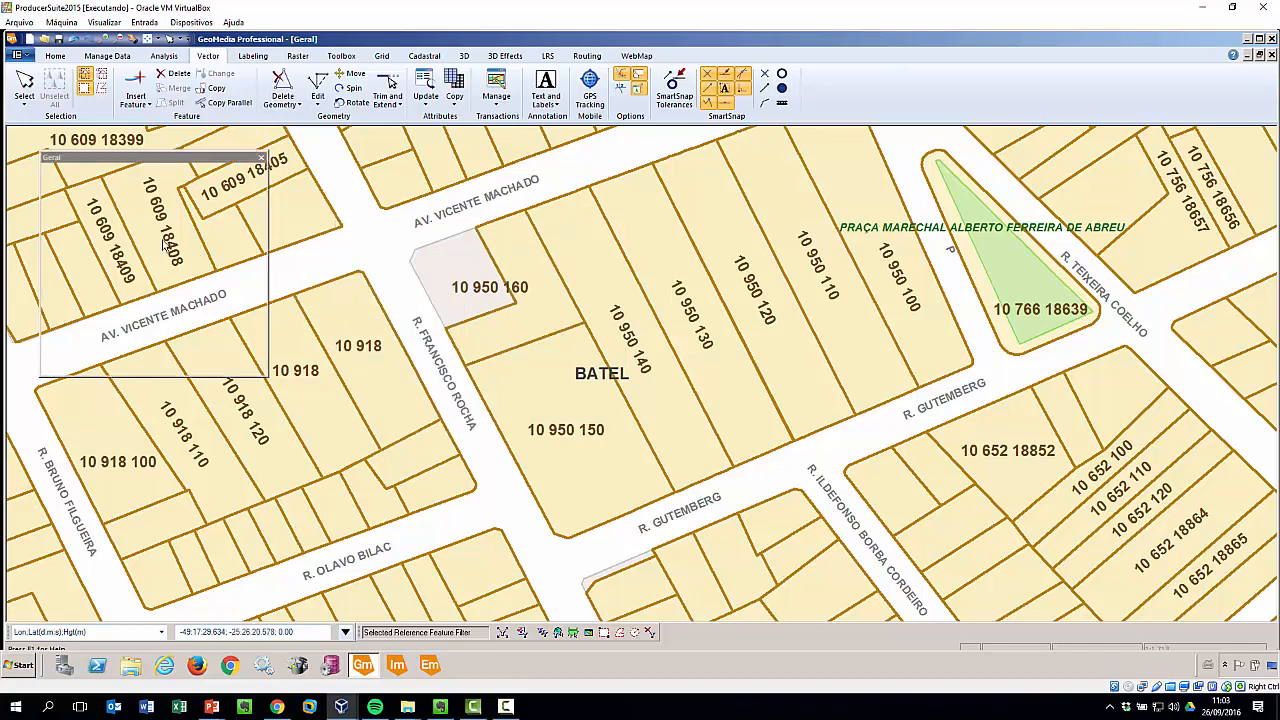
pyautogui.moveTo(184, 163); pyautogui.dragTo(226, 161)
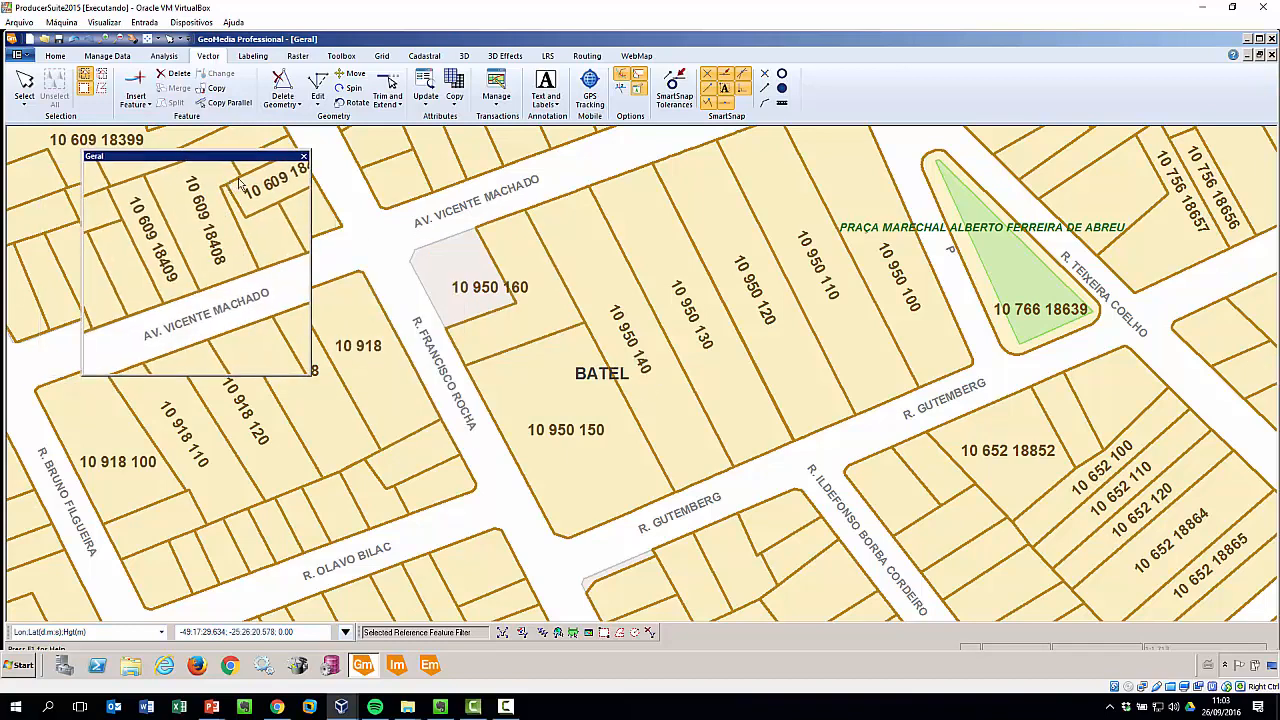
pyautogui.click(305, 158)
pyautogui.rightClick(381, 247)
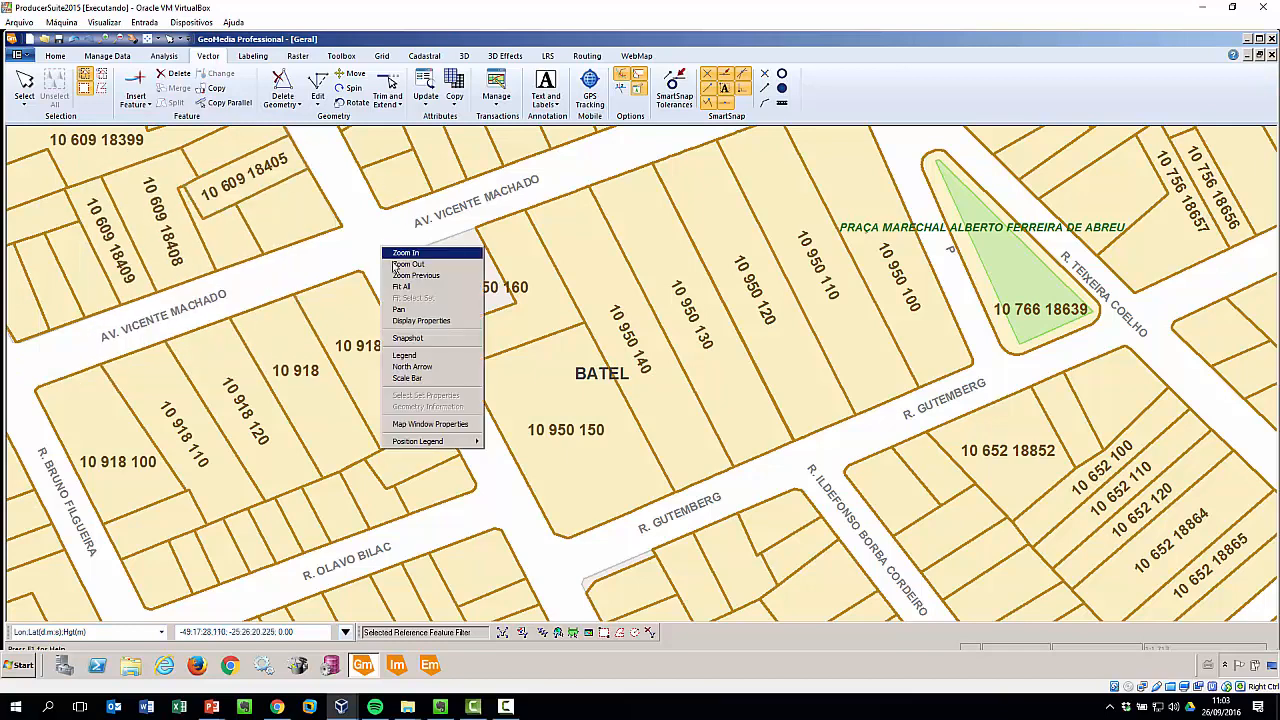
pyautogui.click(408, 355)
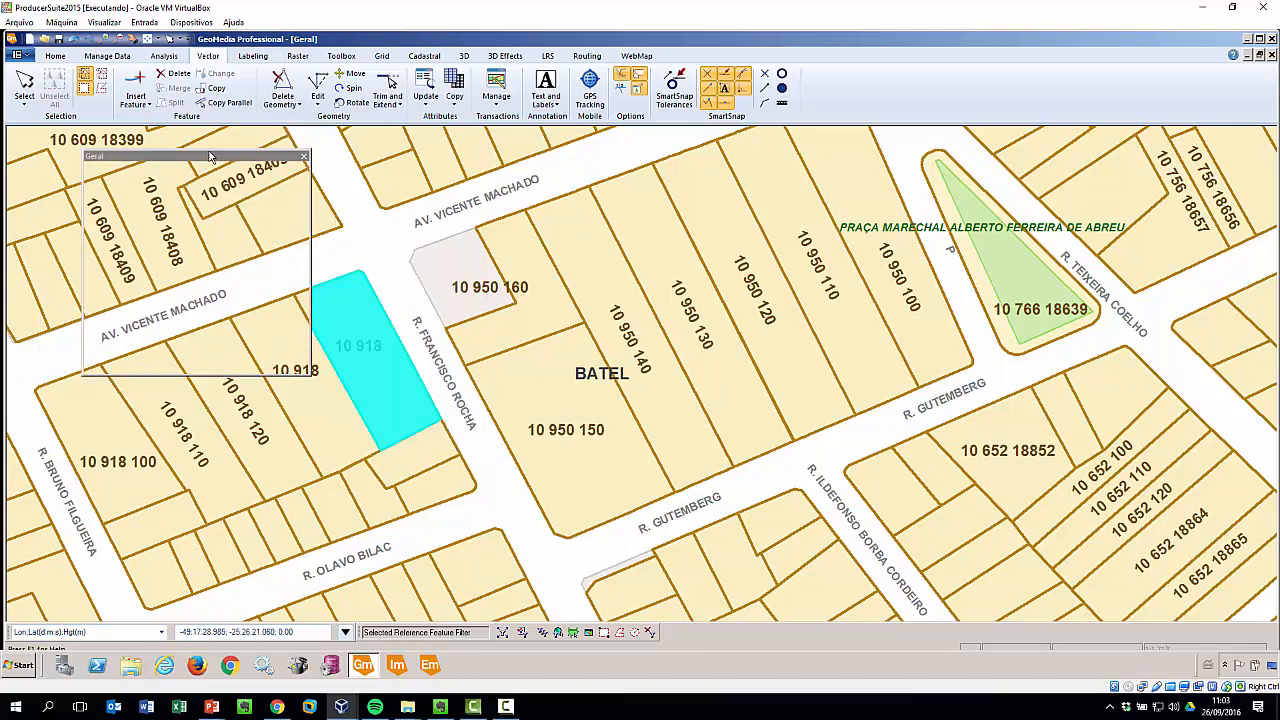
pyautogui.moveTo(210, 157); pyautogui.dragTo(622, 373)
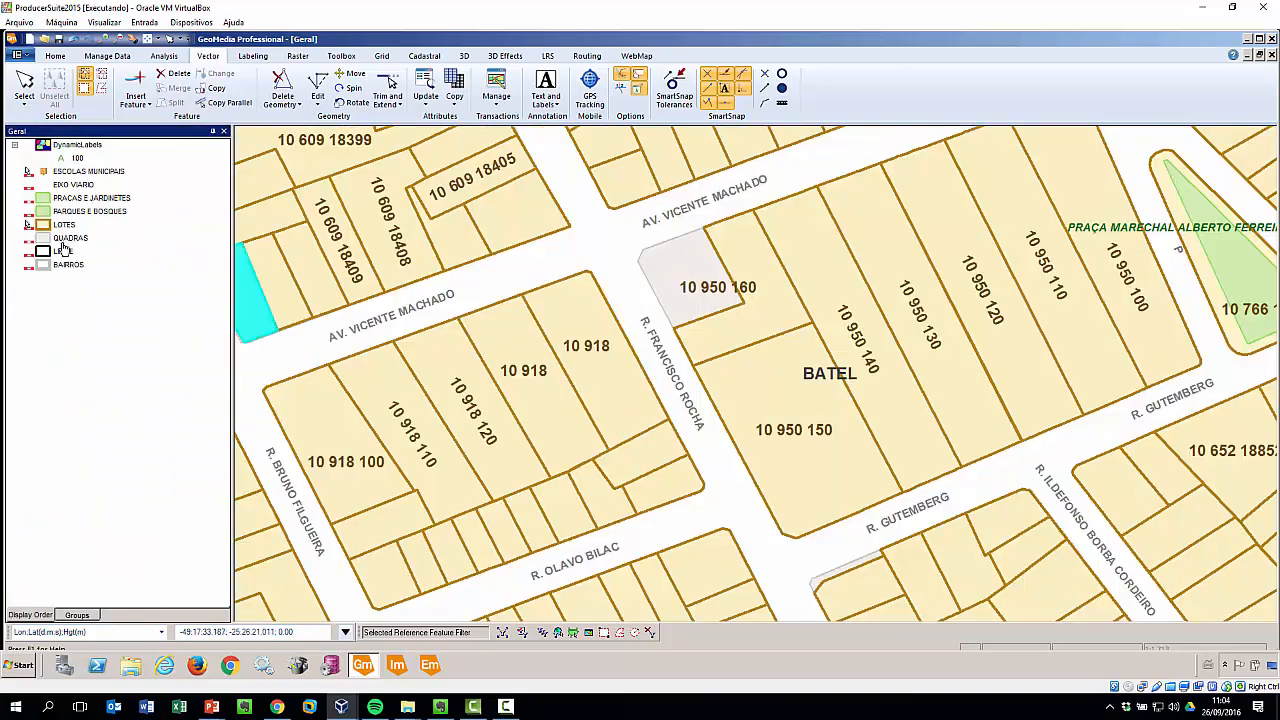
pyautogui.rightClick(62, 241)
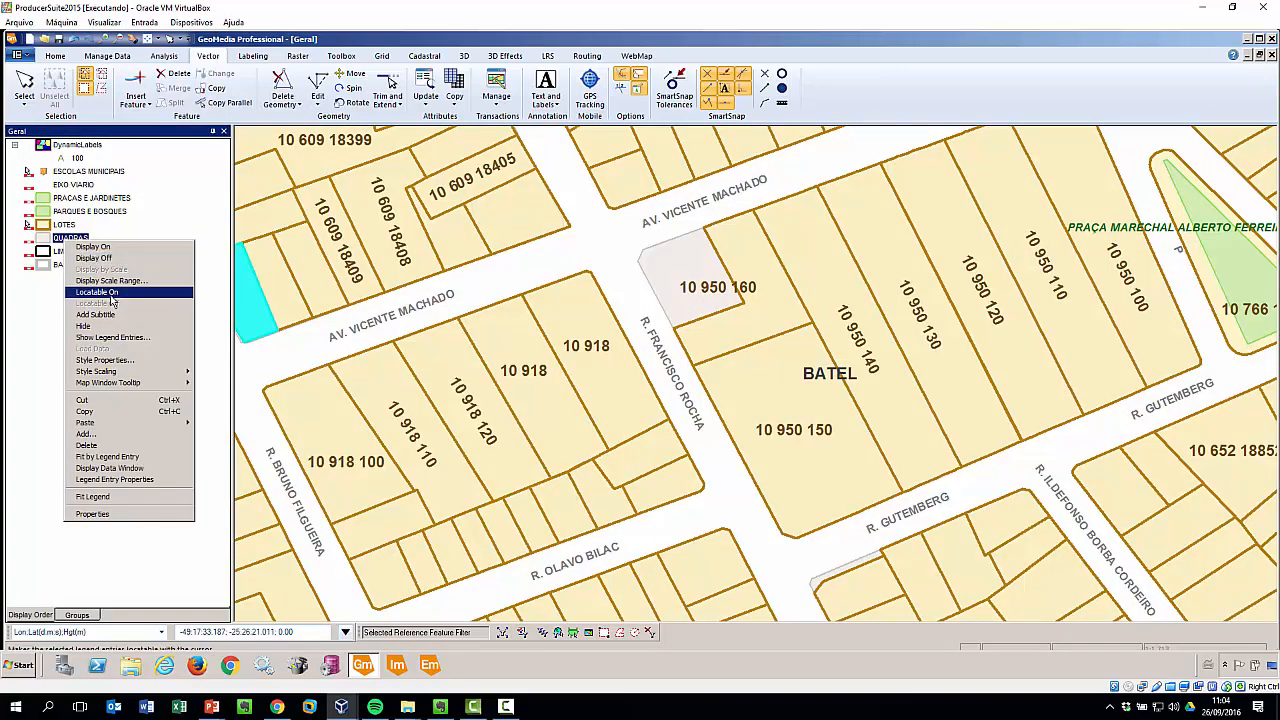
pyautogui.click(111, 293)
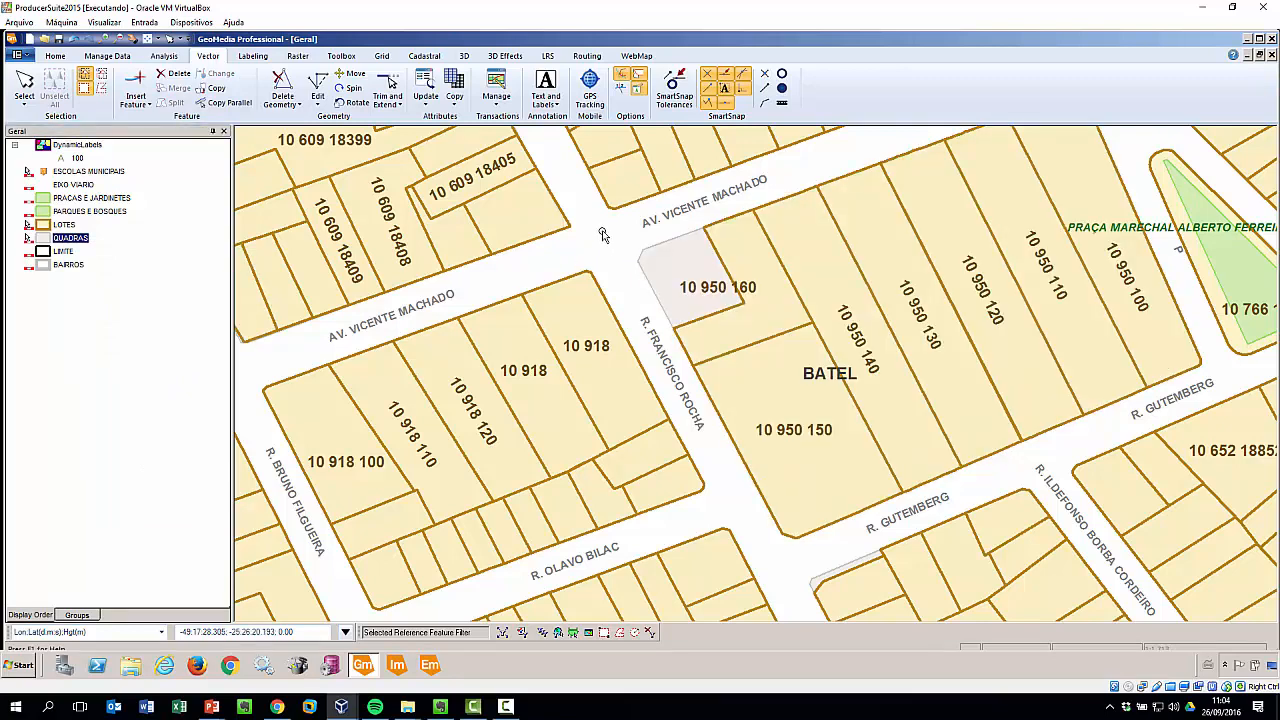
# - Insert a GEO.LOTES feature from OOM_BASE_EDICAO by tracing the empty corner at Av. Vicente Machado and R. Francisco Rocha
pyautogui.click(141, 113)
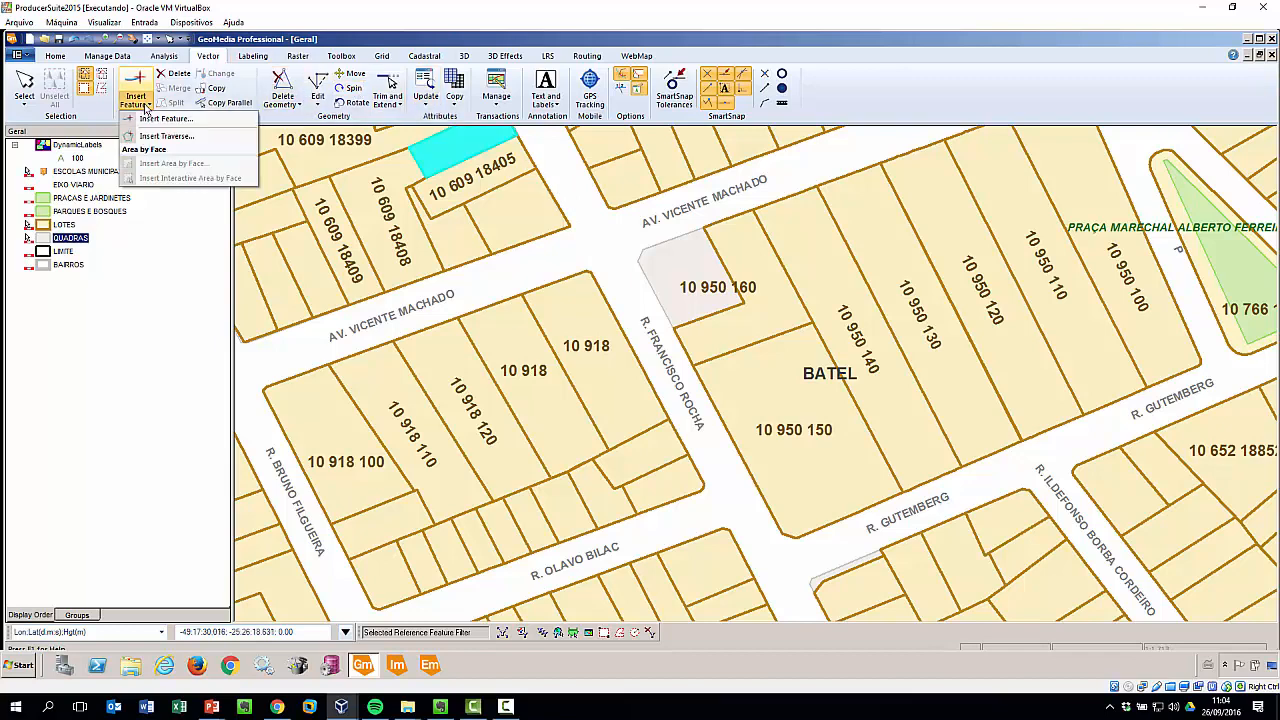
pyautogui.click(150, 121)
pyautogui.click(189, 96)
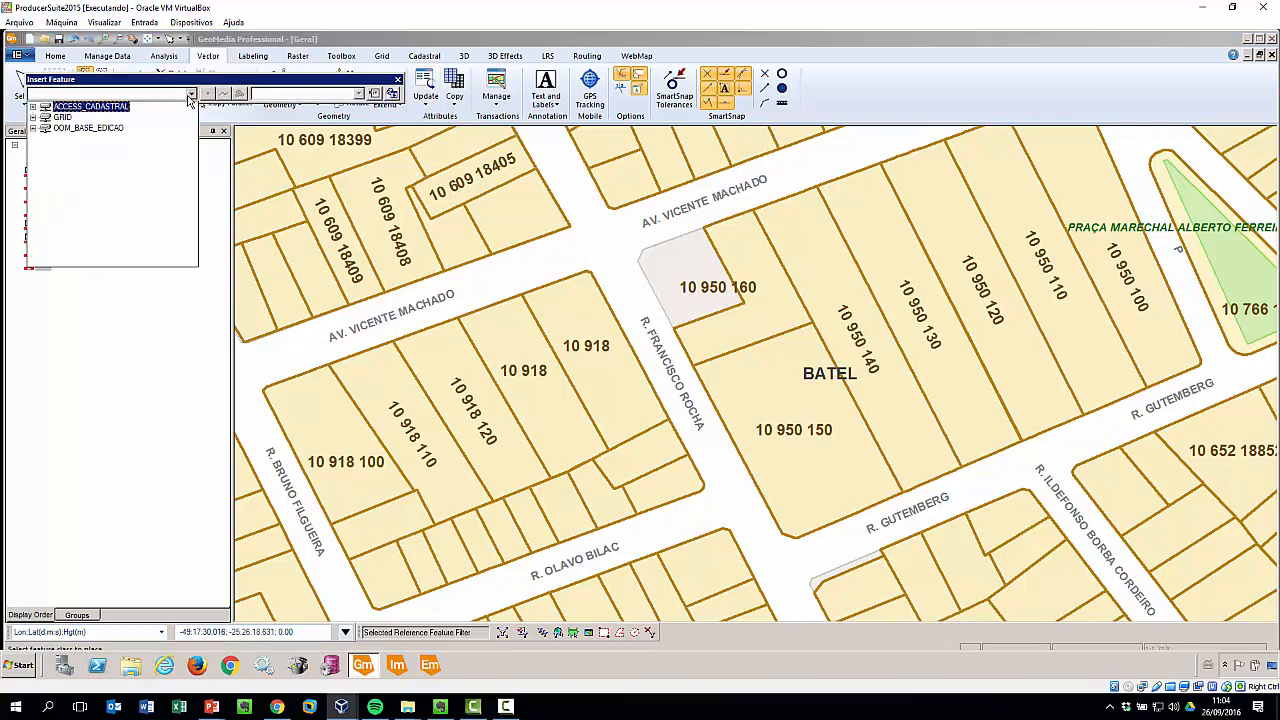
pyautogui.doubleClick(89, 130)
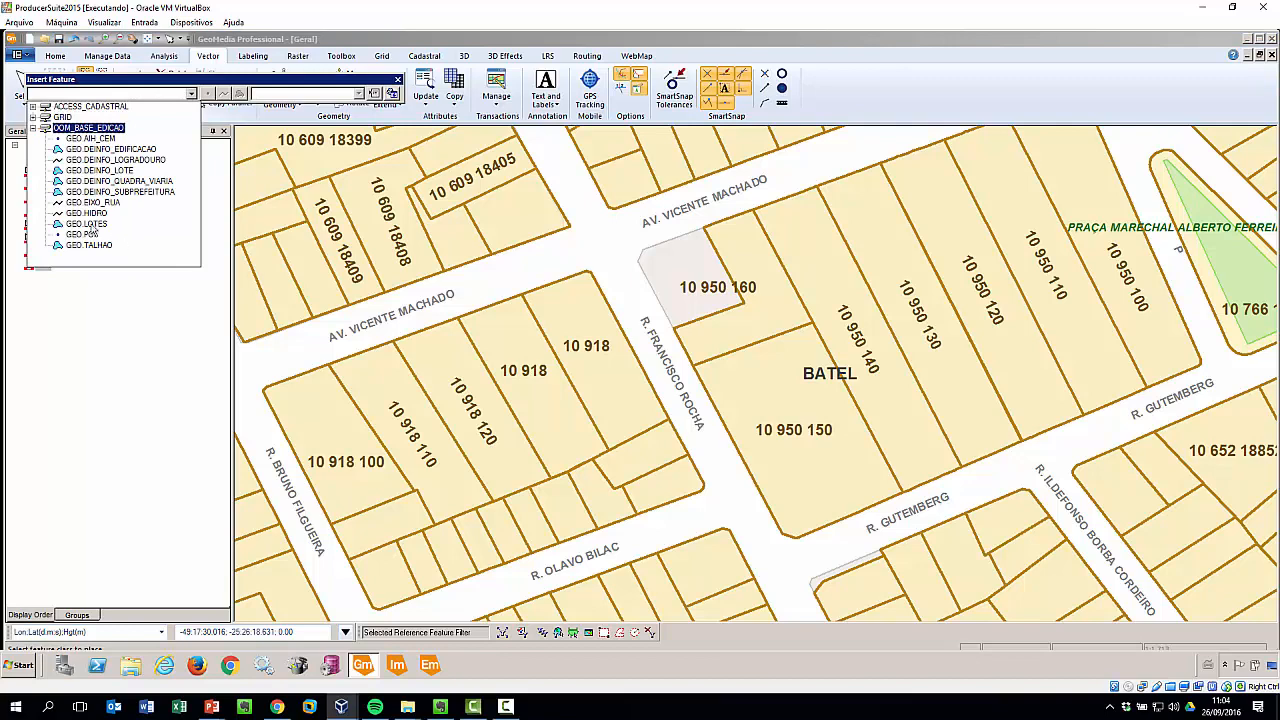
pyautogui.click(92, 226)
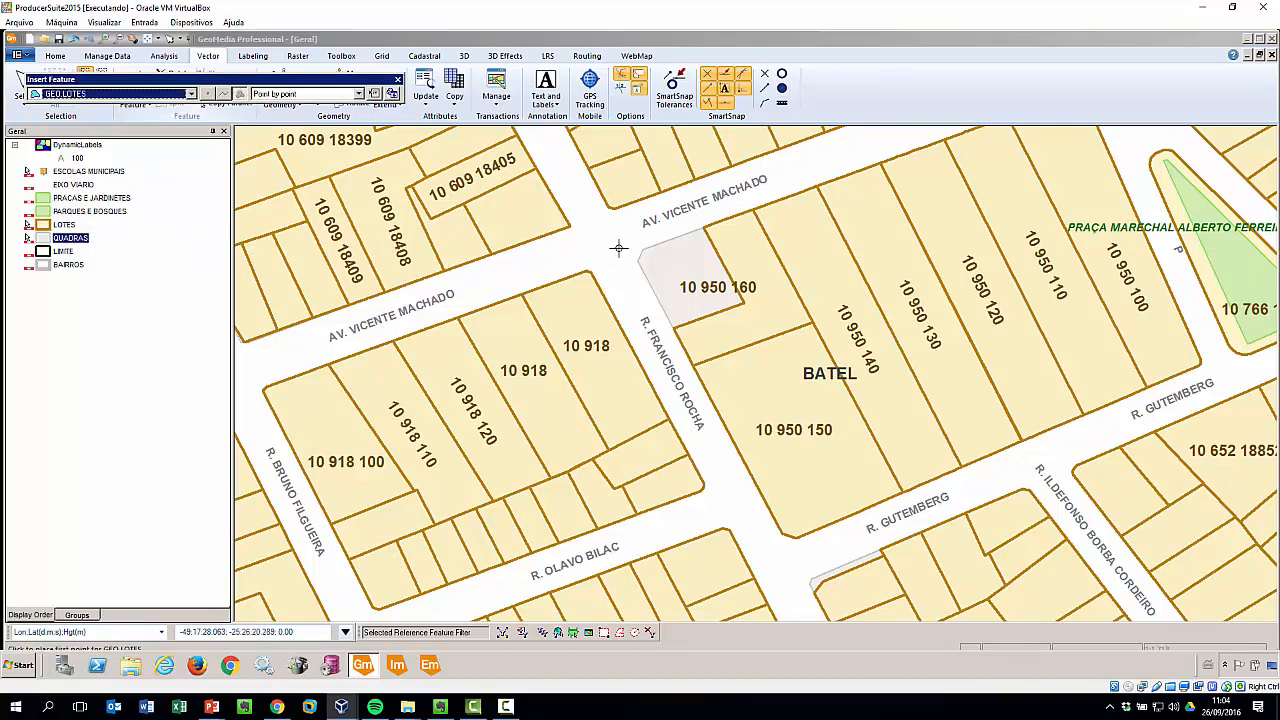
pyautogui.click(704, 229)
pyautogui.click(638, 260)
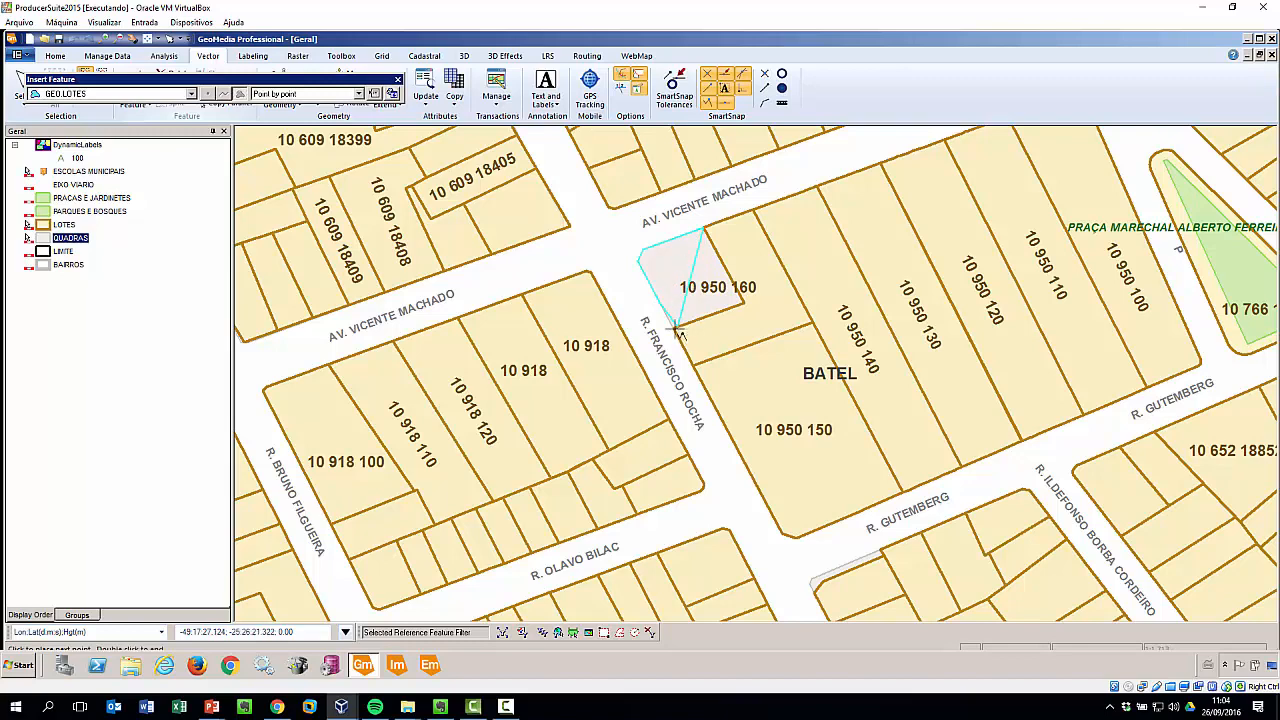
pyautogui.click(673, 325)
pyautogui.click(745, 304)
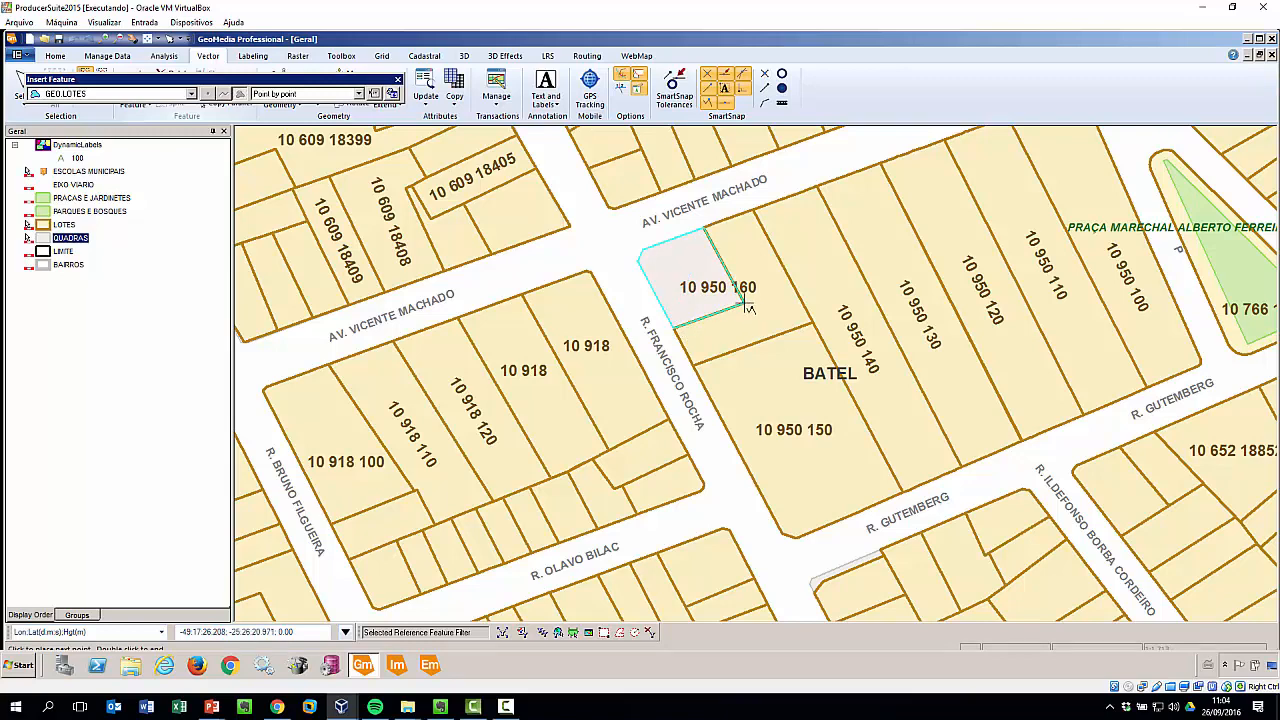
pyautogui.doubleClick(733, 284)
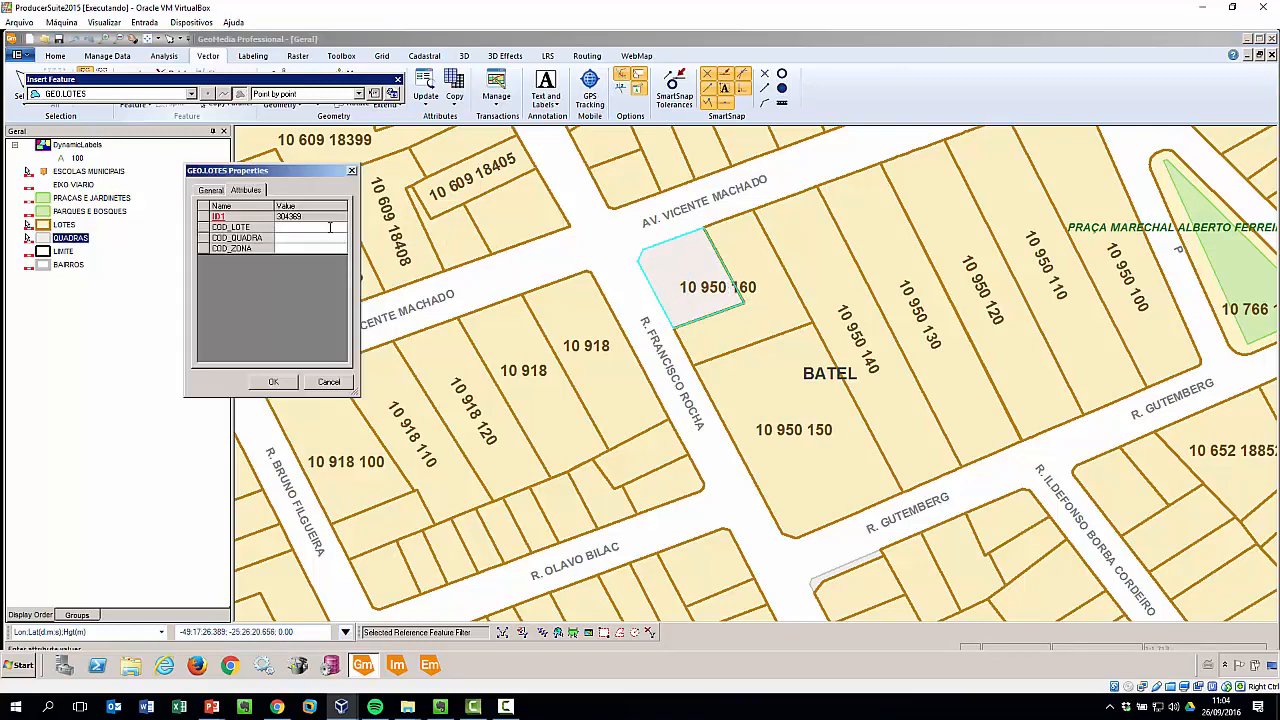
# - Set the new corner lot's attributes to COD_LOTE 170, COD_QUADRA 950 and COD_ZONA 10
pyautogui.click(328, 238)
pyautogui.write('950')
pyautogui.click(323, 248)
pyautogui.write('10')
pyautogui.click(294, 384)
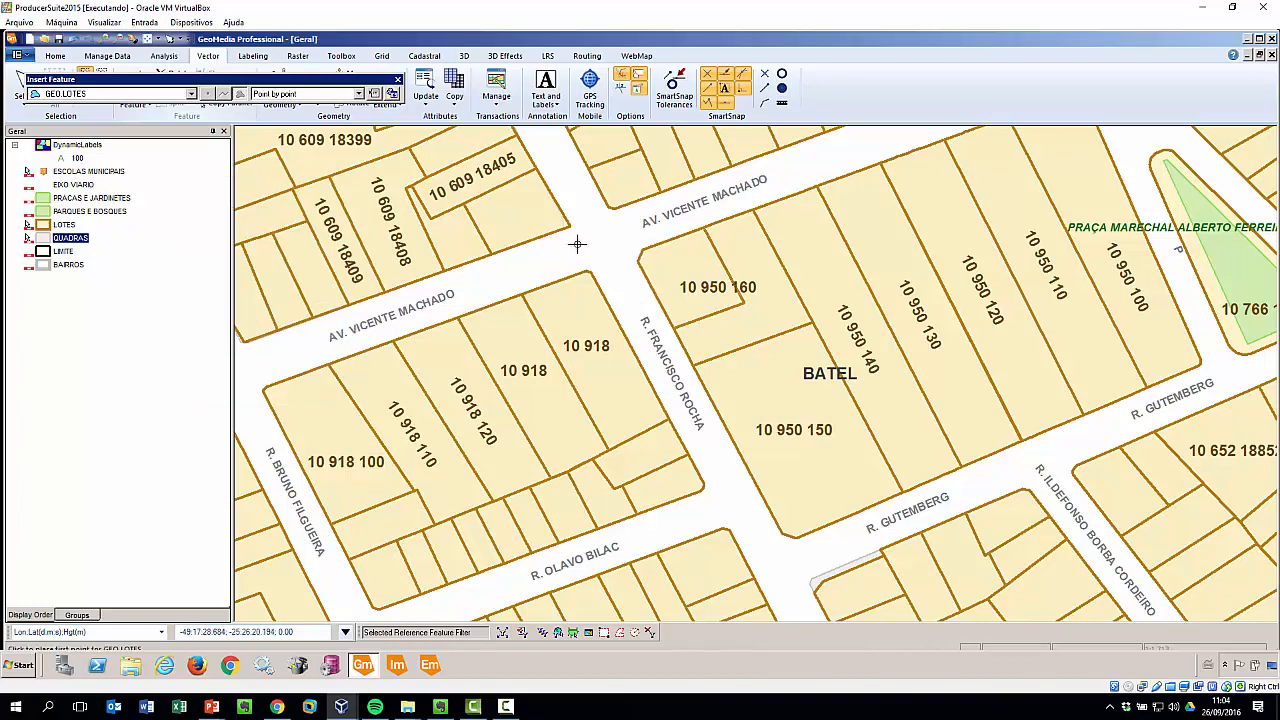
pyautogui.press('Escape')
pyautogui.scroll(3, 680, 276)
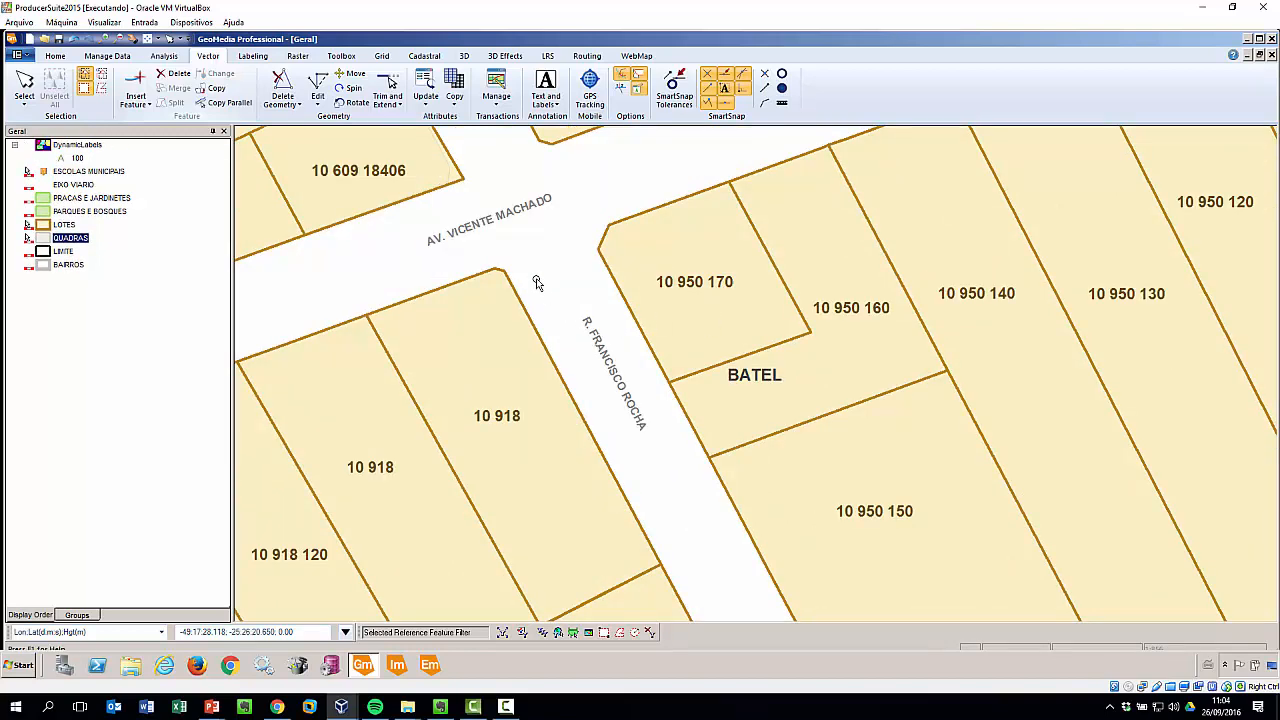
# - Redigitize the shared boundary between lots 10 950 160 and 10 950 170 with a step near Av. Vicente Machado
pyautogui.click(736, 235)
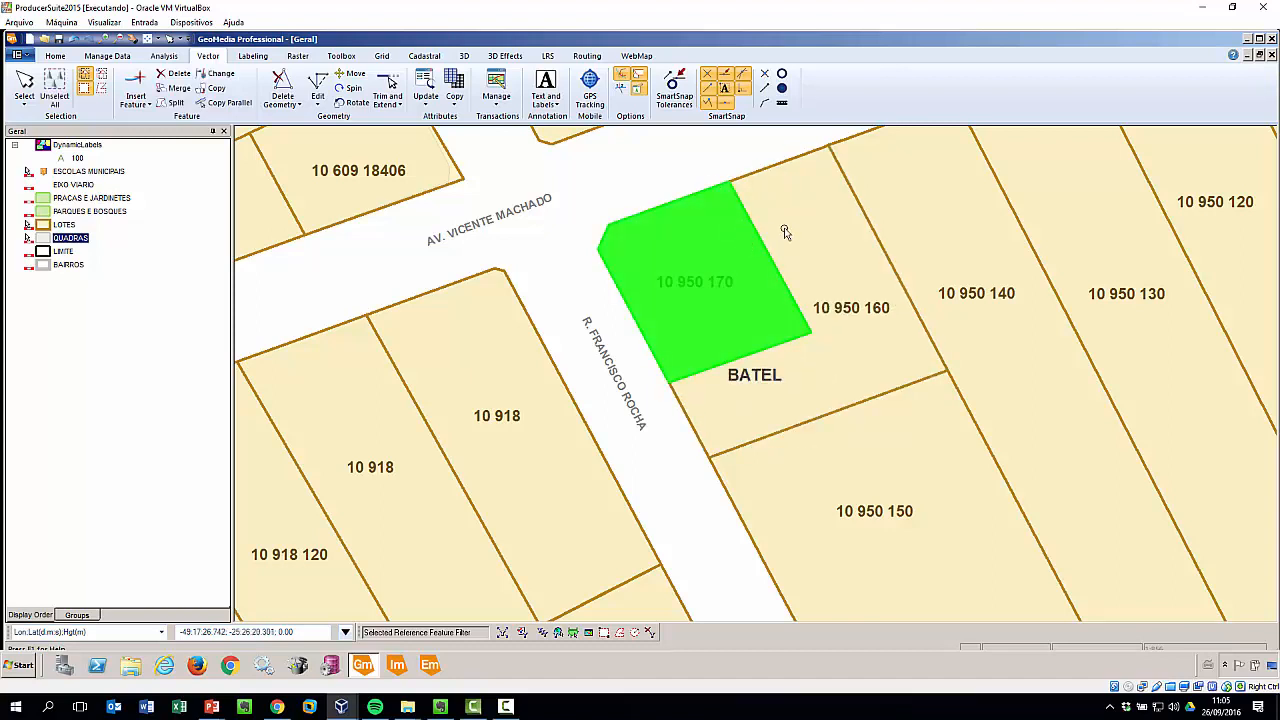
pyautogui.click(798, 225)
pyautogui.click(716, 236)
pyautogui.click(791, 219)
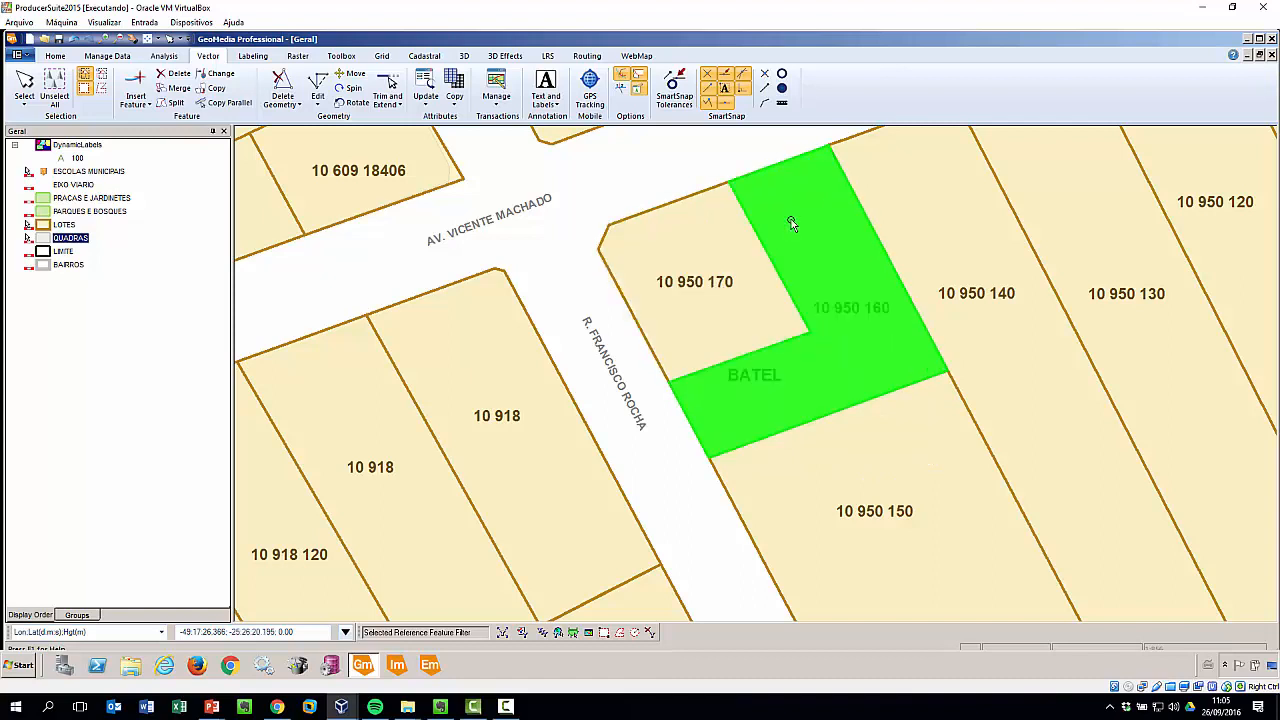
pyautogui.click(317, 92)
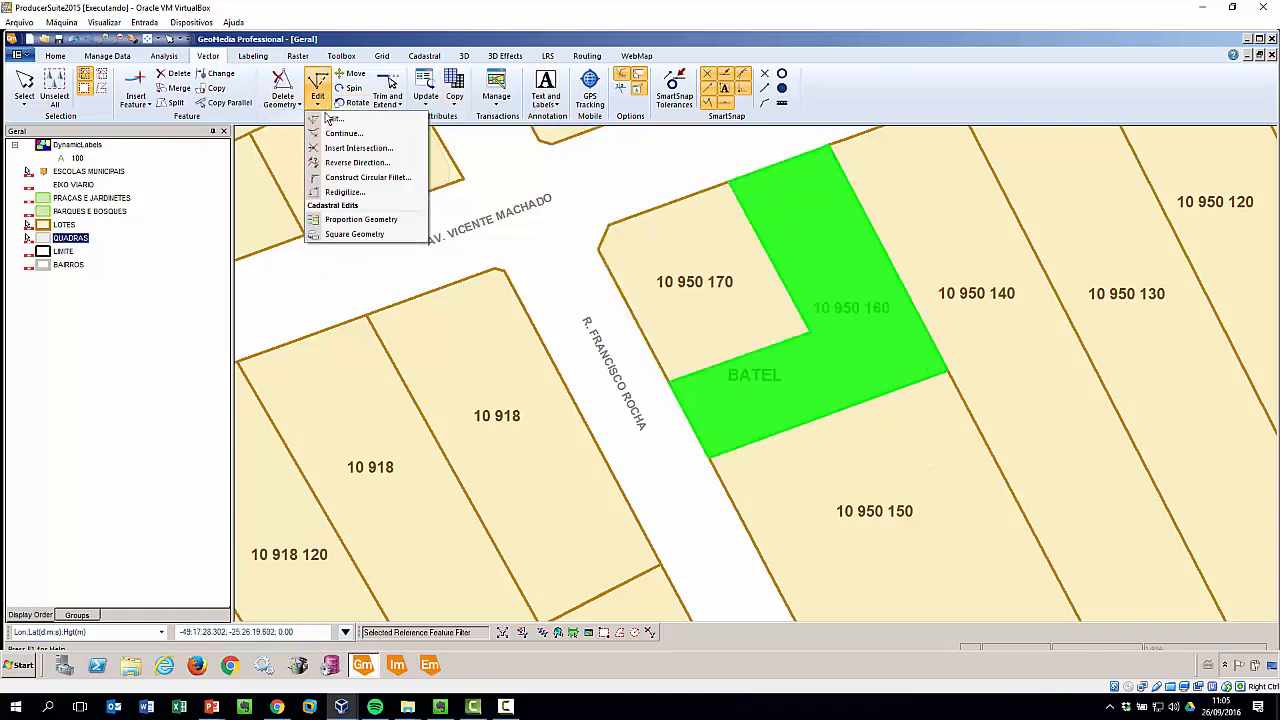
pyautogui.click(345, 192)
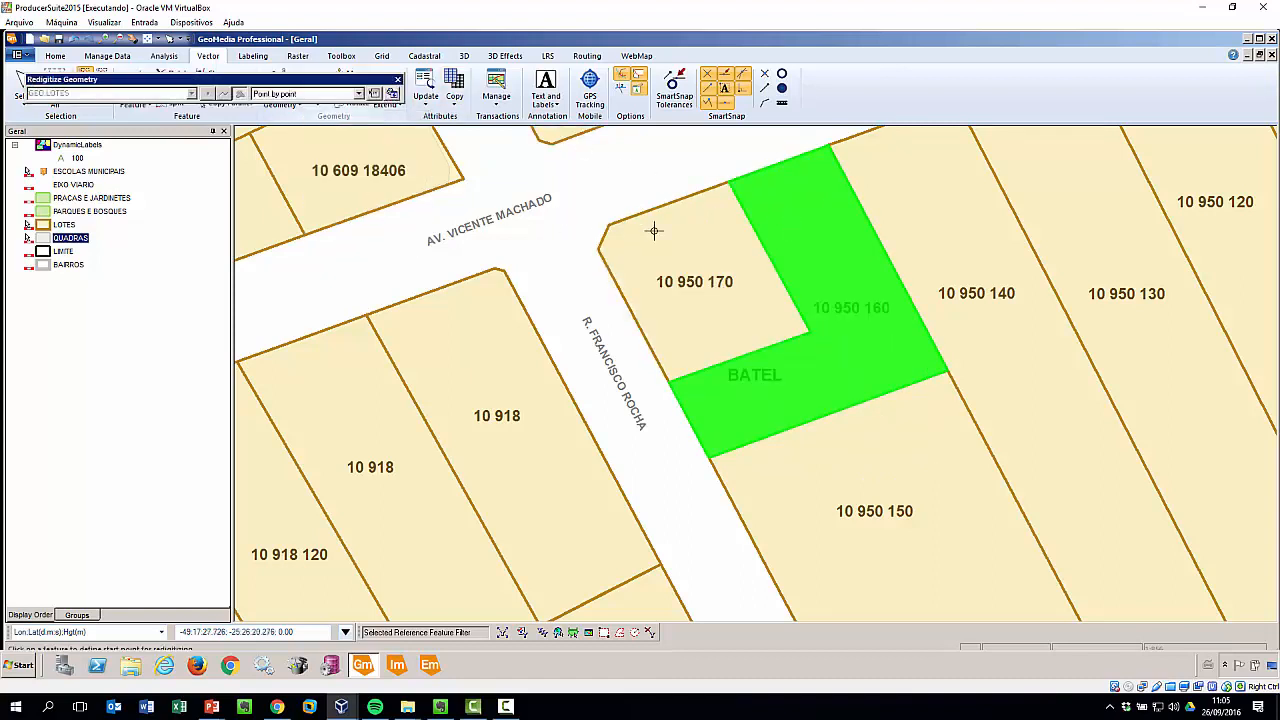
pyautogui.click(732, 182)
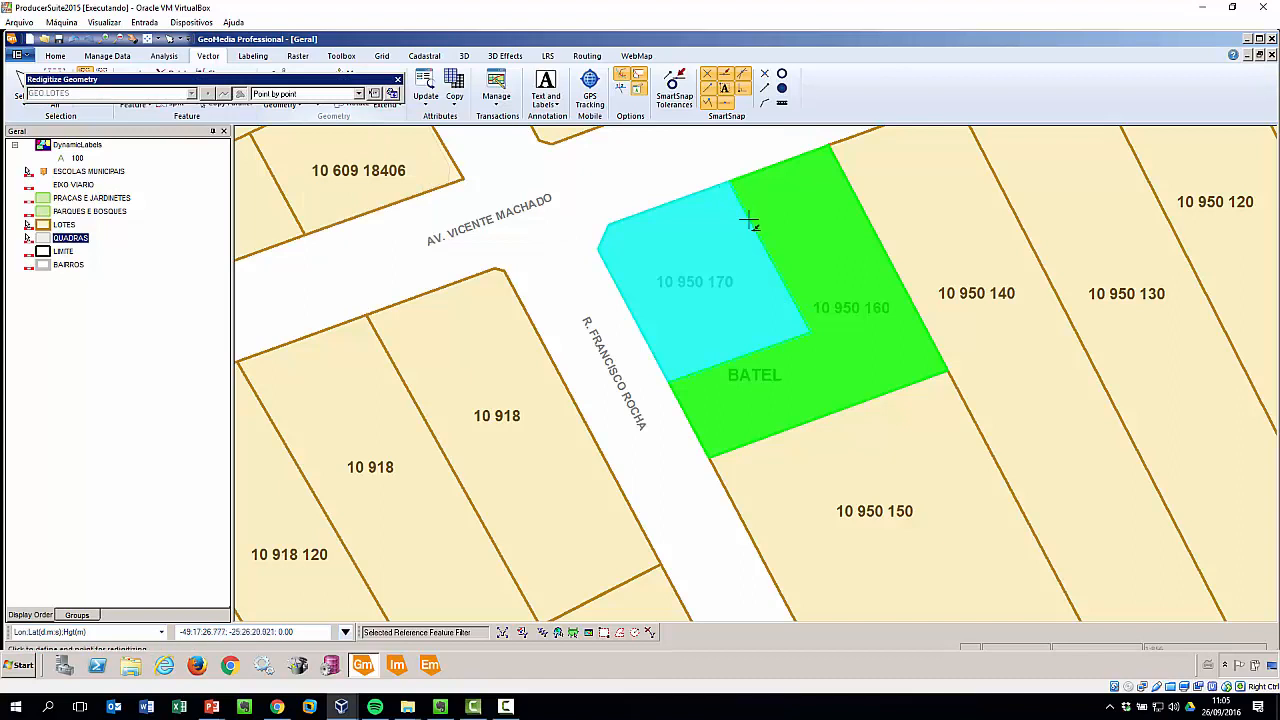
pyautogui.click(706, 369)
pyautogui.doubleClick(797, 338)
pyautogui.click(609, 192)
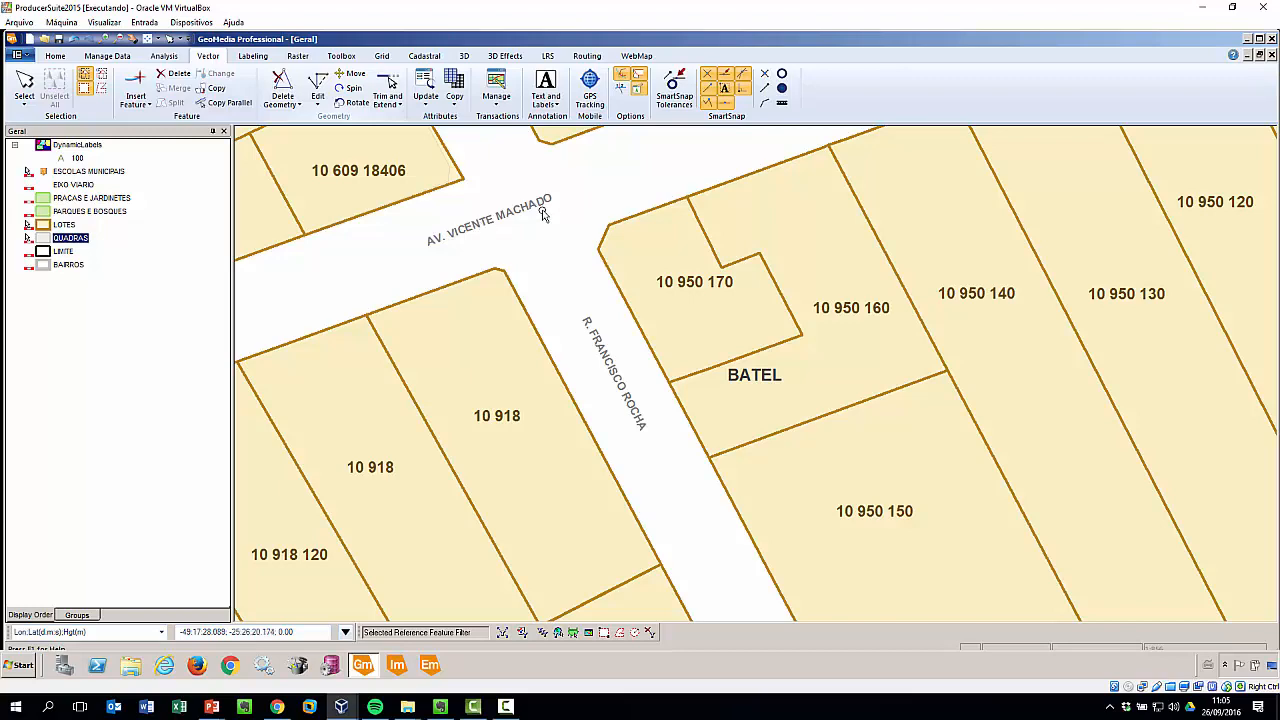
pyautogui.scroll(-2, 548, 215)
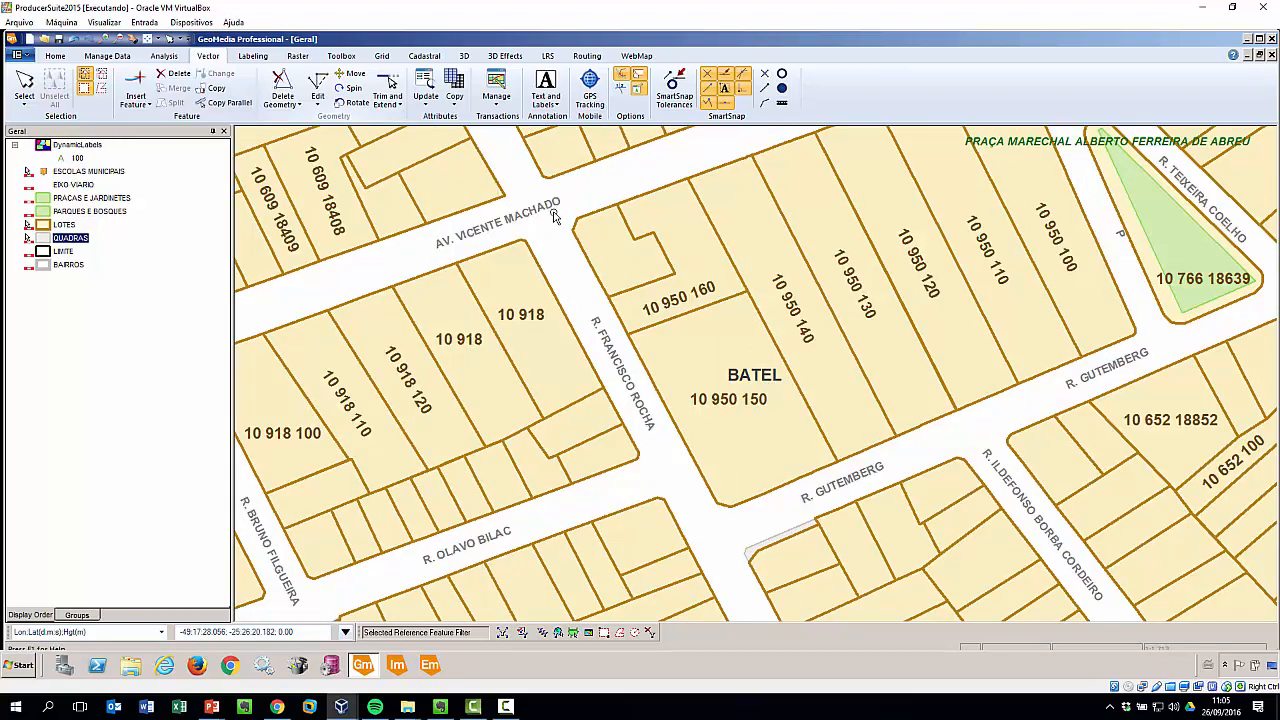
pyautogui.click(352, 74)
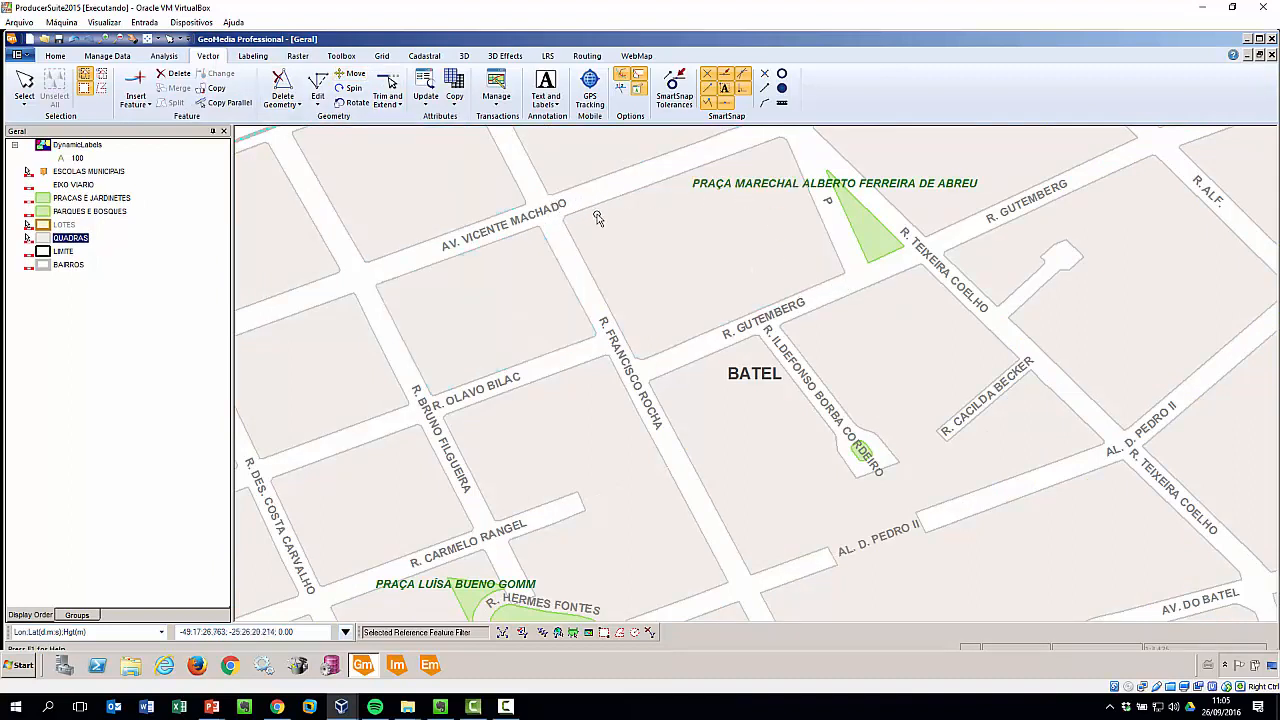
# - Start a geometry validation and choose GEO.LOTES from OOM_BASE_EDICAO as the feature class to validate
pyautogui.click(343, 58)
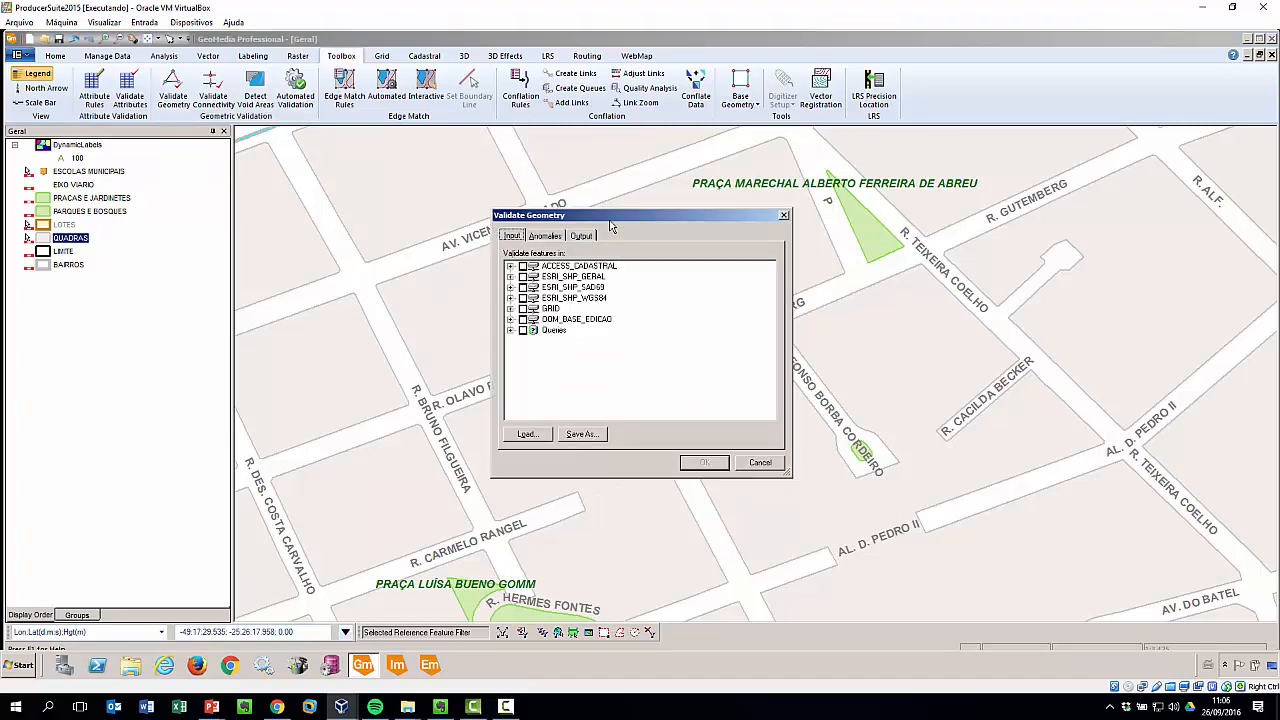
pyautogui.moveTo(608, 208); pyautogui.dragTo(616, 147)
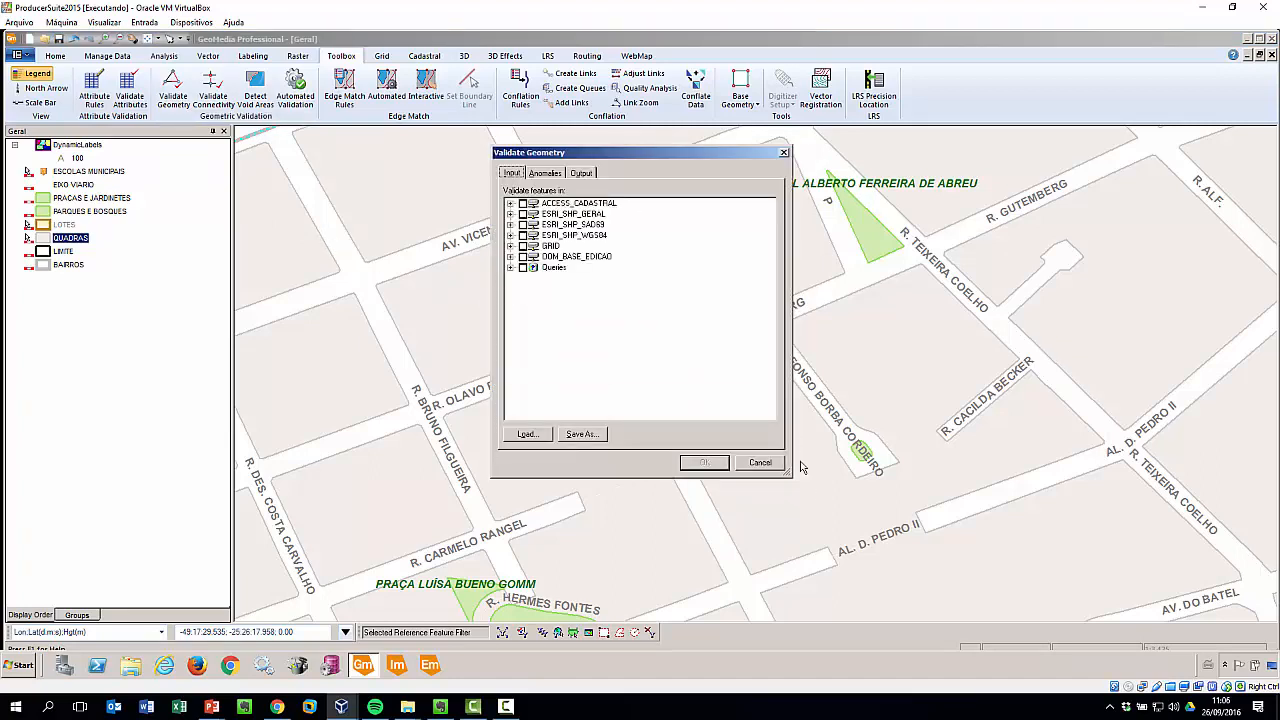
pyautogui.moveTo(790, 476); pyautogui.dragTo(868, 583)
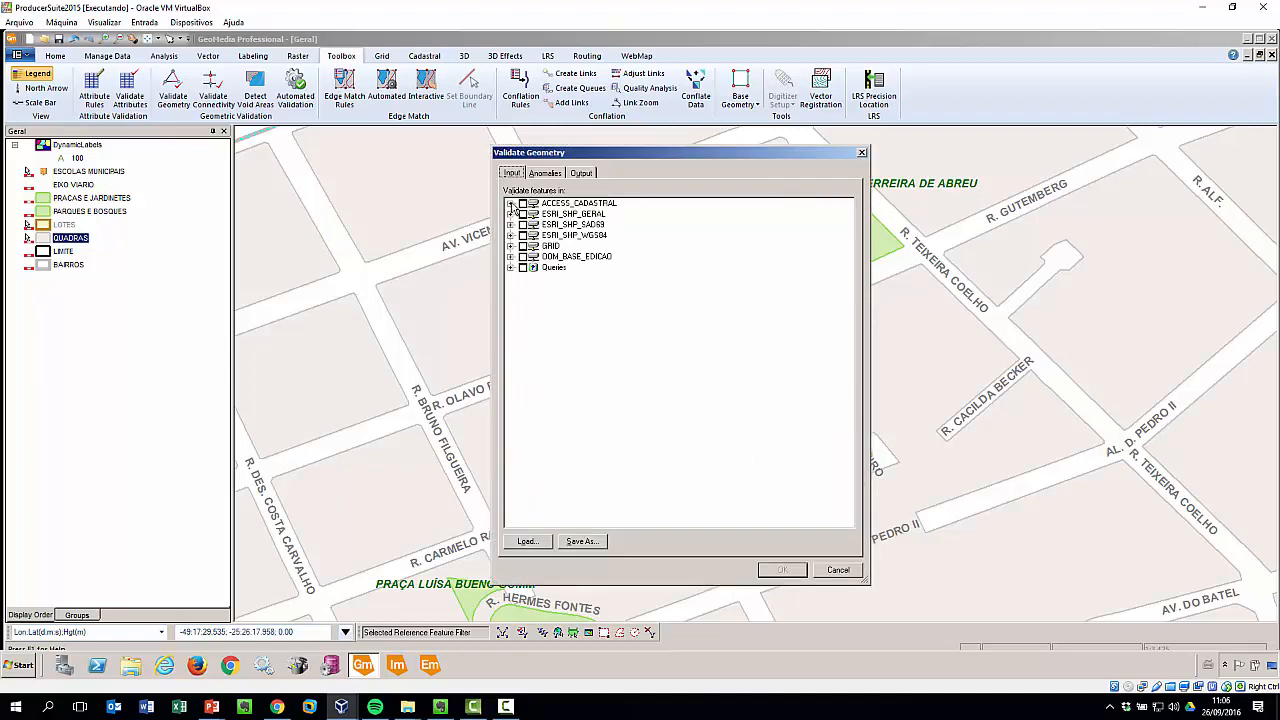
pyautogui.click(510, 214)
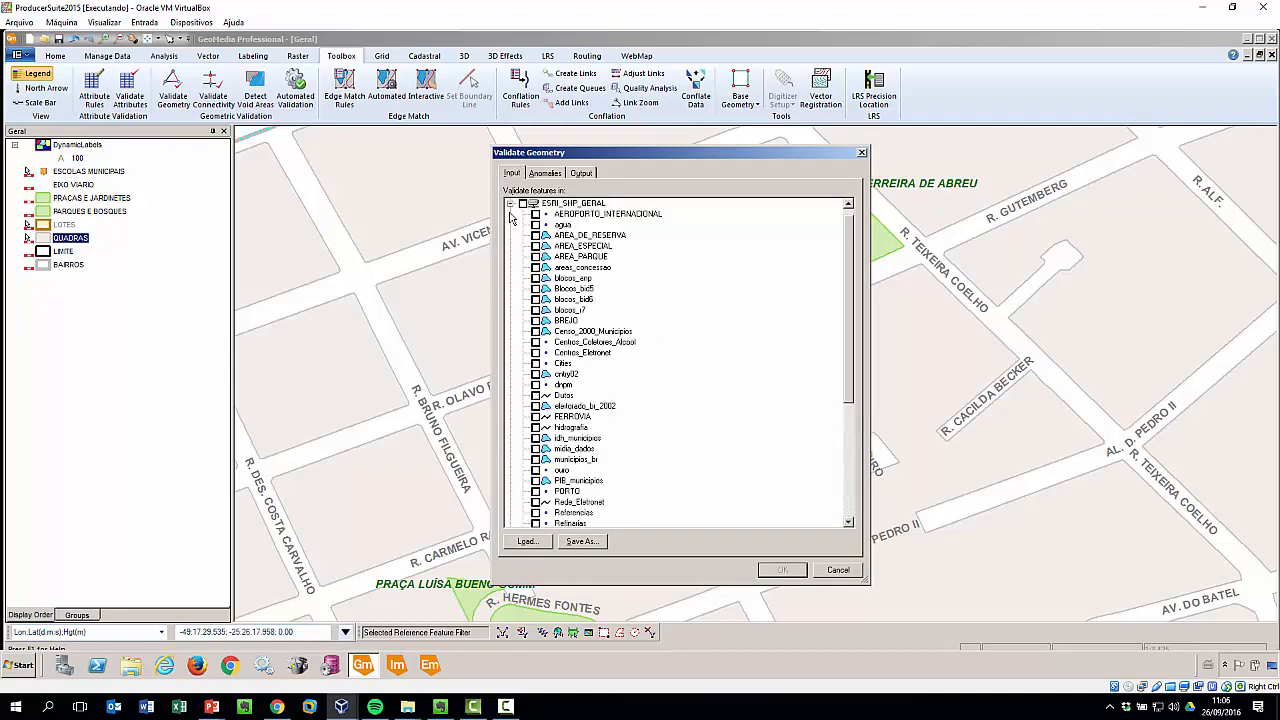
pyautogui.click(510, 204)
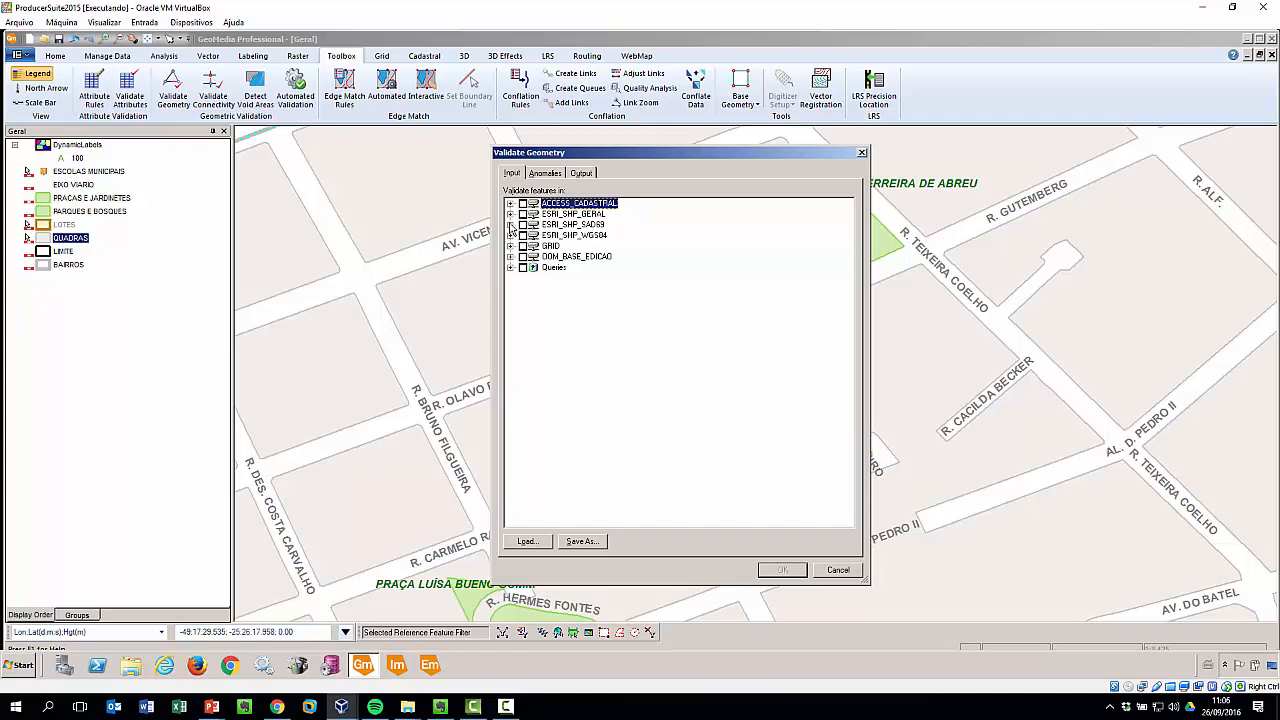
pyautogui.click(510, 257)
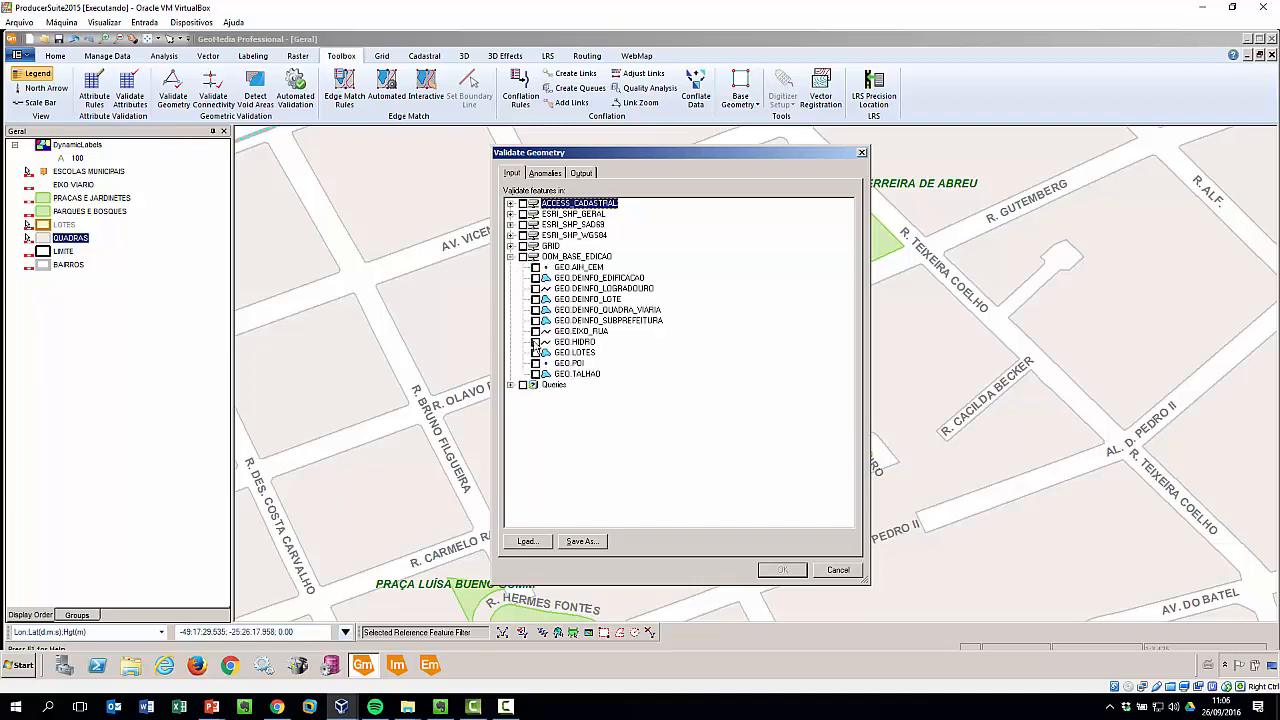
pyautogui.click(536, 353)
pyautogui.click(560, 355)
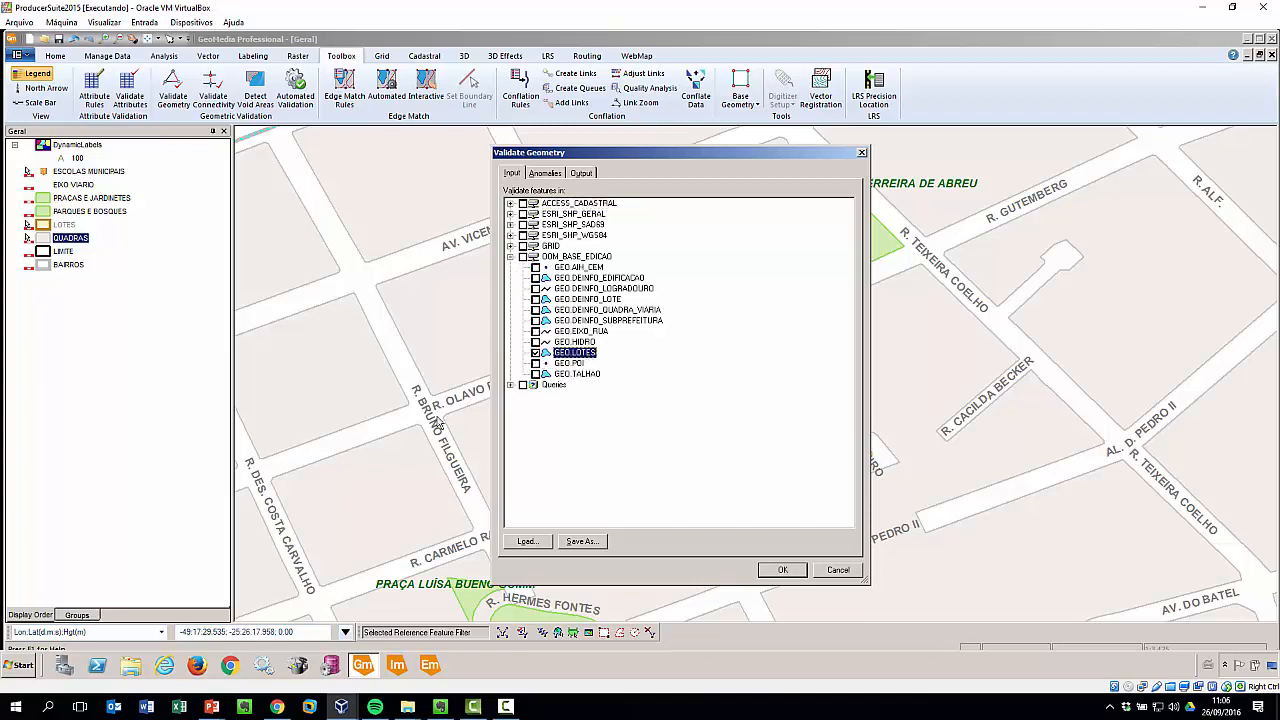
# - Include all Specialized and Z (Height) anomaly types in the validation alongside the Standard ones
pyautogui.click(545, 174)
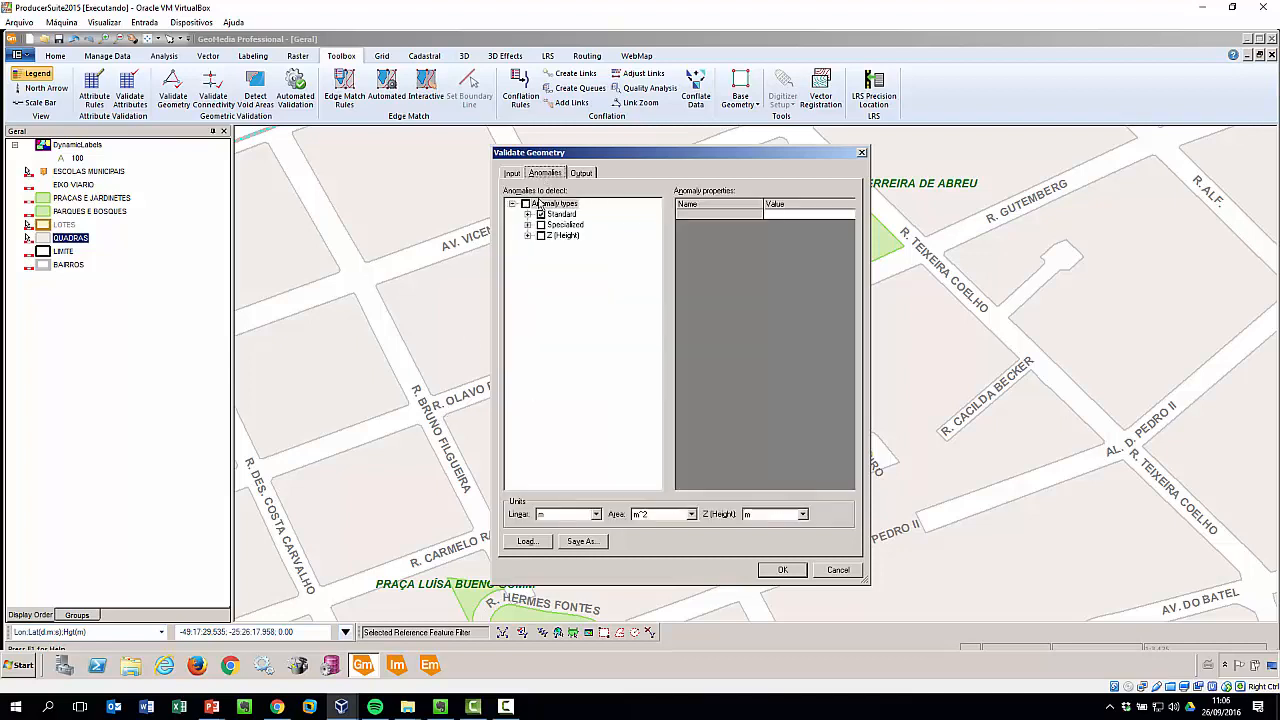
pyautogui.click(527, 215)
pyautogui.click(527, 364)
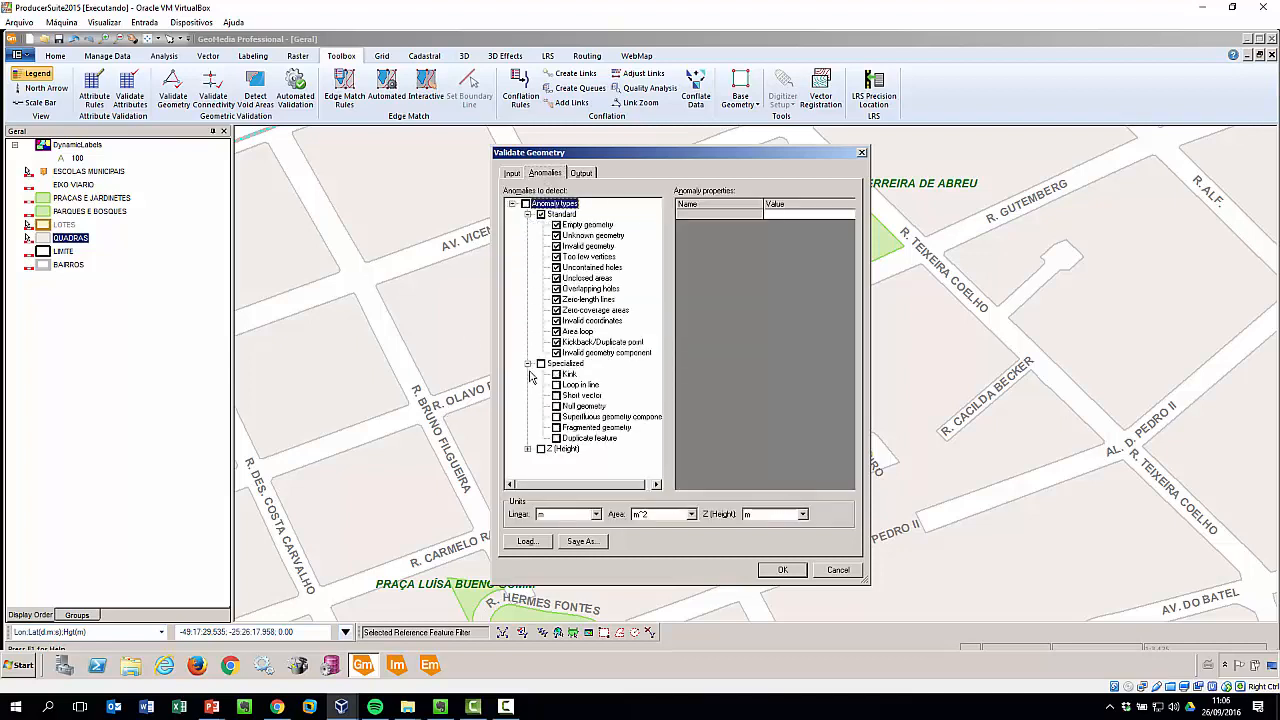
pyautogui.click(541, 364)
pyautogui.click(527, 449)
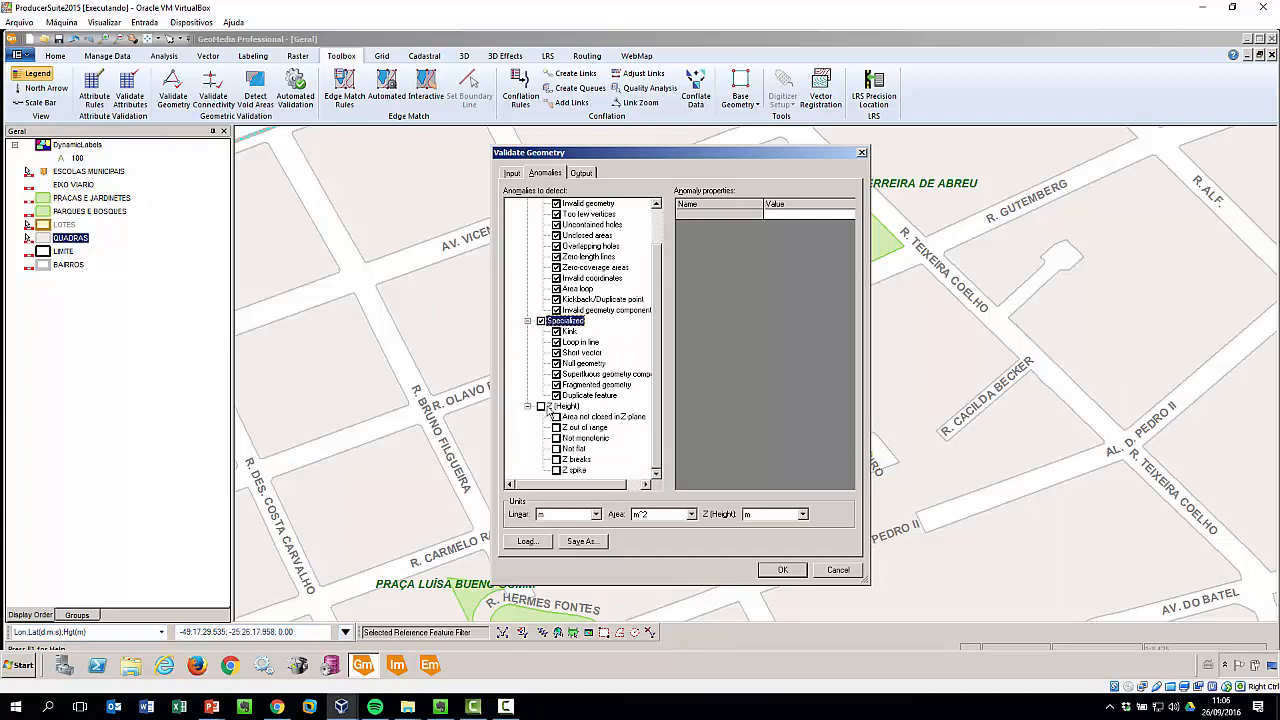
pyautogui.click(541, 407)
pyautogui.moveTo(655, 395); pyautogui.dragTo(666, 310)
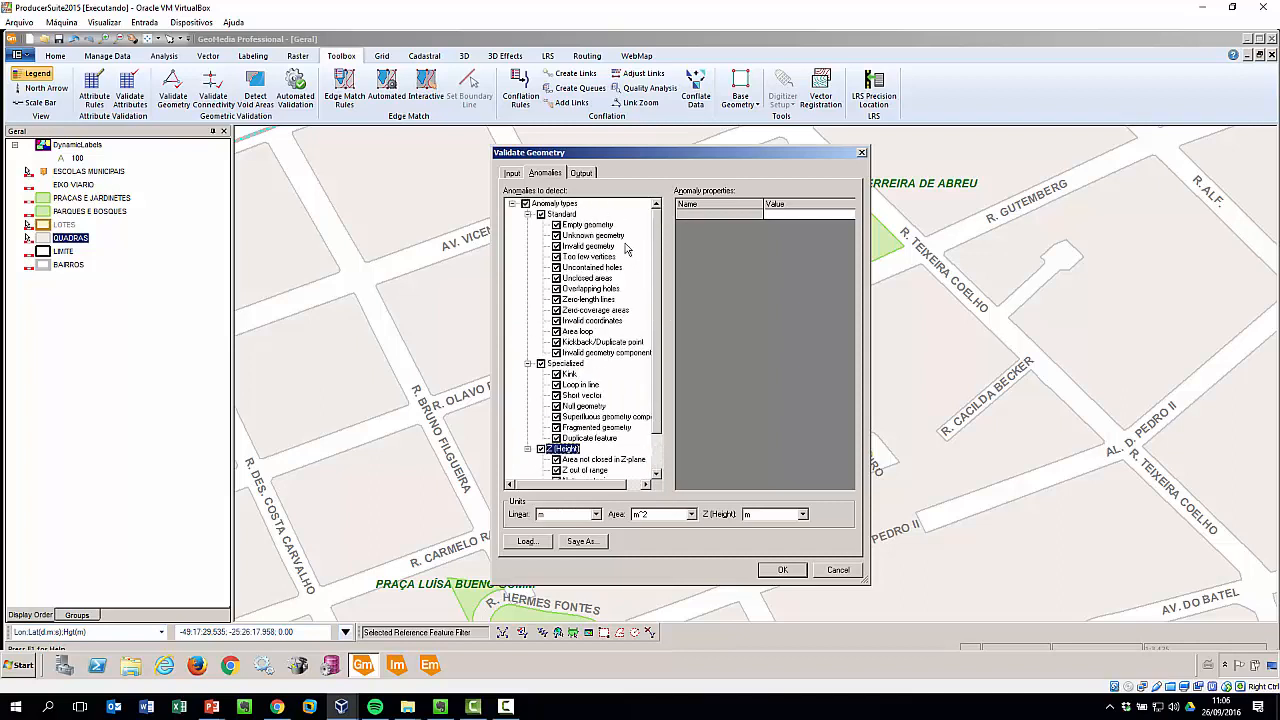
# - Examine the properties of the Unclosed areas, Uncontained holes, Too few vertices and Invalid geometry anomalies
pyautogui.click(586, 280)
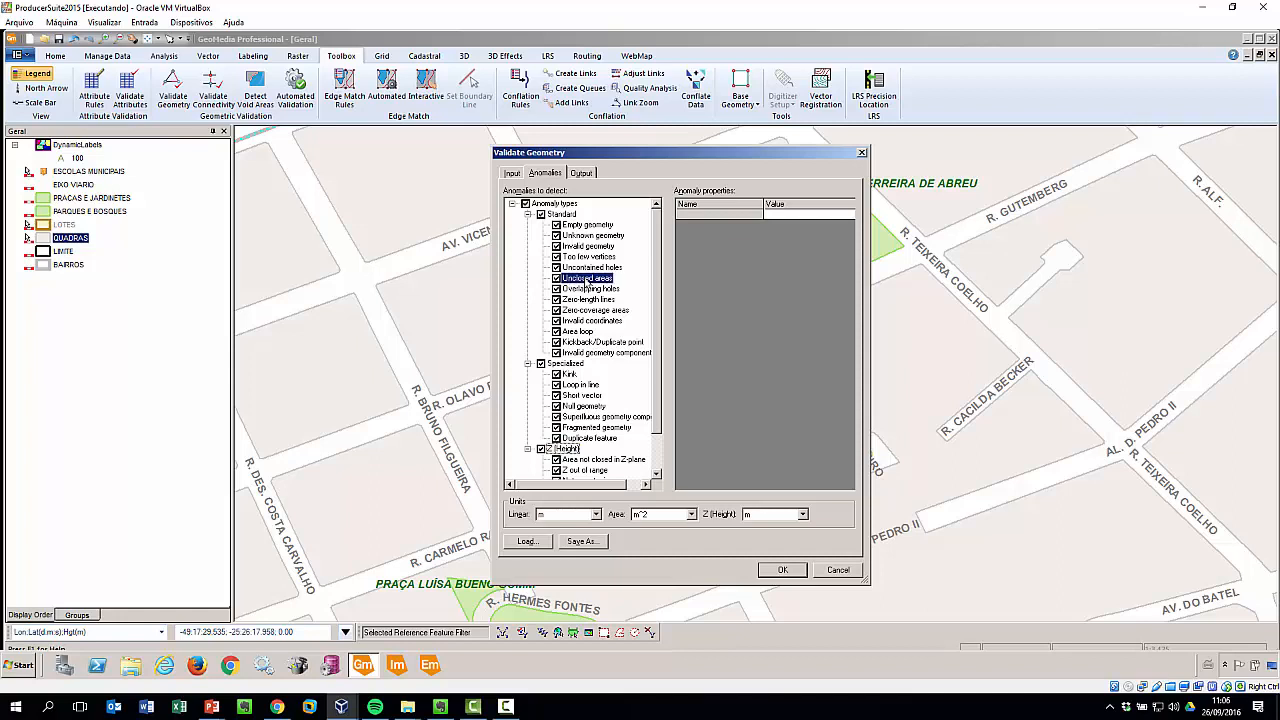
pyautogui.click(599, 269)
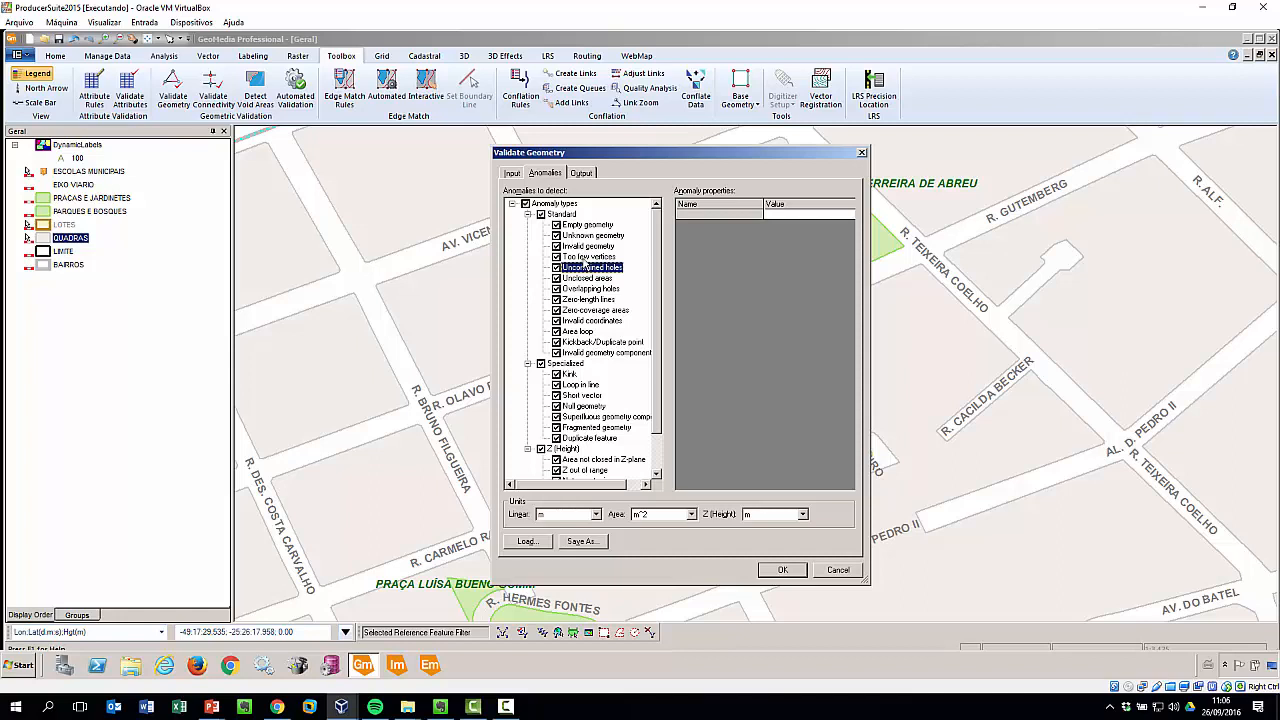
pyautogui.click(597, 258)
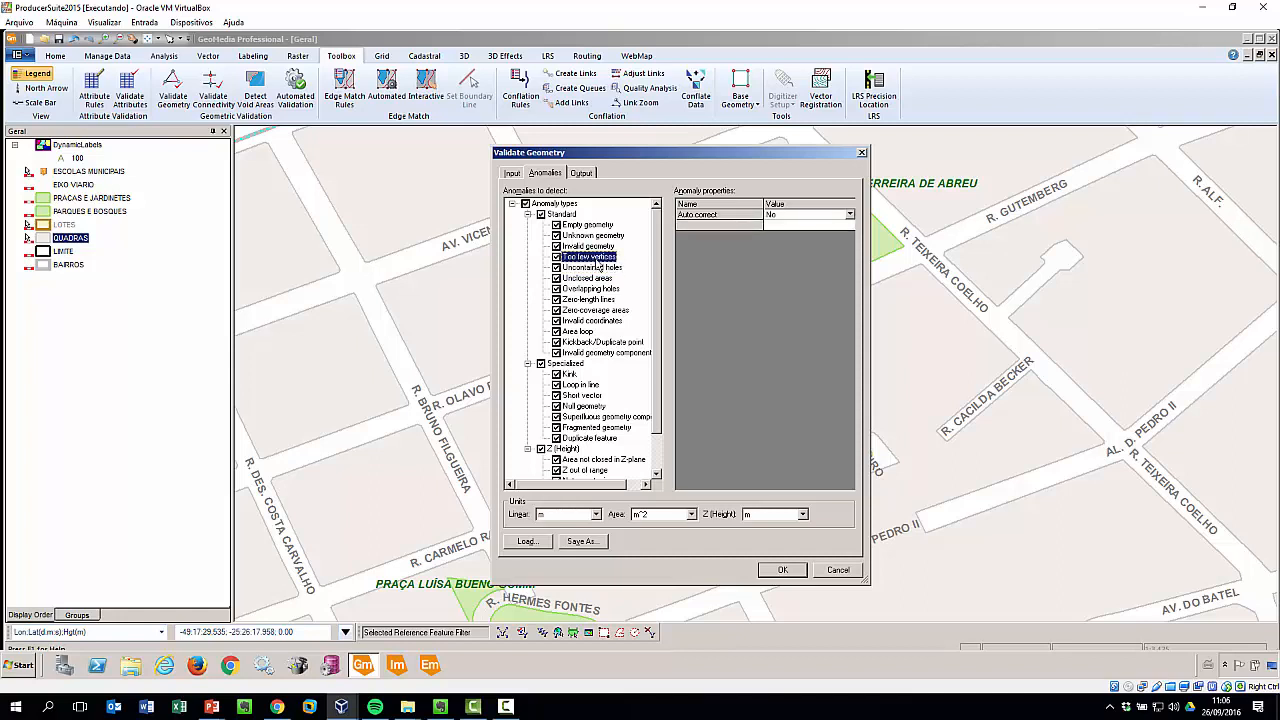
pyautogui.click(596, 246)
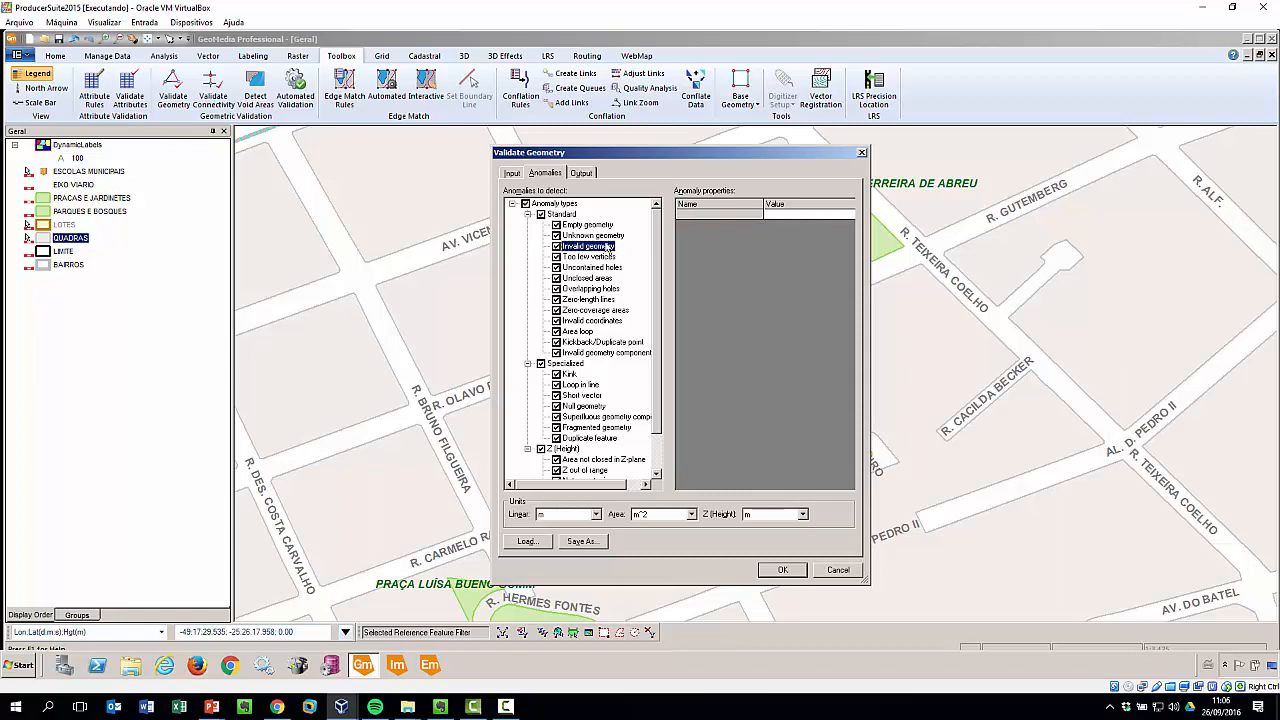
# - Switch auto correct for the Empty geometry anomaly to Yes and return it to No
pyautogui.click(598, 225)
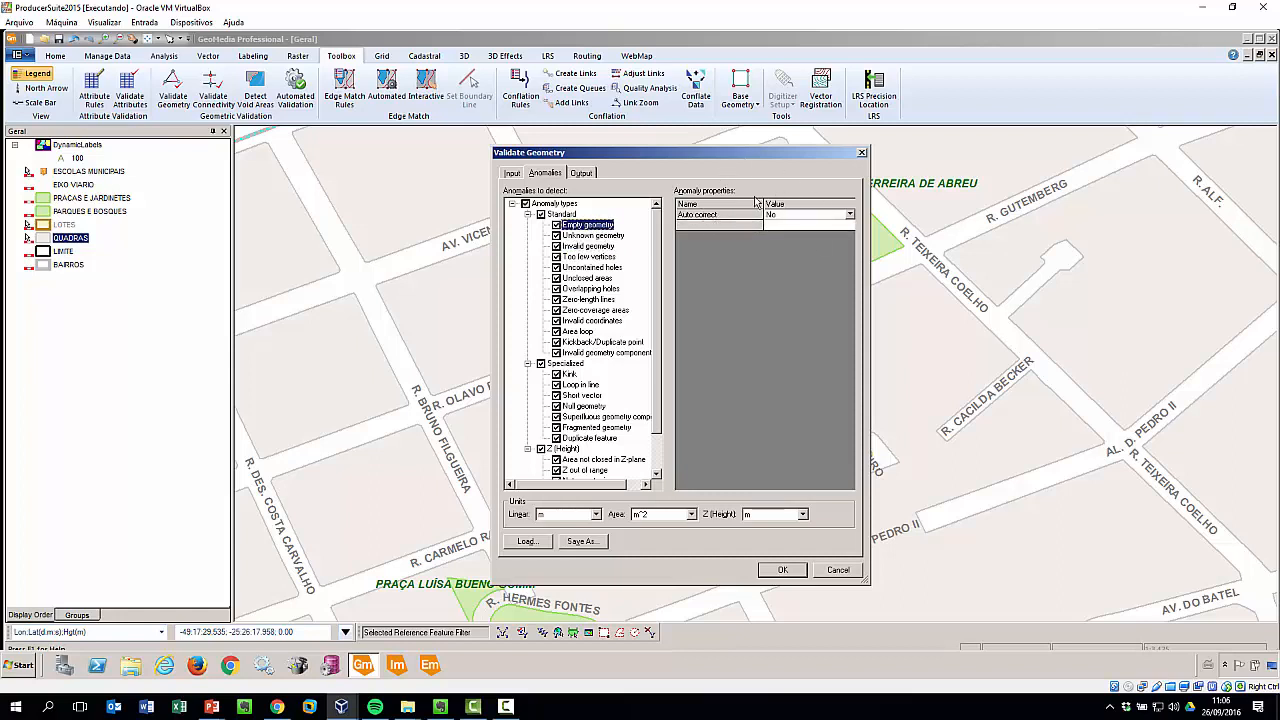
pyautogui.click(851, 215)
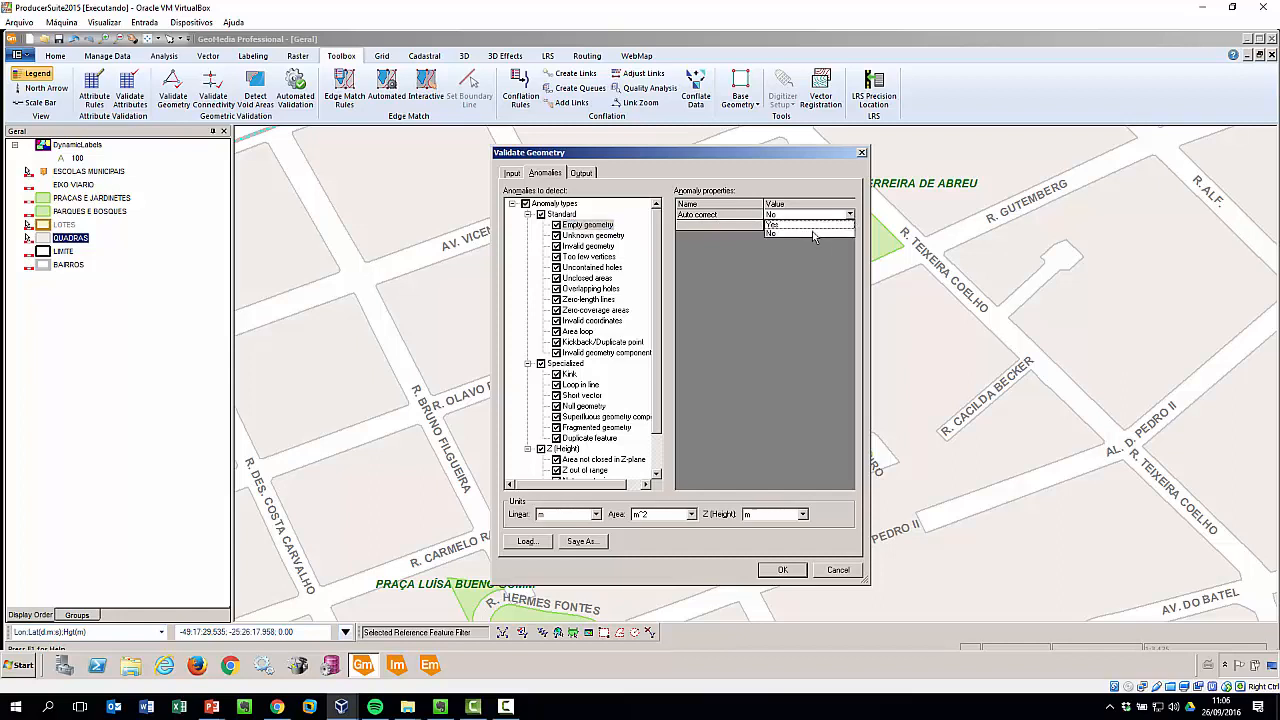
pyautogui.click(810, 229)
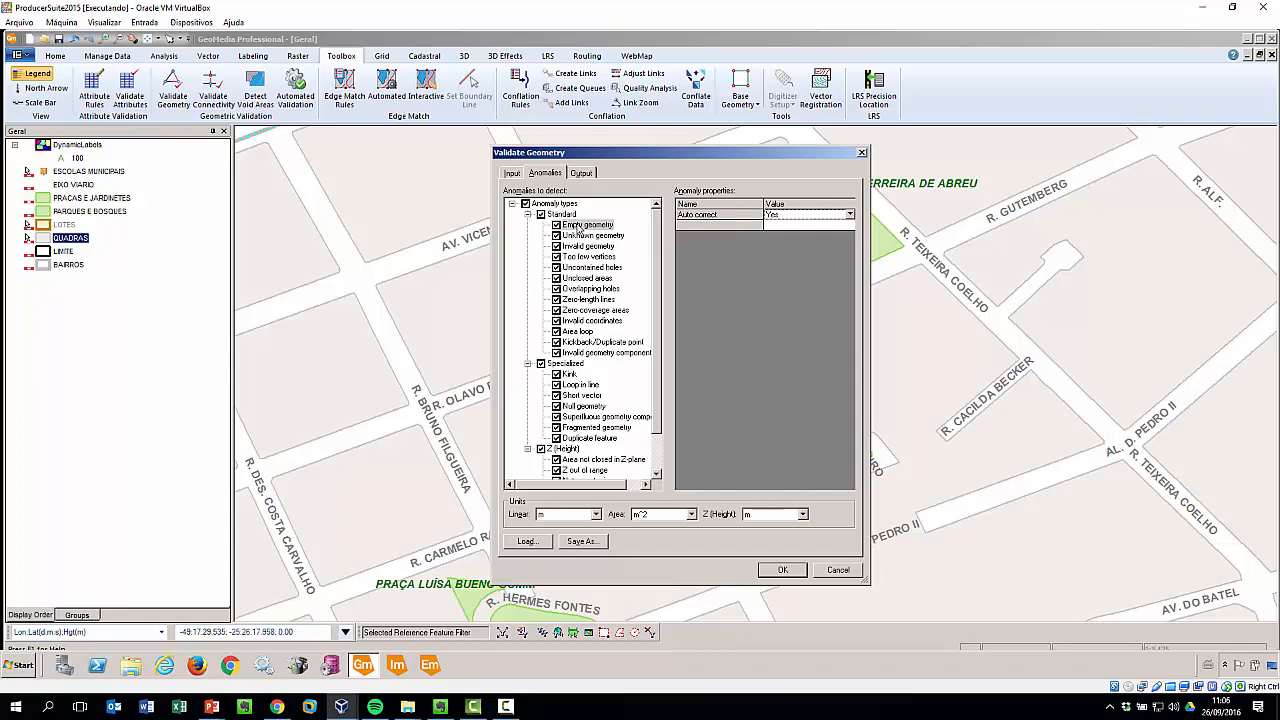
pyautogui.click(848, 215)
pyautogui.click(806, 232)
# - Examine the properties of the Unknown geometry, Zero-coverage areas, Kink, Loop in line and Duplicate feature anomalies
pyautogui.click(585, 237)
pyautogui.click(588, 311)
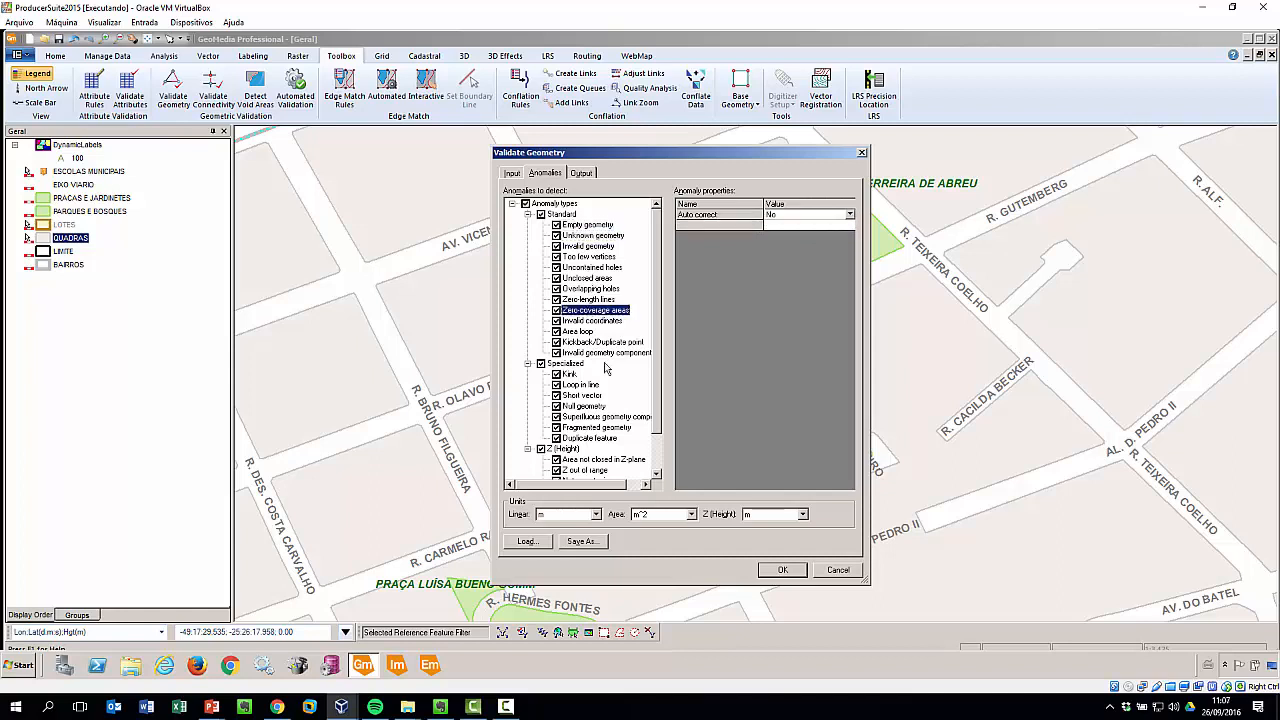
pyautogui.scroll(-2, 656, 365)
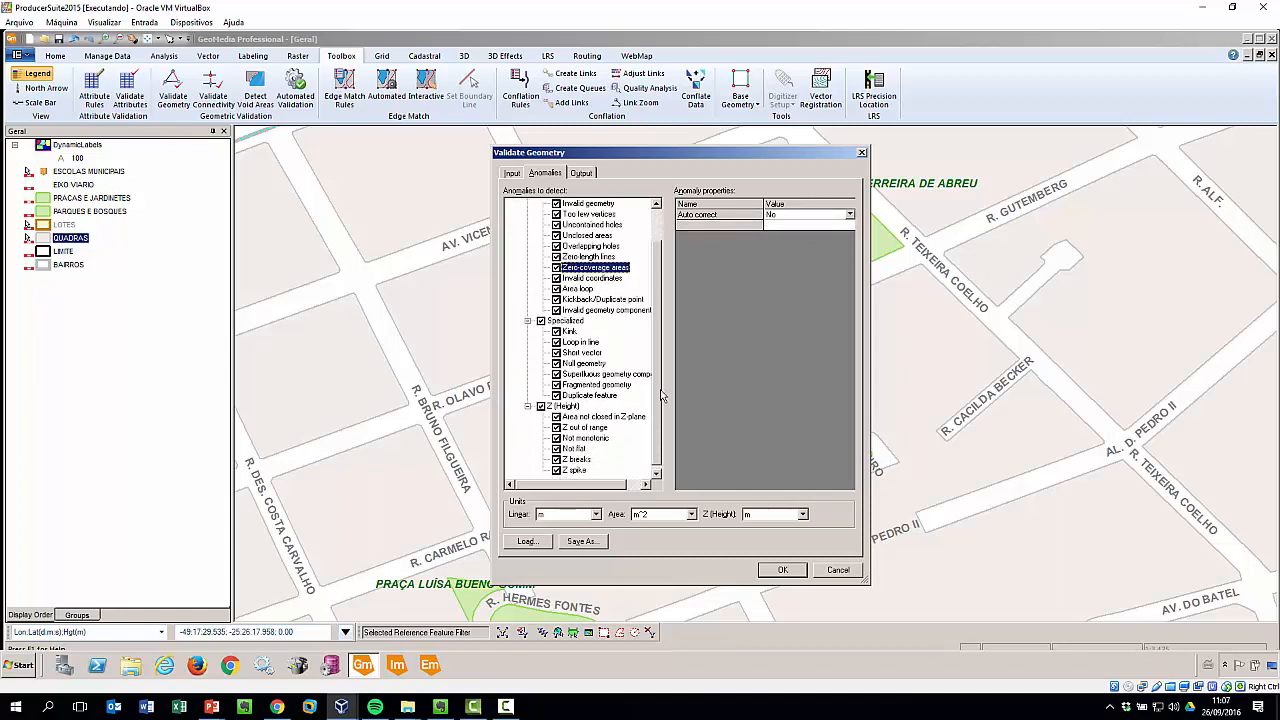
pyautogui.click(569, 331)
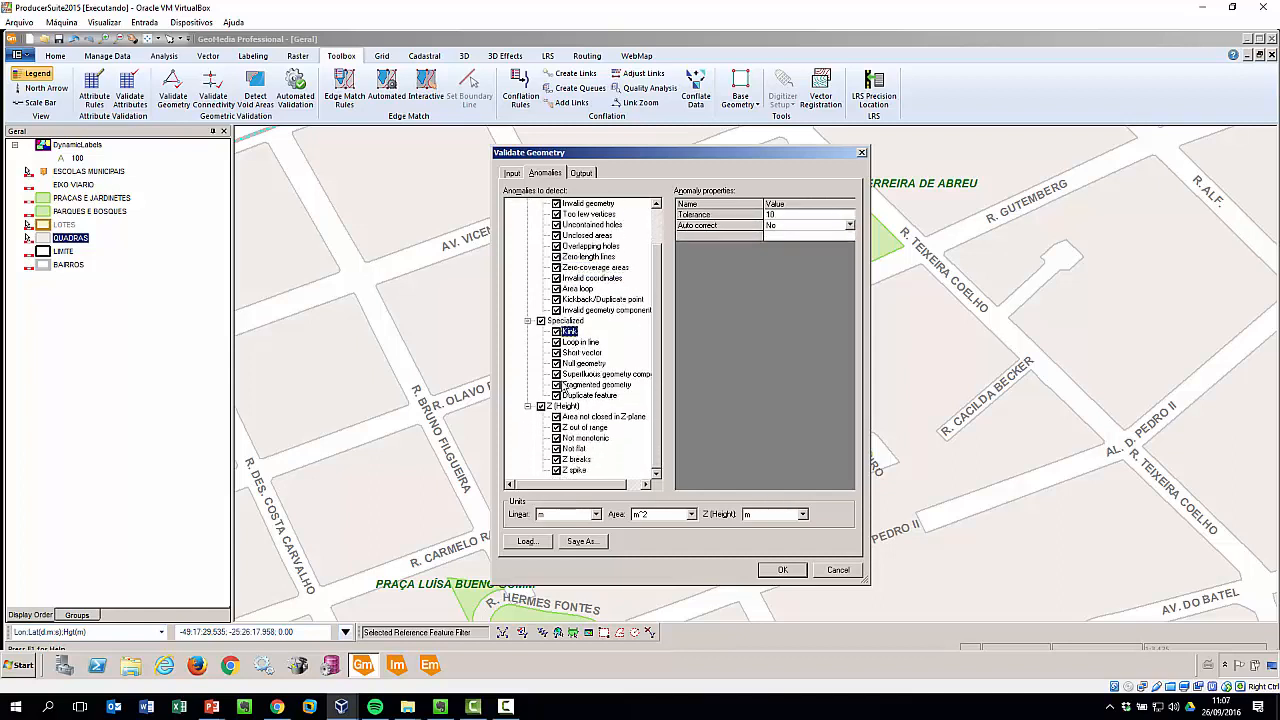
pyautogui.click(582, 343)
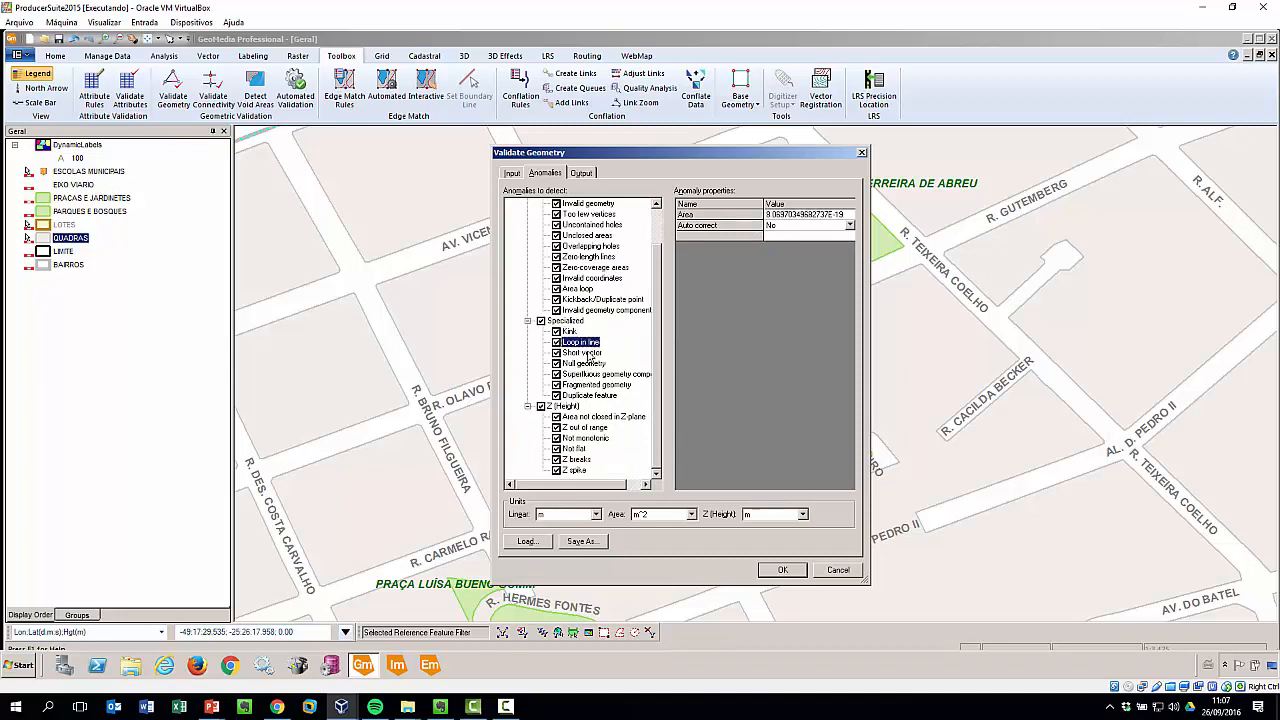
pyautogui.click(588, 396)
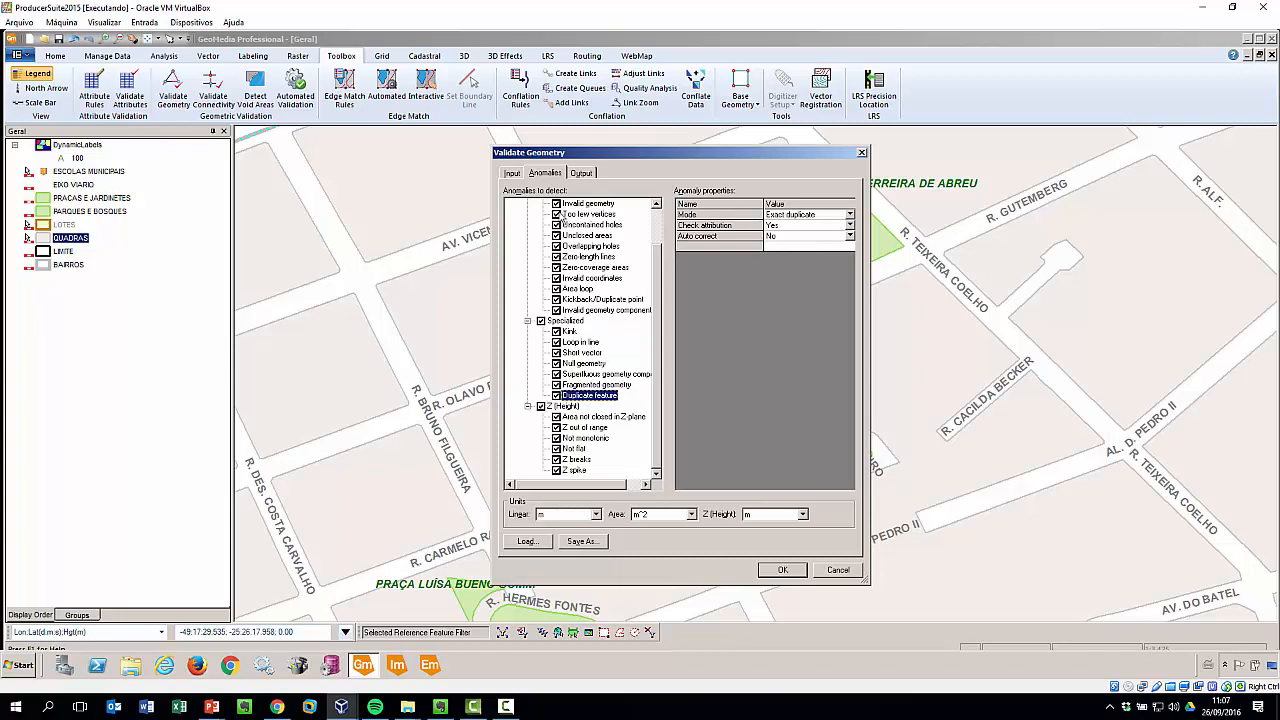
# - Name both the anomaly queue and the output query VALIDA_GEOM and run the geometry validation
pyautogui.click(581, 173)
pyautogui.moveTo(512, 225); pyautogui.dragTo(582, 225)
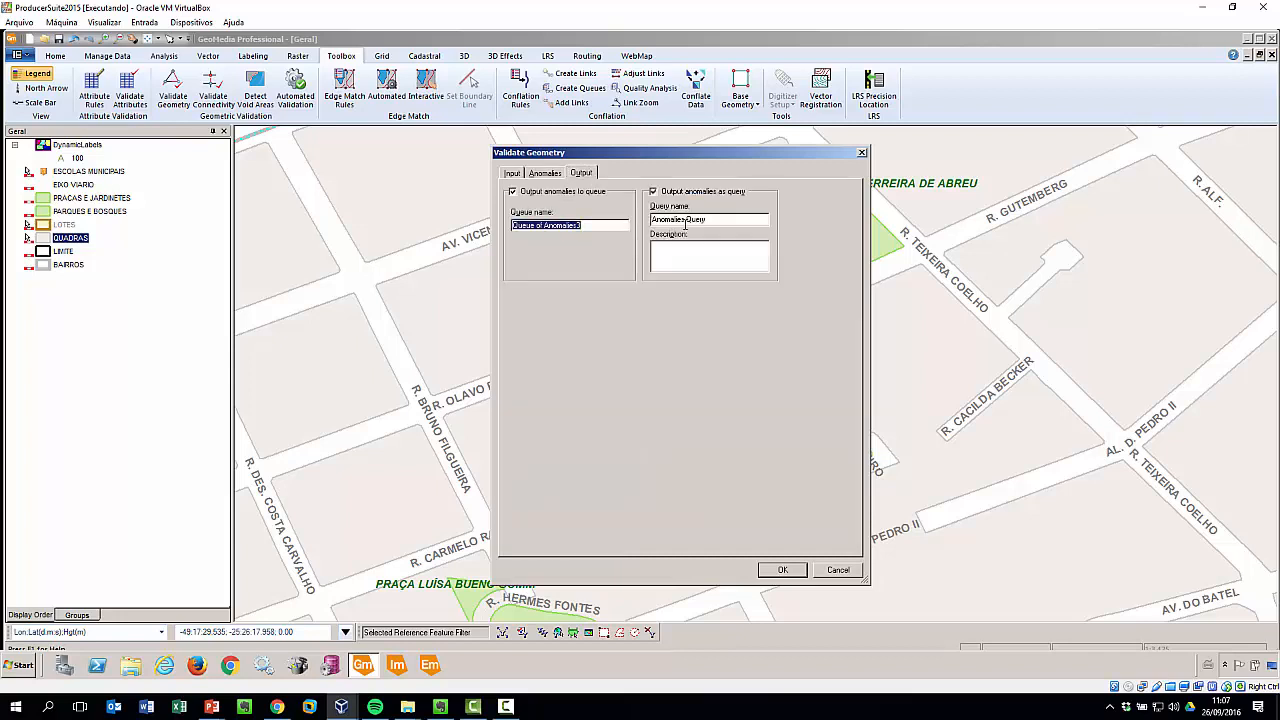
pyautogui.write('M')
pyautogui.moveTo(585, 228); pyautogui.dragTo(473, 228)
pyautogui.hotkey('ctrl', 'c')
pyautogui.click(726, 219)
pyautogui.moveTo(726, 219); pyautogui.dragTo(651, 219)
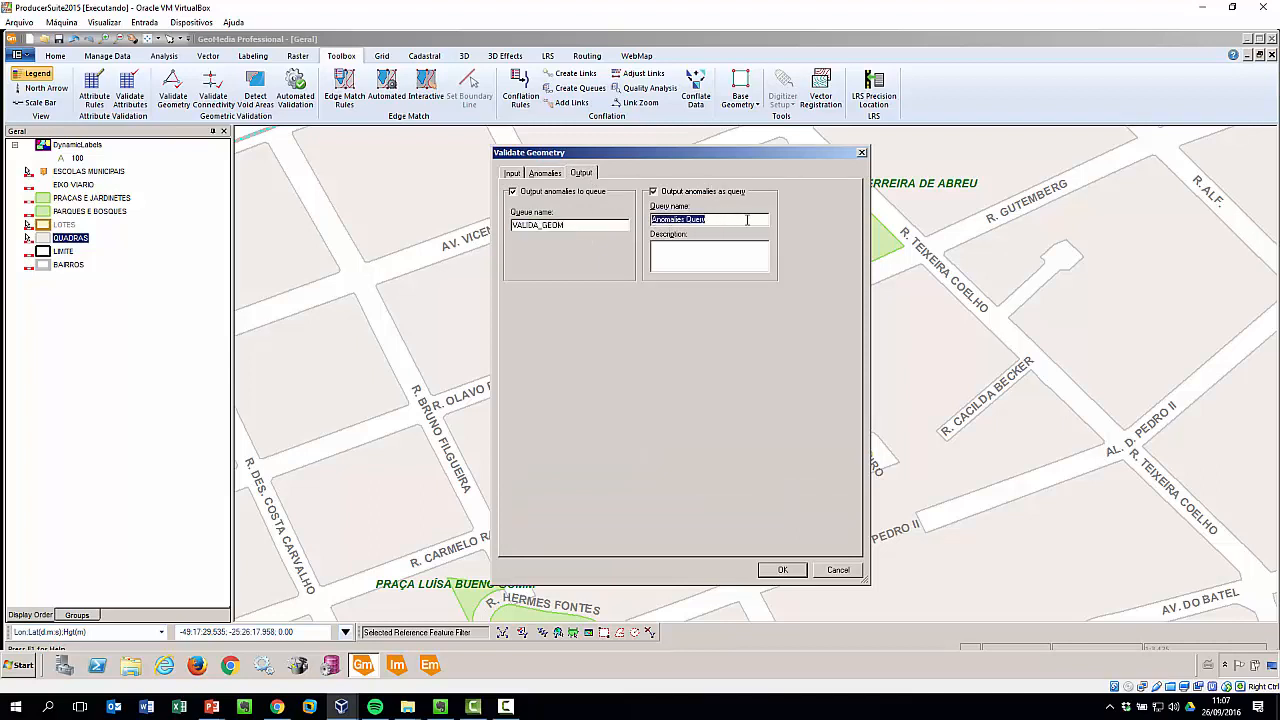
pyautogui.hotkey('ctrl', 'v')
pyautogui.click(783, 569)
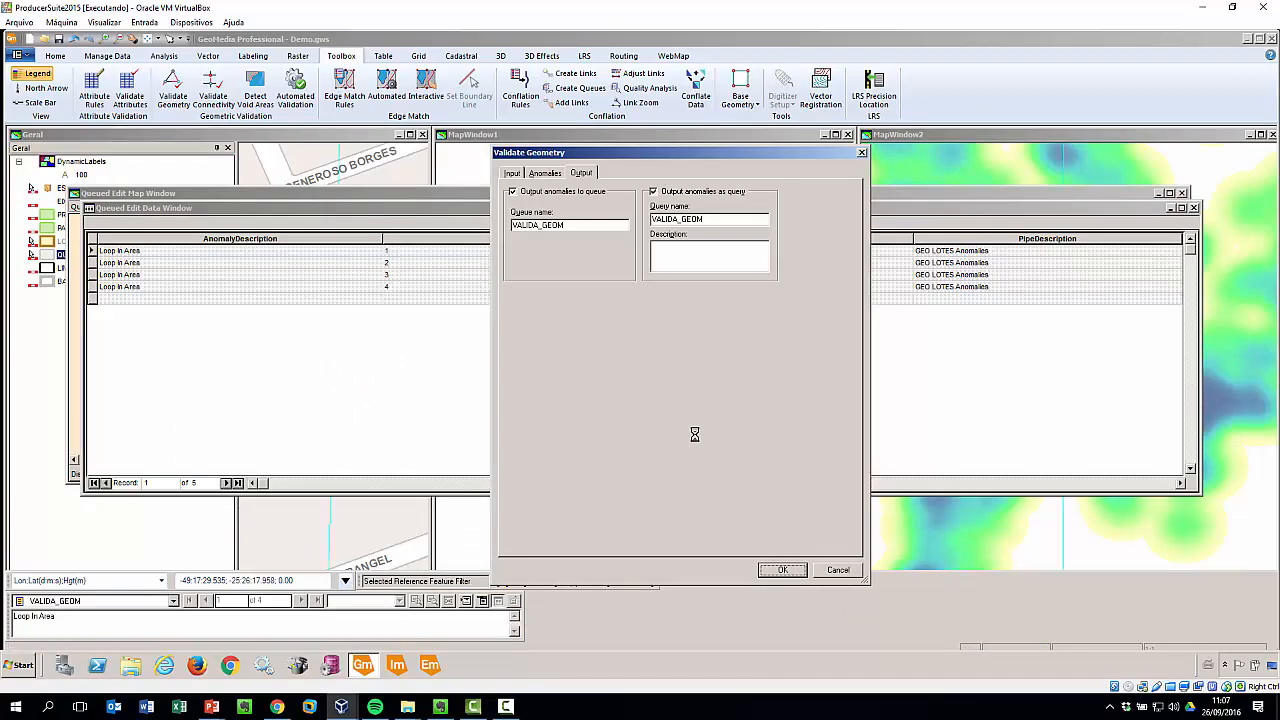
# - Move the queued edit data window aside and add GEO.LOTES from OOM_BASE_EDICAO to the Queued Edit Map Window's legend
pyautogui.moveTo(395, 216); pyautogui.dragTo(743, 290)
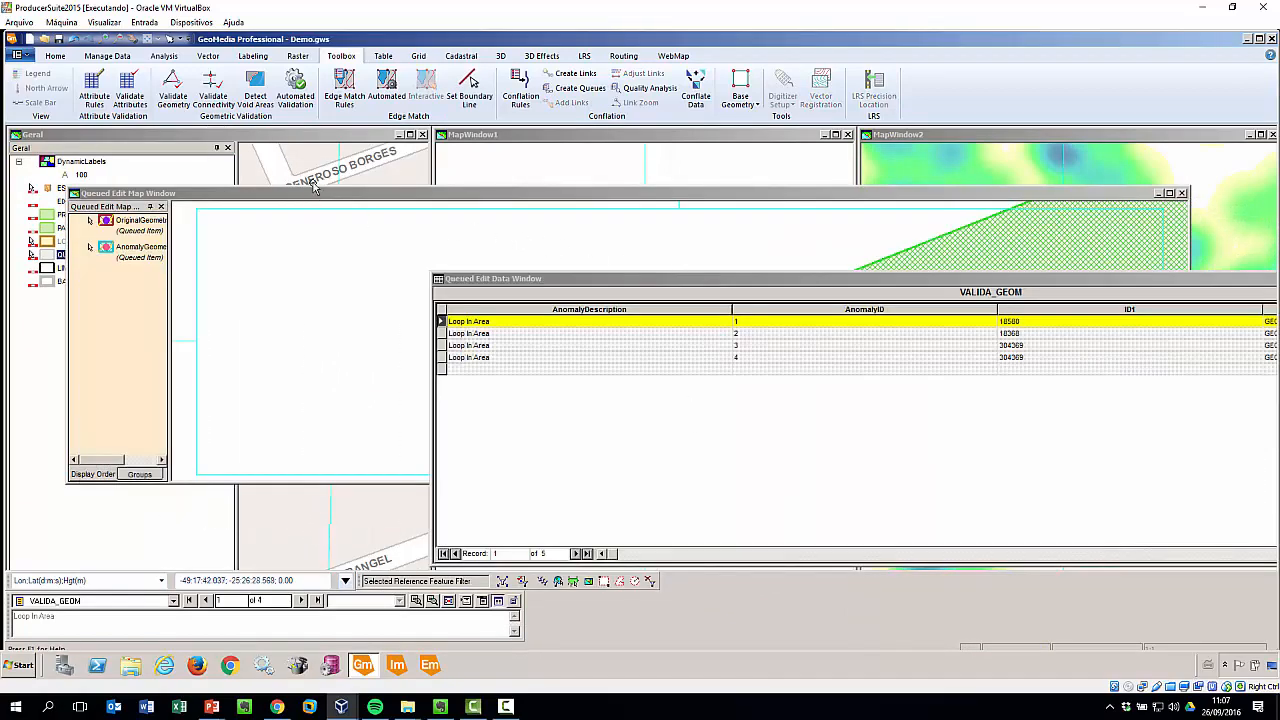
pyautogui.rightClick(81, 273)
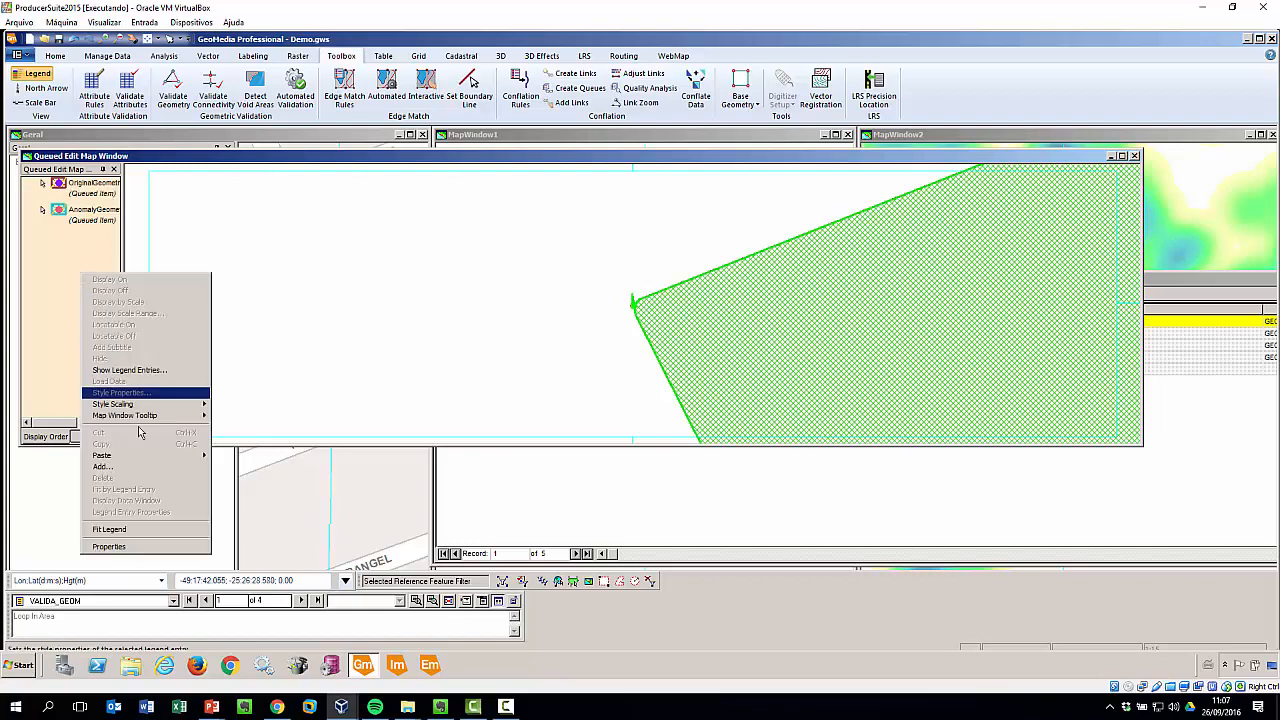
pyautogui.click(101, 466)
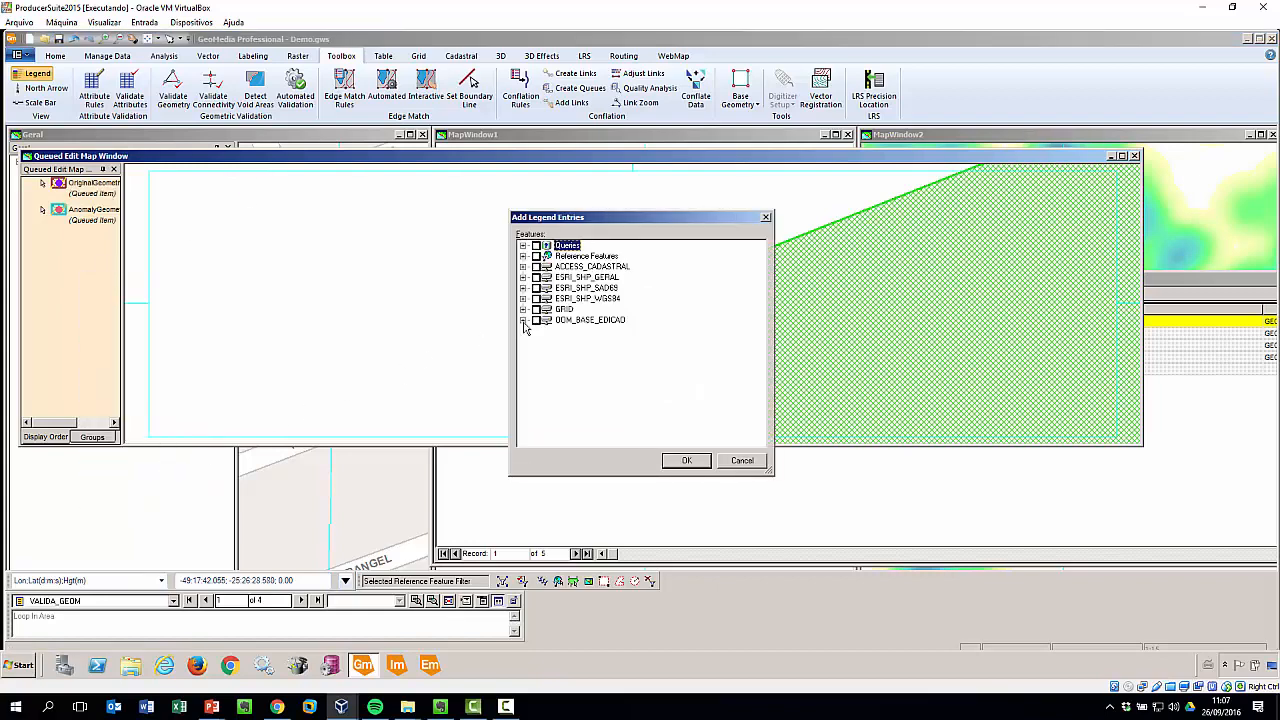
pyautogui.click(524, 326)
pyautogui.click(549, 416)
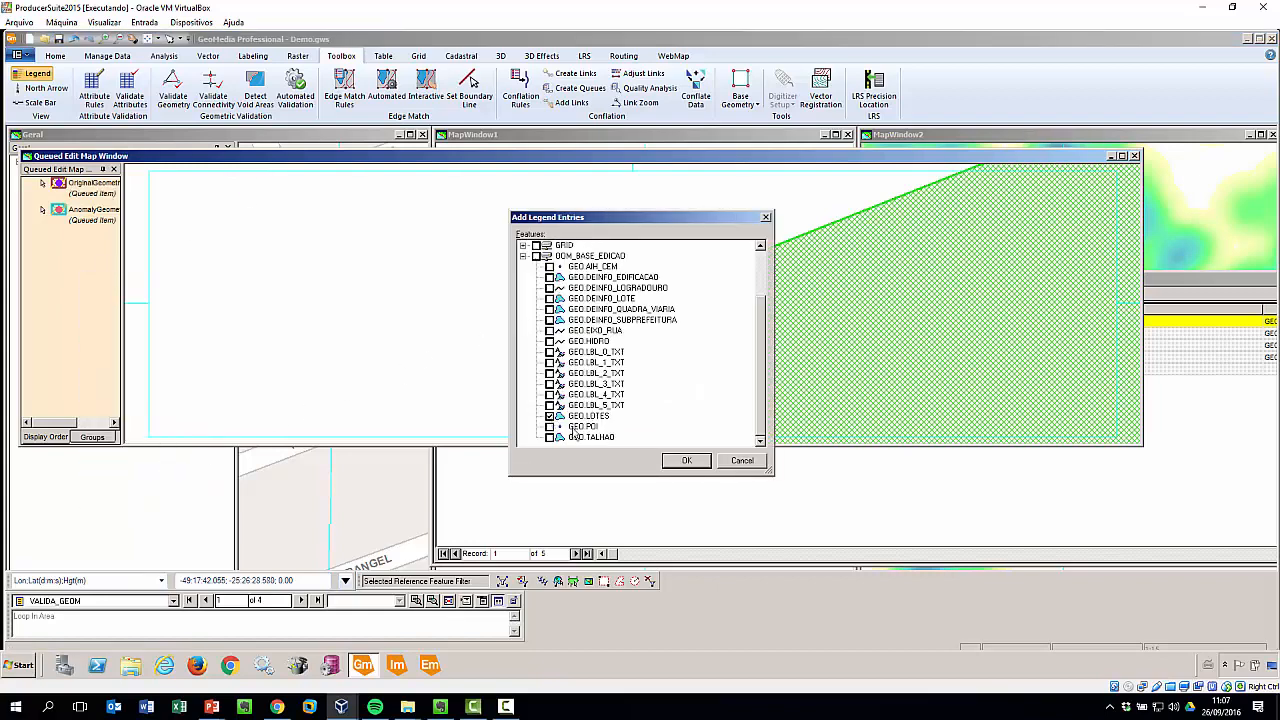
pyautogui.click(686, 460)
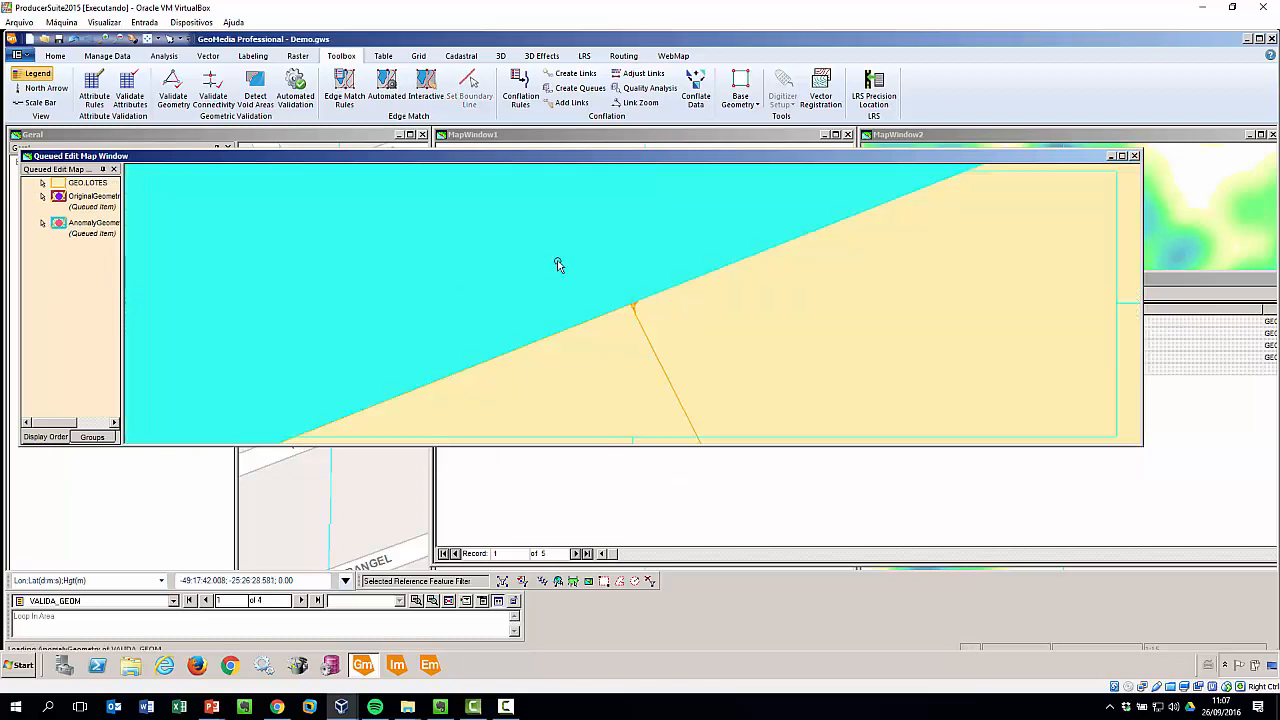
# - Make the GEO.LOTES legend entry non-locatable in the Queued Edit map window
pyautogui.rightClick(86, 183)
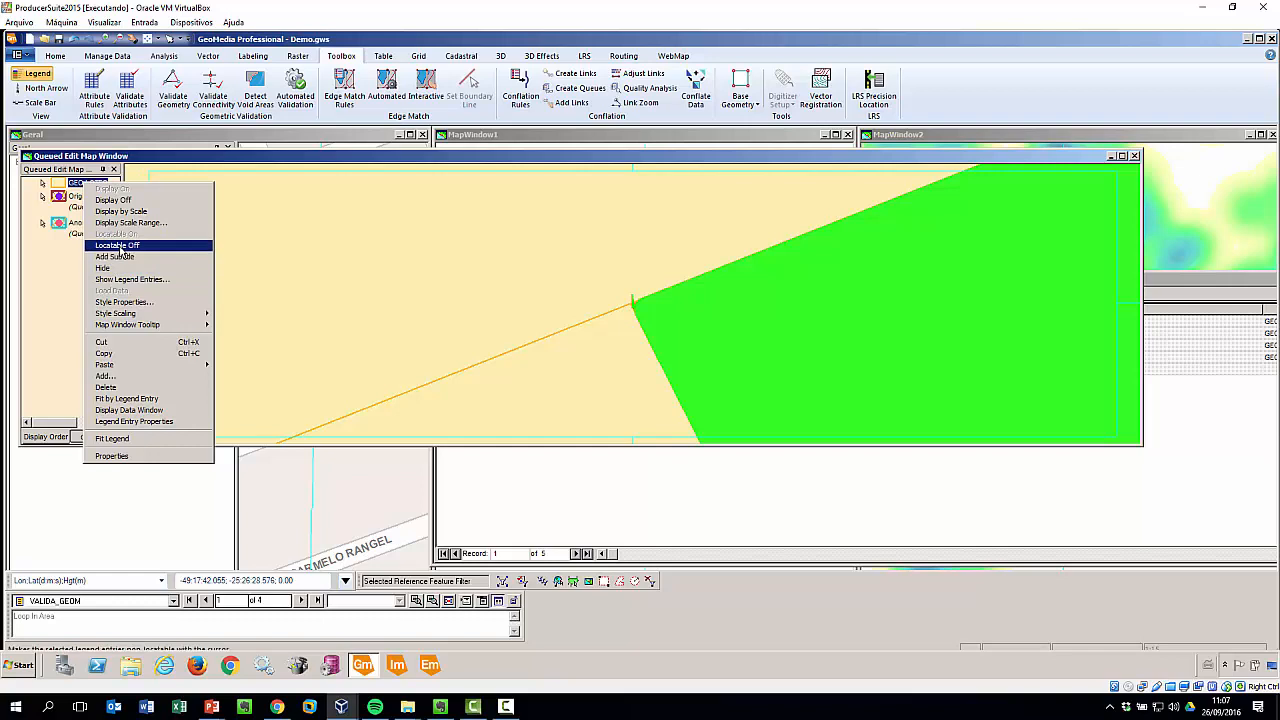
pyautogui.click(116, 246)
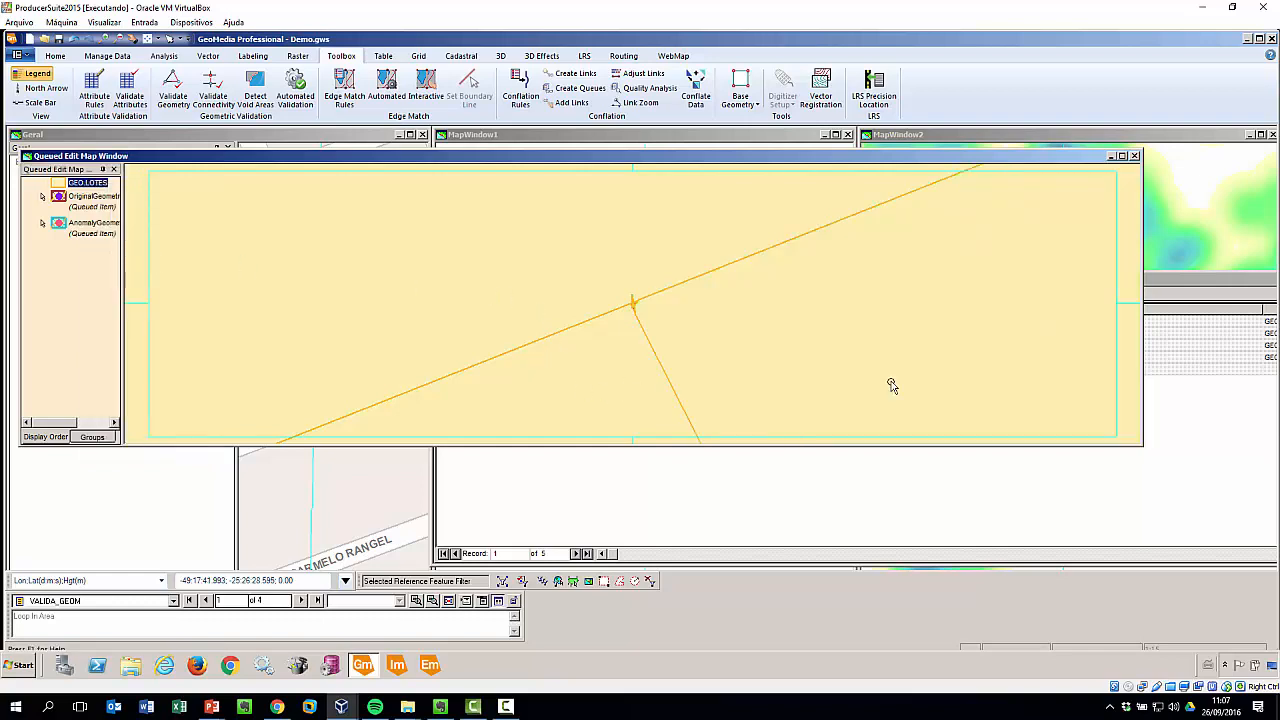
# - Undock the Queued Edit controls as a floating window and narrow the Queued Edit Data Window so the map window is less covered
pyautogui.click(1212, 283)
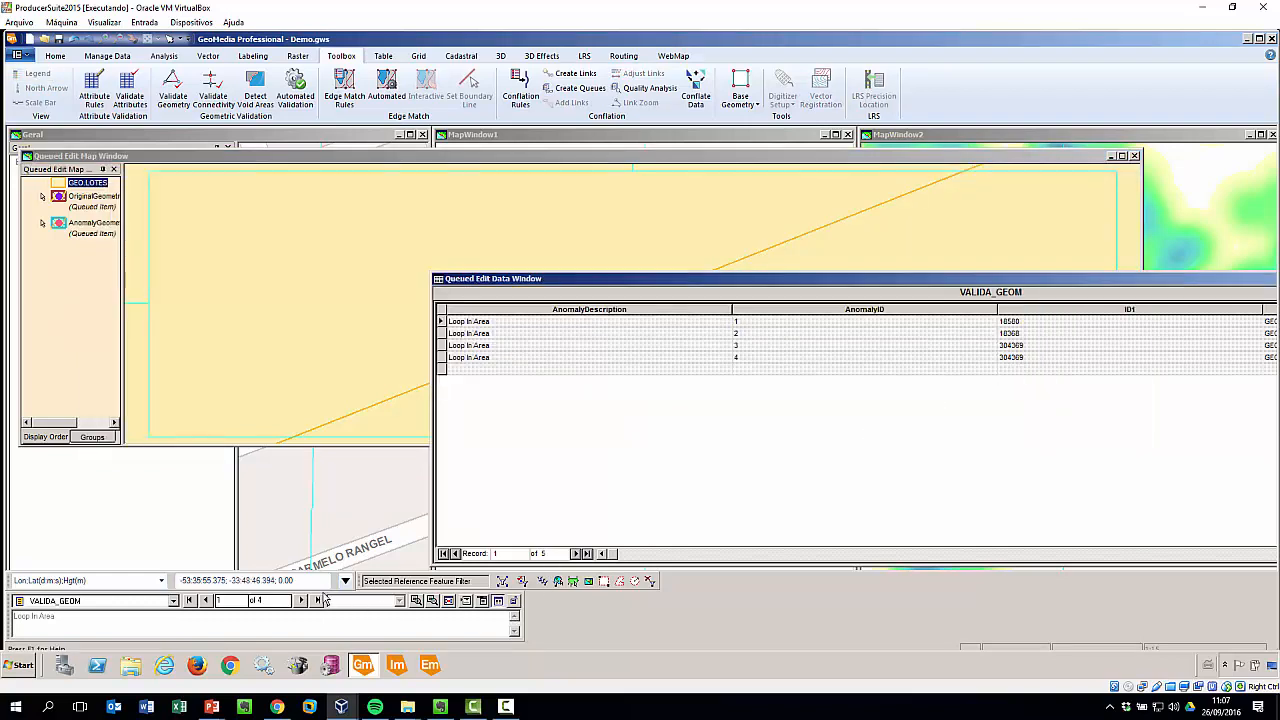
pyautogui.moveTo(8, 607); pyautogui.dragTo(603, 461)
pyautogui.moveTo(430, 273); pyautogui.dragTo(1108, 277)
pyautogui.moveTo(1190, 272); pyautogui.dragTo(905, 276)
pyautogui.moveTo(790, 268); pyautogui.dragTo(902, 280)
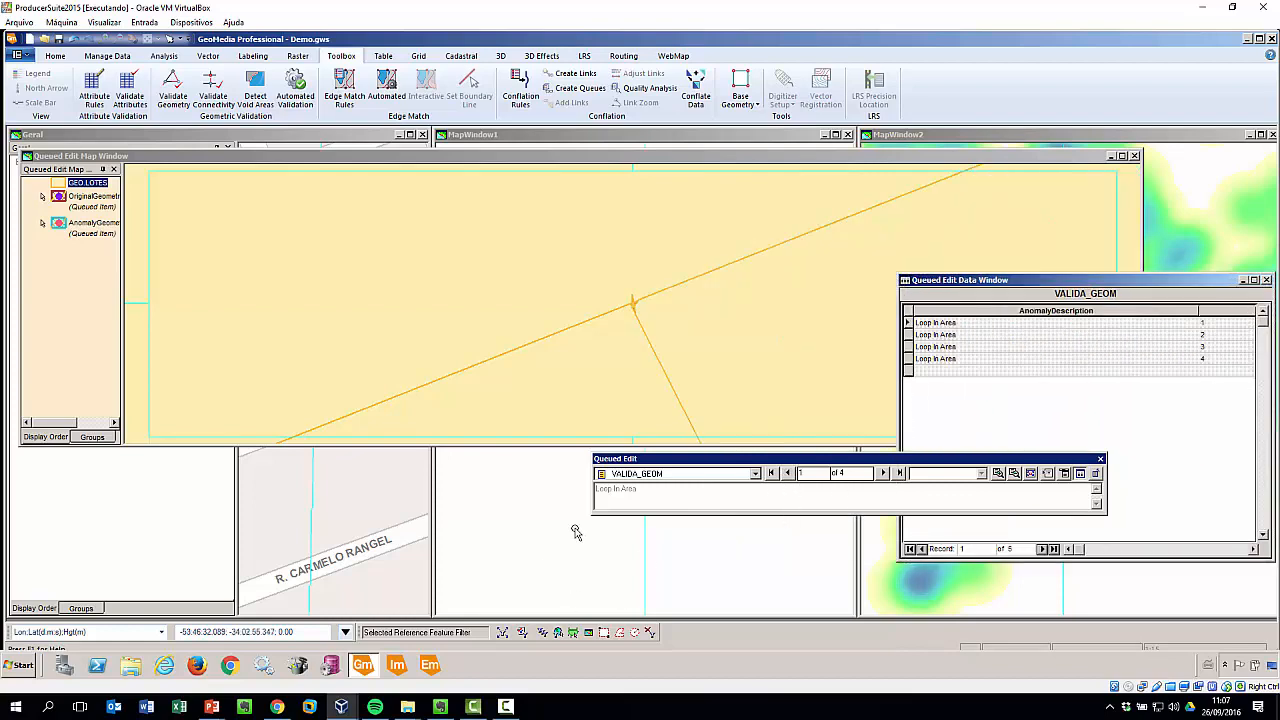
# - Step through all the VALIDA_GEOM anomaly records in the edit queue and return to the first one
pyautogui.click(883, 474)
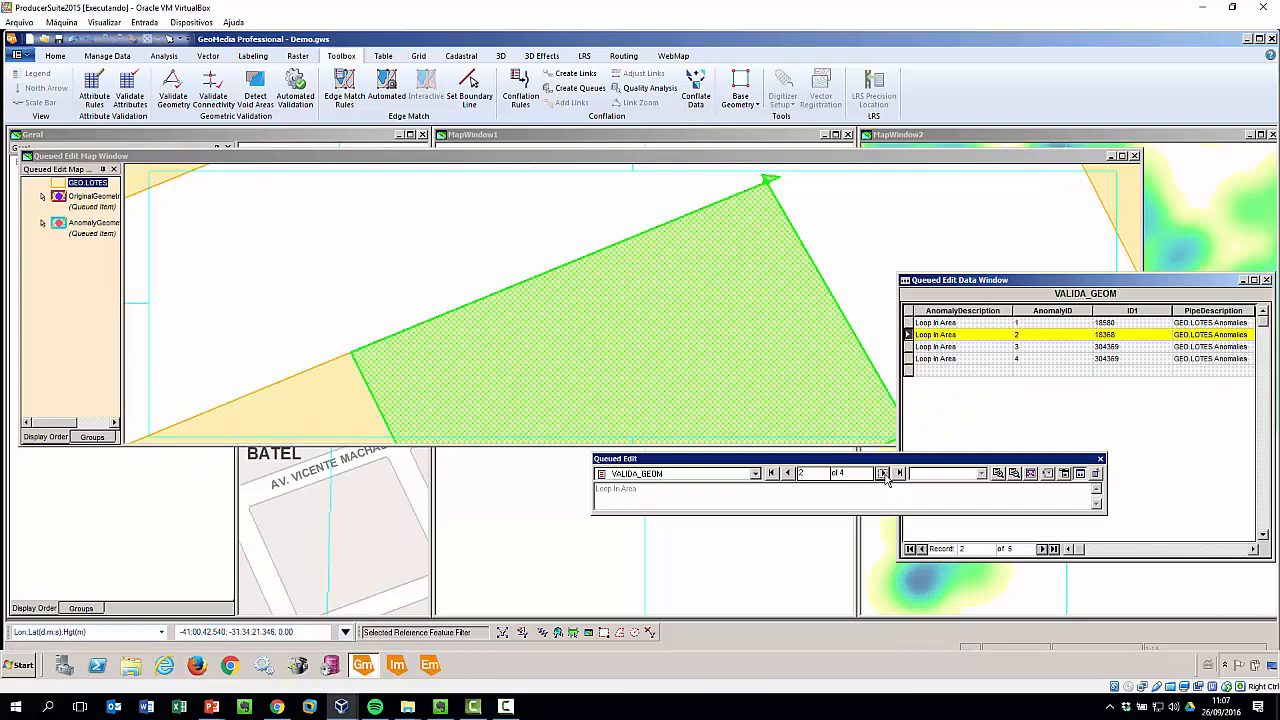
pyautogui.click(883, 474)
pyautogui.click(883, 474)
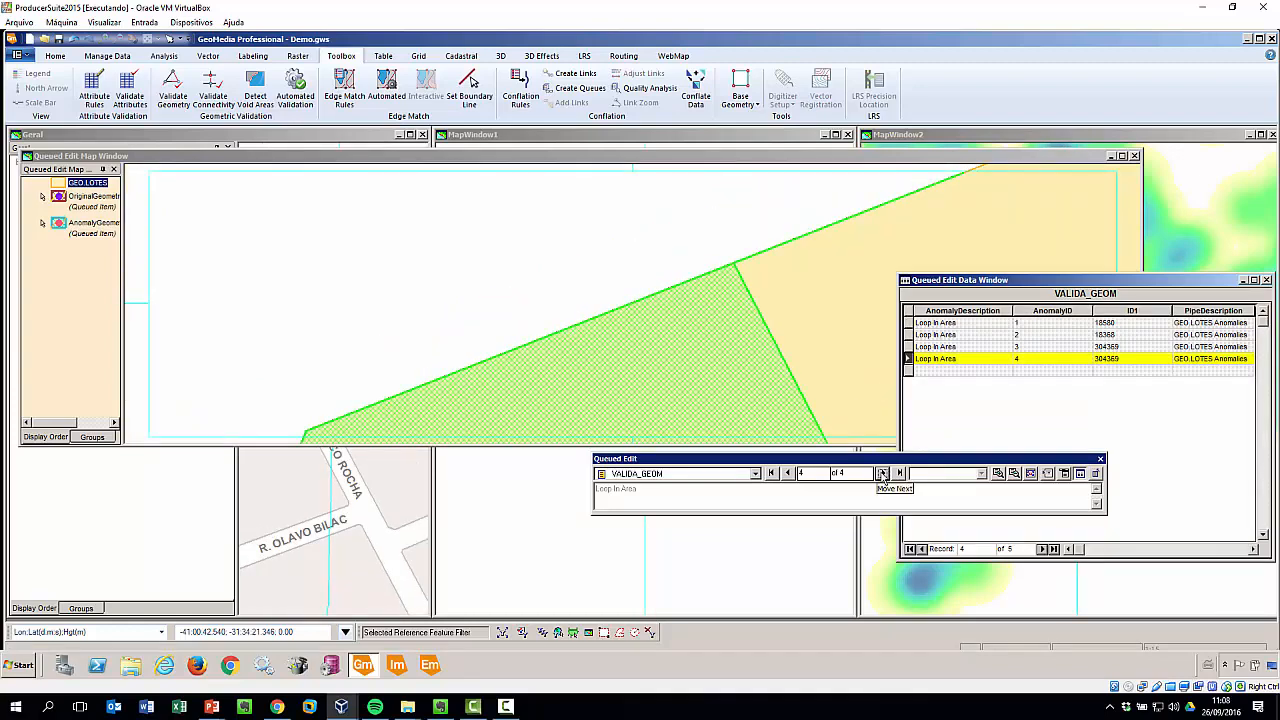
pyautogui.click(883, 474)
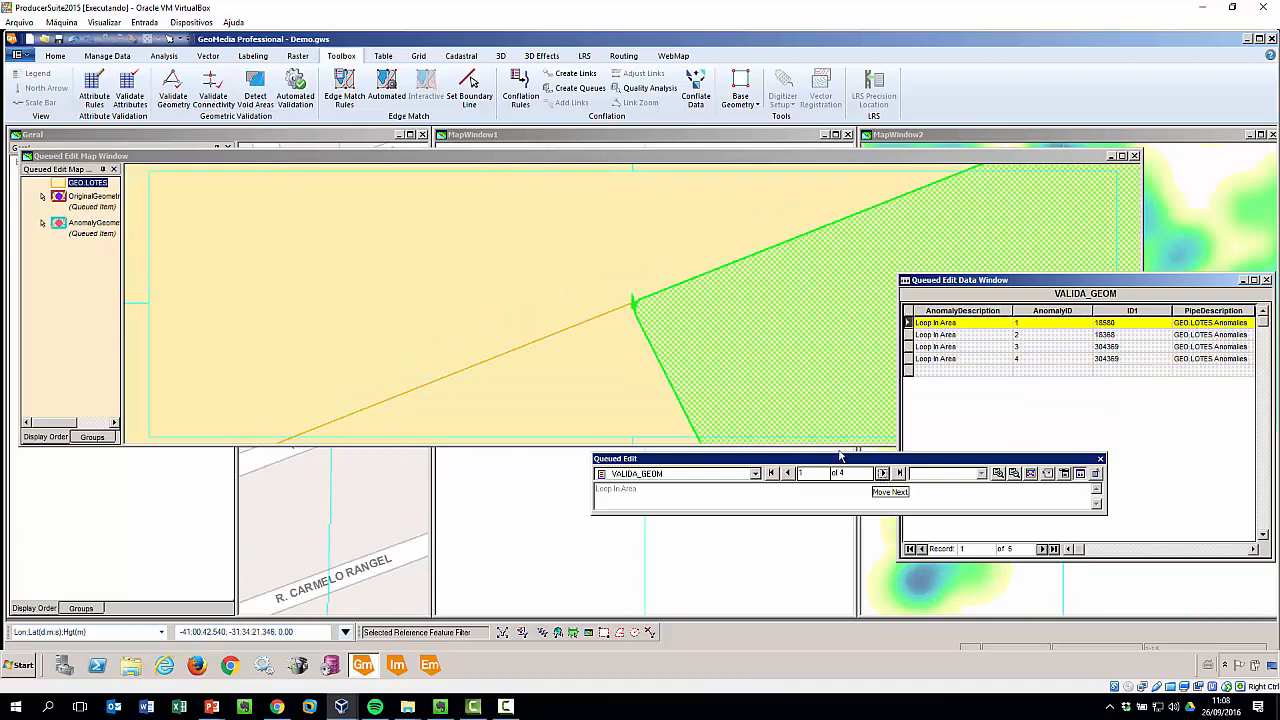
# - Examine the first anomaly's loop at the lot corner up close in the Queued Edit map
pyautogui.click(552, 252)
pyautogui.rightClick(537, 240)
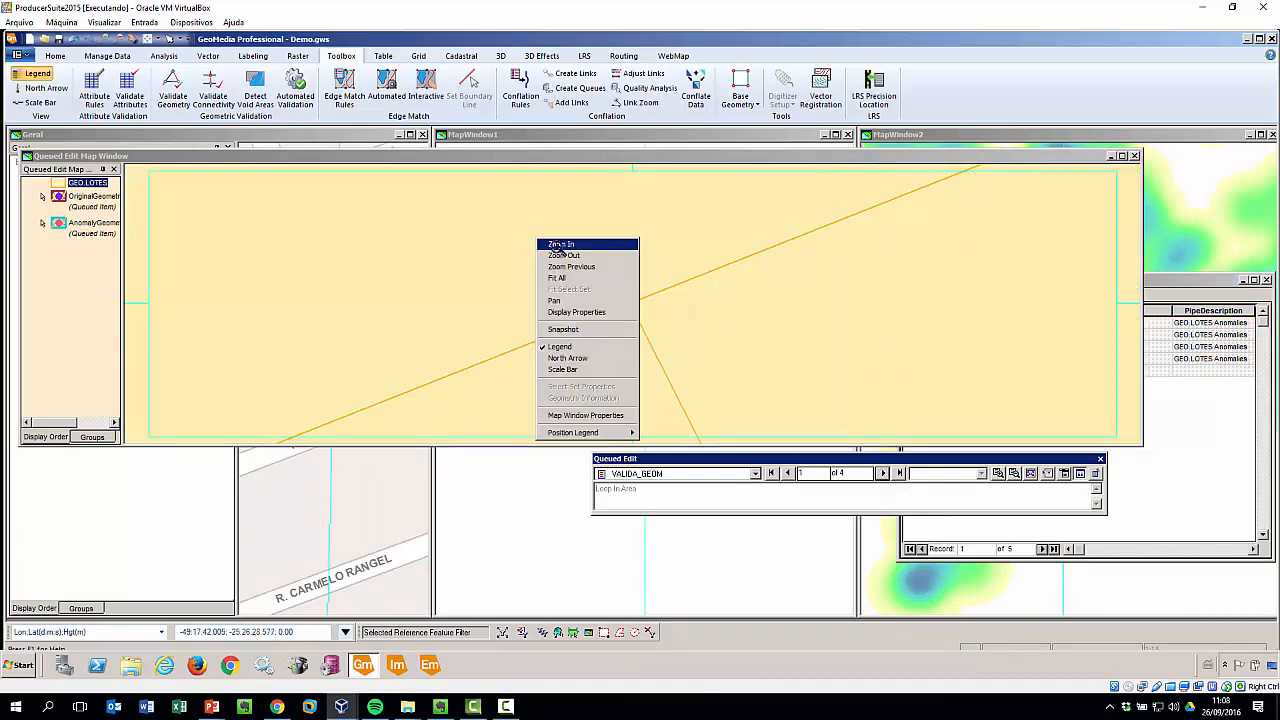
pyautogui.click(560, 246)
pyautogui.click(674, 343)
pyautogui.moveTo(566, 229); pyautogui.dragTo(786, 367)
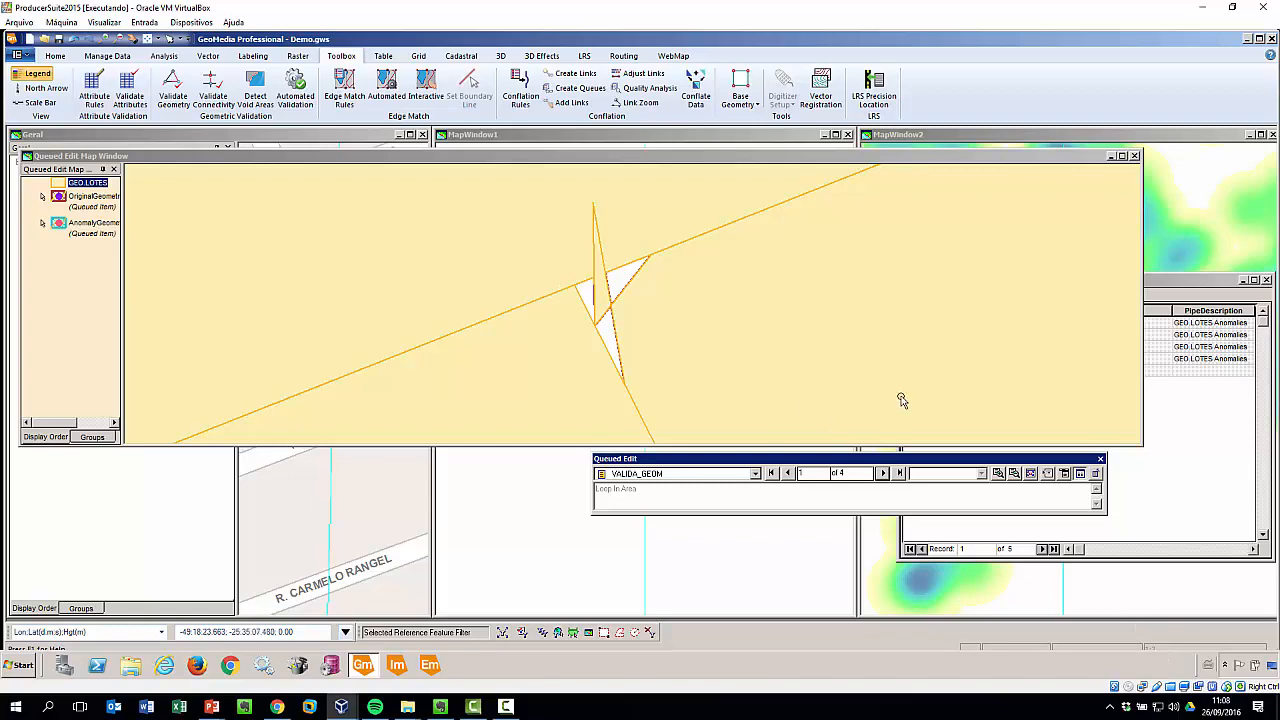
pyautogui.click(1259, 39)
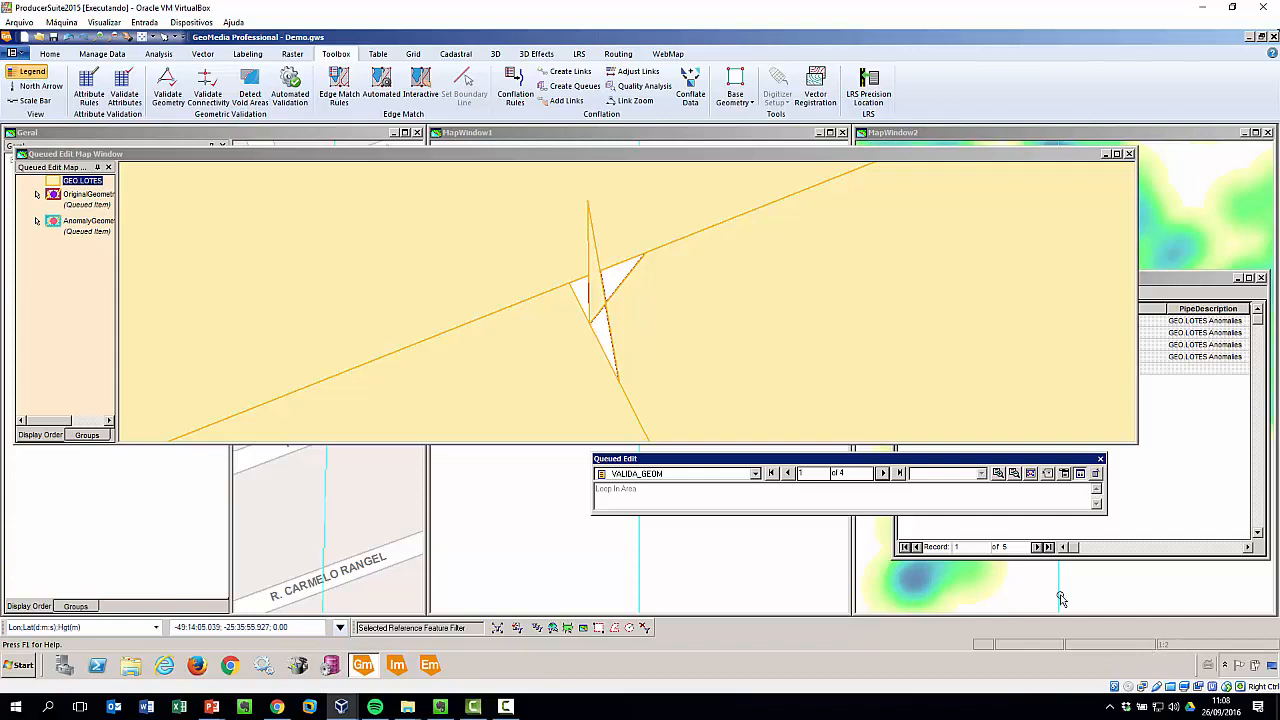
# - Measure the linear distance around the loop anomaly with the Measure Distance/Area tool
pyautogui.click(52, 55)
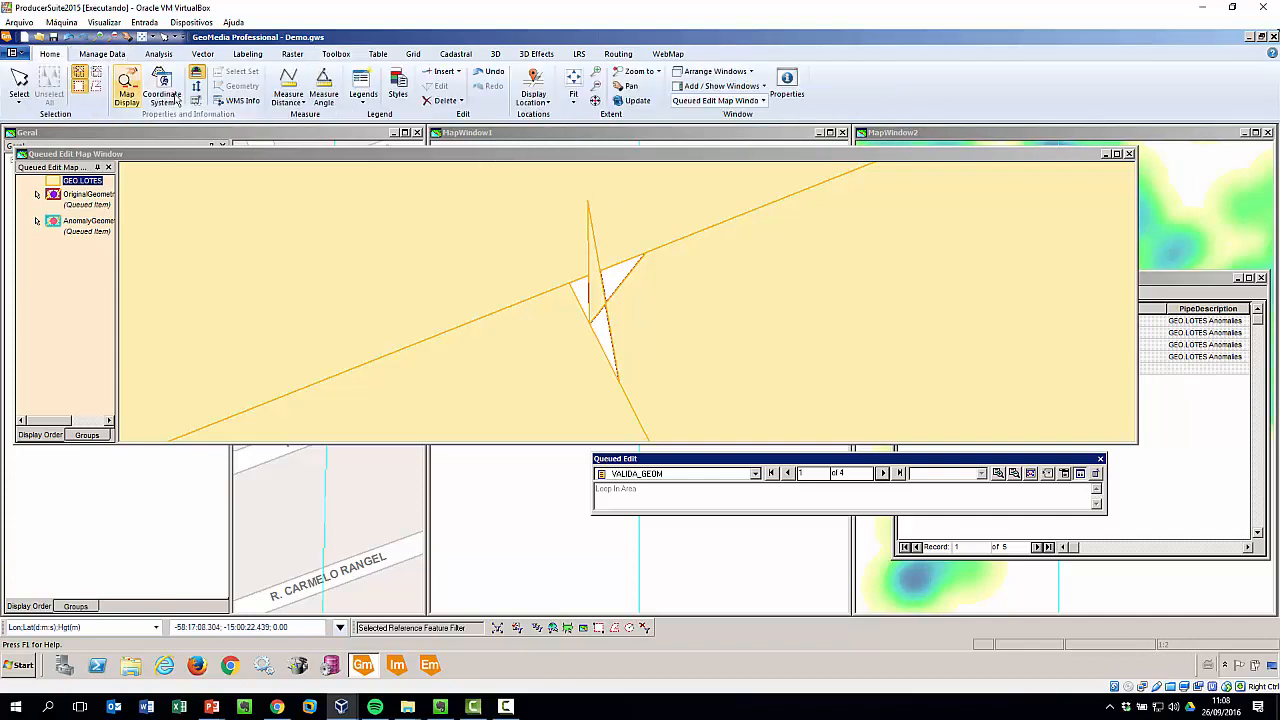
pyautogui.click(318, 98)
pyautogui.click(304, 103)
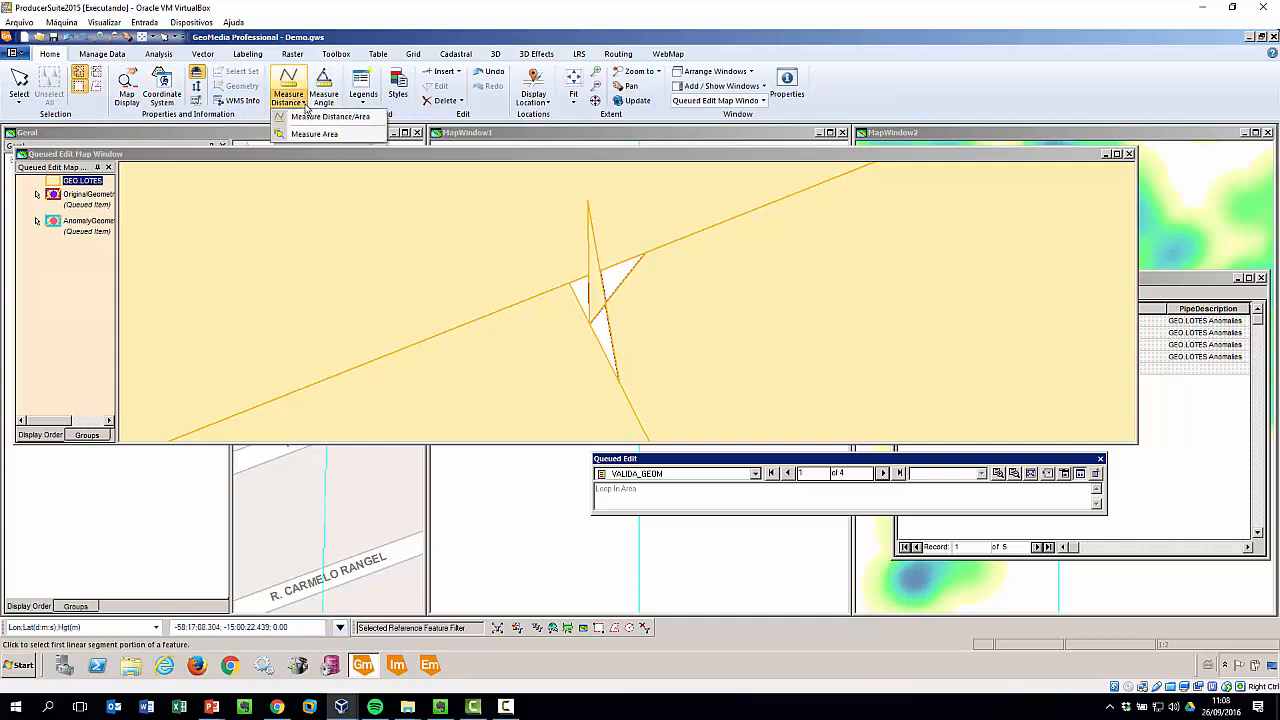
pyautogui.click(330, 116)
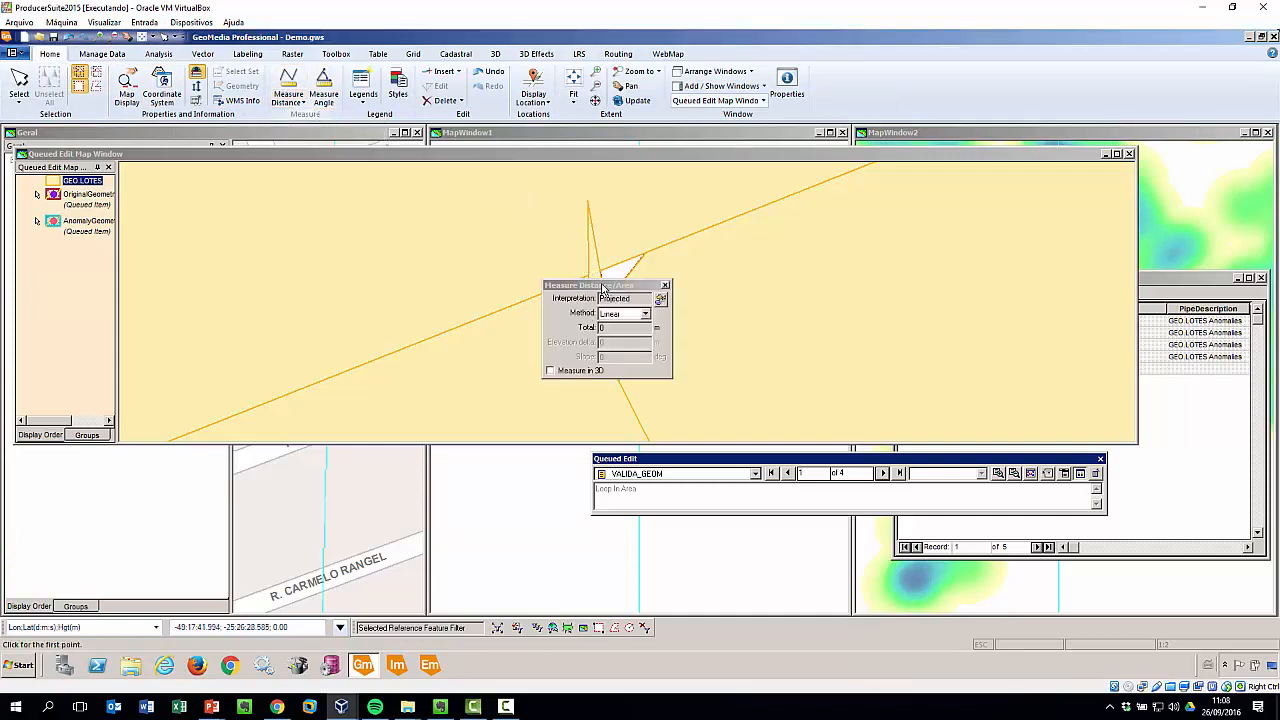
pyautogui.moveTo(603, 288); pyautogui.dragTo(793, 267)
pyautogui.click(633, 207)
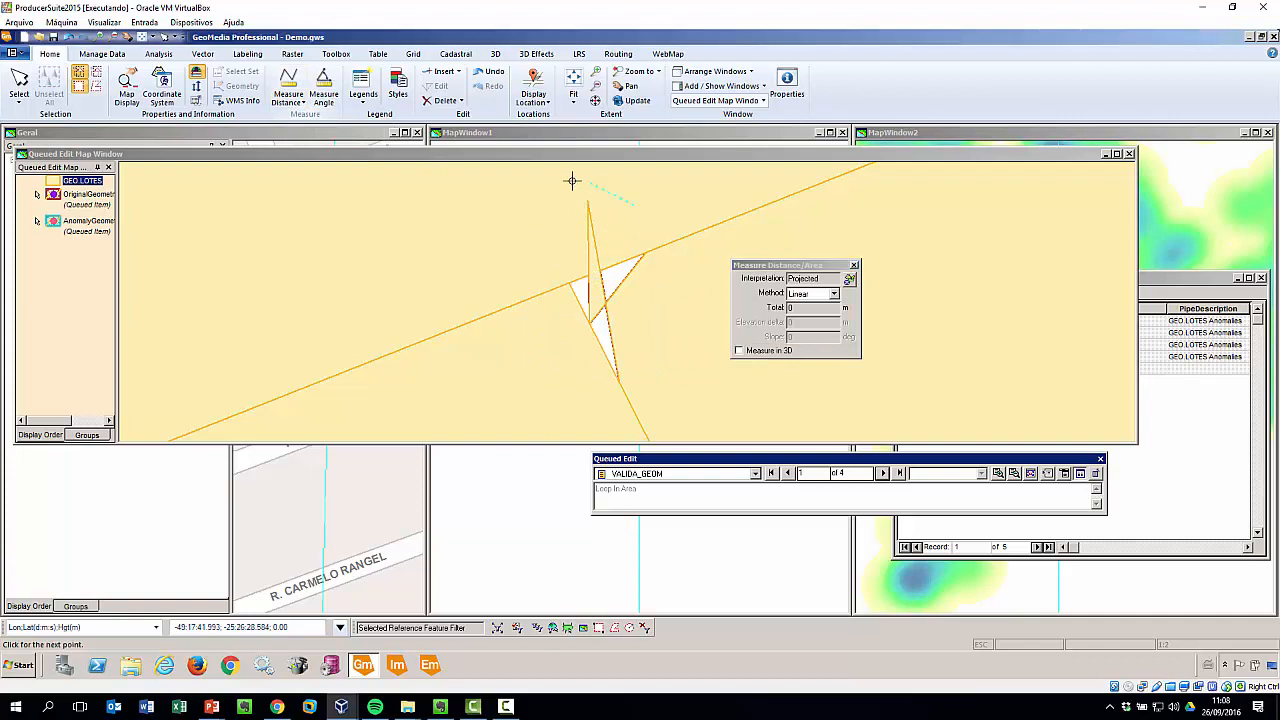
pyautogui.click(571, 181)
pyautogui.click(507, 240)
pyautogui.click(514, 312)
pyautogui.click(562, 359)
pyautogui.click(638, 389)
pyautogui.click(675, 350)
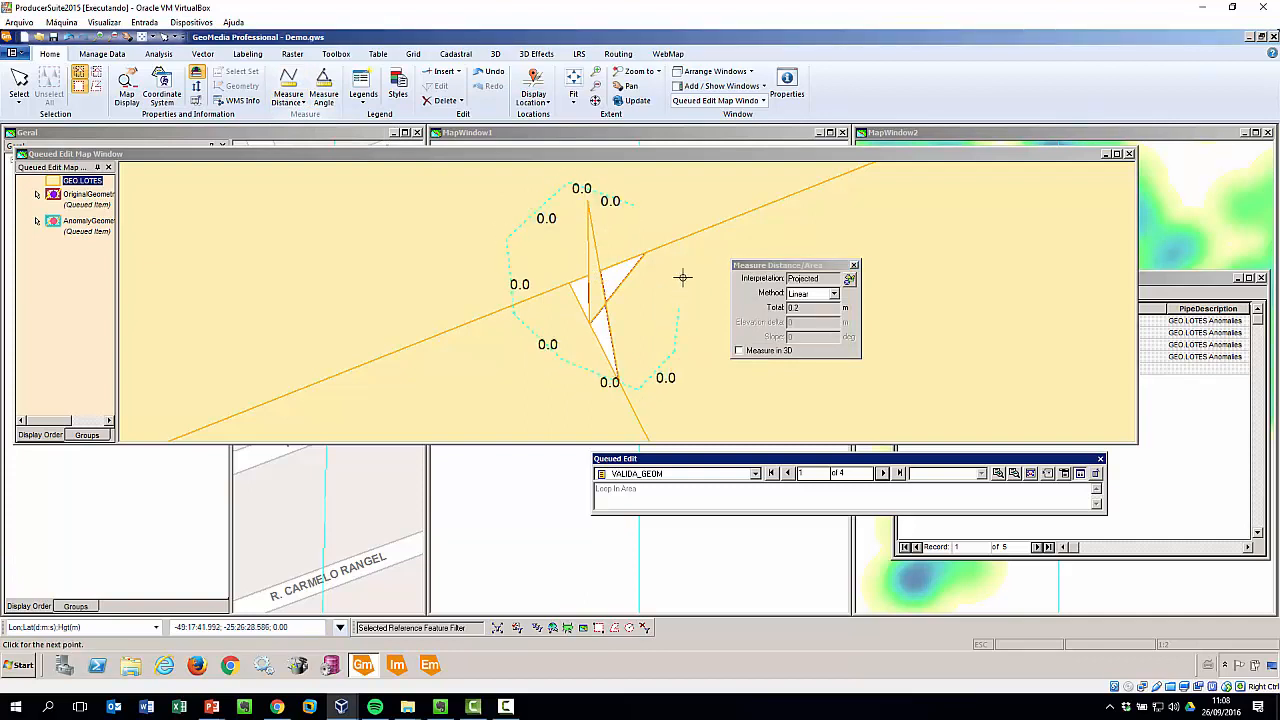
pyautogui.click(682, 296)
pyautogui.click(685, 250)
pyautogui.click(670, 220)
# - Switch the measuring method to Area and outline the loop anomaly to measure the region around it
pyautogui.click(834, 294)
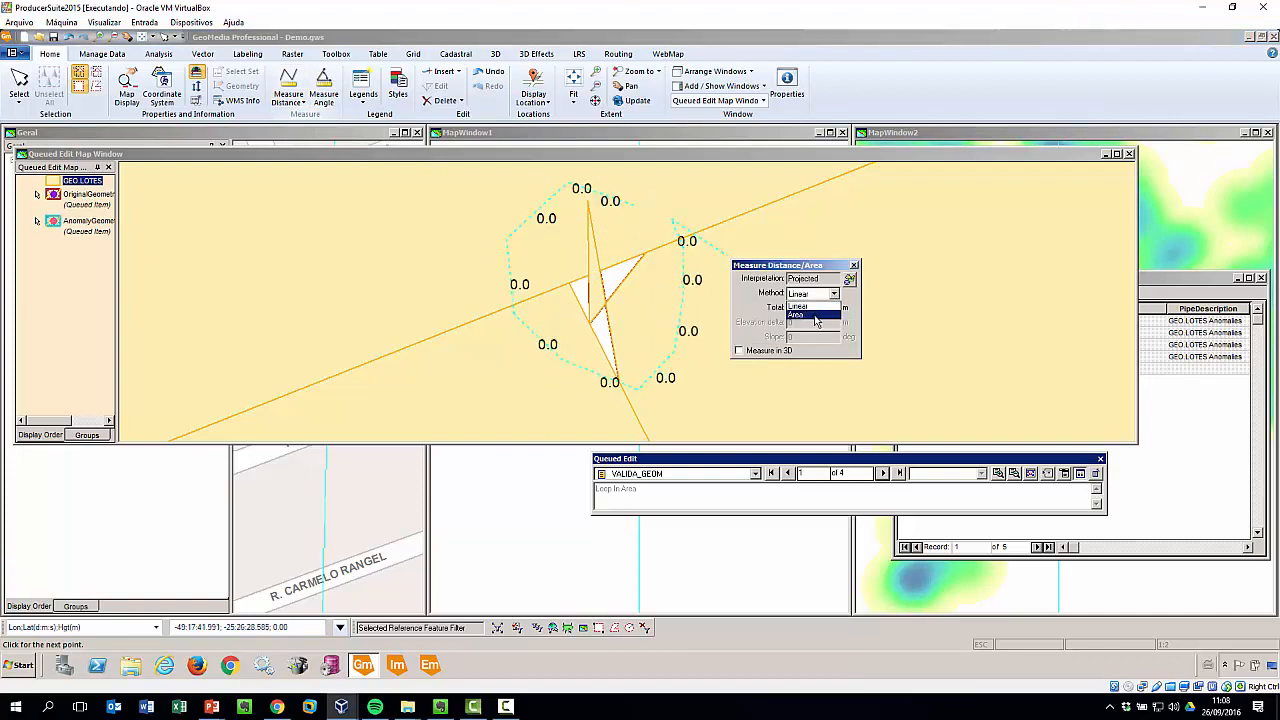
pyautogui.click(812, 318)
pyautogui.click(587, 187)
pyautogui.click(519, 223)
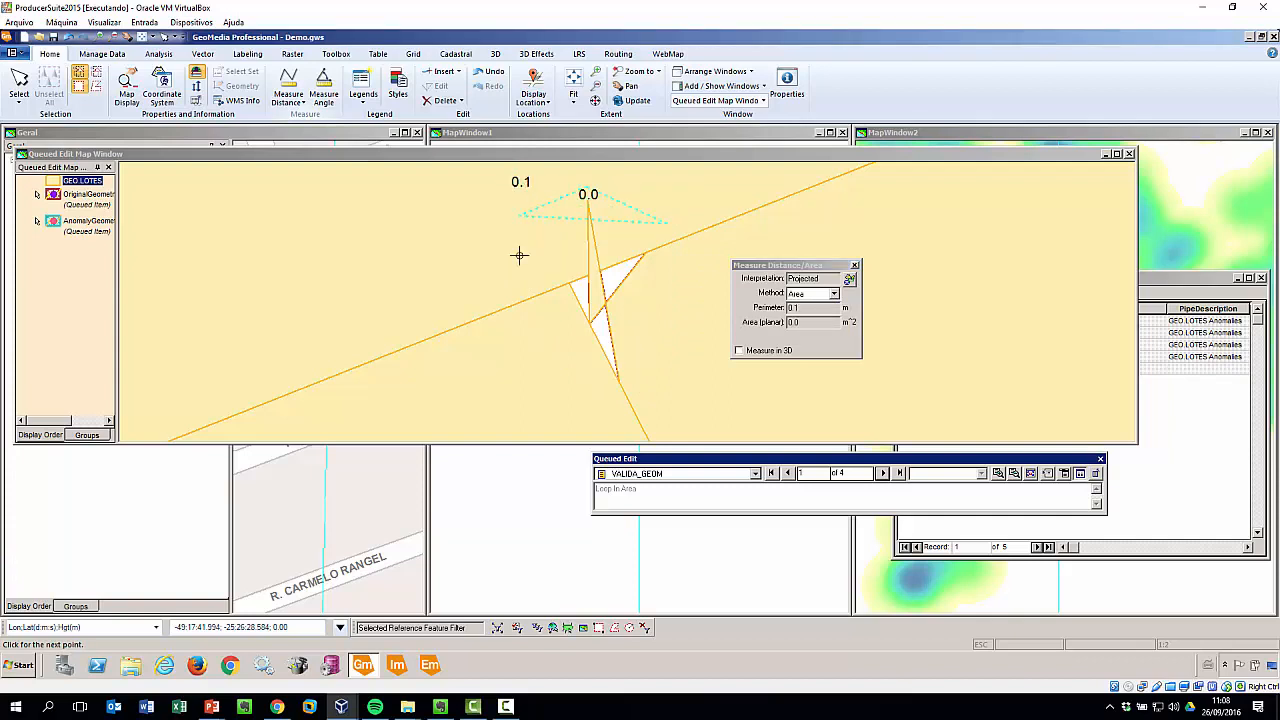
pyautogui.click(527, 300)
pyautogui.click(567, 370)
pyautogui.click(620, 393)
pyautogui.click(648, 376)
pyautogui.click(670, 298)
pyautogui.click(677, 255)
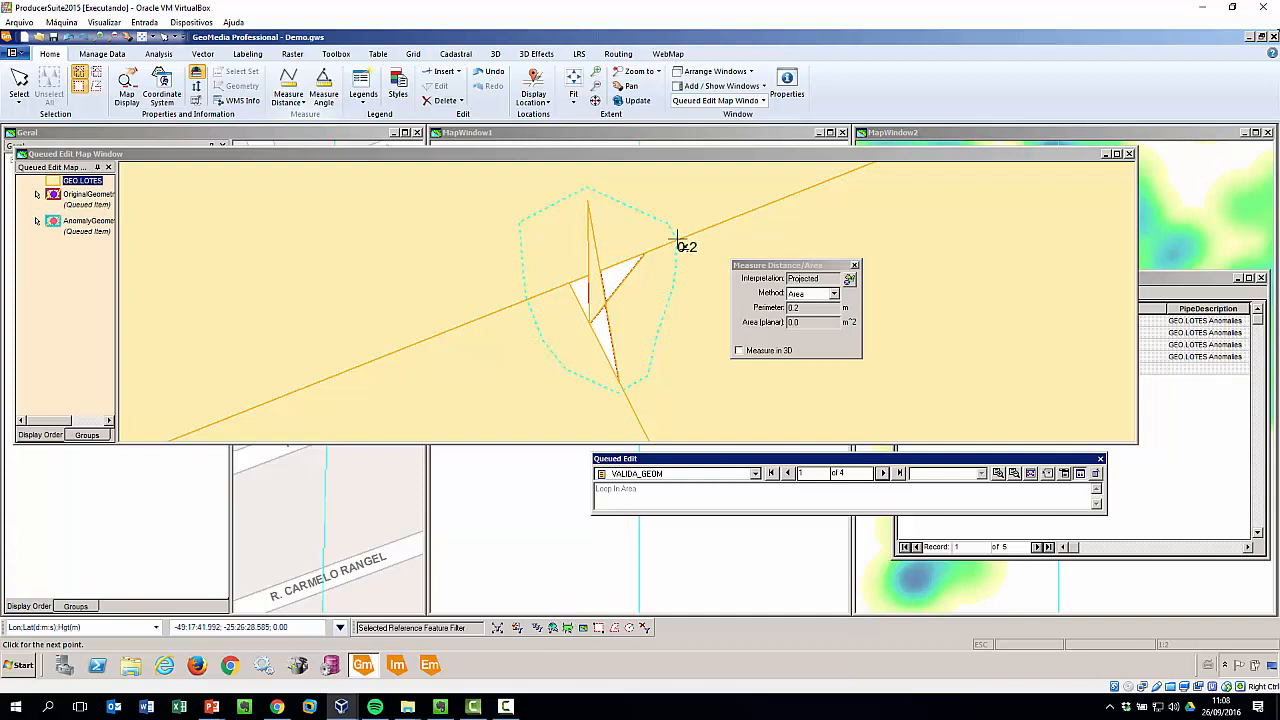
# - Set the area precision to .1234567 in Units and Formats, and finish the area measurement around the loop
pyautogui.click(849, 280)
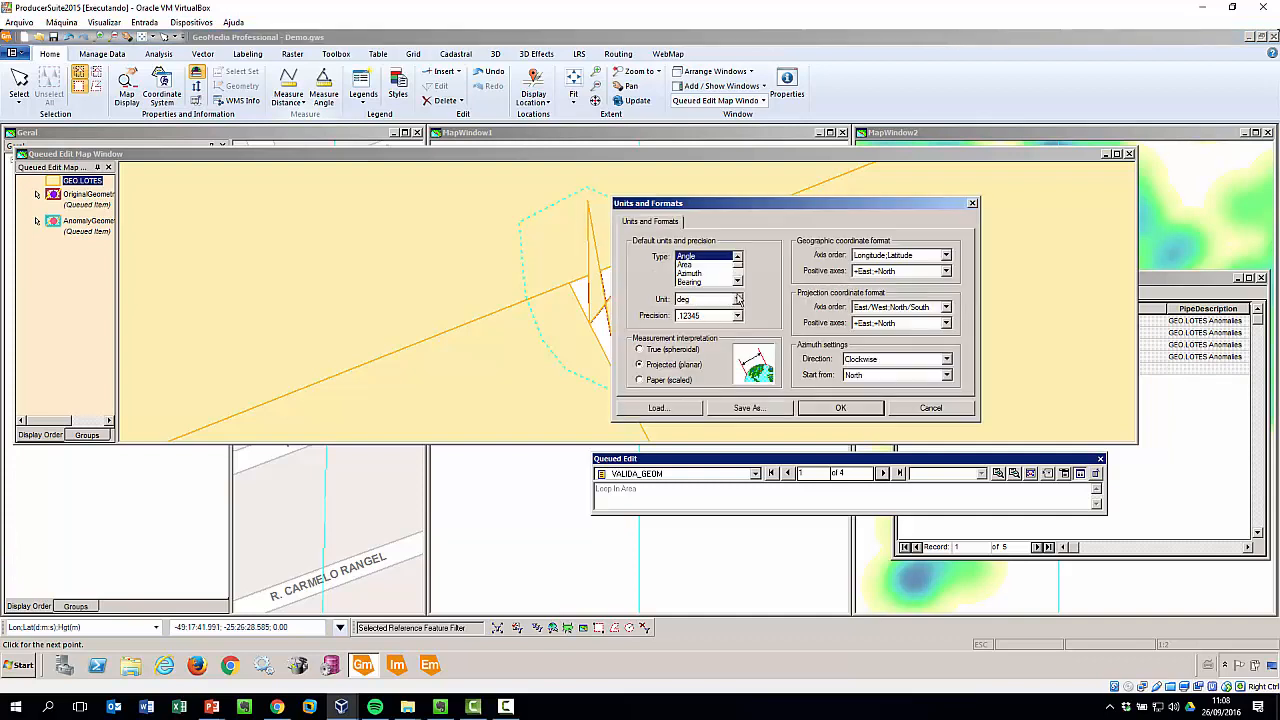
pyautogui.moveTo(736, 264); pyautogui.dragTo(738, 271)
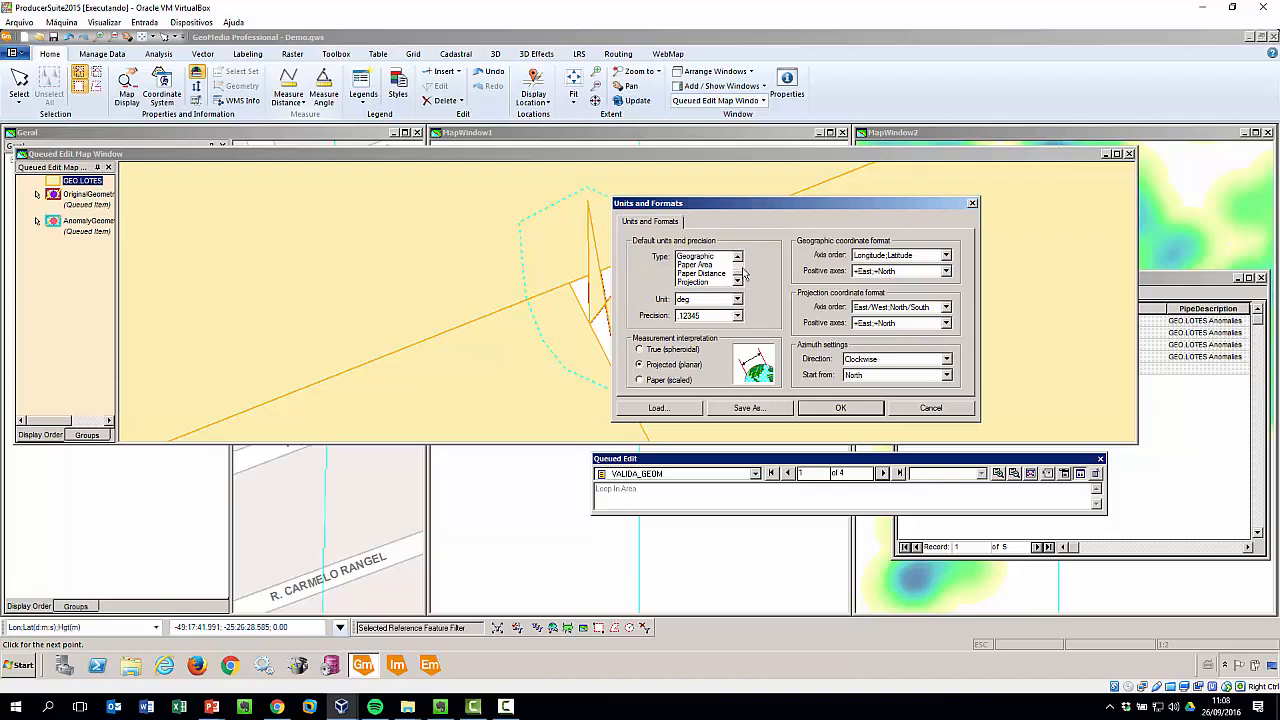
pyautogui.scroll(3, 720, 270)
pyautogui.click(703, 265)
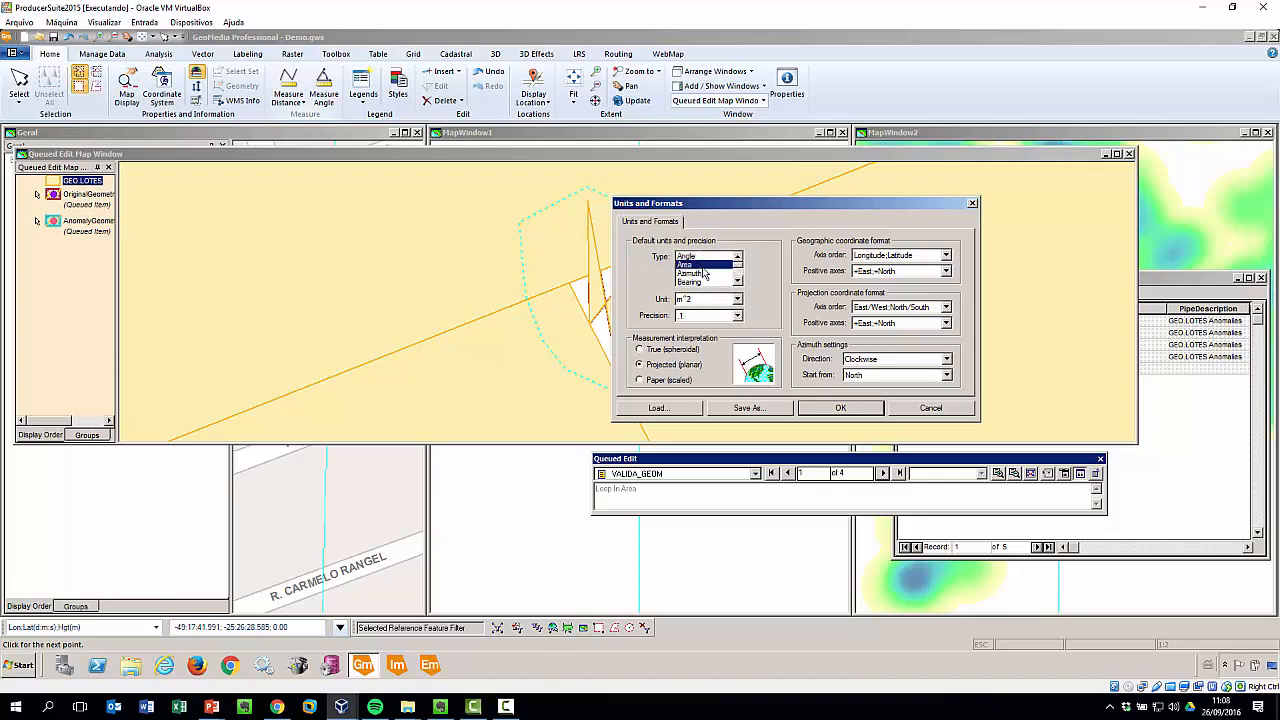
pyautogui.click(737, 315)
pyautogui.click(705, 363)
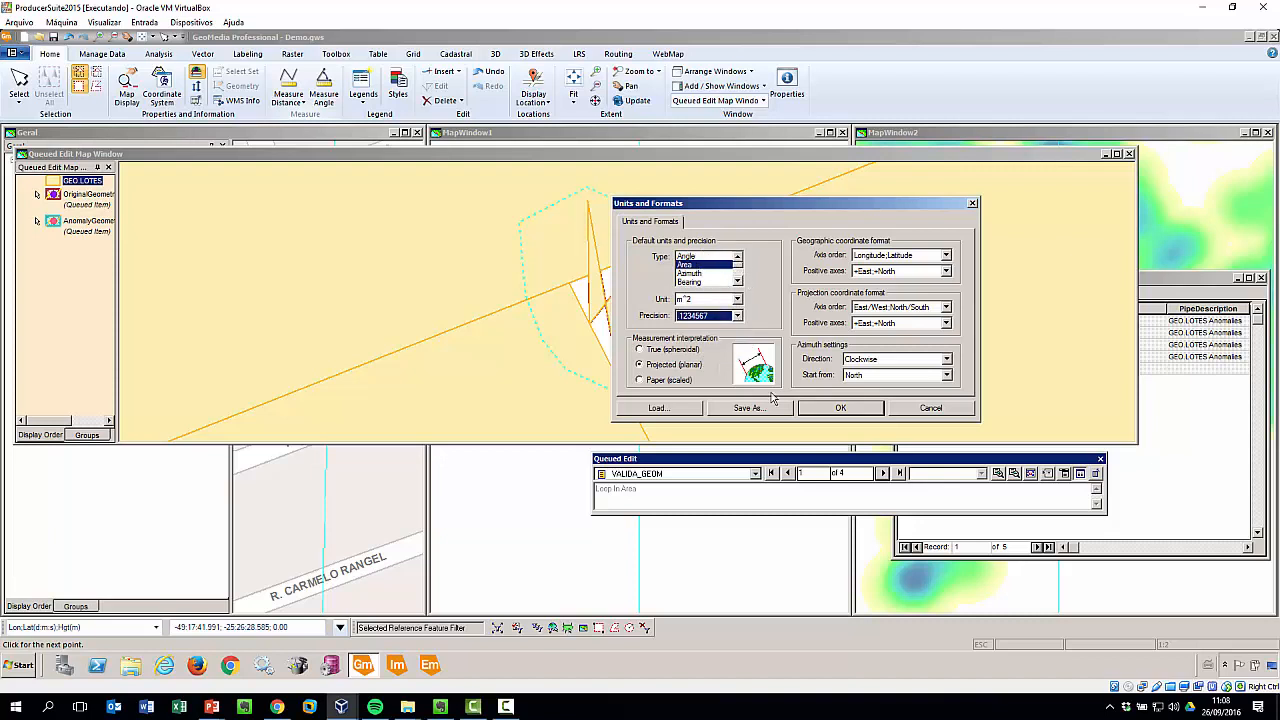
pyautogui.click(840, 409)
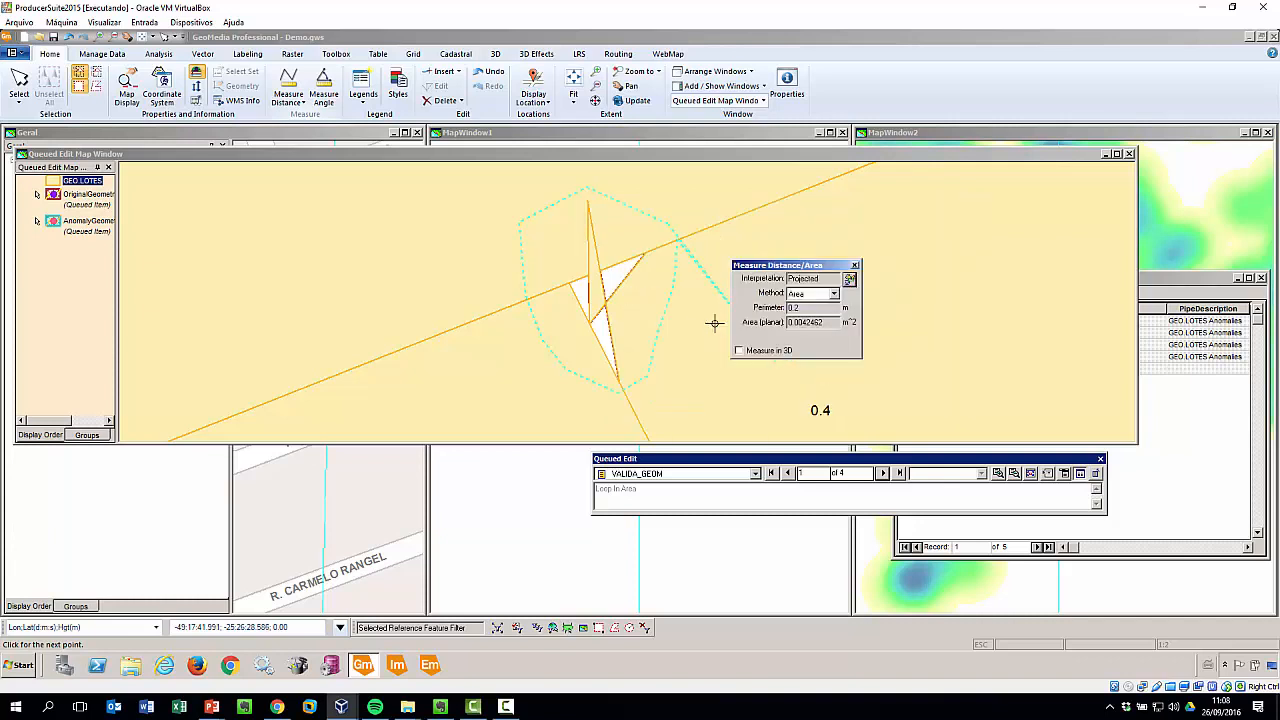
pyautogui.doubleClick(670, 231)
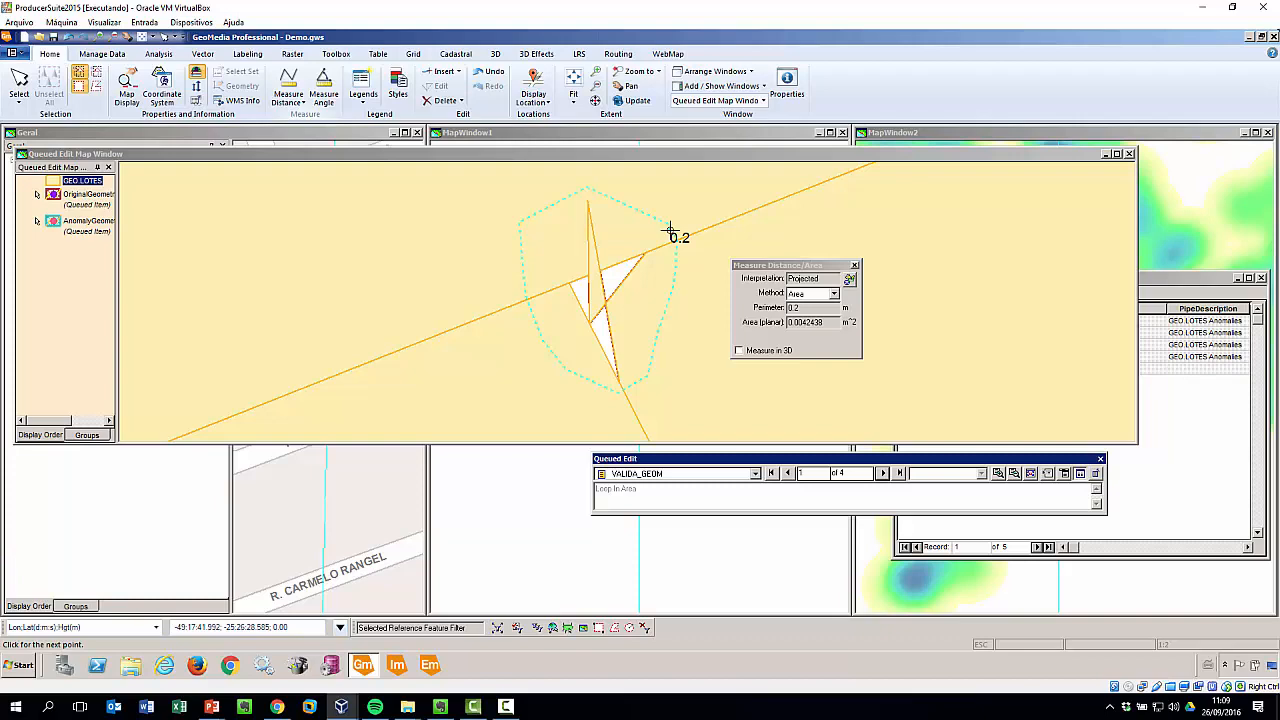
pyautogui.press('Escape')
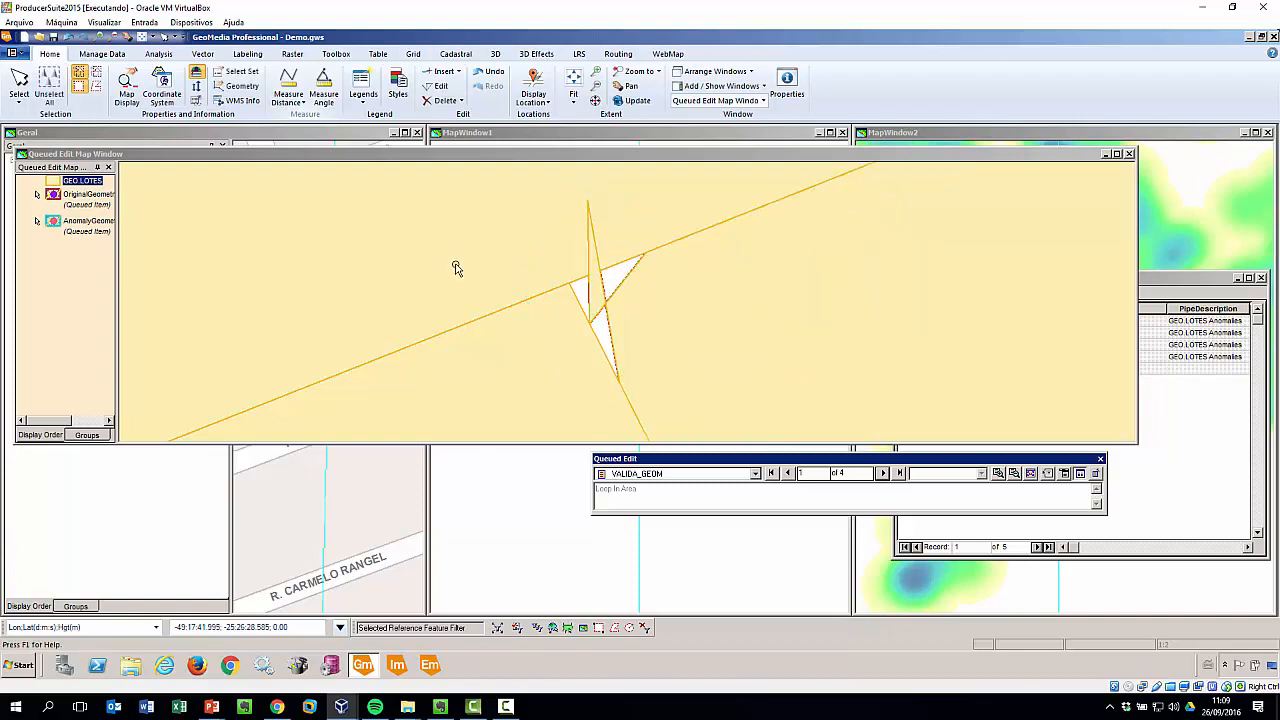
# - Make the OriginalGeometry and AnomalyGeometry legend entries non-locatable
pyautogui.click(643, 300)
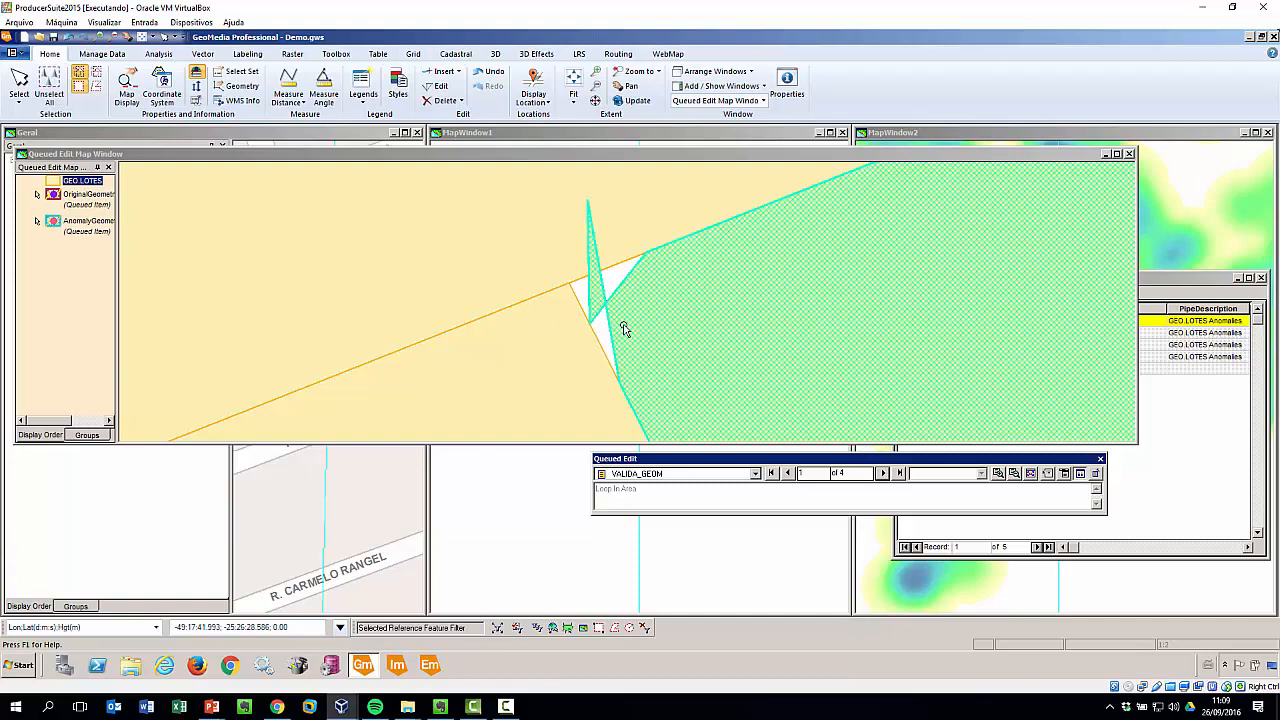
pyautogui.rightClick(66, 196)
pyautogui.keyDown('ctrl'); pyautogui.click(63, 224); pyautogui.keyUp('ctrl')
pyautogui.rightClick(63, 225)
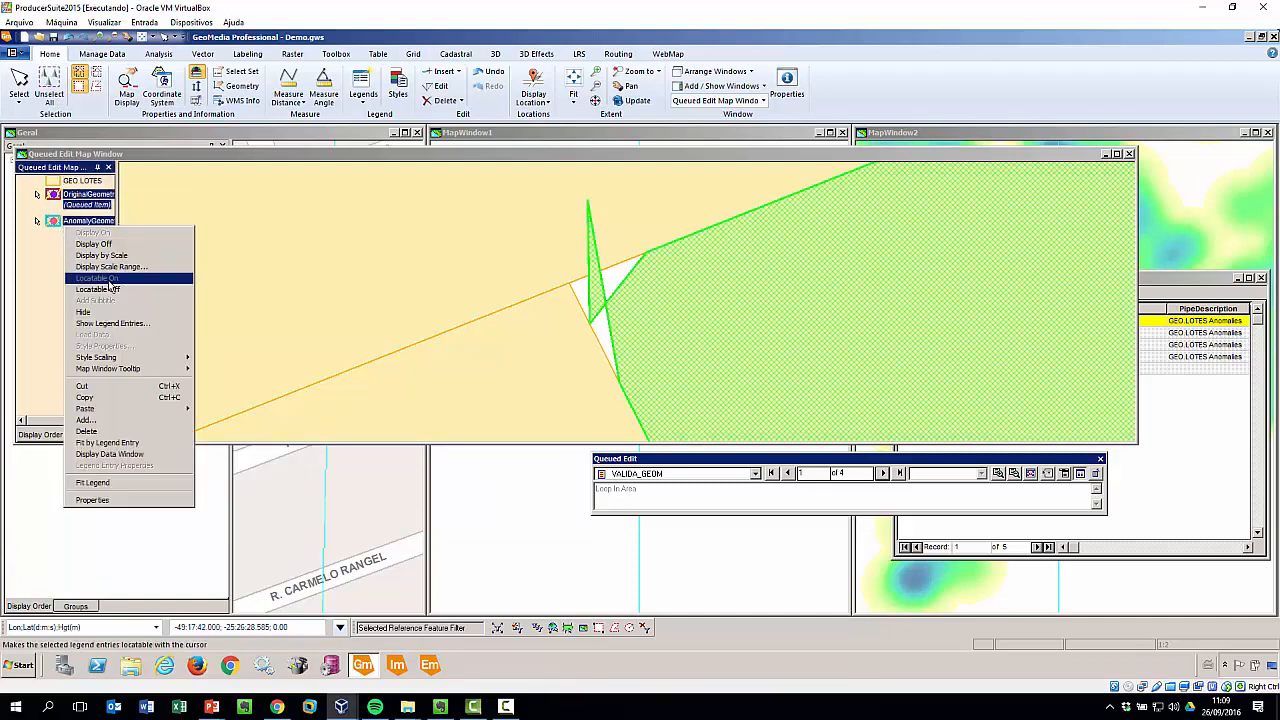
pyautogui.click(107, 298)
# - Make the GEO.LOTES legend entry locatable so its lots can be selected in the map
pyautogui.click(82, 183)
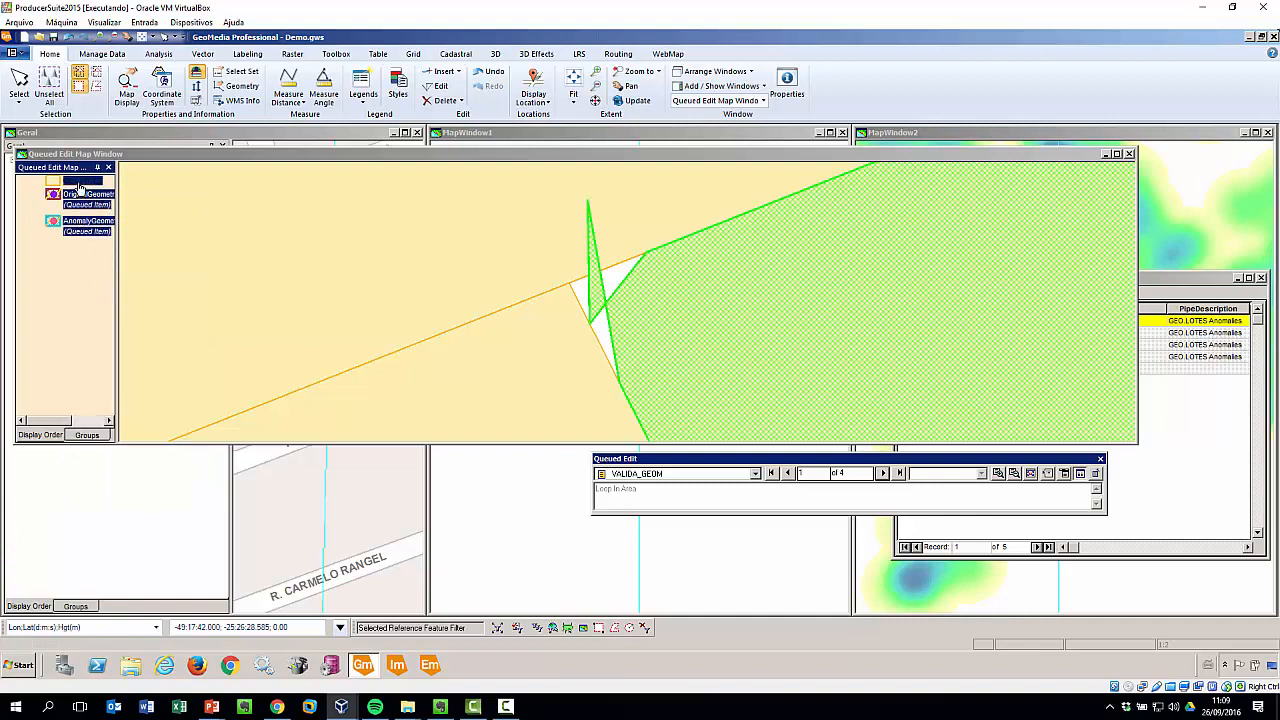
pyautogui.rightClick(82, 183)
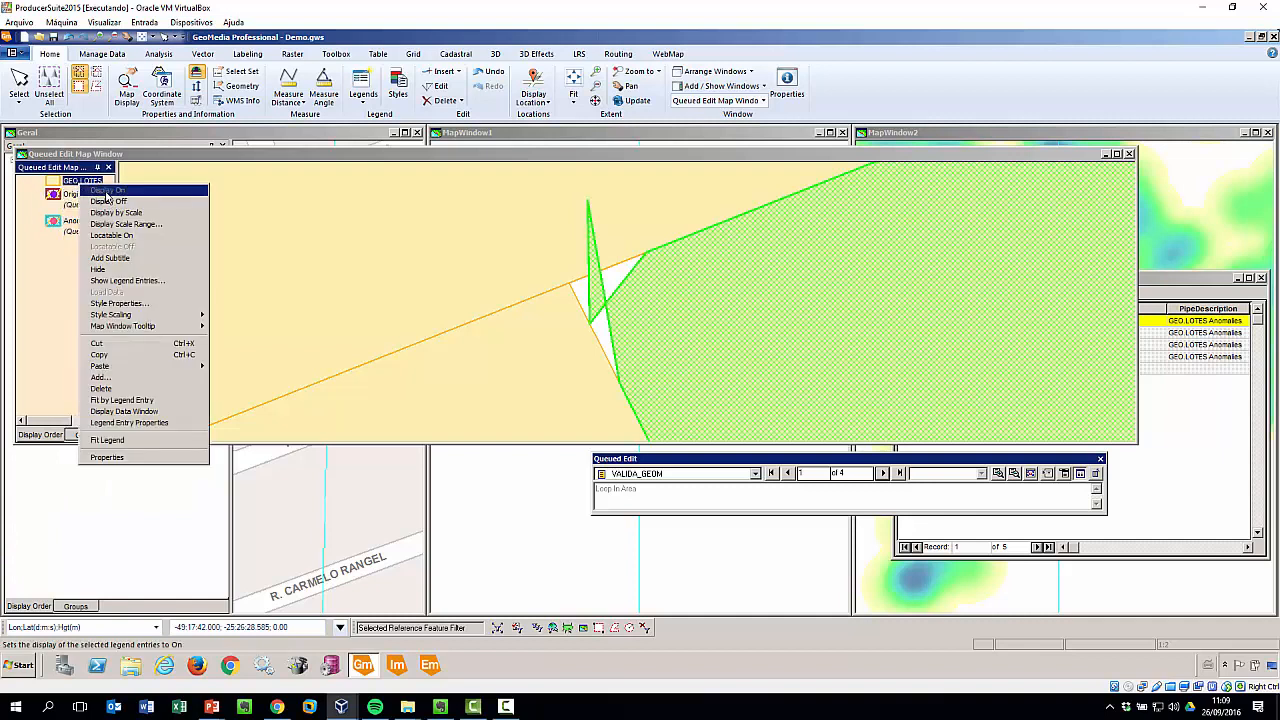
pyautogui.click(452, 226)
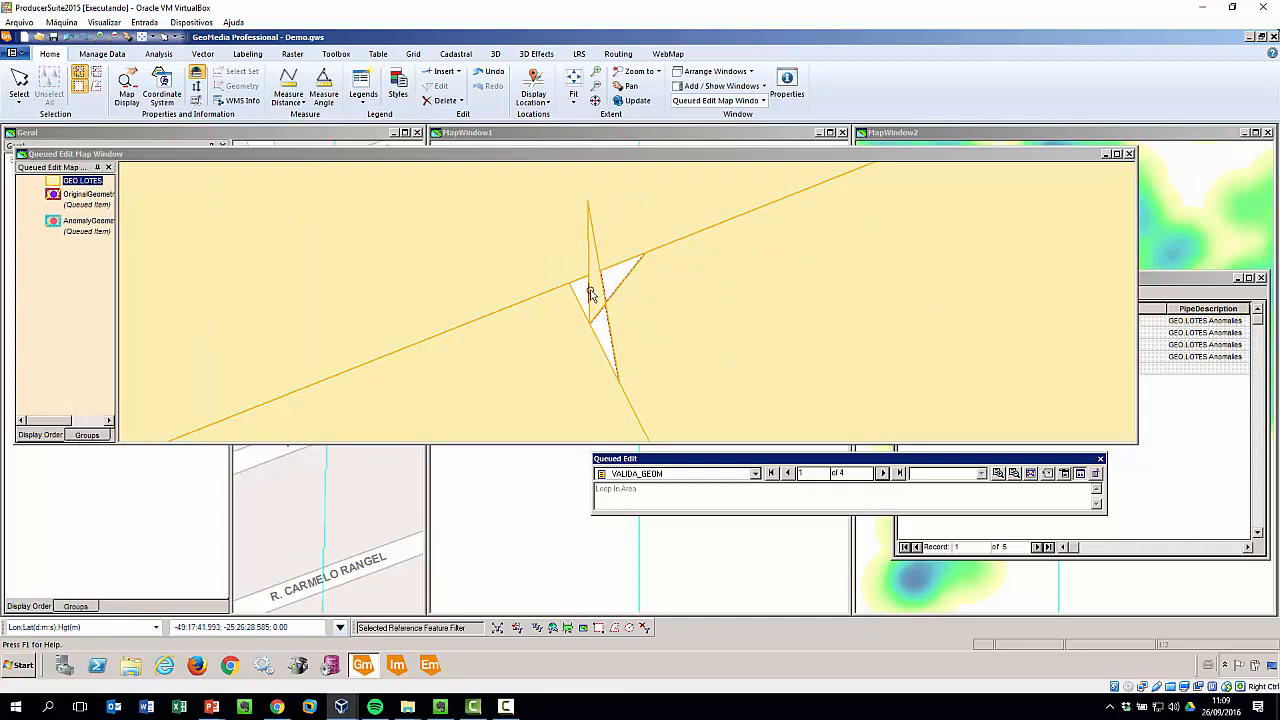
pyautogui.rightClick(57, 184)
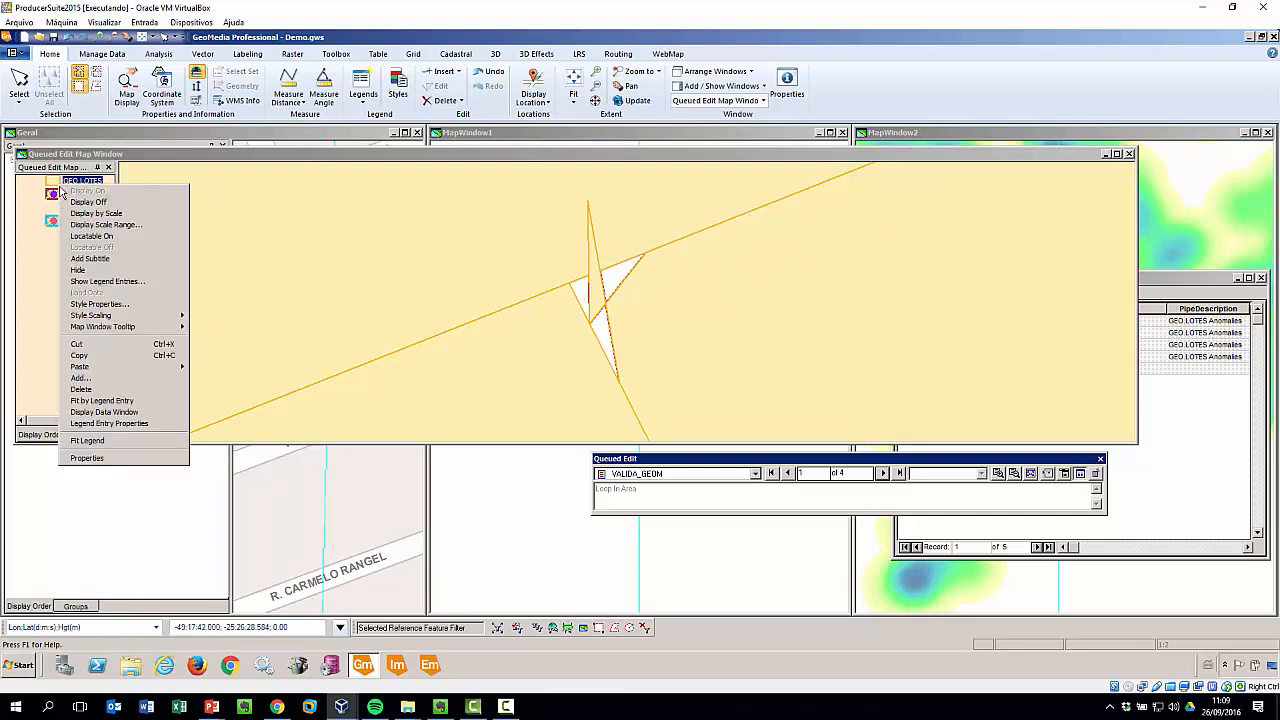
pyautogui.click(92, 236)
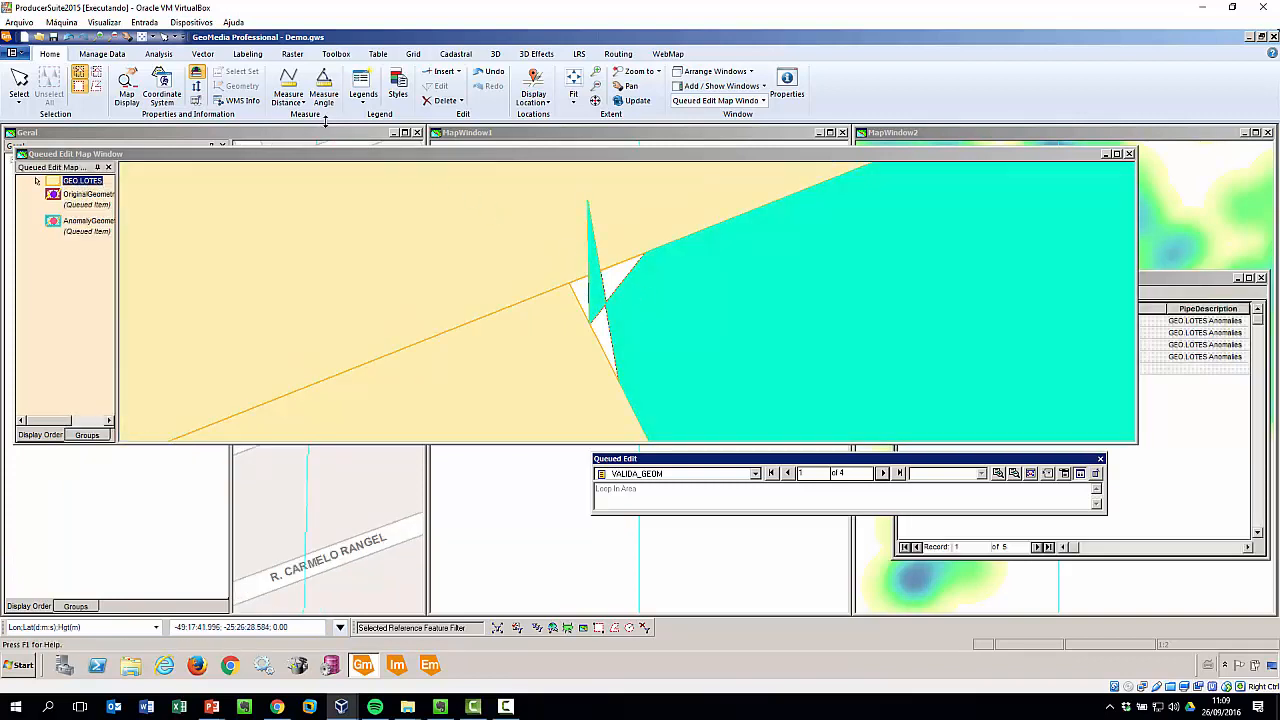
# - Try to start a geometry edit on the lot that contains the first loop anomaly
pyautogui.click(204, 55)
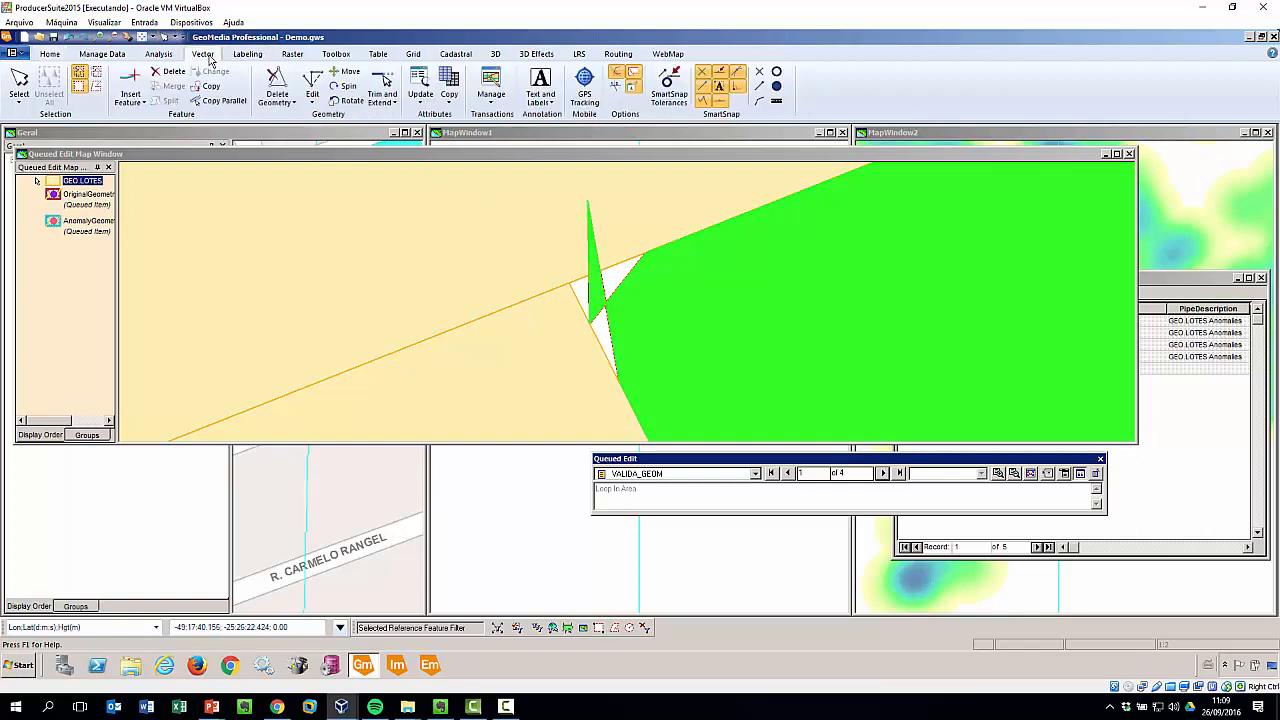
pyautogui.click(311, 102)
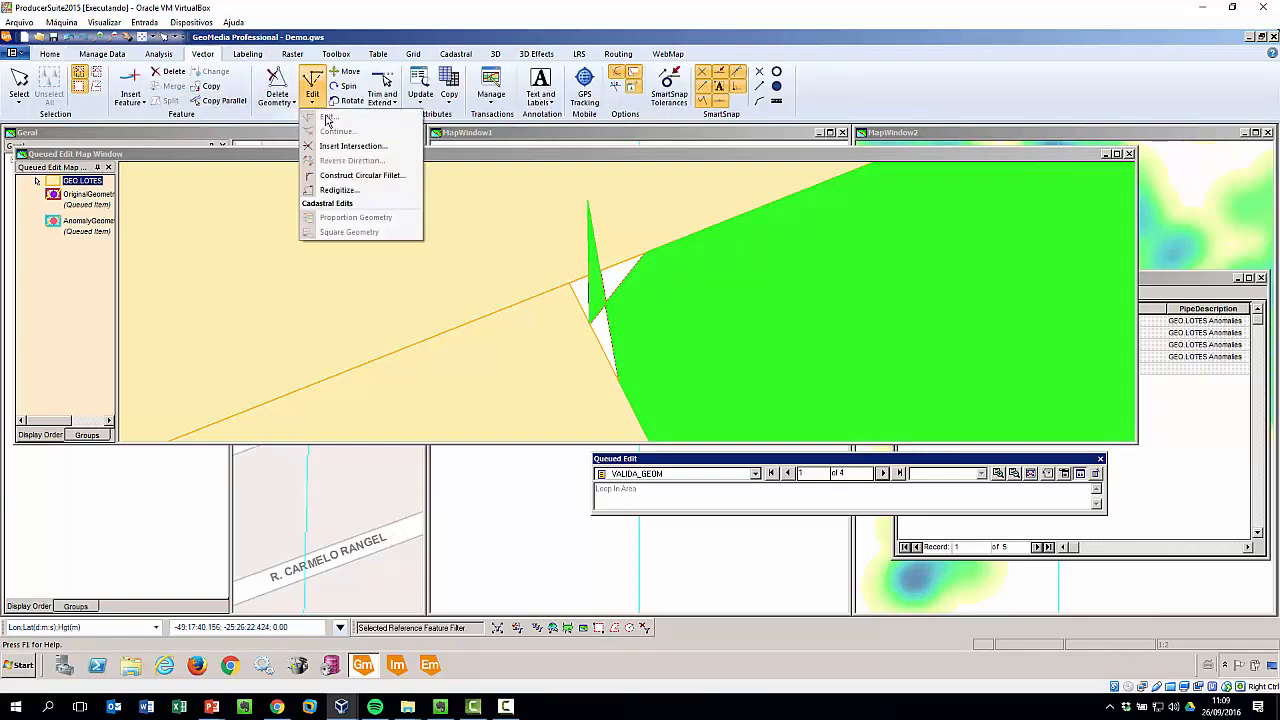
pyautogui.click(674, 295)
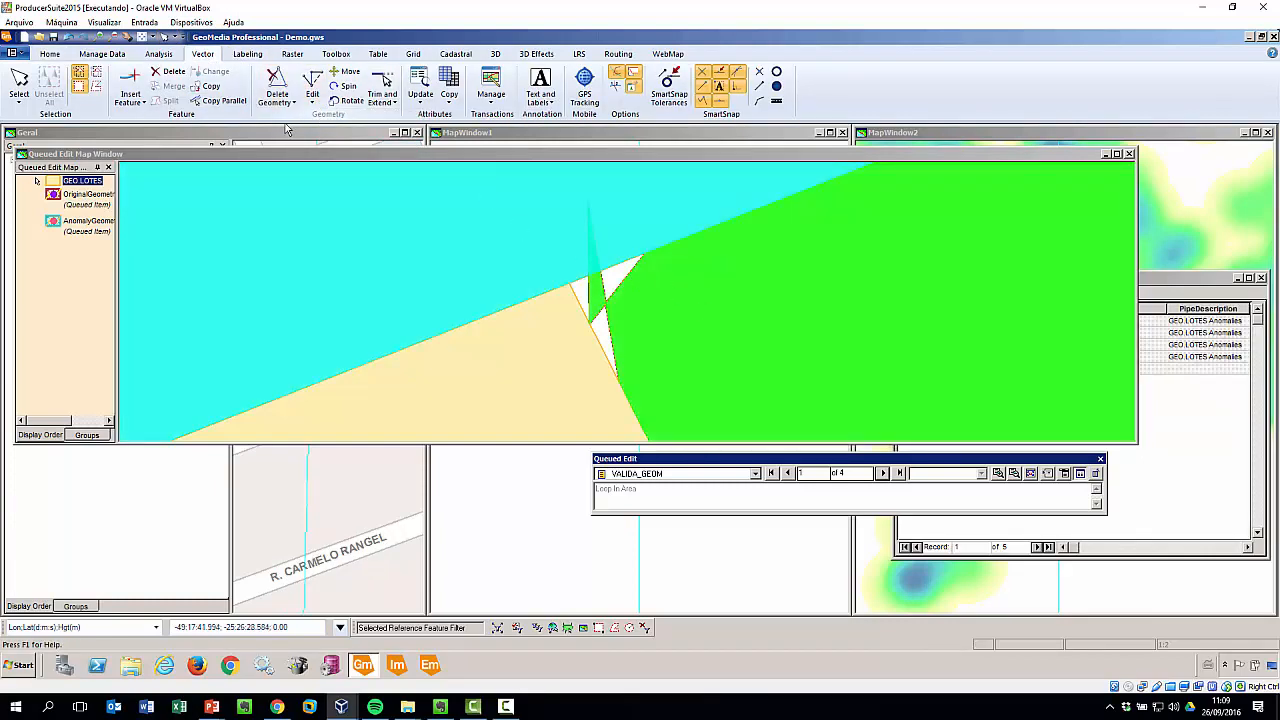
pyautogui.click(312, 102)
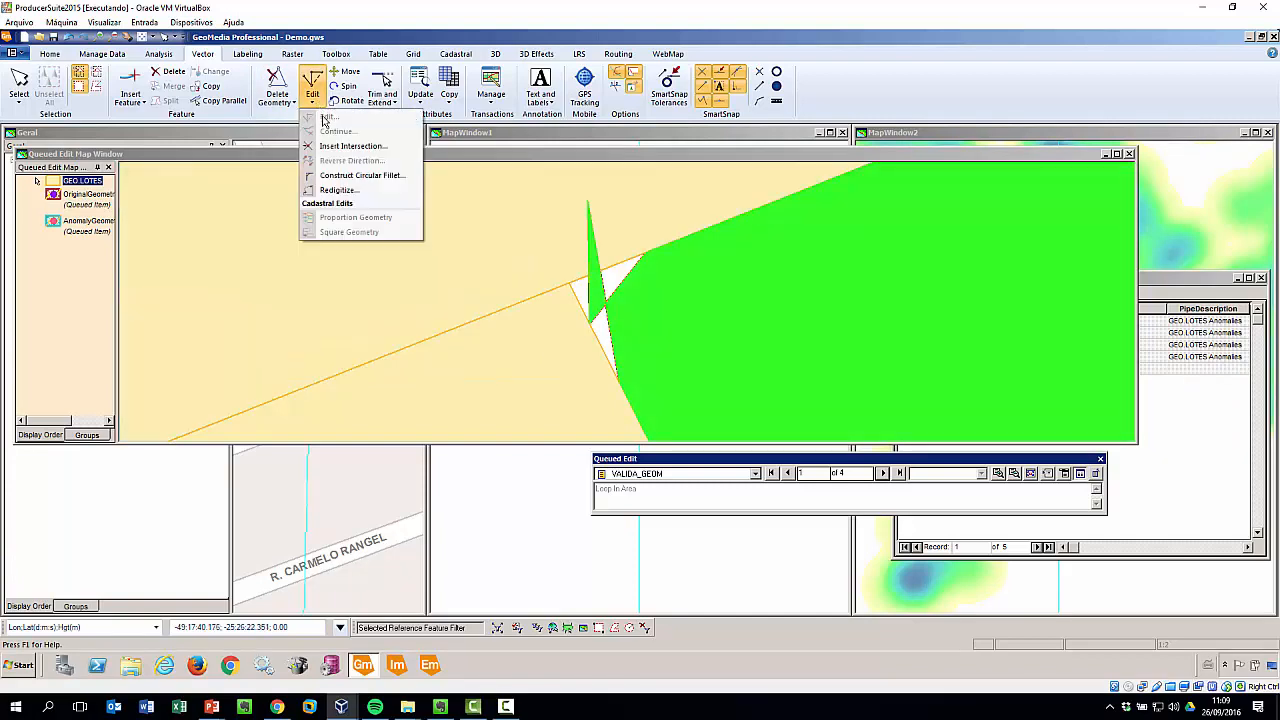
pyautogui.click(498, 282)
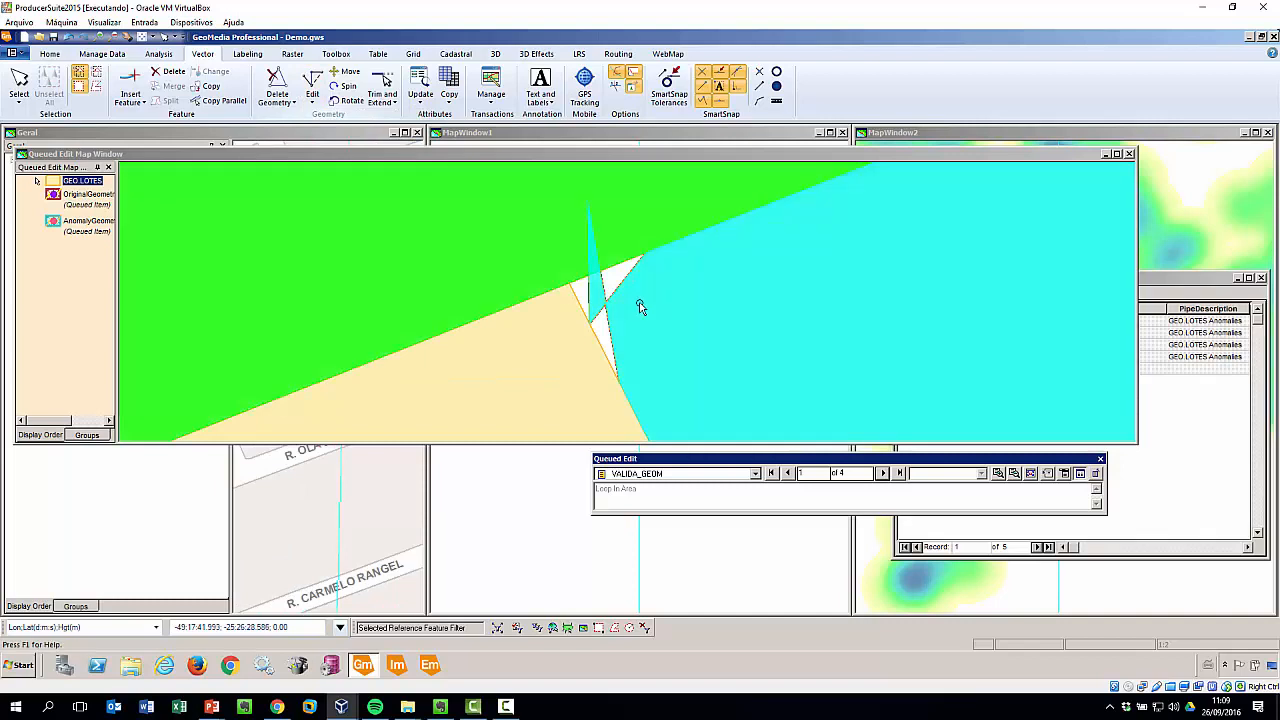
pyautogui.click(640, 304)
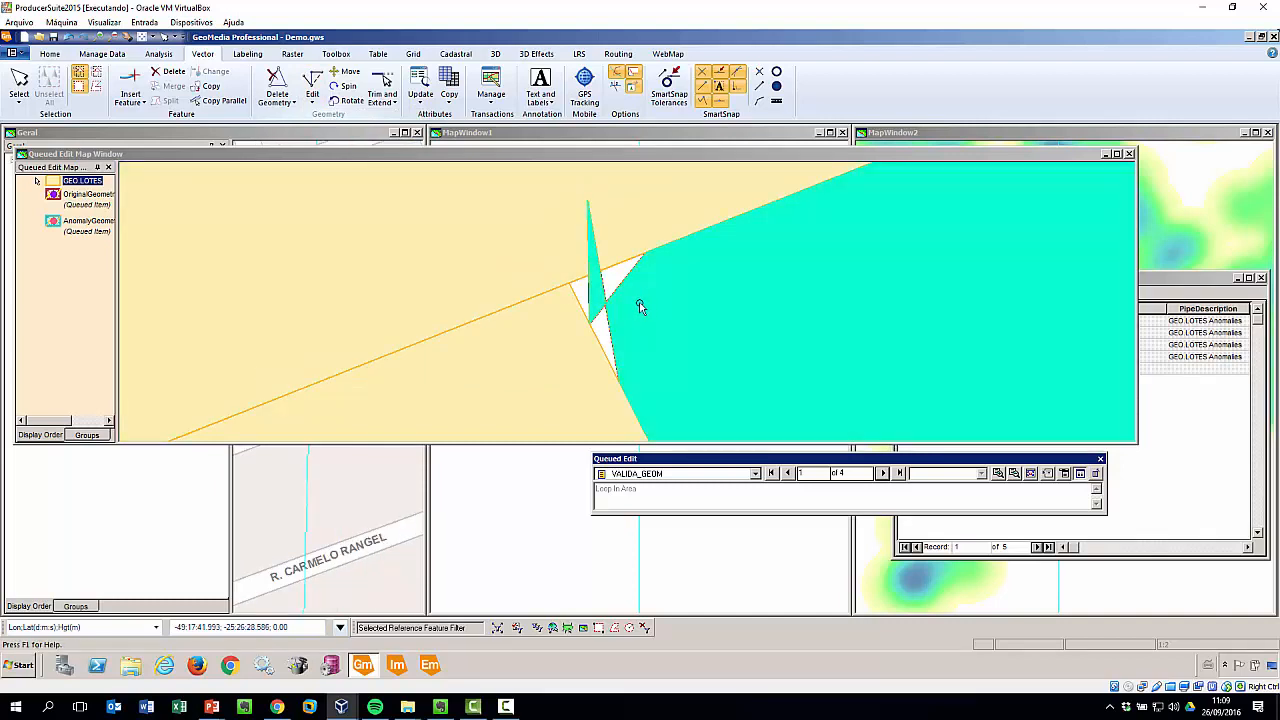
pyautogui.rightClick(648, 304)
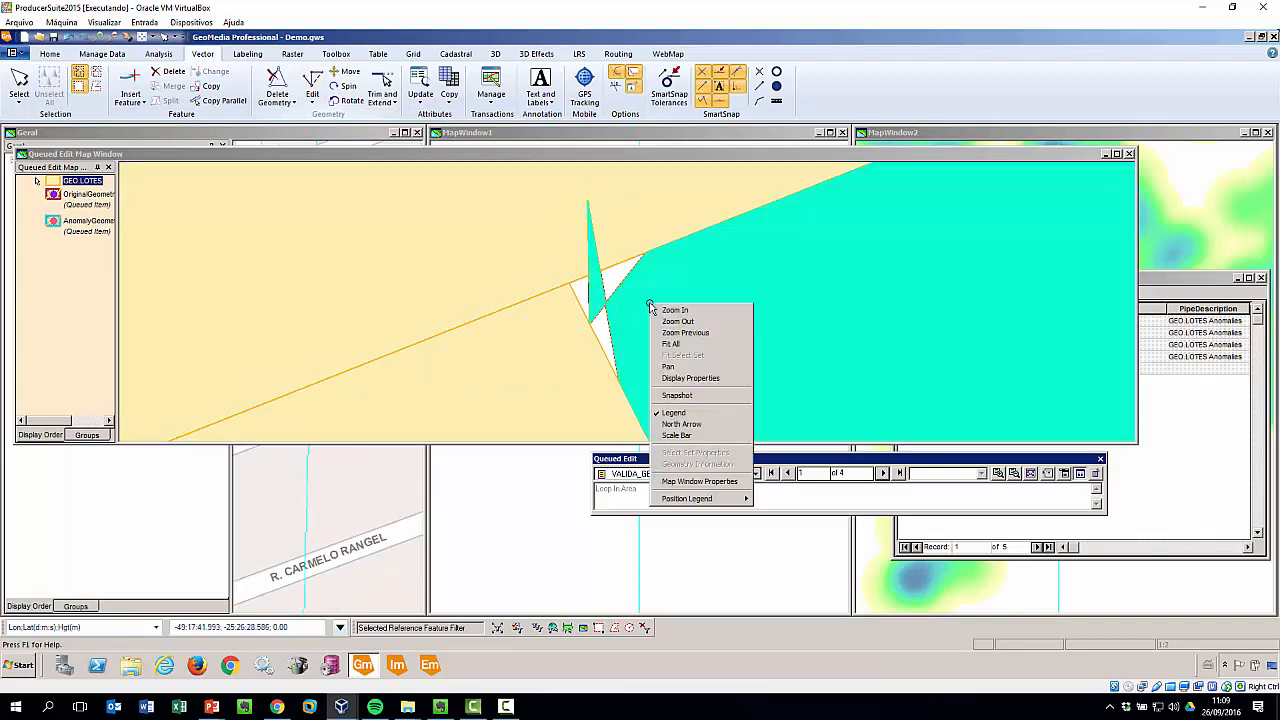
pyautogui.click(287, 103)
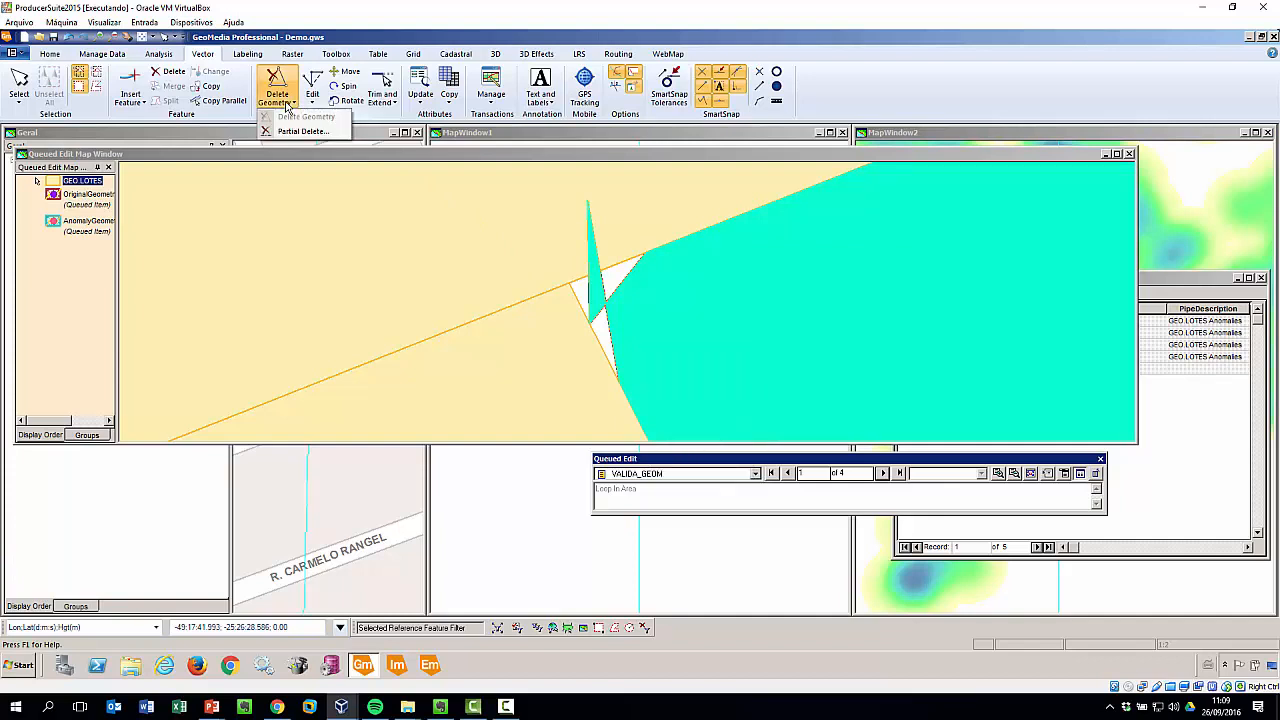
pyautogui.click(313, 103)
pyautogui.click(313, 103)
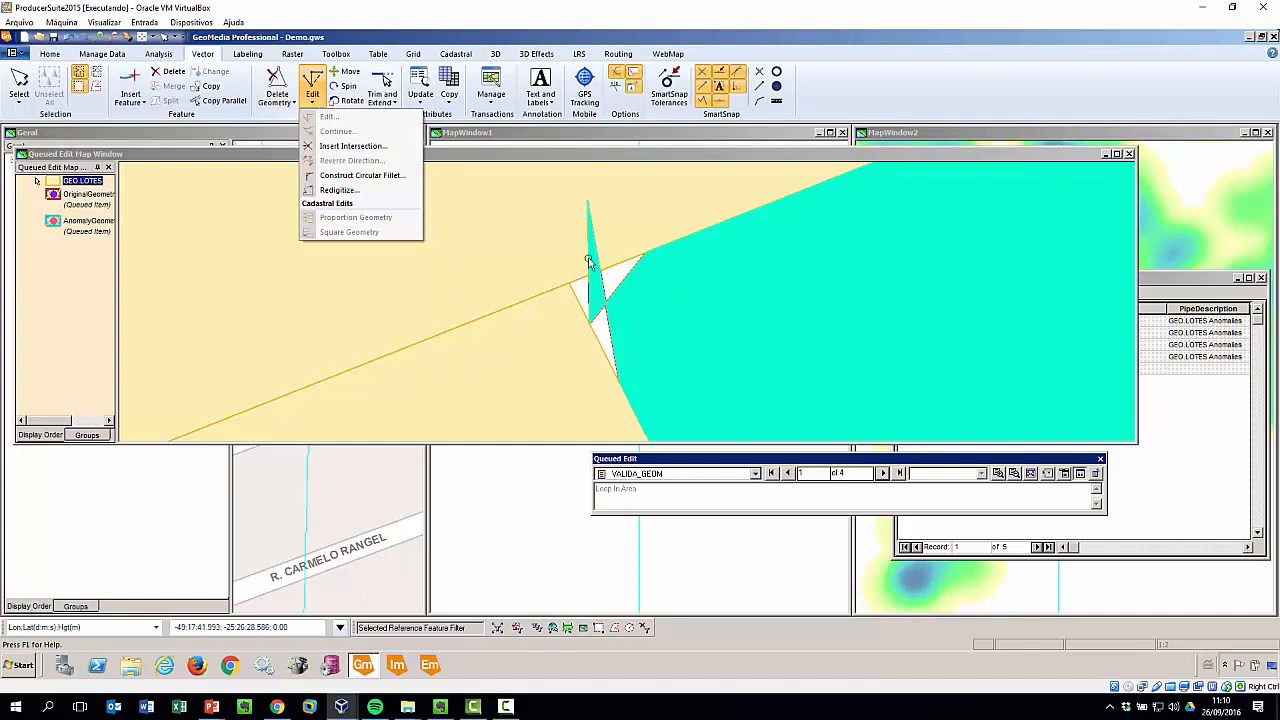
pyautogui.click(638, 331)
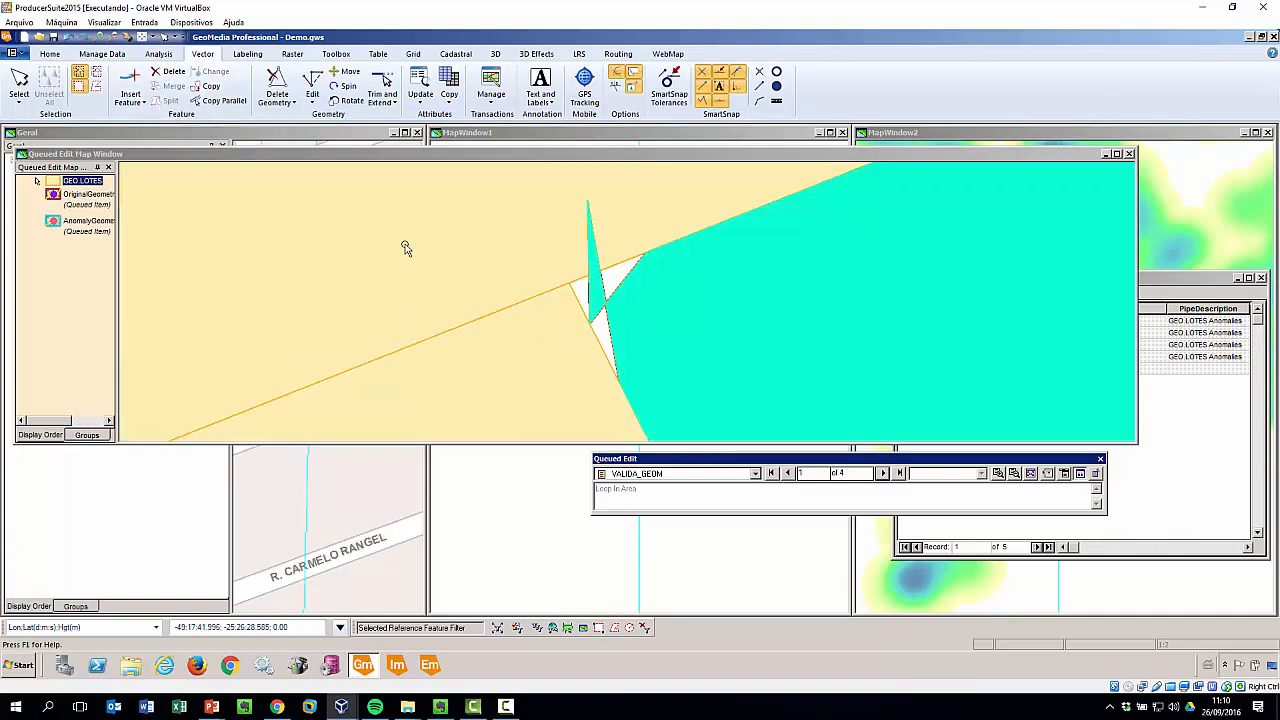
# - Go to the second anomaly in the VALIDA_GEOM queue and examine the loop at the lot's corner up close
pyautogui.scroll(-1, 406, 247)
pyautogui.scroll(-1, 590, 280)
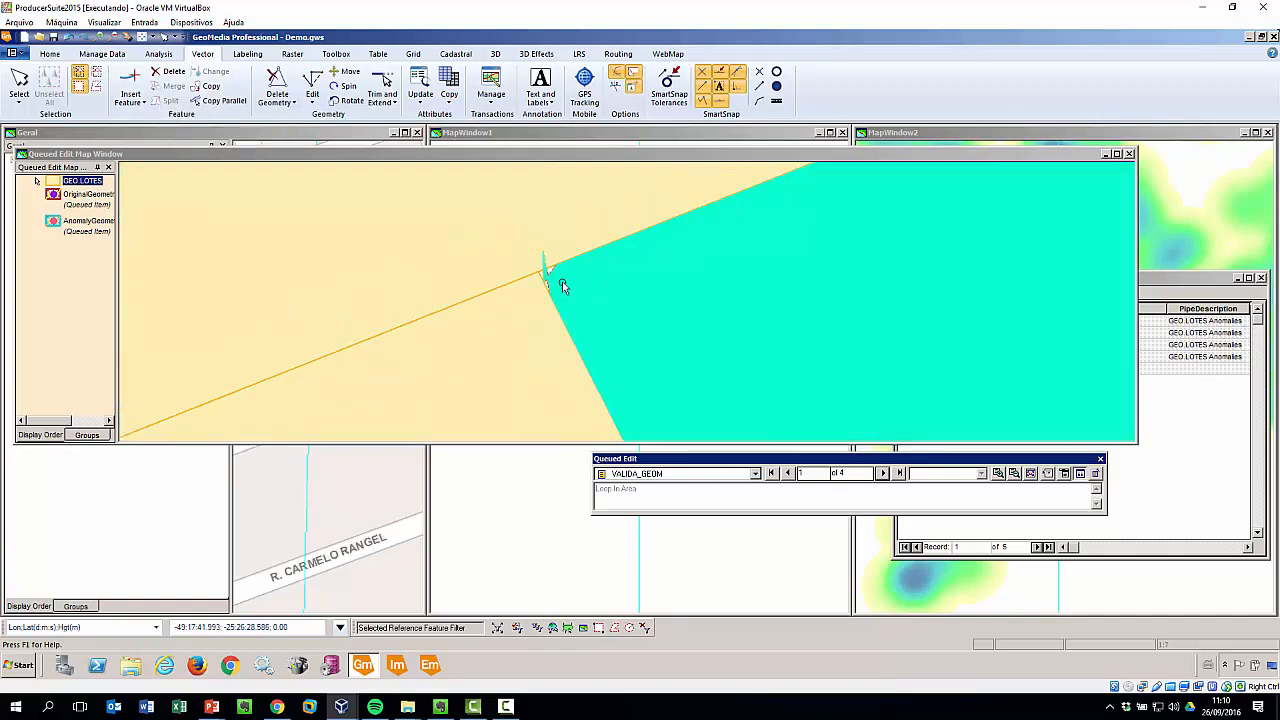
pyautogui.scroll(-2, 603, 280)
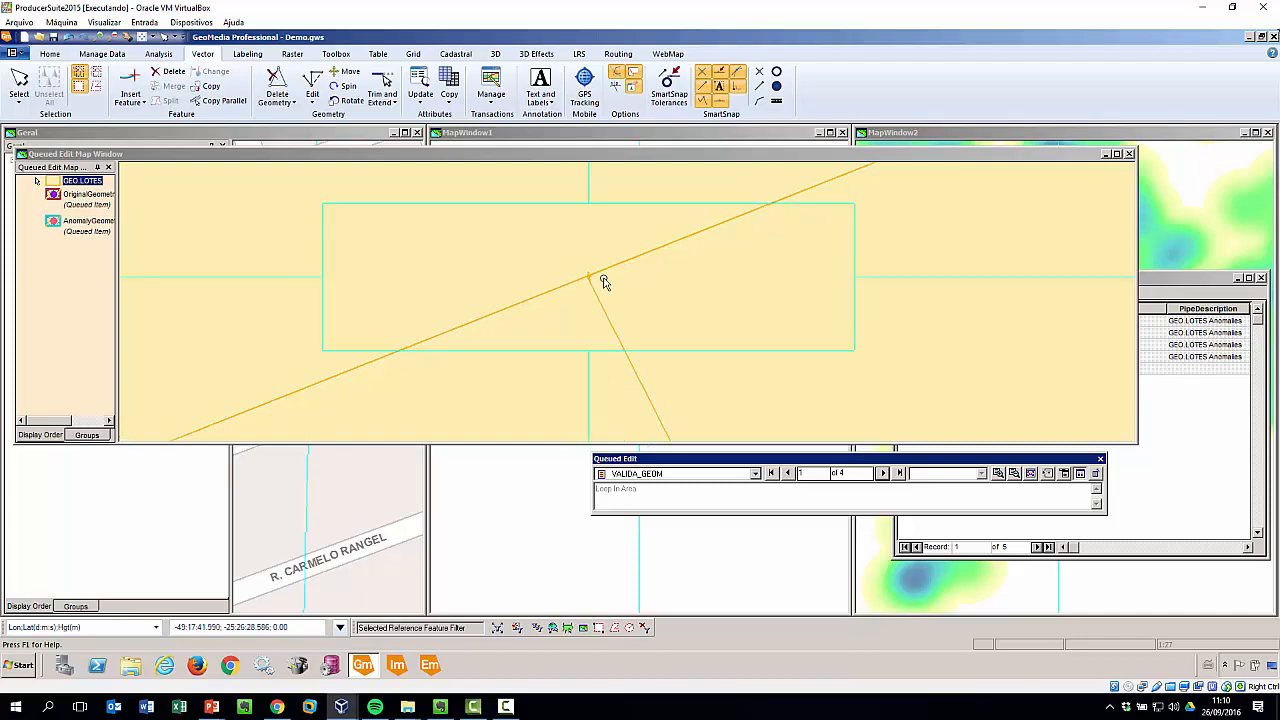
pyautogui.scroll(-2, 607, 278)
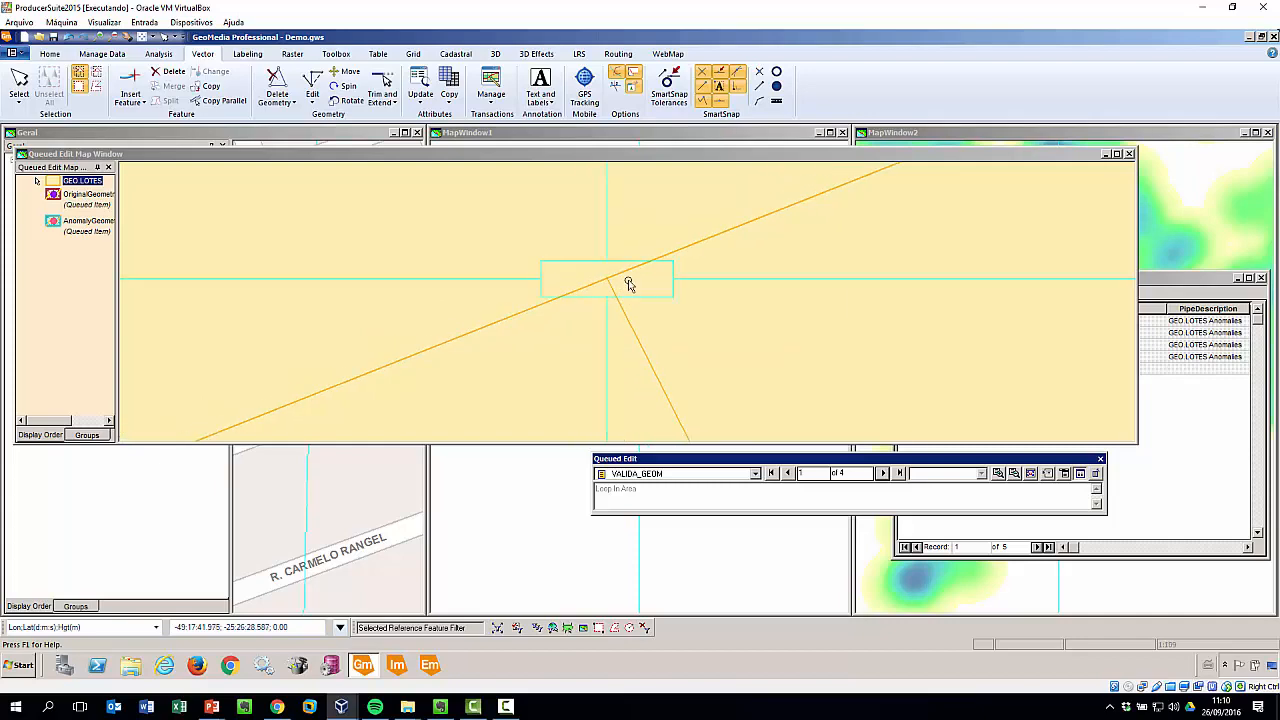
pyautogui.click(883, 475)
pyautogui.rightClick(846, 206)
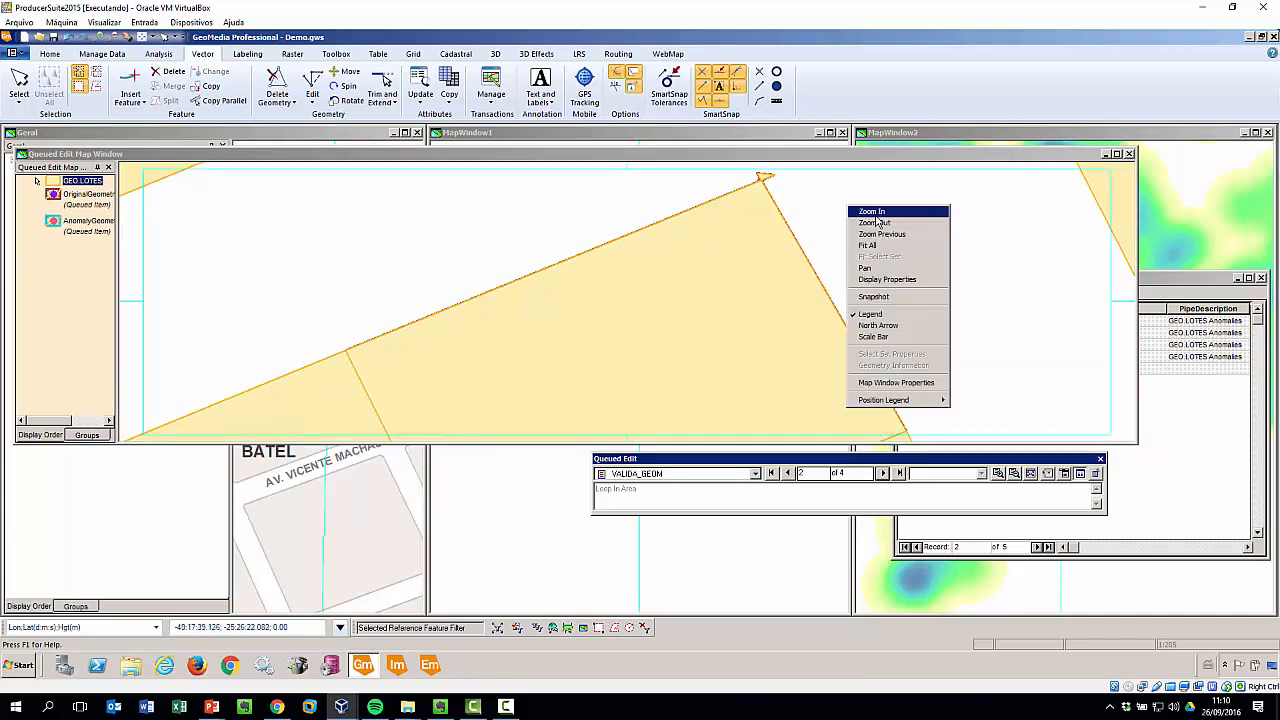
pyautogui.click(872, 212)
pyautogui.click(762, 179)
pyautogui.click(632, 312)
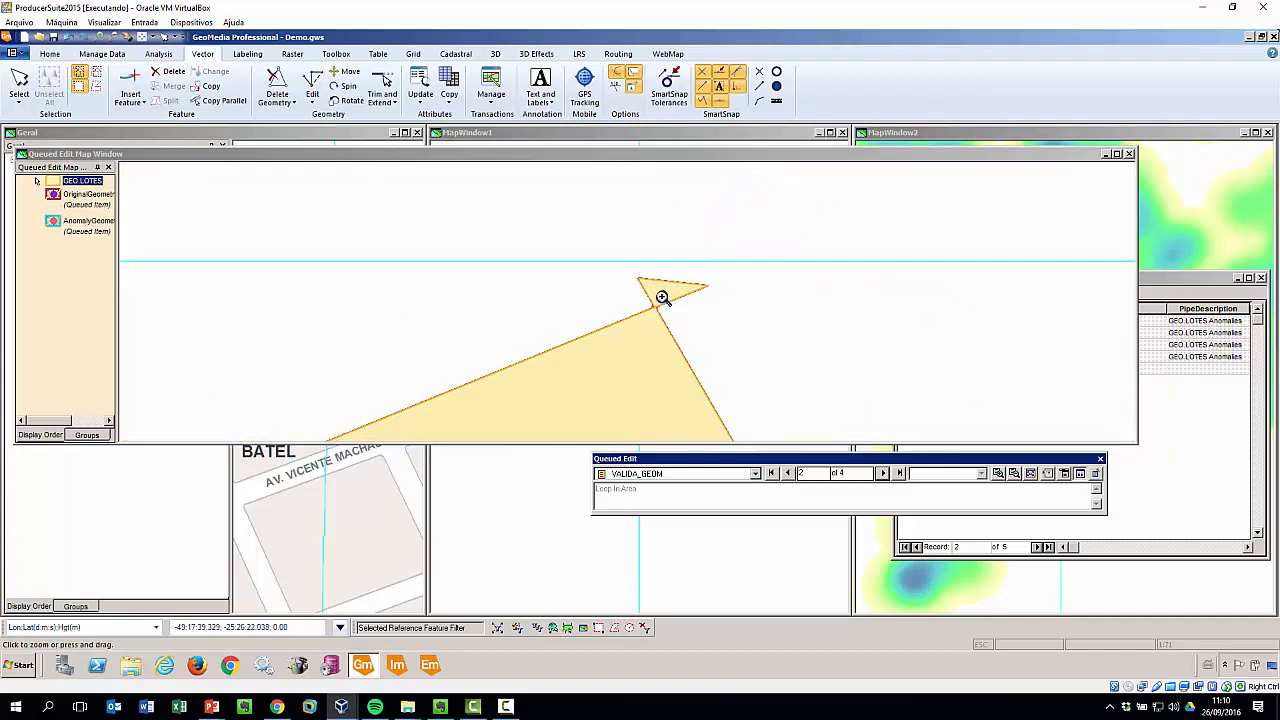
pyautogui.click(662, 297)
pyautogui.click(634, 332)
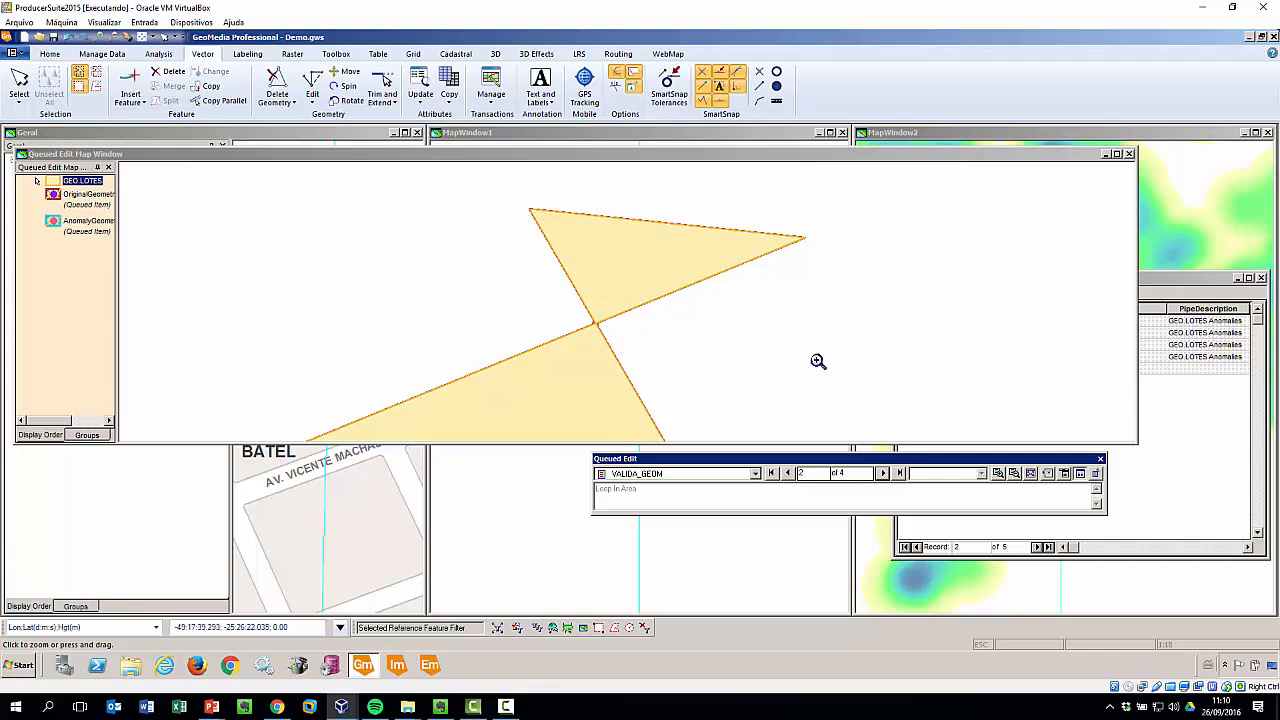
# - Advance to the third queued anomaly and inspect the marked corner where two lots meet
pyautogui.click(882, 473)
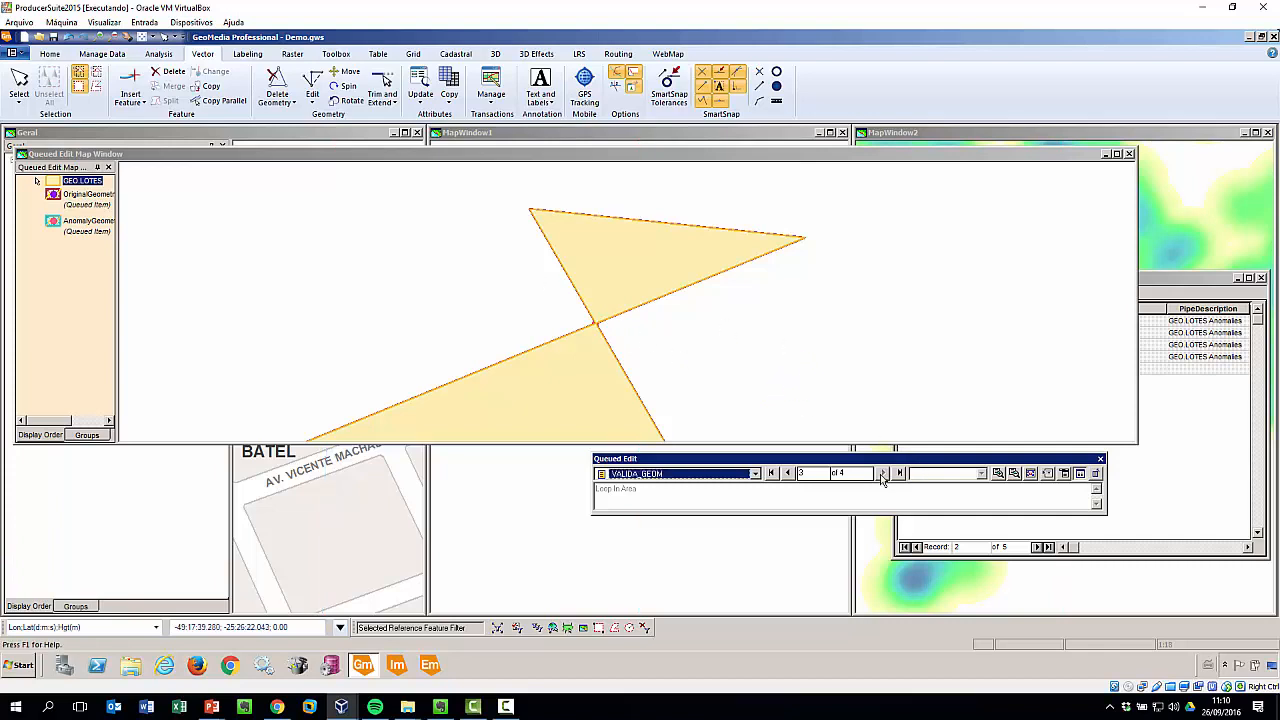
pyautogui.moveTo(650, 203); pyautogui.dragTo(733, 246)
pyautogui.moveTo(560, 246); pyautogui.dragTo(615, 323)
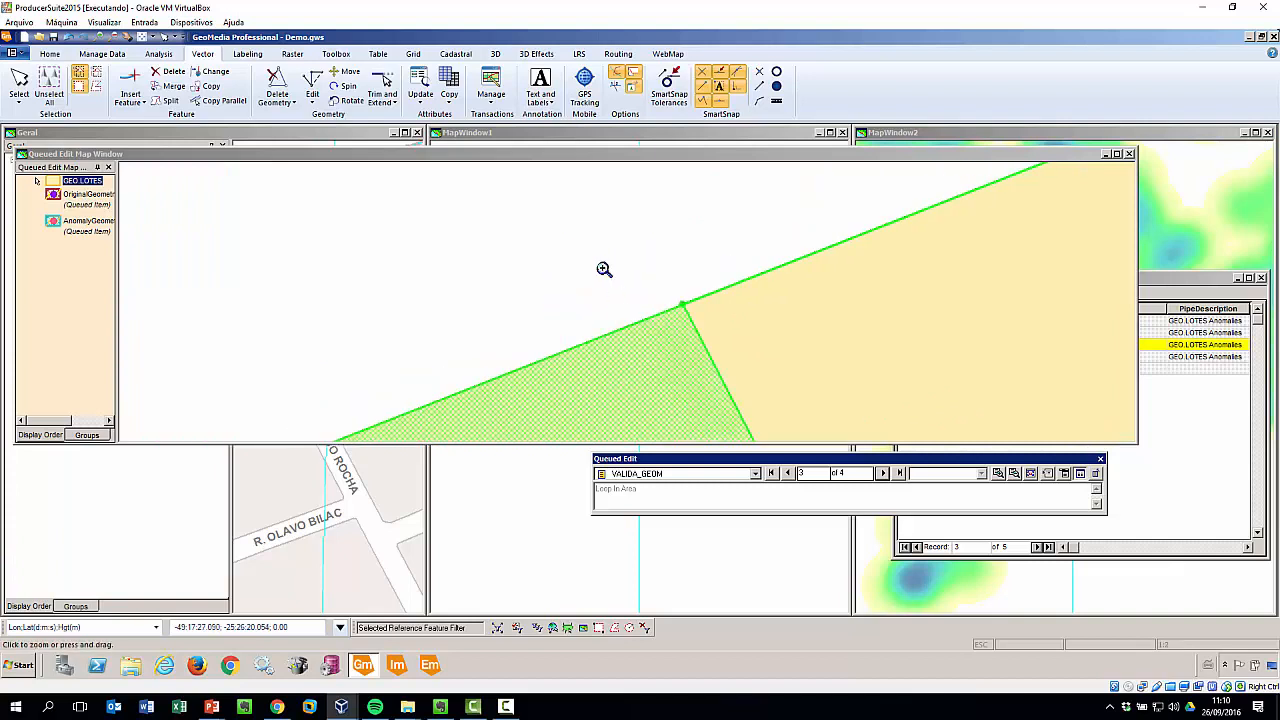
pyautogui.moveTo(605, 267); pyautogui.dragTo(756, 366)
pyautogui.press('Escape')
pyautogui.click(636, 267)
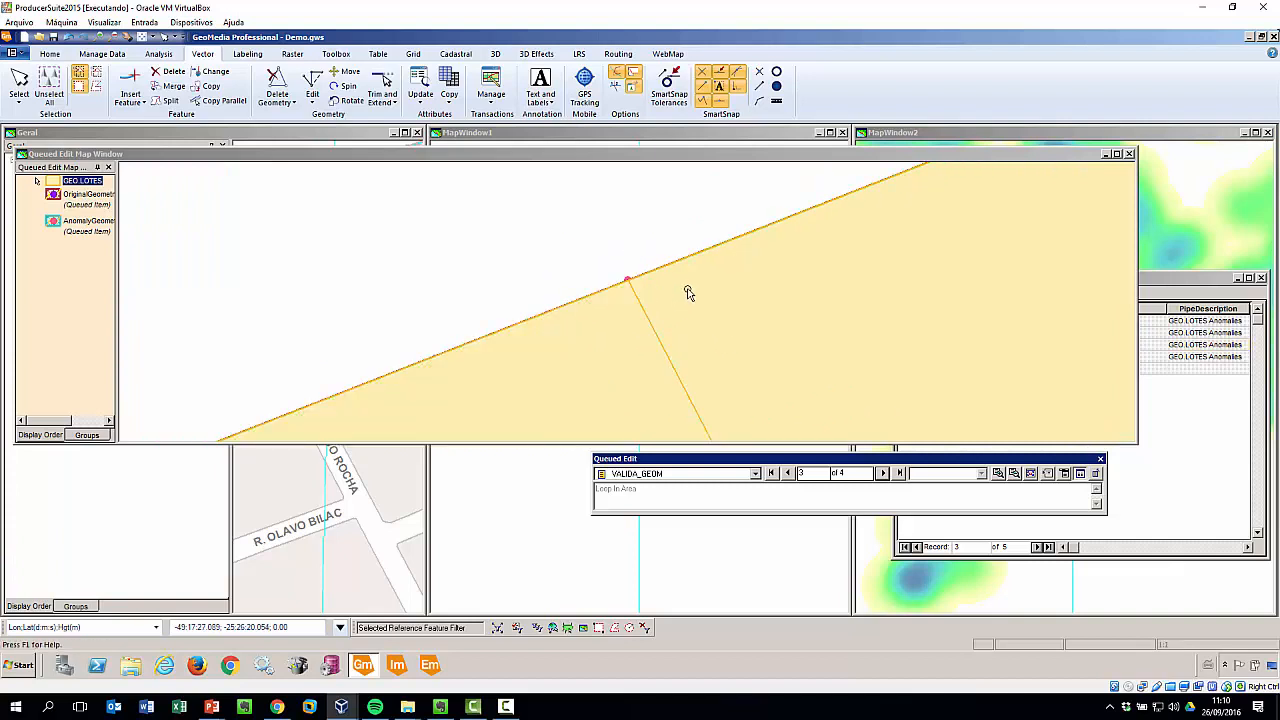
# - Examine the outlines of the two neighbouring lots around the third anomaly, both close up and within their block
pyautogui.click(621, 305)
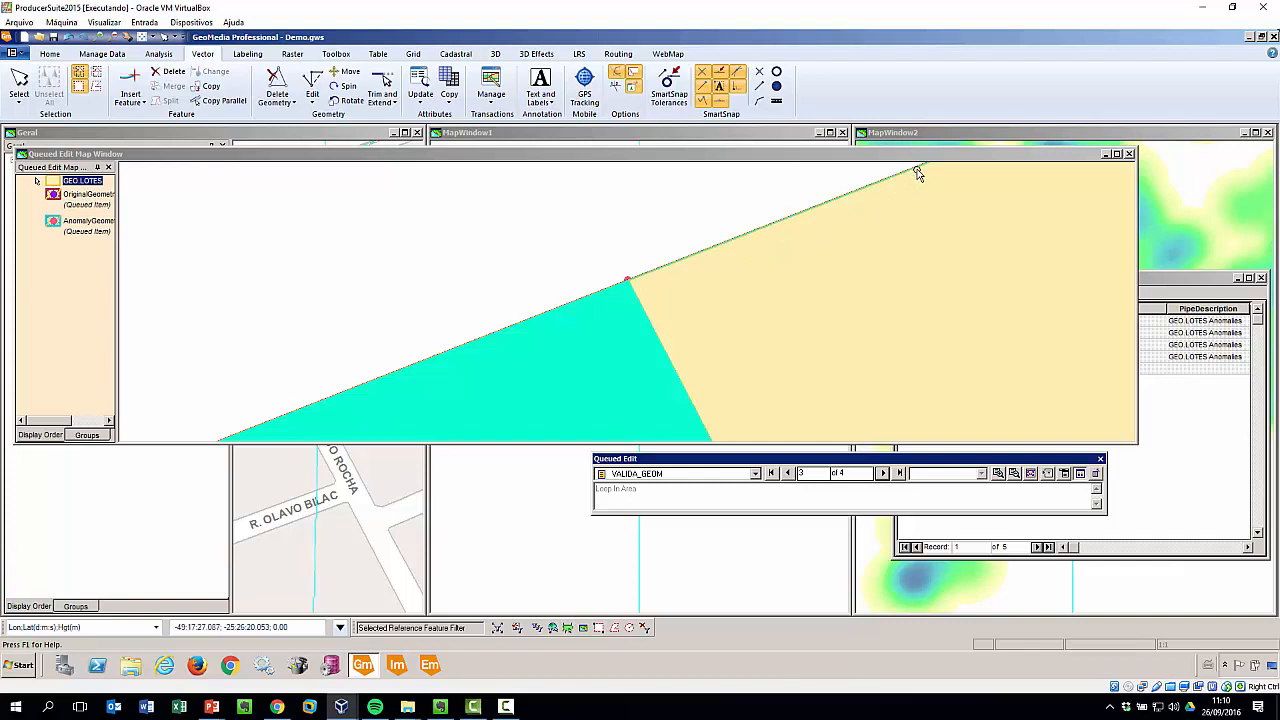
pyautogui.click(526, 238)
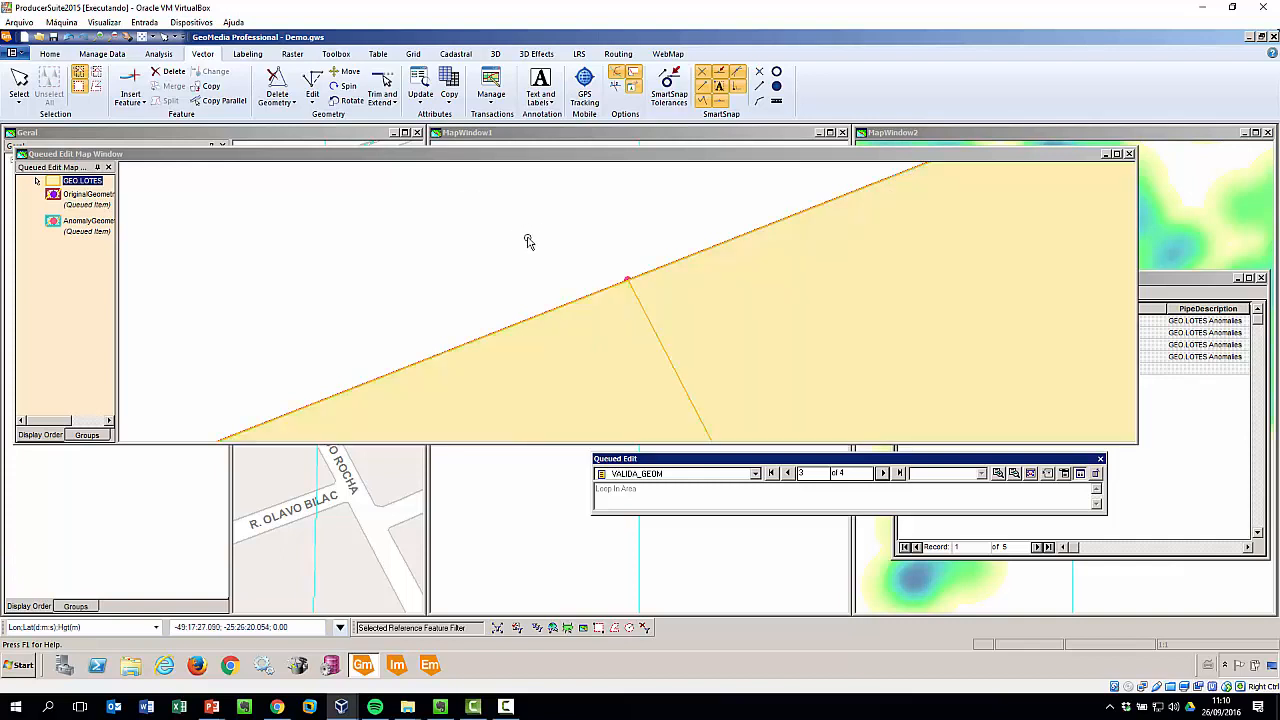
pyautogui.scroll(-5, 535, 262)
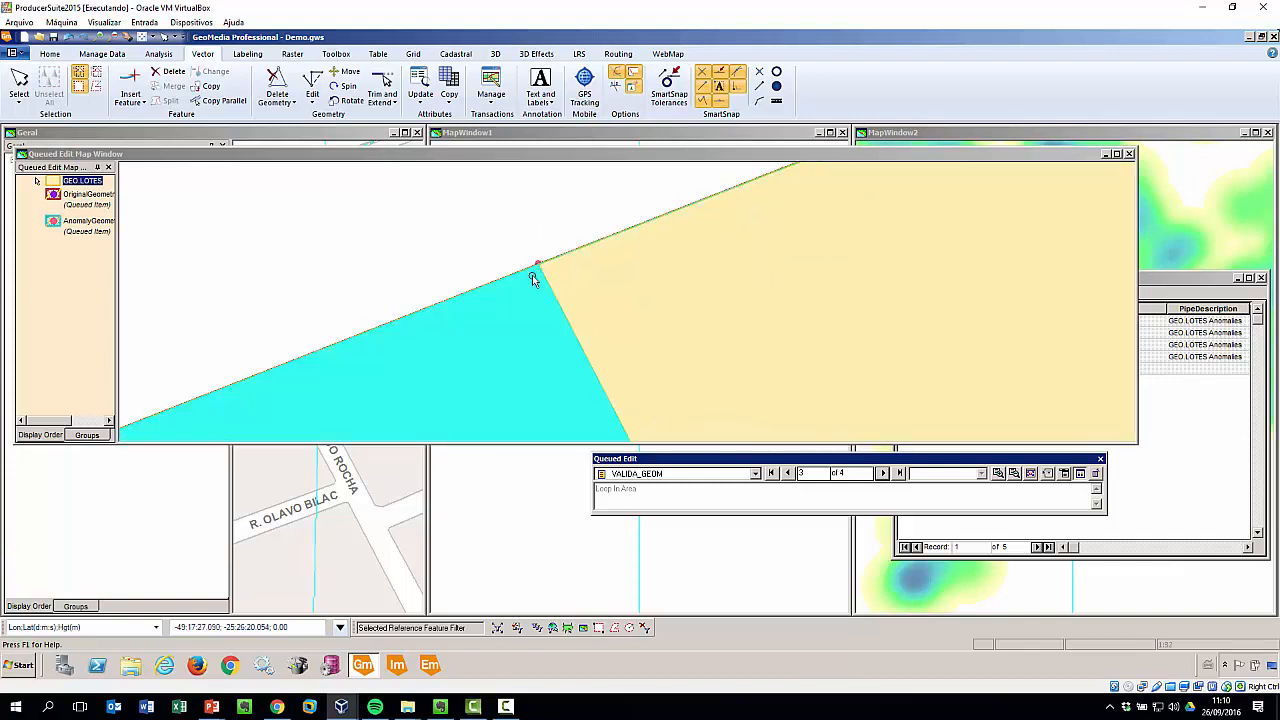
pyautogui.click(526, 326)
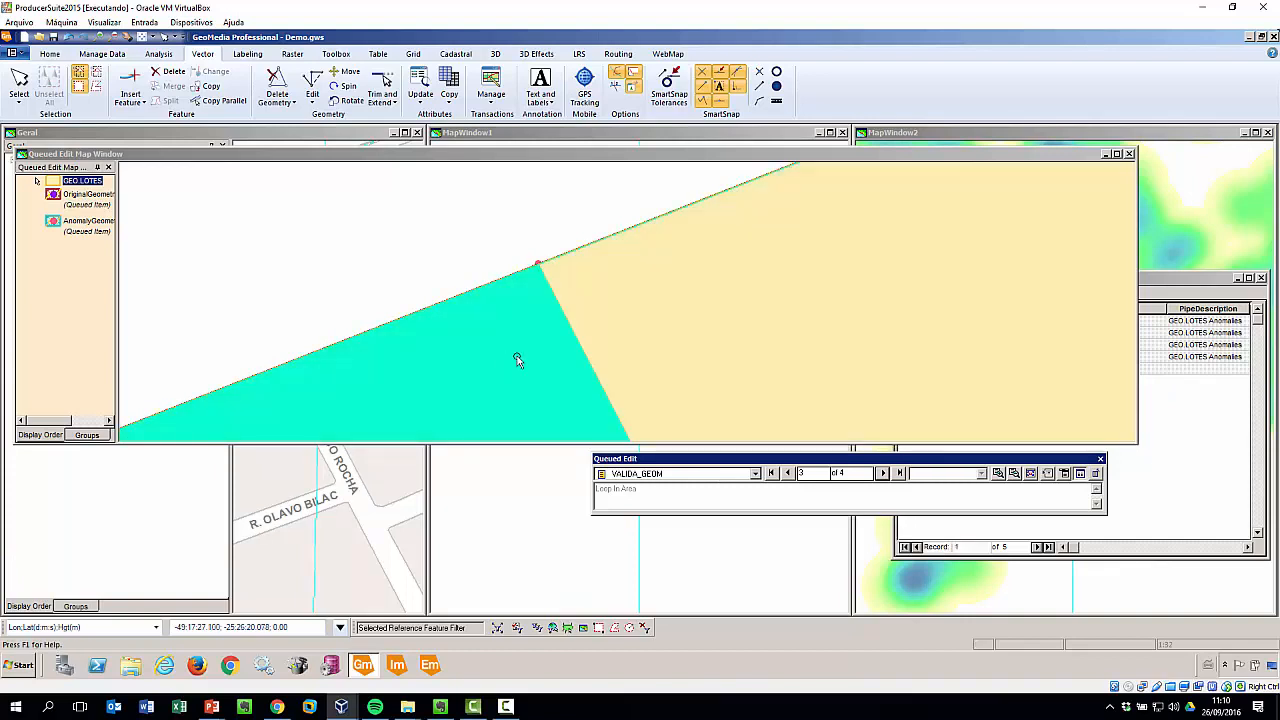
pyautogui.scroll(-3, 545, 267)
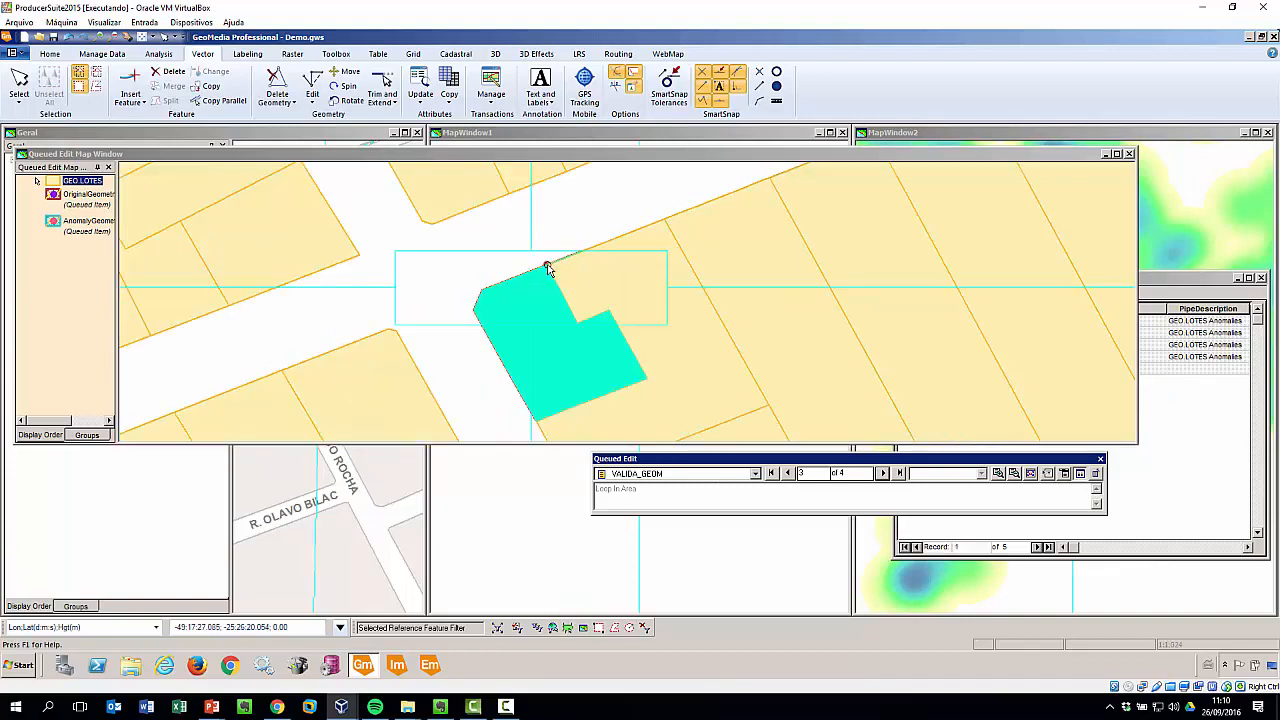
pyautogui.click(595, 236)
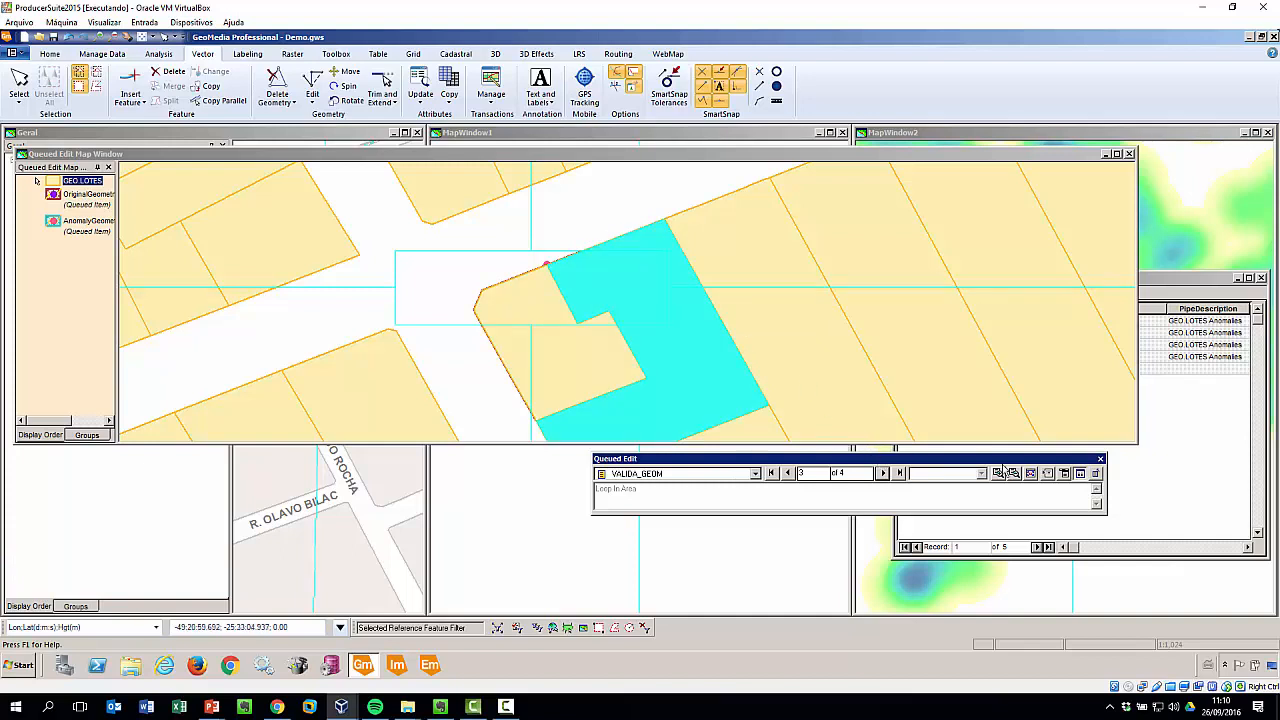
# - Close the Queued Edit dialog and the Queued Edit map window, accepting the deletion of its legend
pyautogui.click(1099, 471)
pyautogui.click(1100, 460)
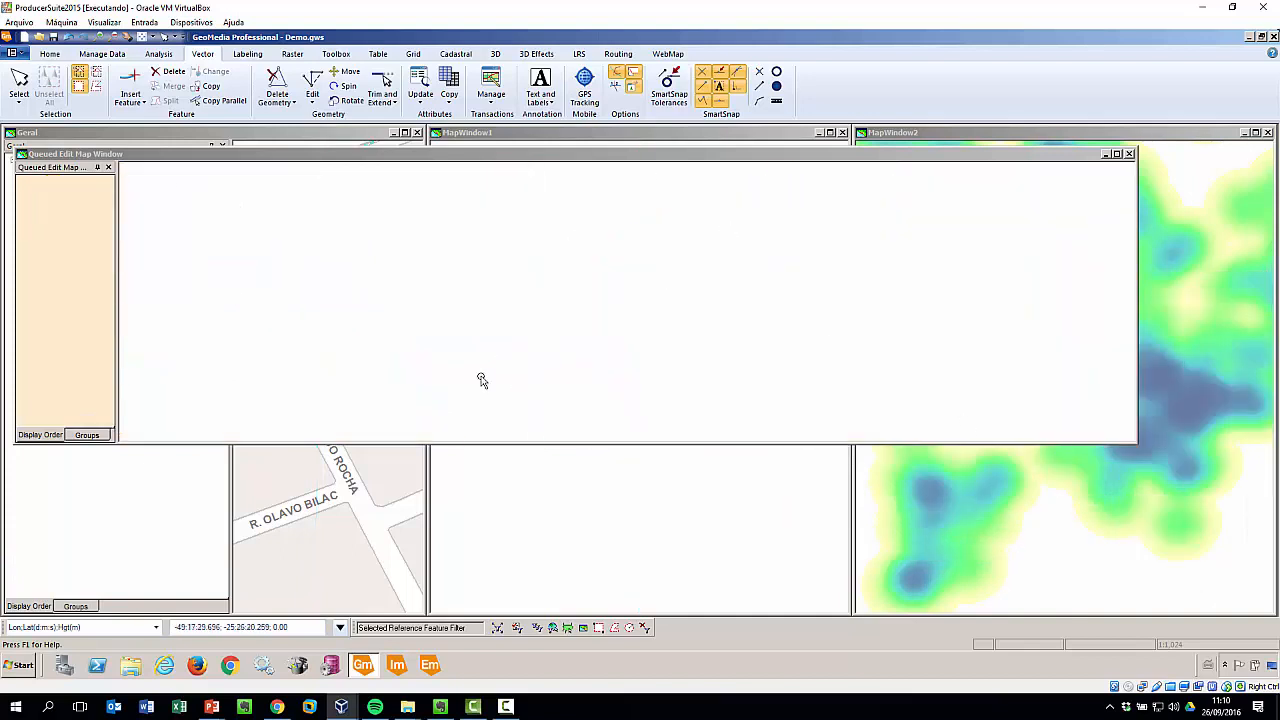
pyautogui.click(1129, 155)
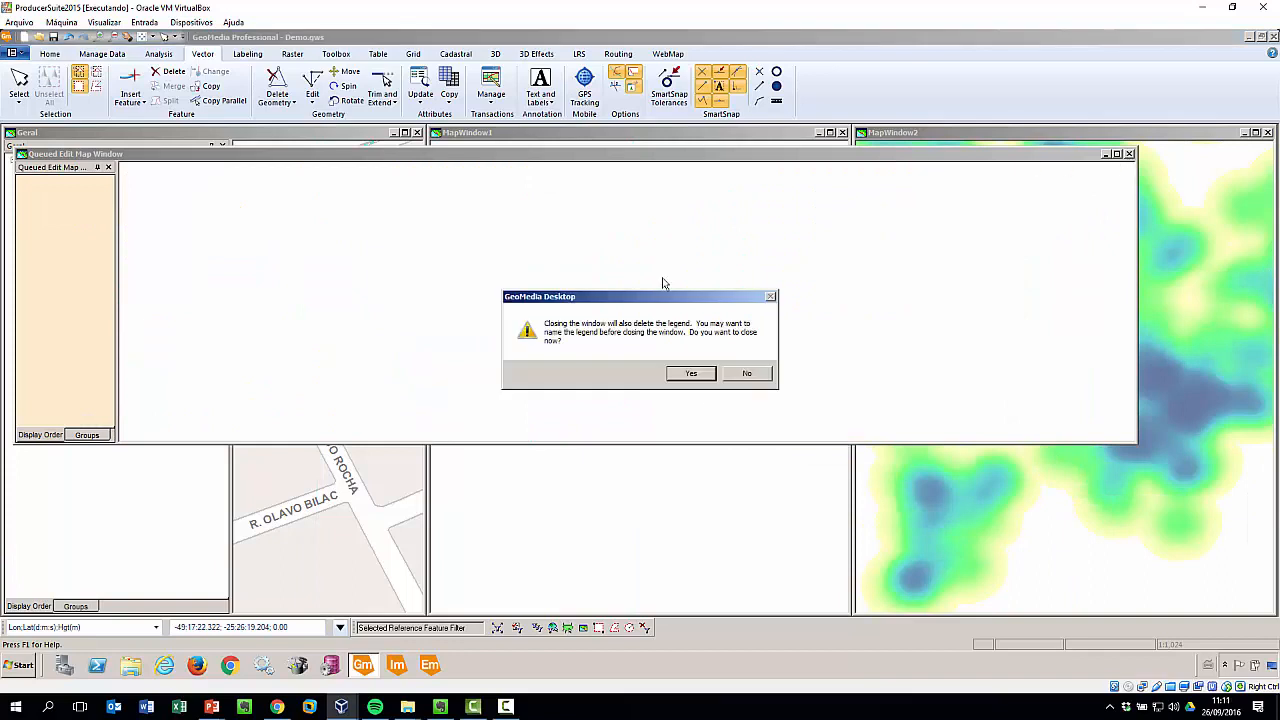
pyautogui.click(702, 380)
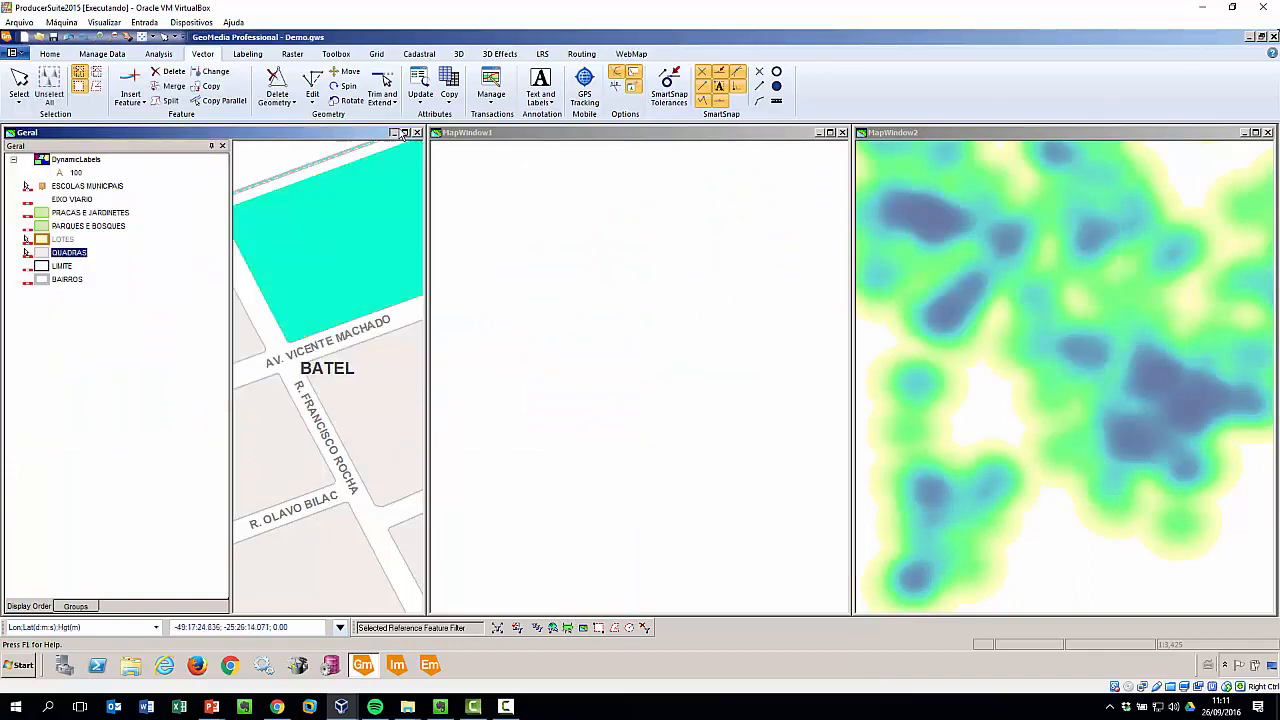
# - Maximize the Geral map window
pyautogui.click(396, 132)
pyautogui.click(78, 609)
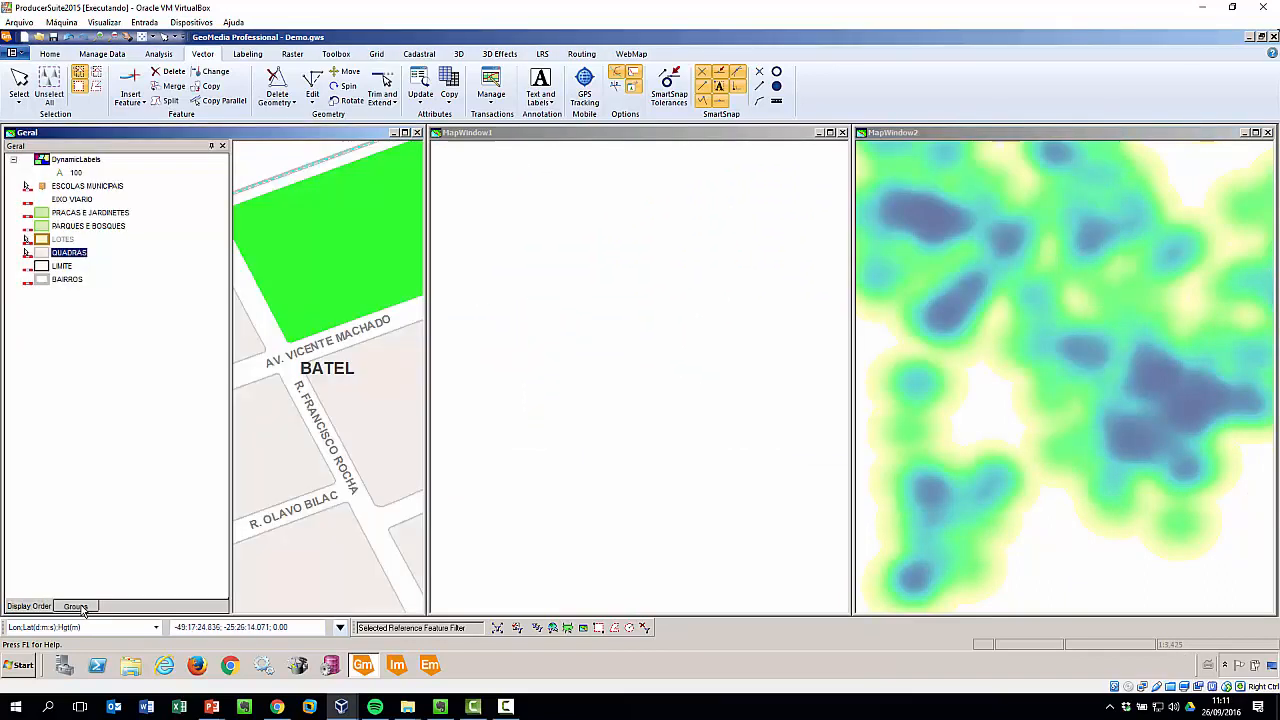
pyautogui.click(408, 132)
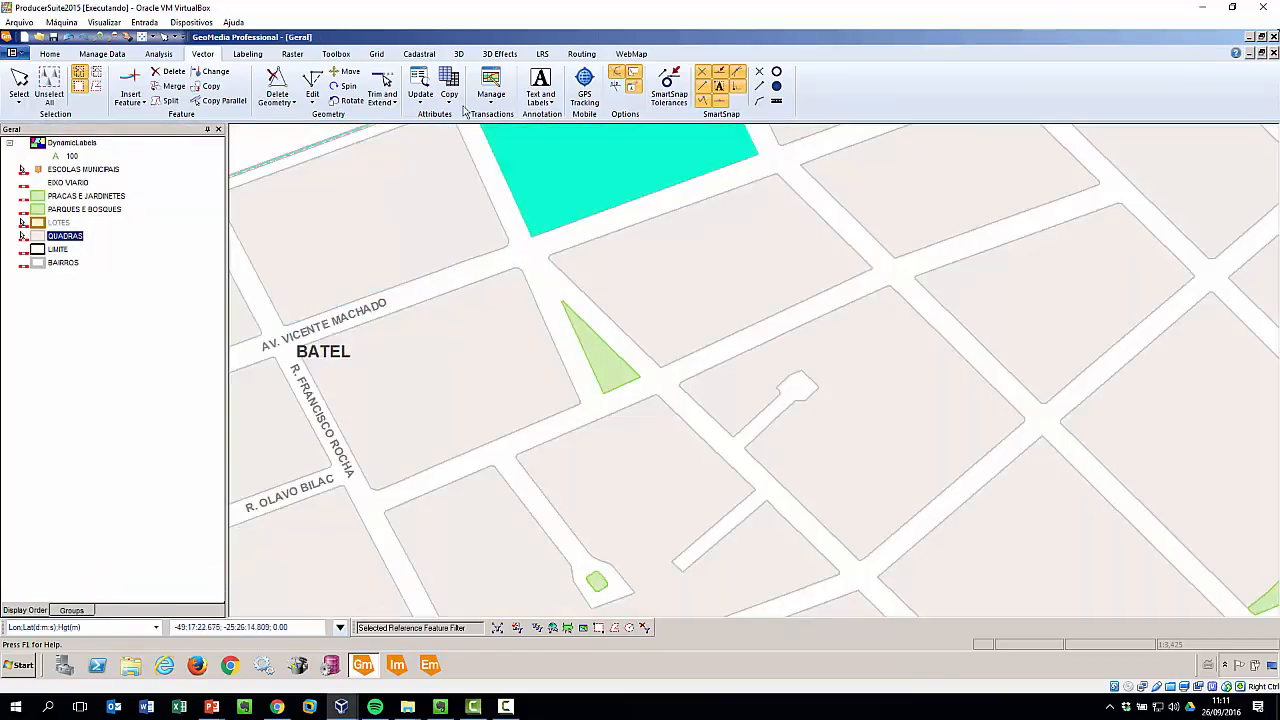
# - Start a Validate Connectivity check with GEO.LOTES as the feature class to validate, enlarging its dialog
pyautogui.click(344, 55)
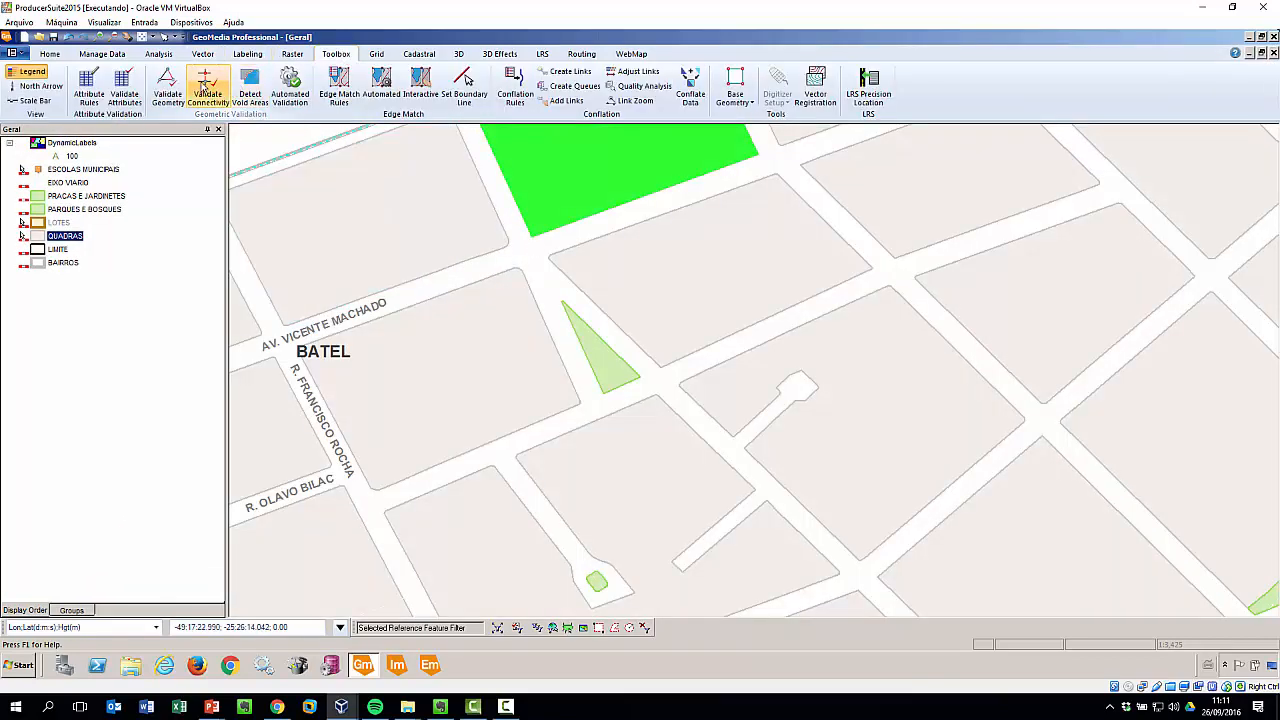
pyautogui.click(207, 86)
pyautogui.click(506, 331)
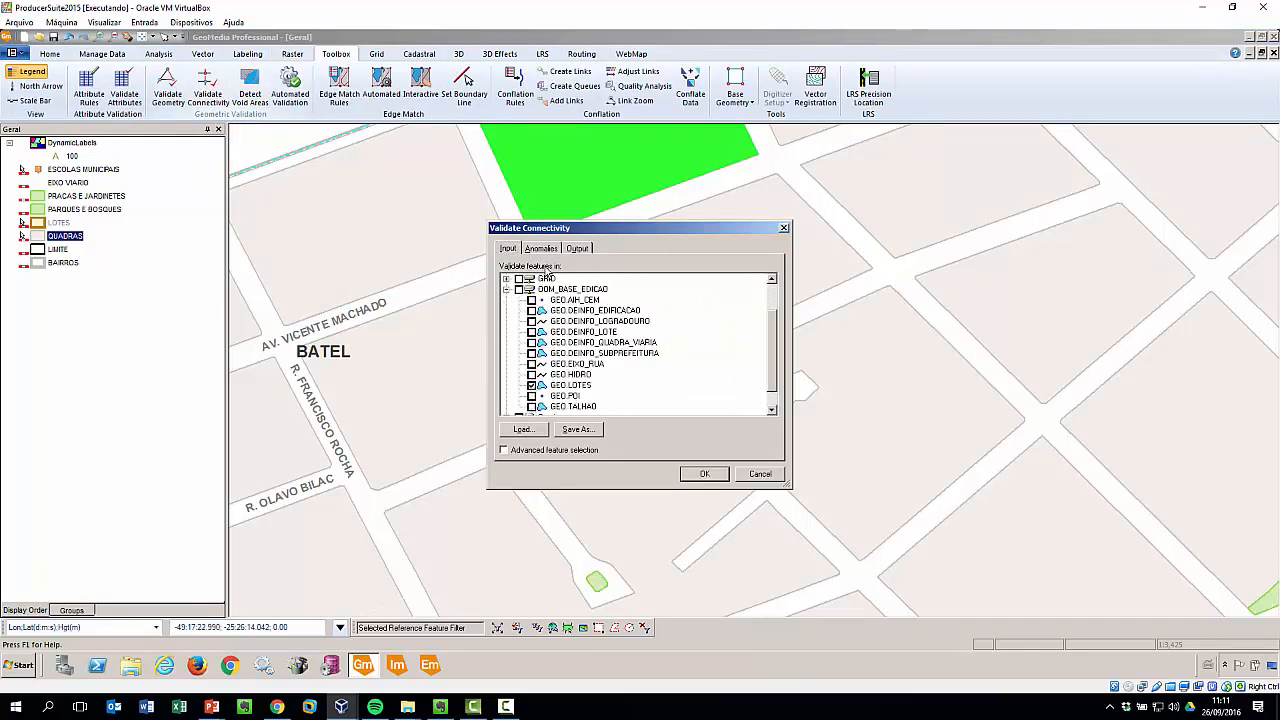
pyautogui.moveTo(580, 218); pyautogui.dragTo(580, 131)
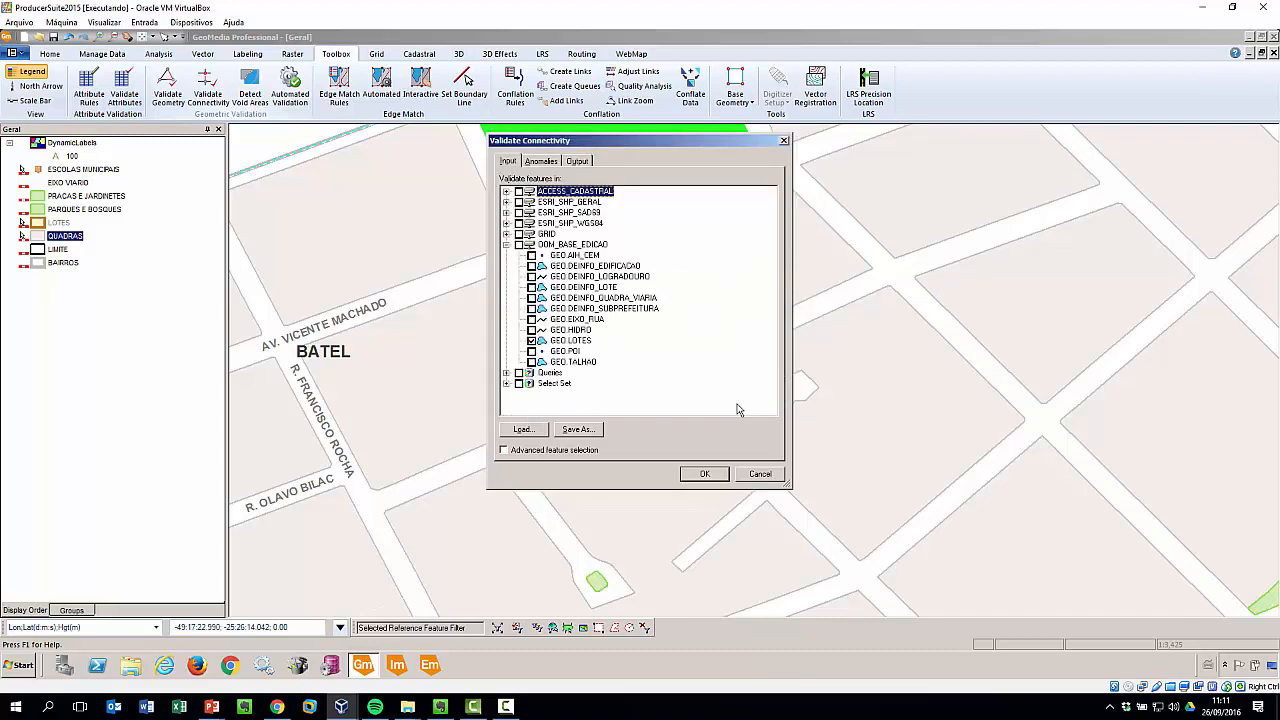
pyautogui.moveTo(790, 486); pyautogui.dragTo(962, 604)
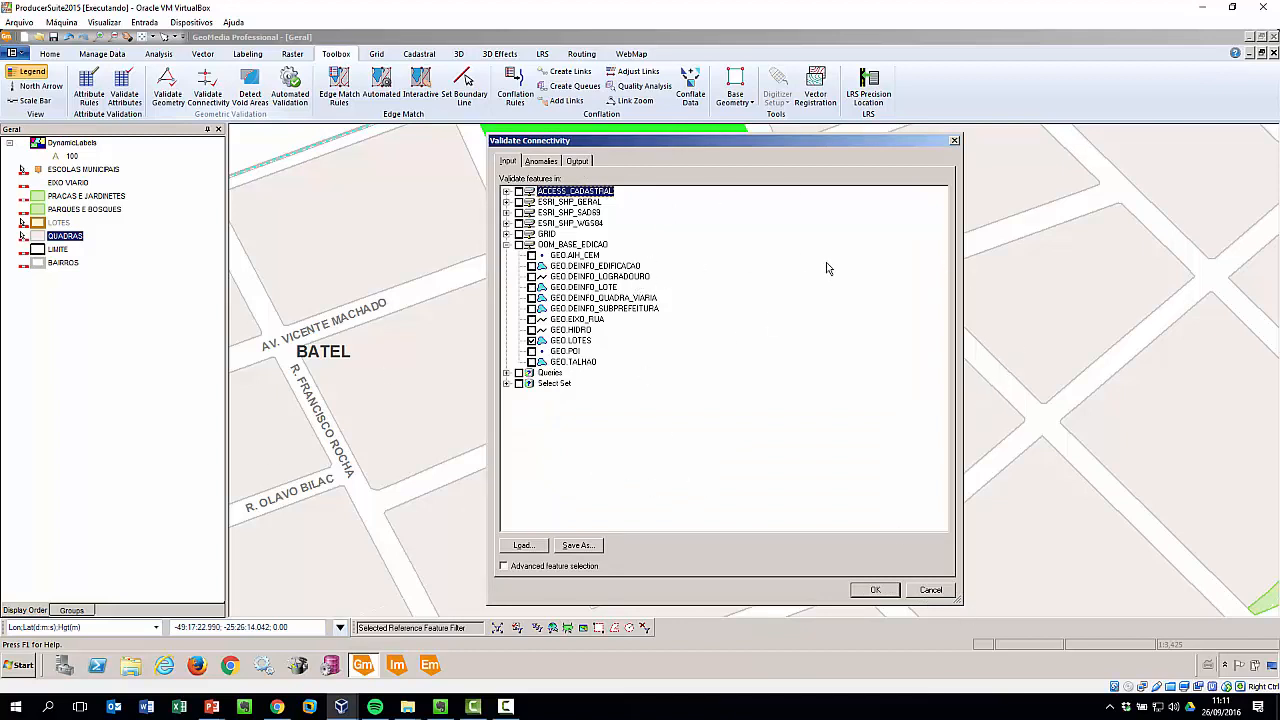
pyautogui.click(566, 342)
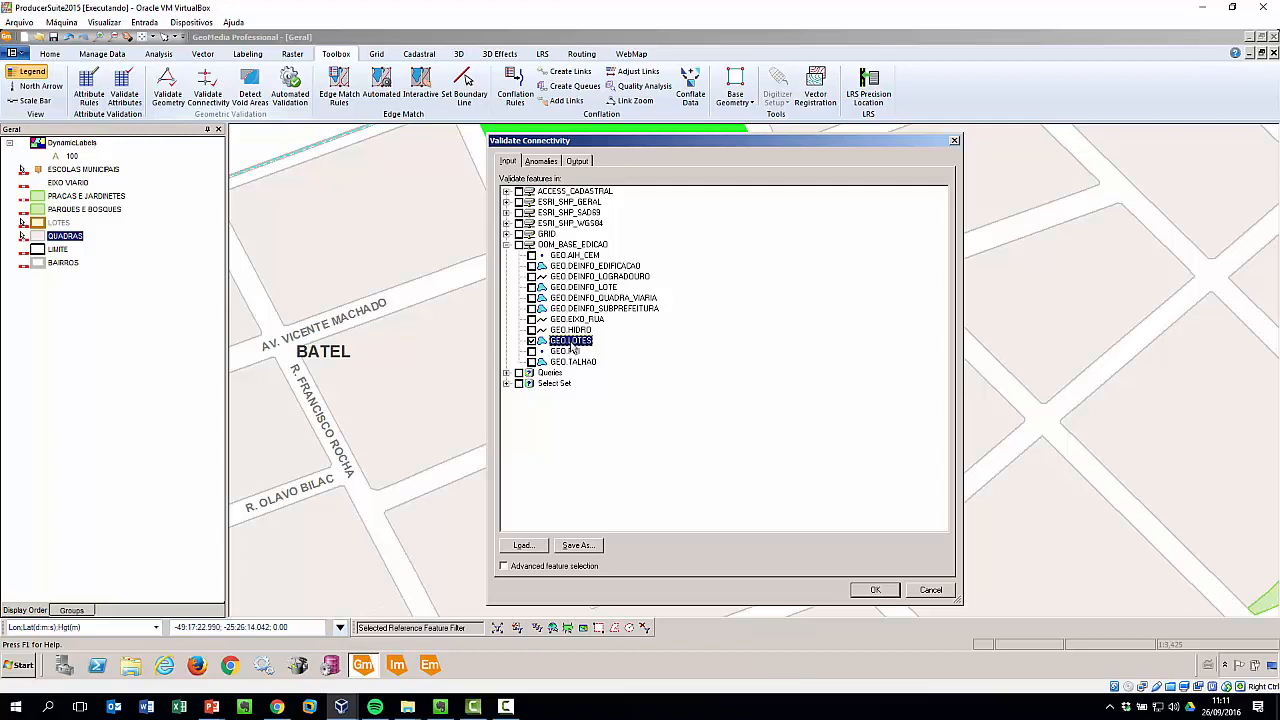
# - Enable advanced feature selection and choose GEO.EIXO_RUA and GEO.TALHAO as the features to validate GEO.LOTES against
pyautogui.click(529, 570)
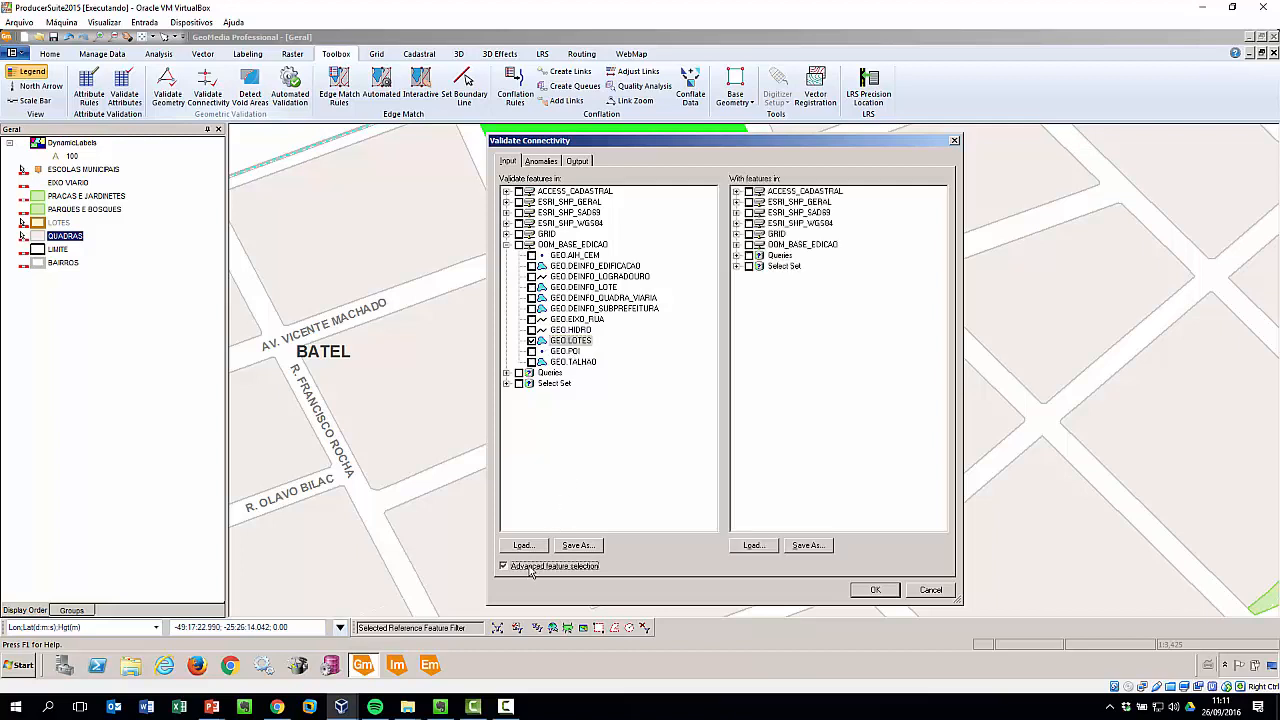
pyautogui.click(736, 245)
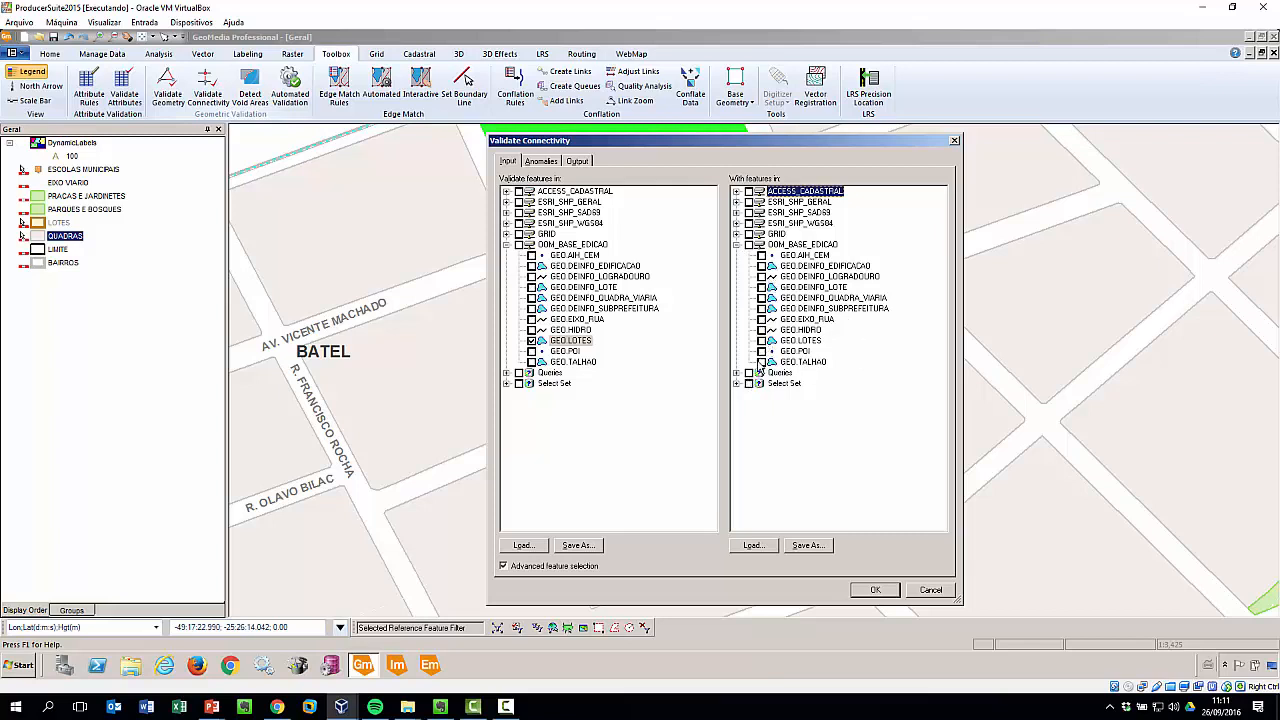
pyautogui.click(761, 319)
pyautogui.click(762, 363)
pyautogui.click(572, 342)
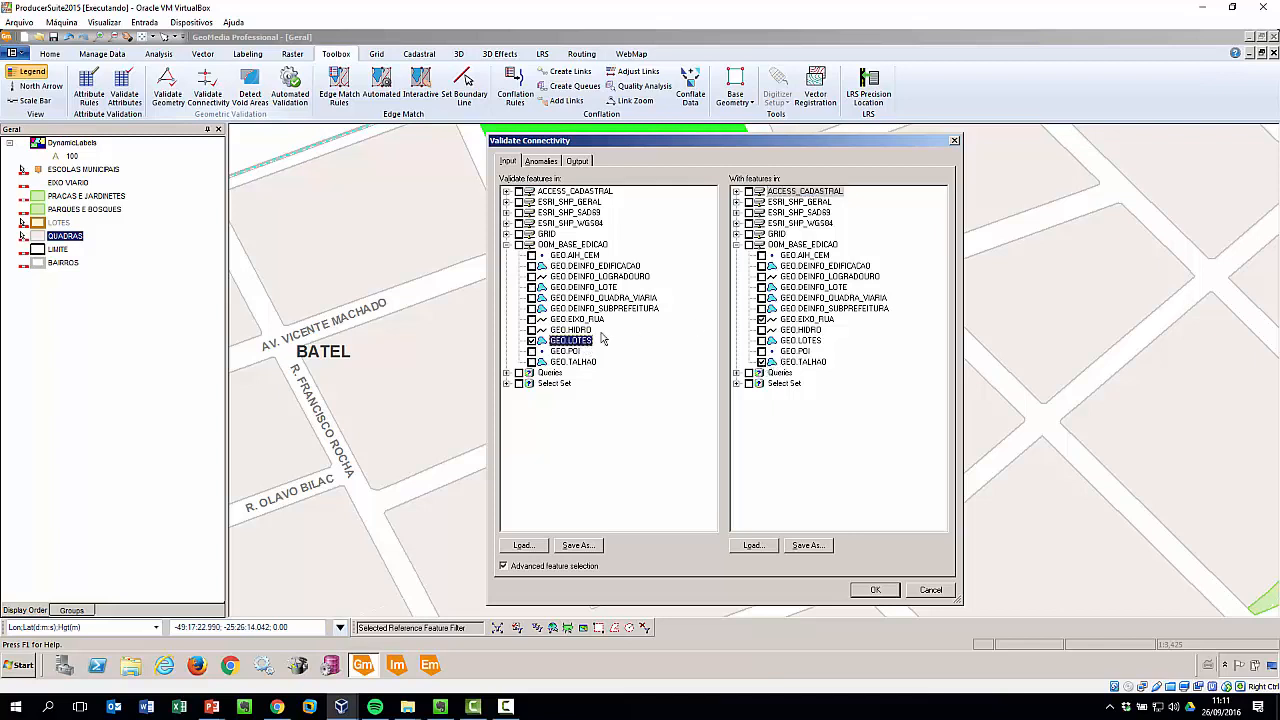
# - Deselect GEO.TALHAO and GEO.EIXO_RUA and turn off advanced feature selection, keeping GEO.LOTES as the validated class
pyautogui.click(772, 321)
pyautogui.click(574, 346)
pyautogui.click(792, 362)
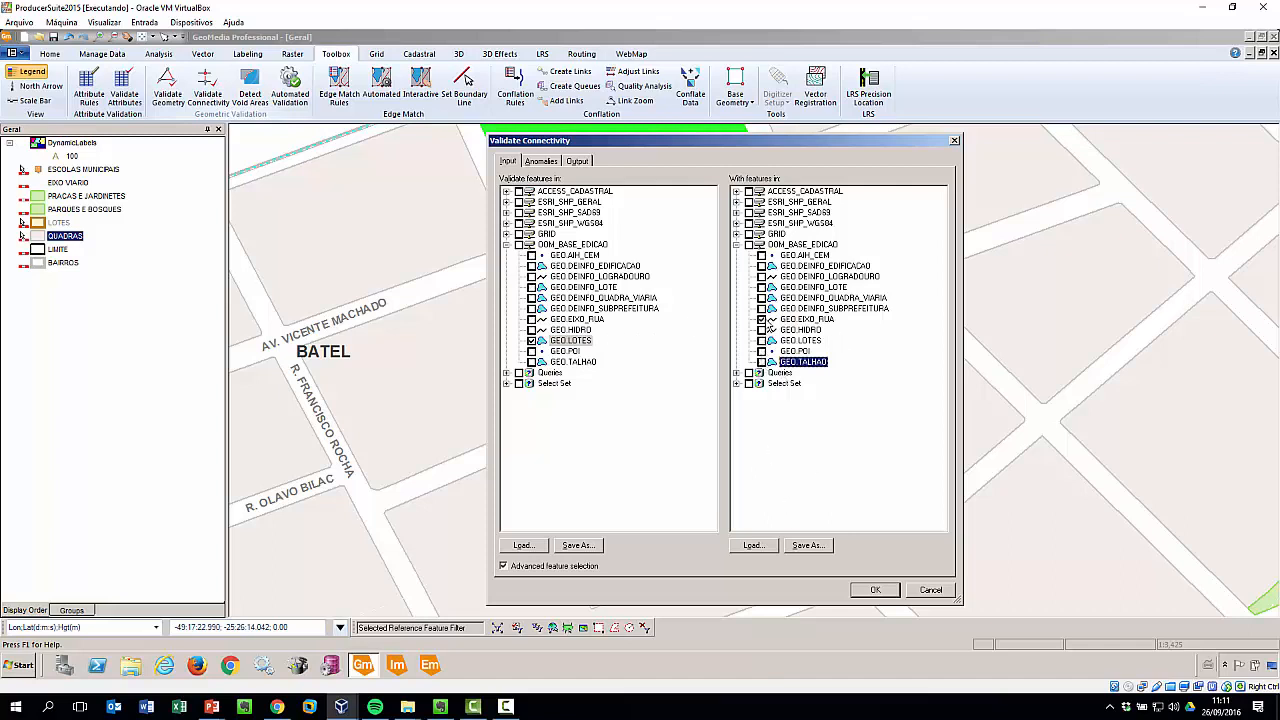
pyautogui.click(762, 319)
pyautogui.click(571, 568)
pyautogui.click(579, 343)
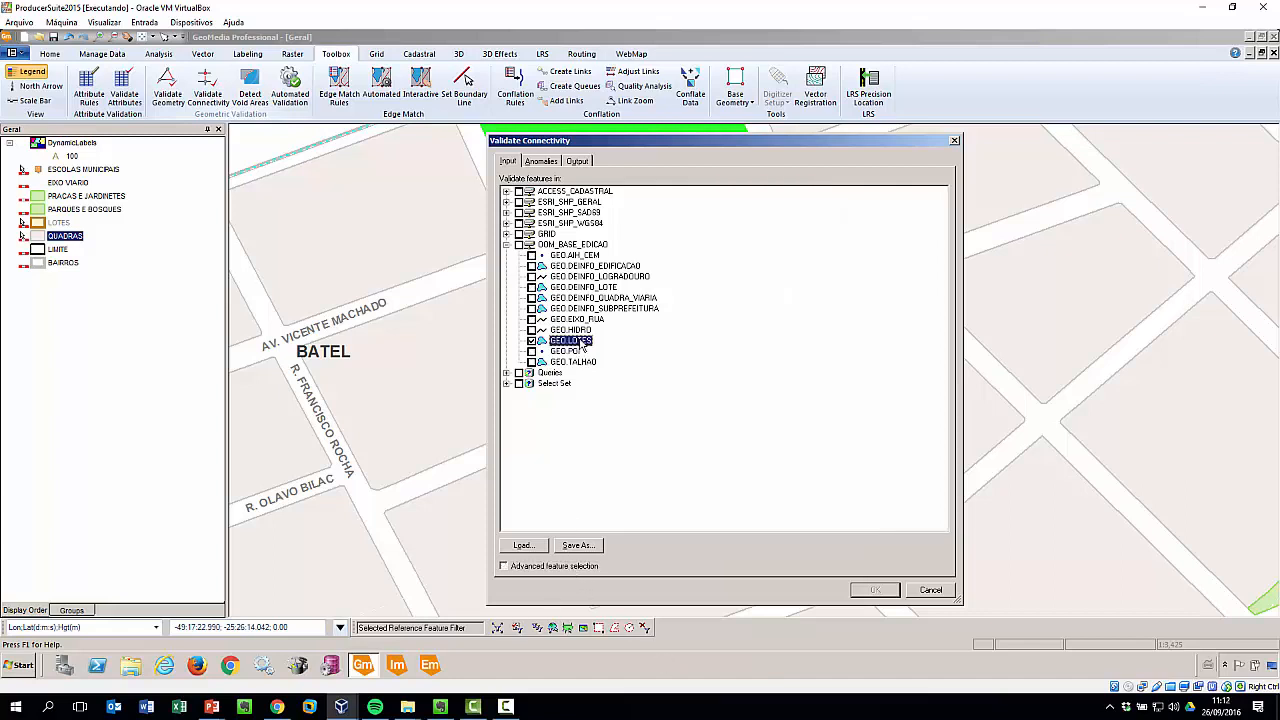
# - Enable all Standard, Specialized and Custom anomaly types for the connectivity validation
pyautogui.click(541, 161)
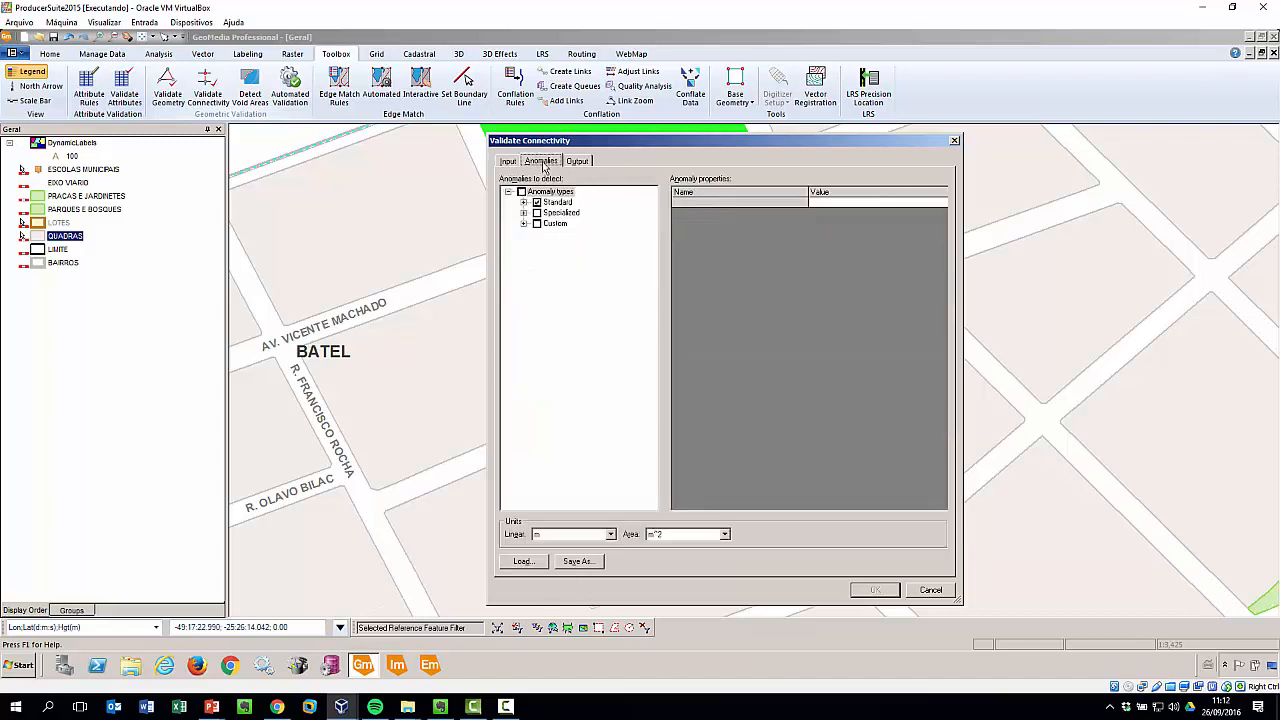
pyautogui.click(522, 202)
pyautogui.click(523, 266)
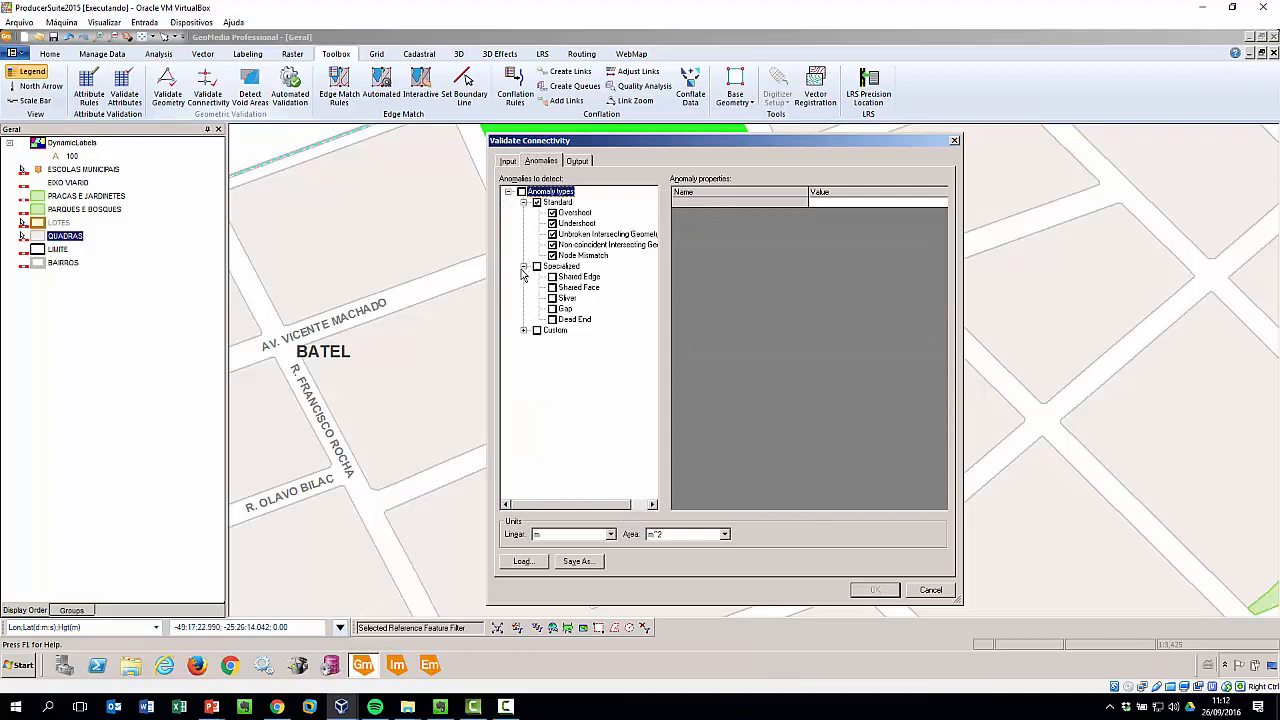
pyautogui.click(537, 266)
pyautogui.click(523, 330)
pyautogui.click(537, 331)
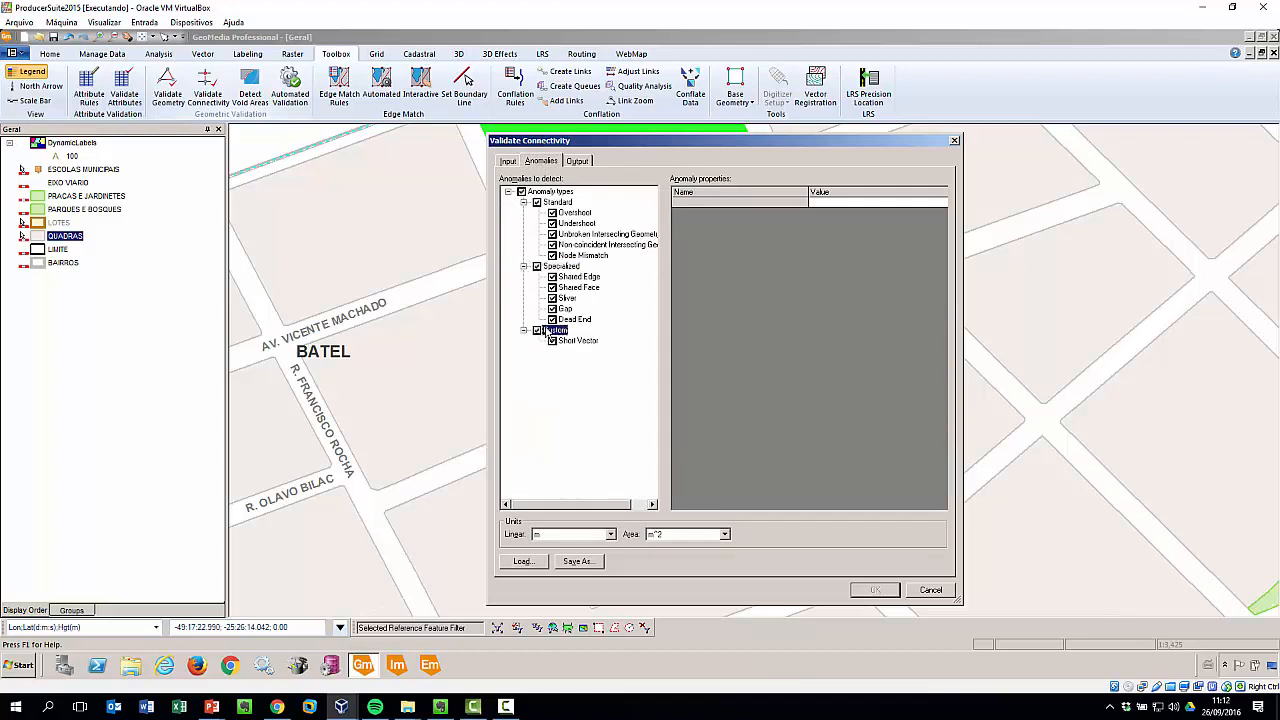
# - Review the Shared Edge and Gap anomaly properties and the input and output settings, then cancel the connectivity validation
pyautogui.click(563, 287)
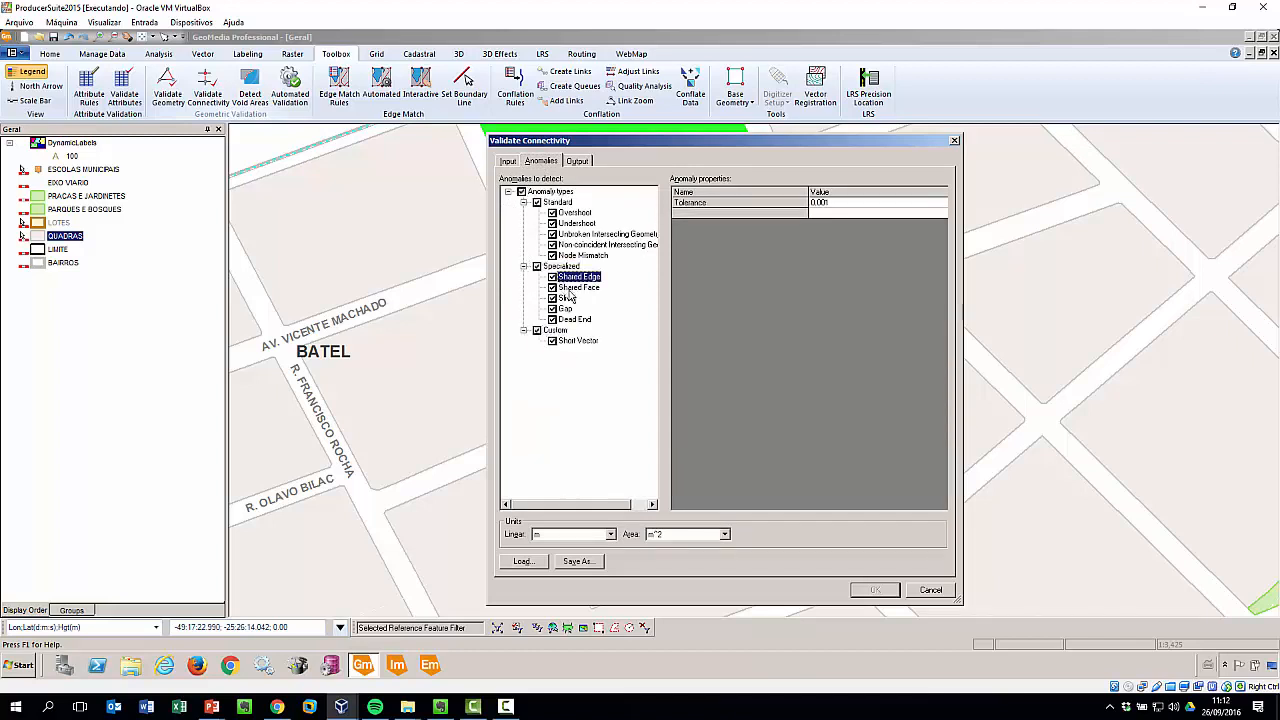
pyautogui.click(566, 309)
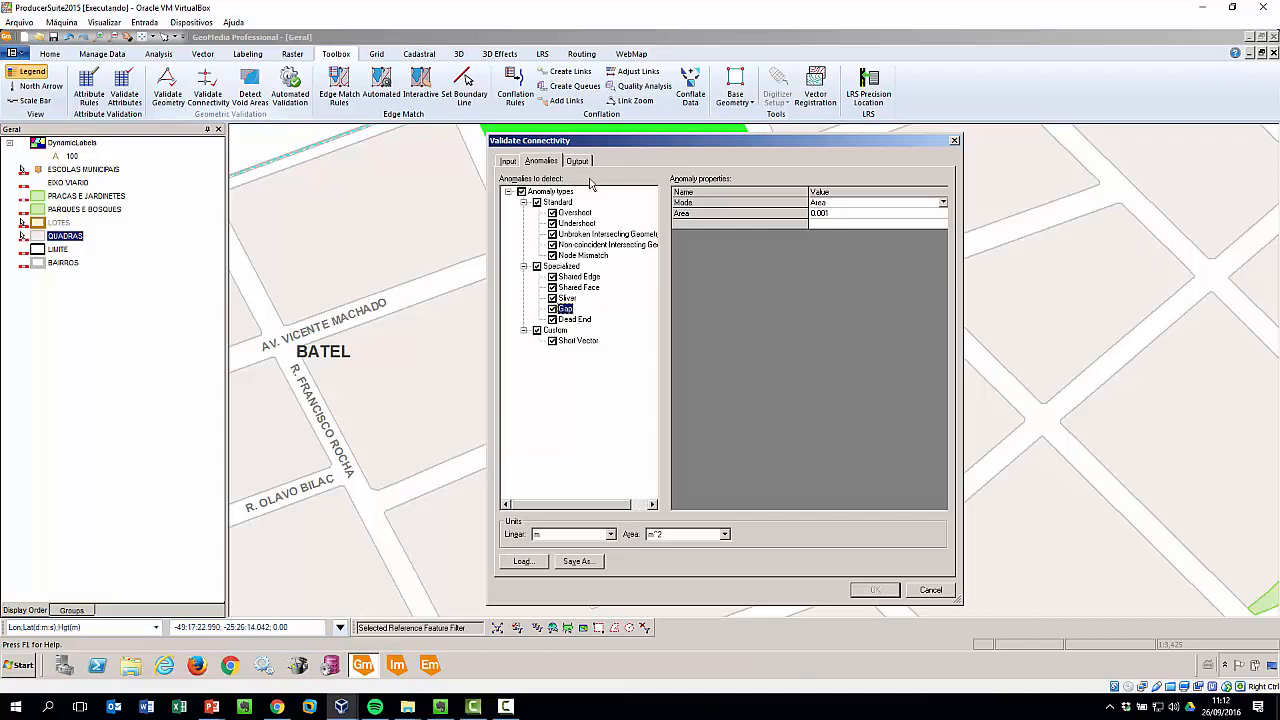
pyautogui.click(578, 163)
pyautogui.click(545, 163)
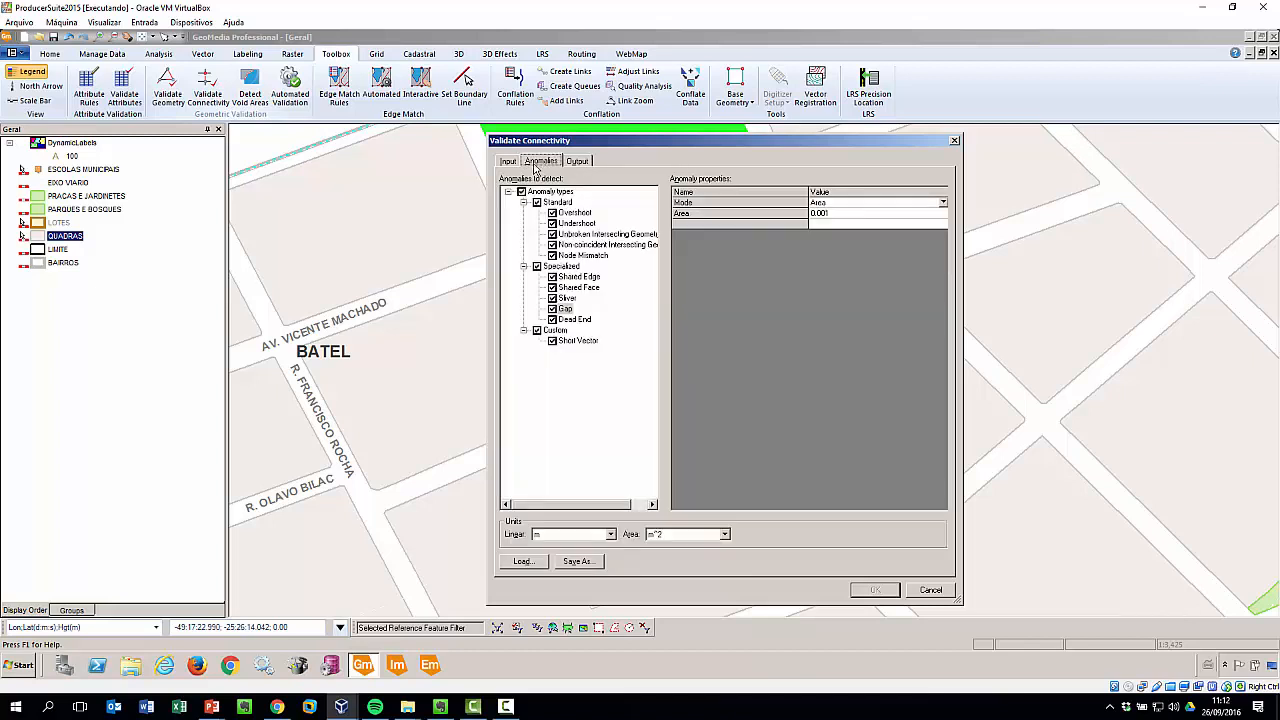
pyautogui.click(509, 162)
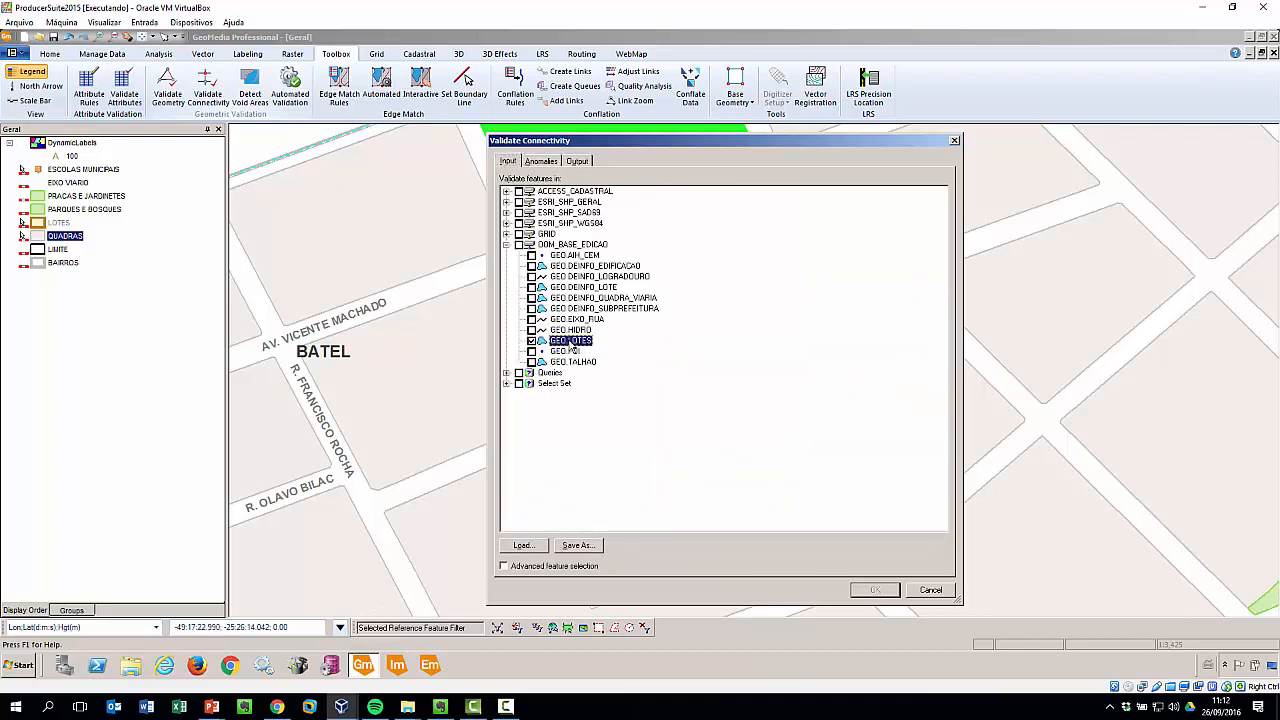
pyautogui.click(543, 162)
pyautogui.click(586, 163)
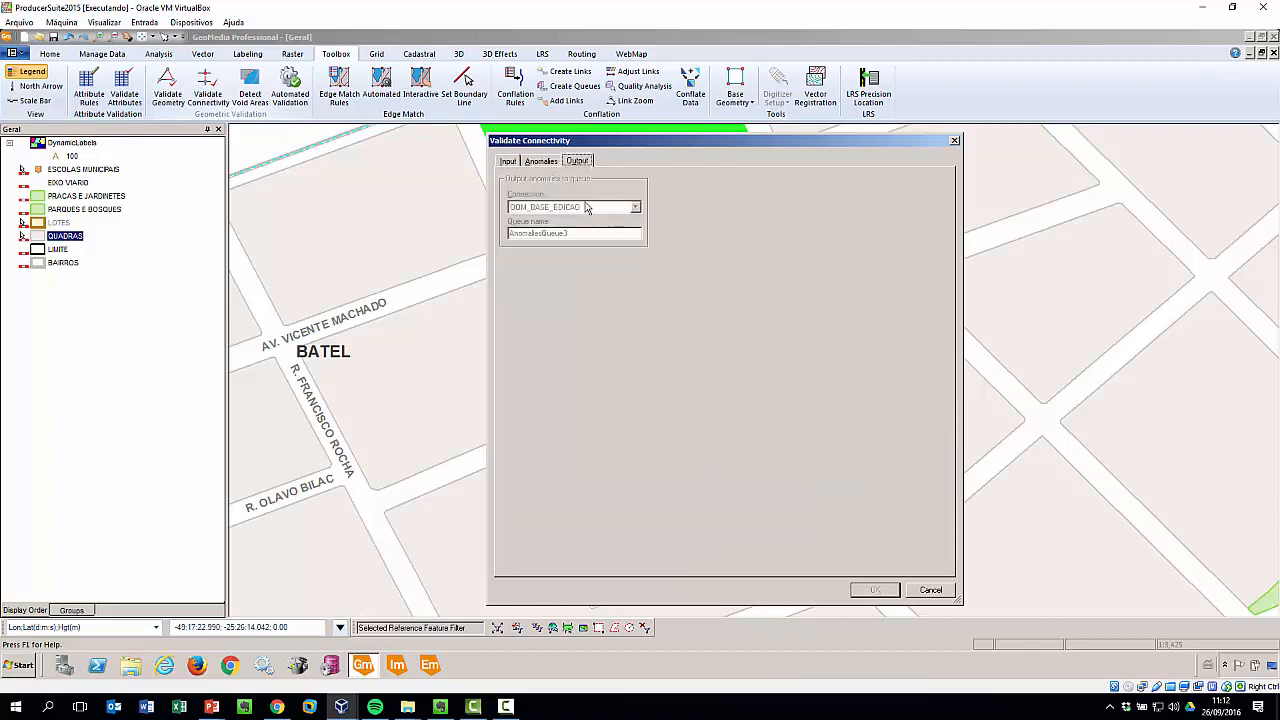
pyautogui.click(543, 163)
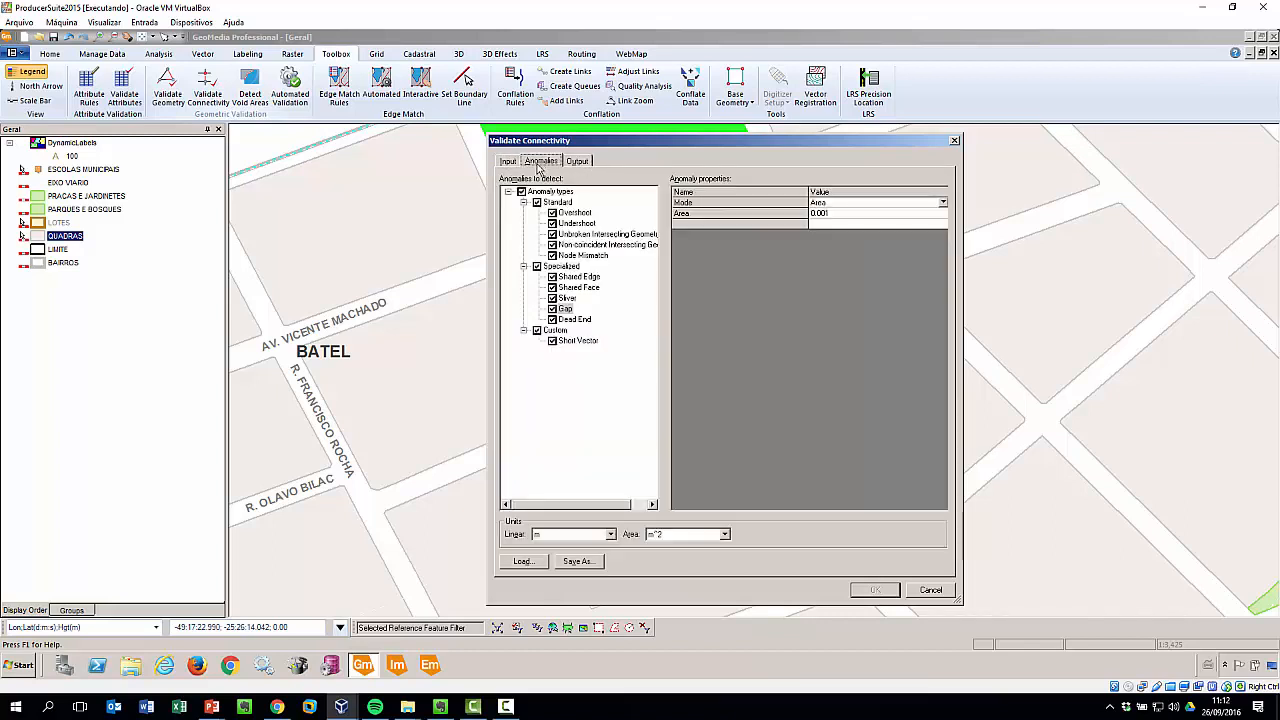
pyautogui.click(503, 163)
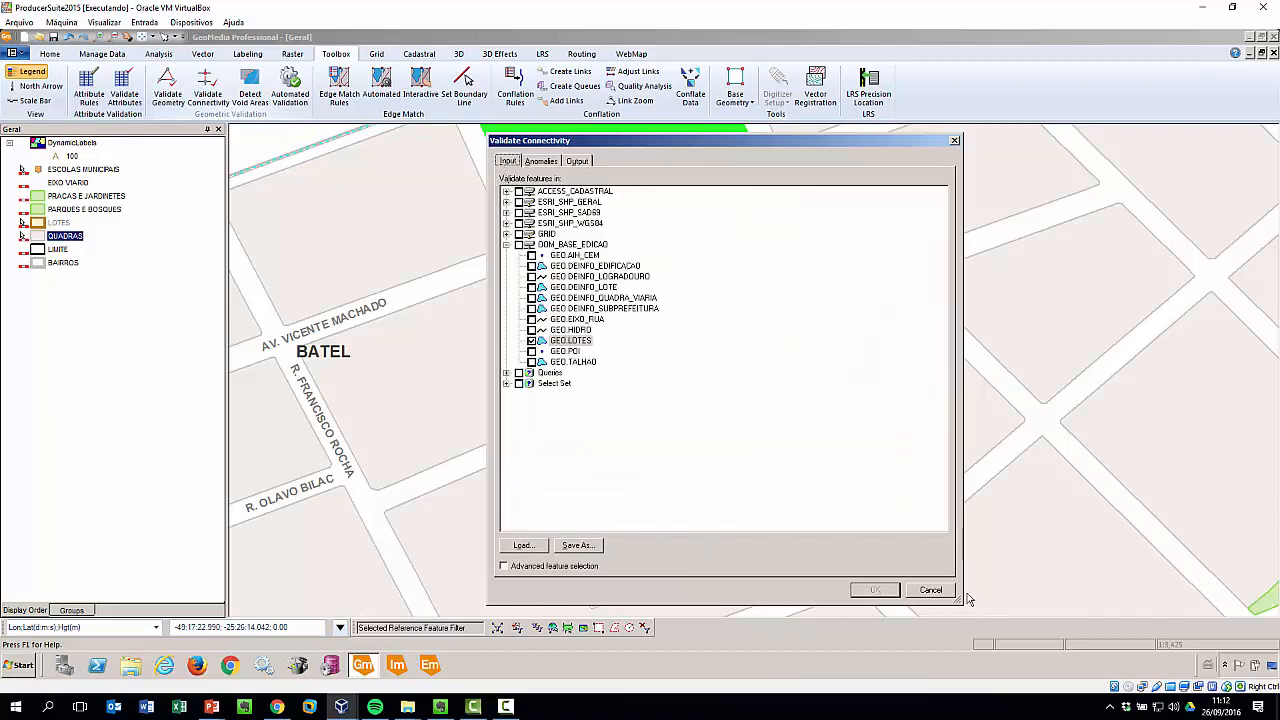
pyautogui.click(931, 590)
# - Fit the whole BATEL district in the Geral map and clear the active spatial filter
pyautogui.click(645, 297)
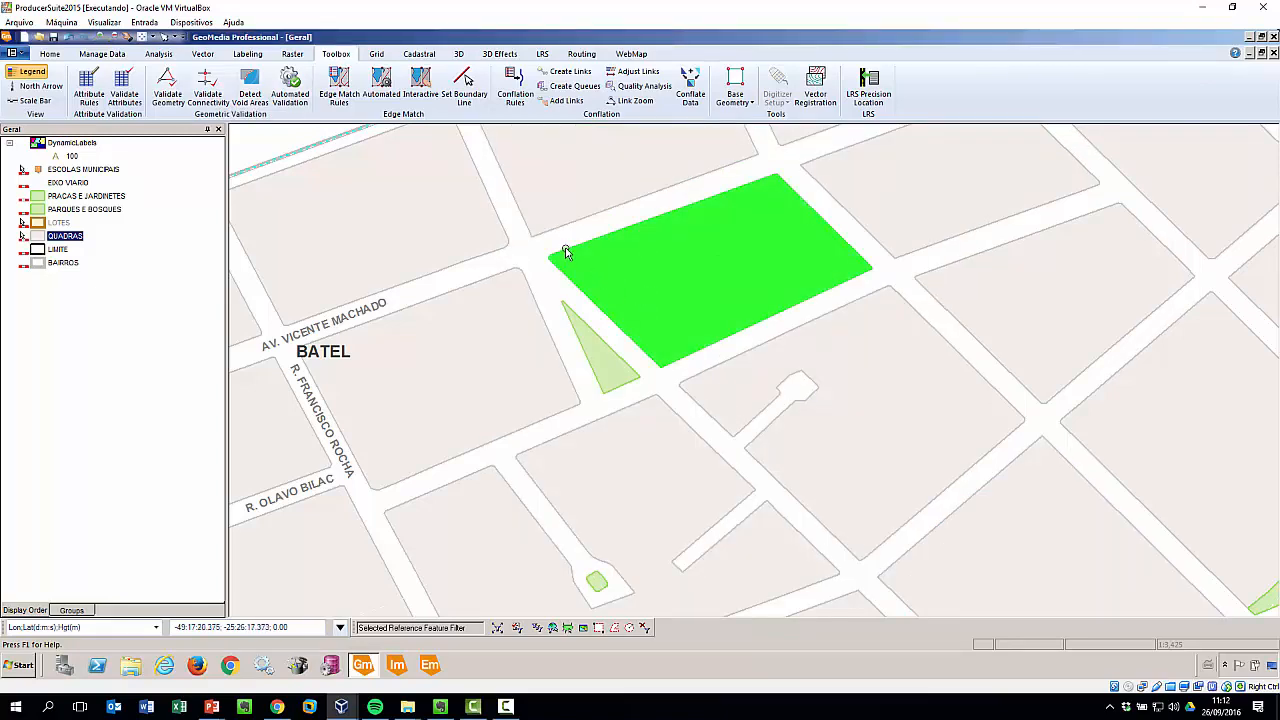
pyautogui.click(436, 343)
pyautogui.scroll(-2, 436, 343)
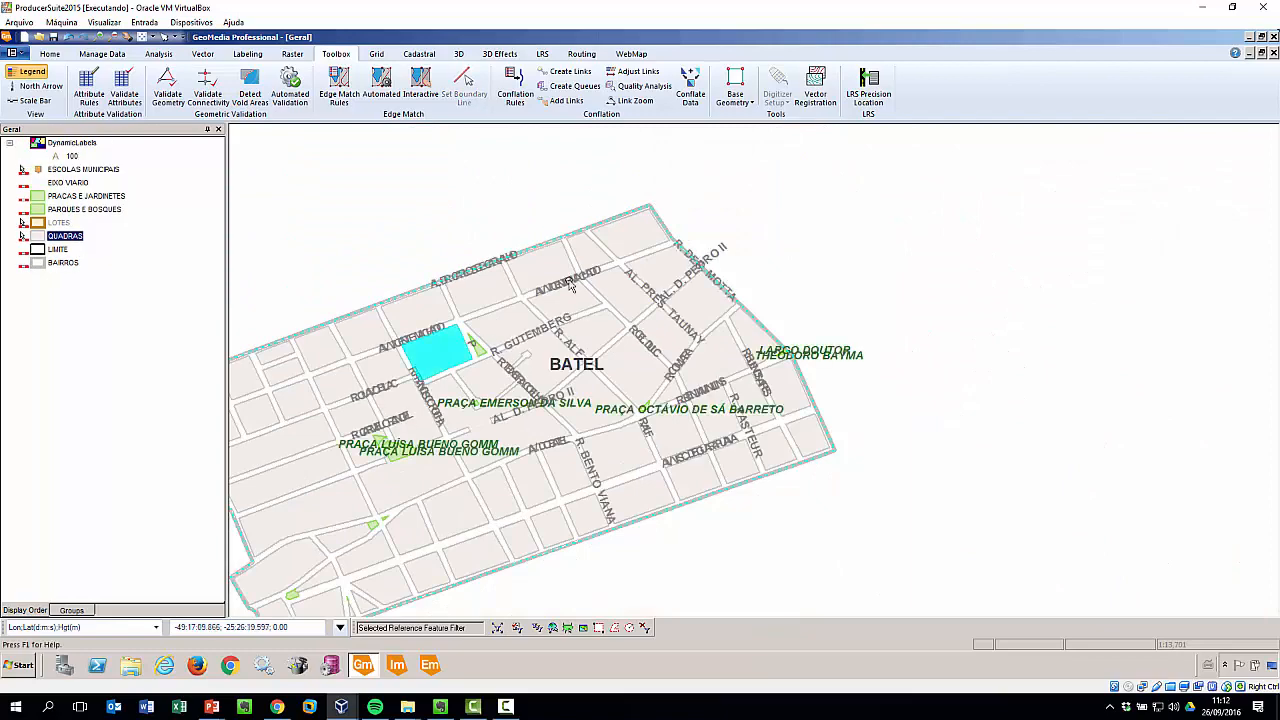
pyautogui.rightClick(396, 203)
pyautogui.click(434, 238)
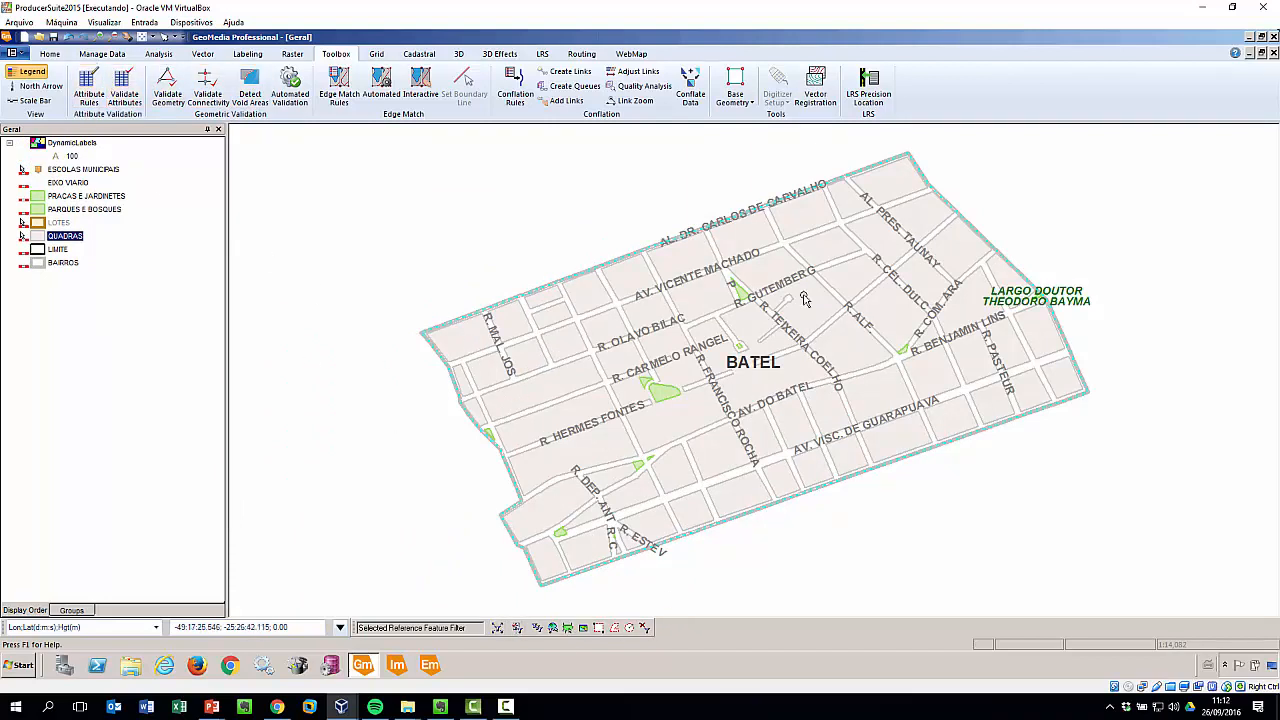
pyautogui.click(645, 628)
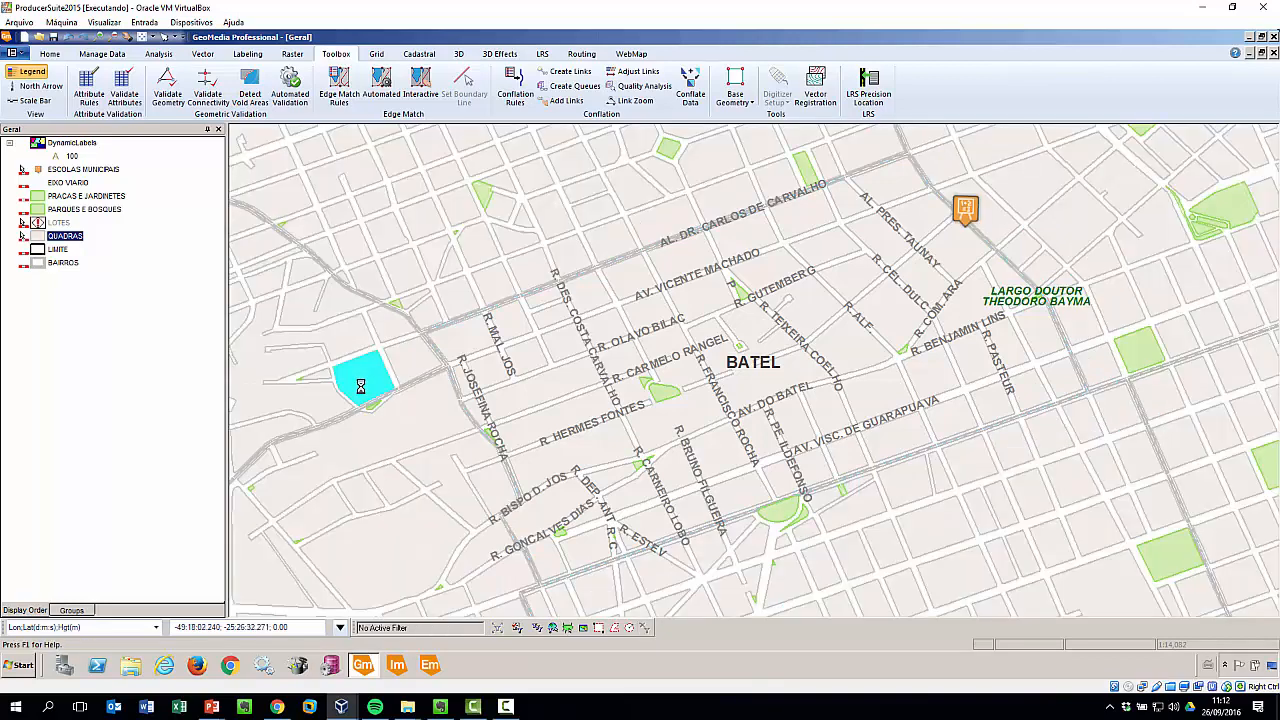
# - Minimize the Geral map window and maximize MapWindow2
pyautogui.click(52, 54)
pyautogui.click(70, 56)
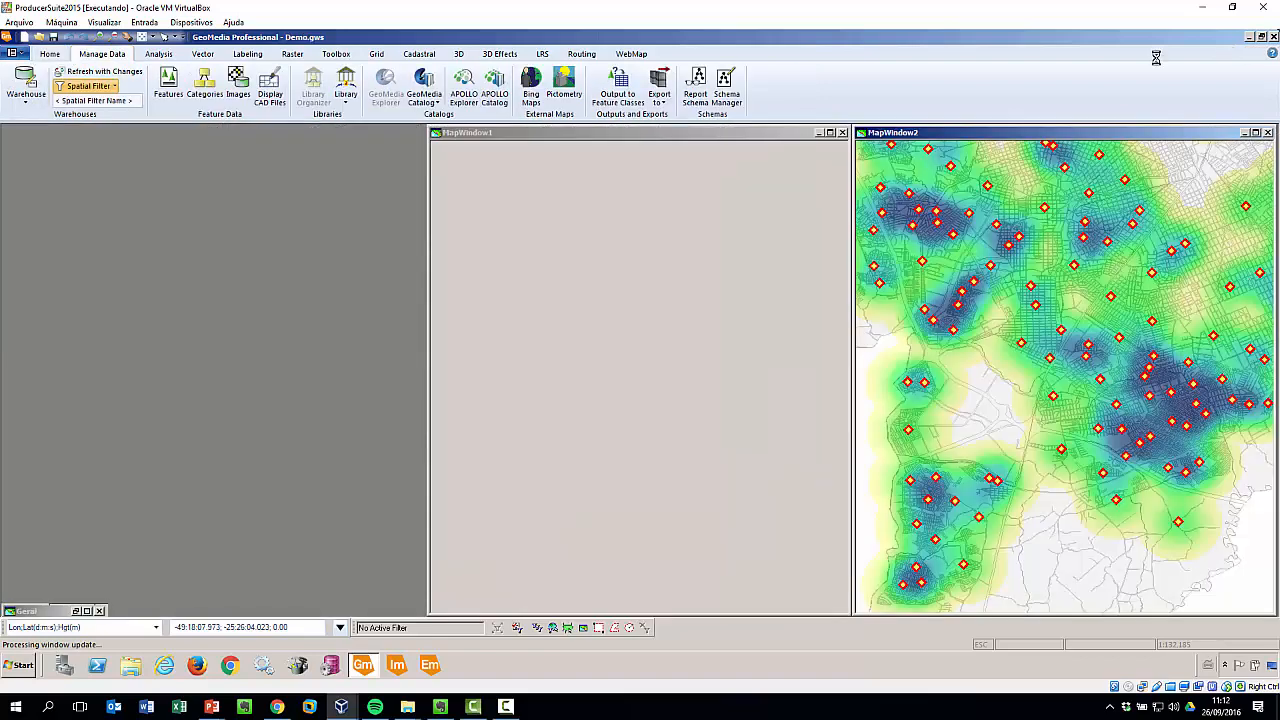
pyautogui.click(1256, 133)
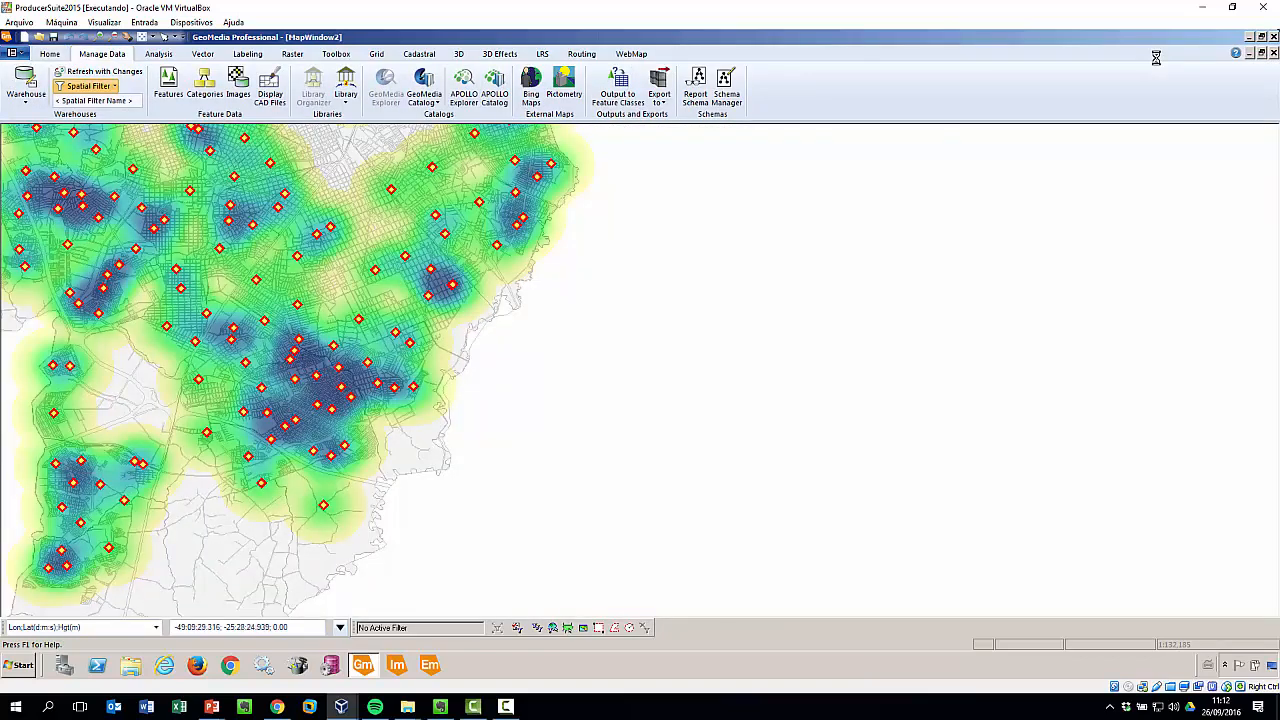
# - Fit the full extent of the hotspot map in MapWindow2 and display its legend
pyautogui.rightClick(646, 239)
pyautogui.click(666, 278)
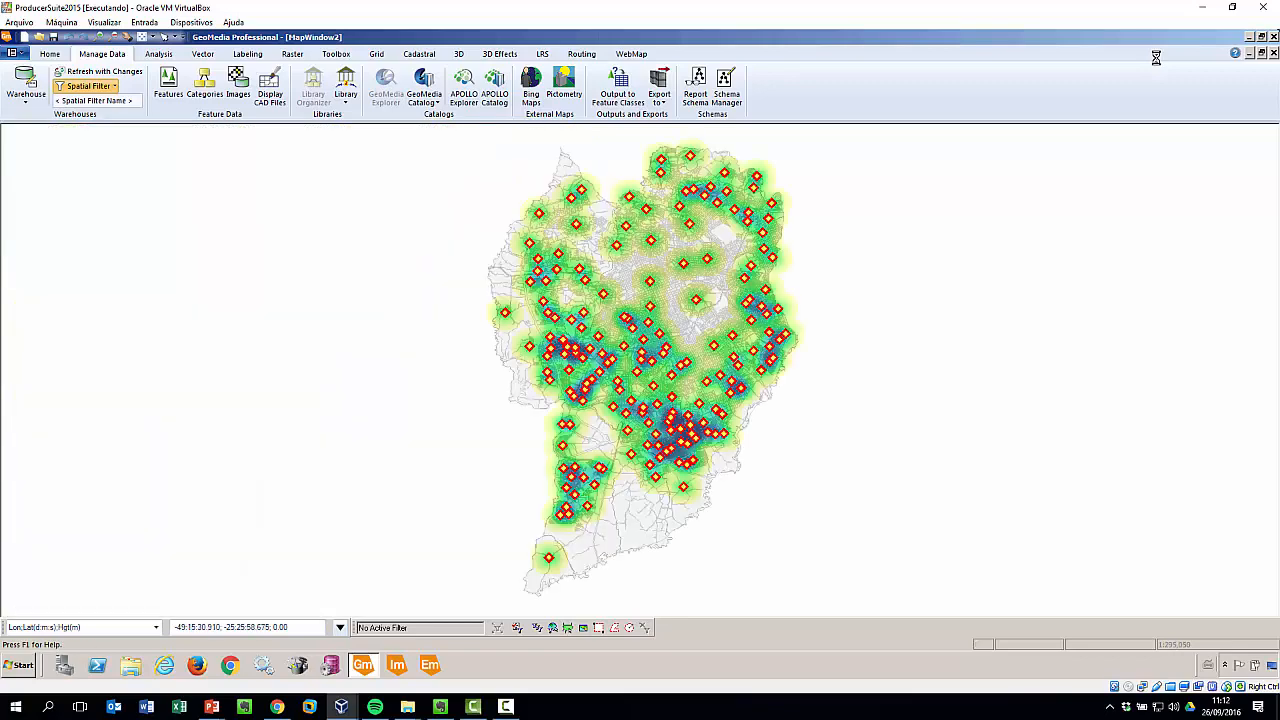
pyautogui.rightClick(257, 202)
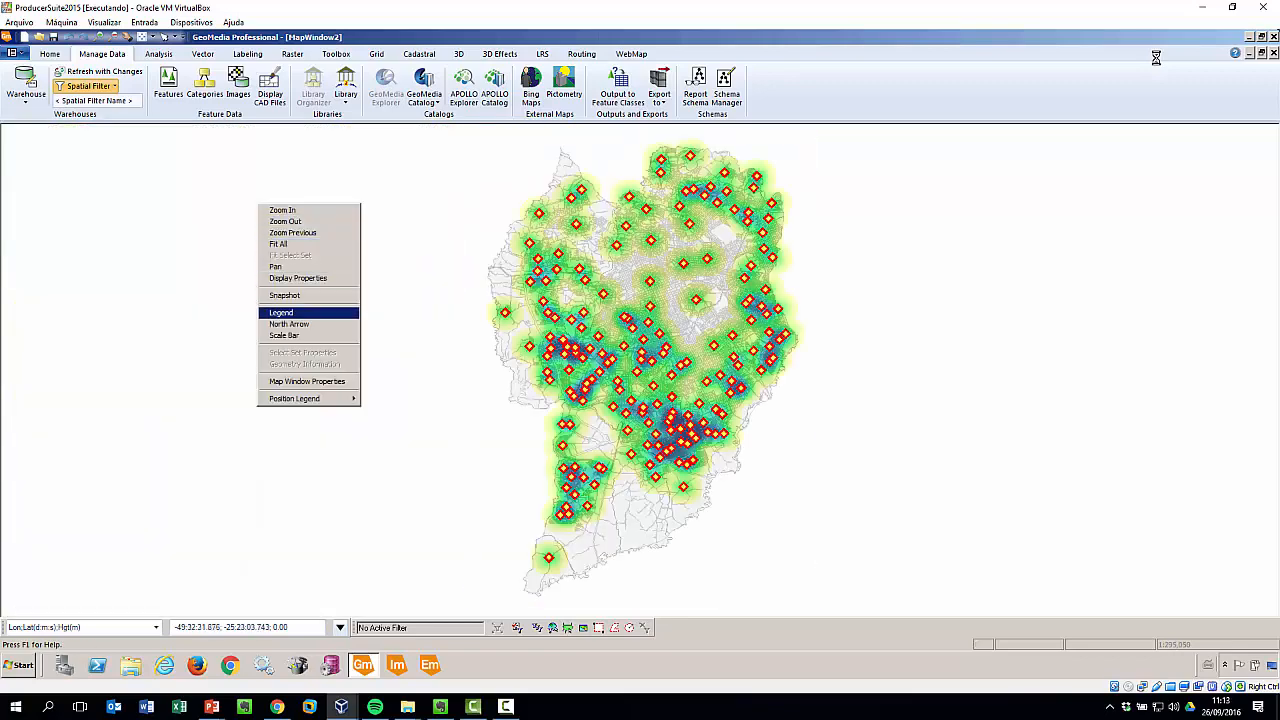
pyautogui.click(290, 311)
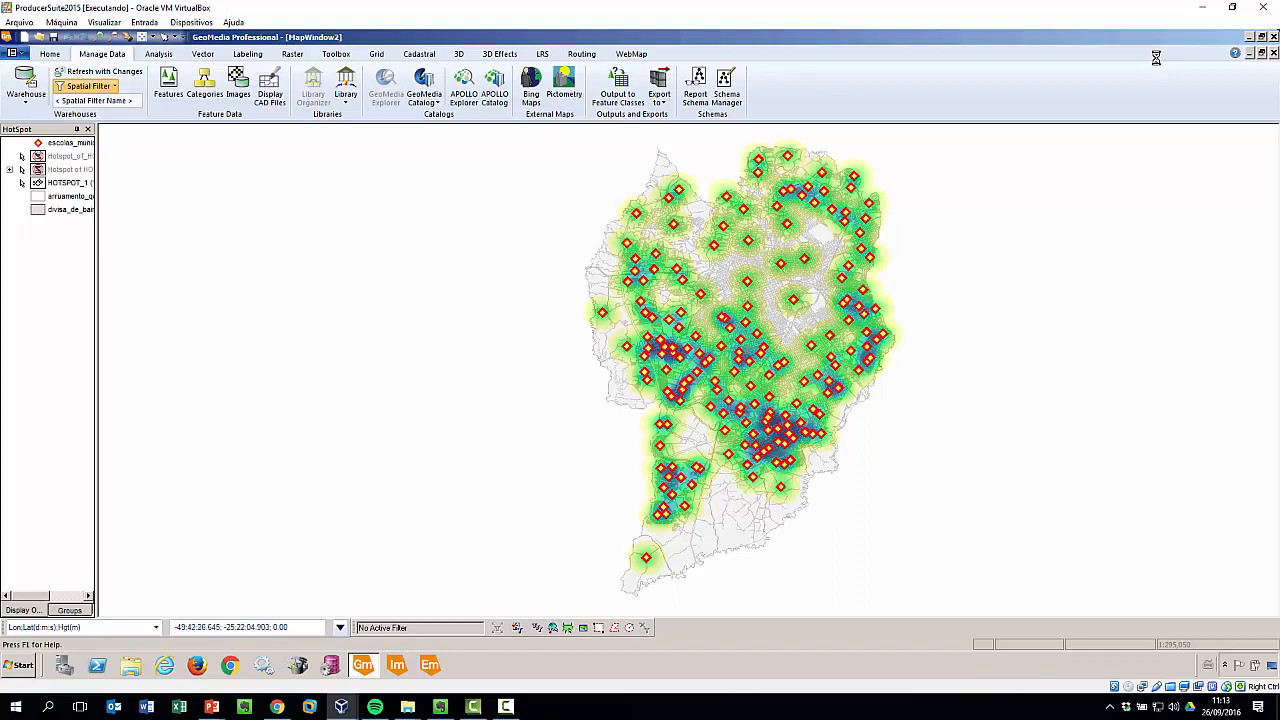
# - Look over the interpolation methods offered among the Grid analysis tools, including Density, without starting one
pyautogui.click(376, 54)
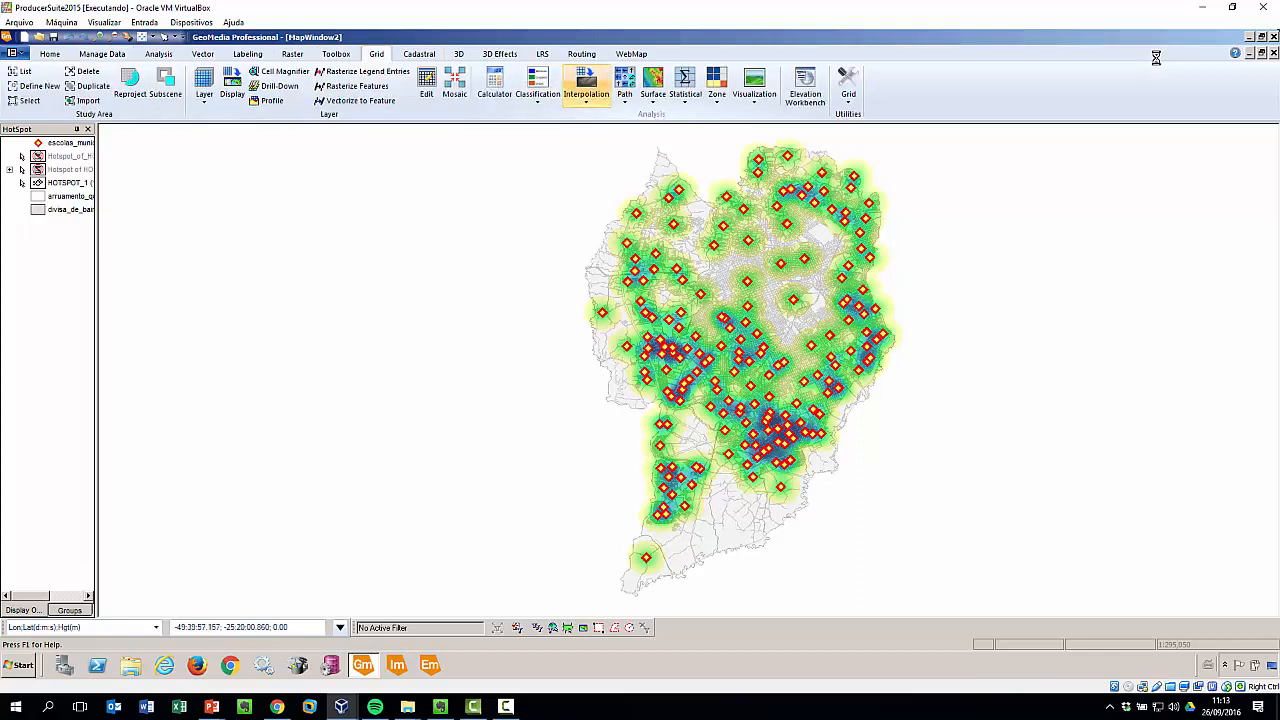
pyautogui.click(586, 95)
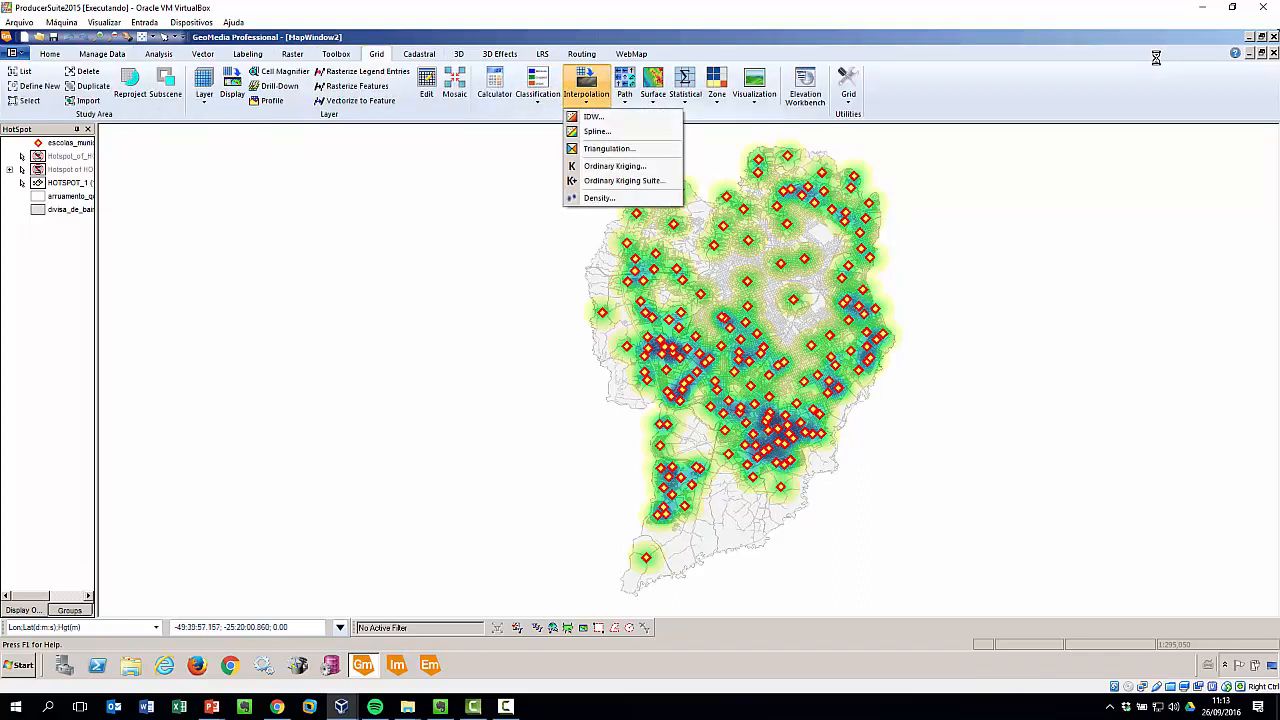
pyautogui.click(170, 159)
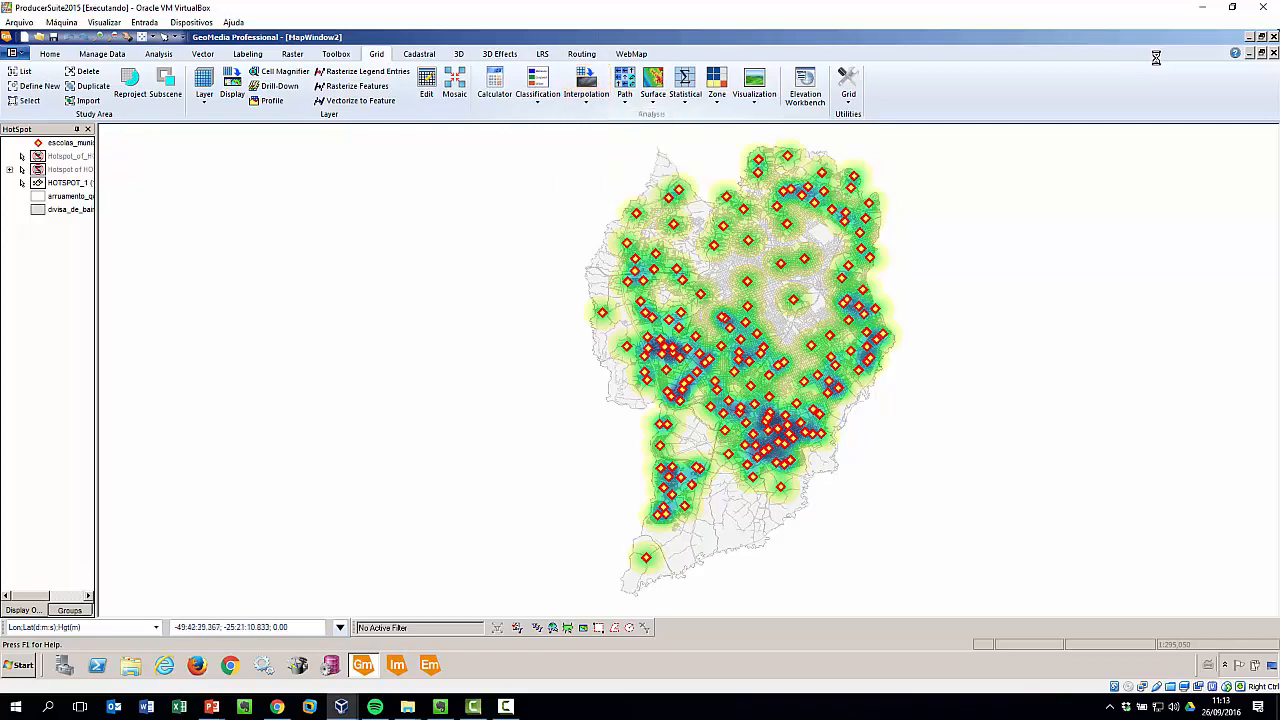
# - Hide the HOTSPOT_1 layer in MapWindow2 and fit the remaining layers in the view
pyautogui.rightClick(48, 183)
pyautogui.click(75, 189)
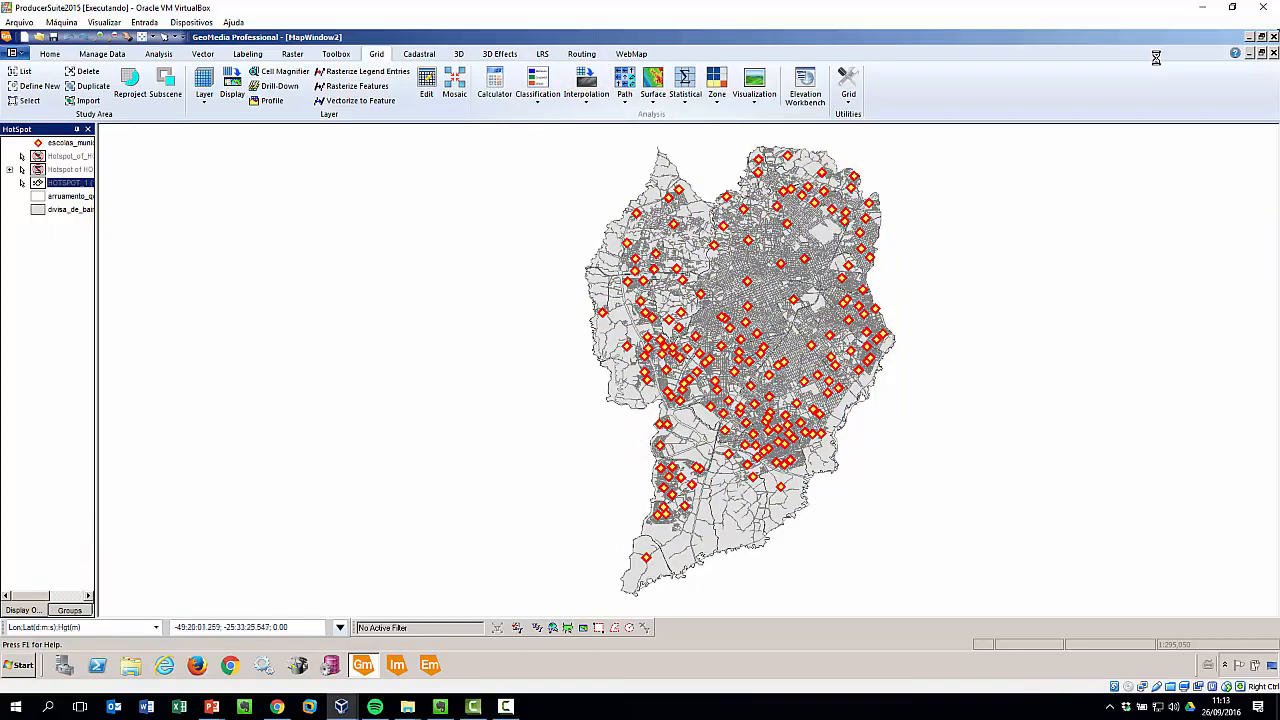
pyautogui.rightClick(441, 305)
pyautogui.click(473, 314)
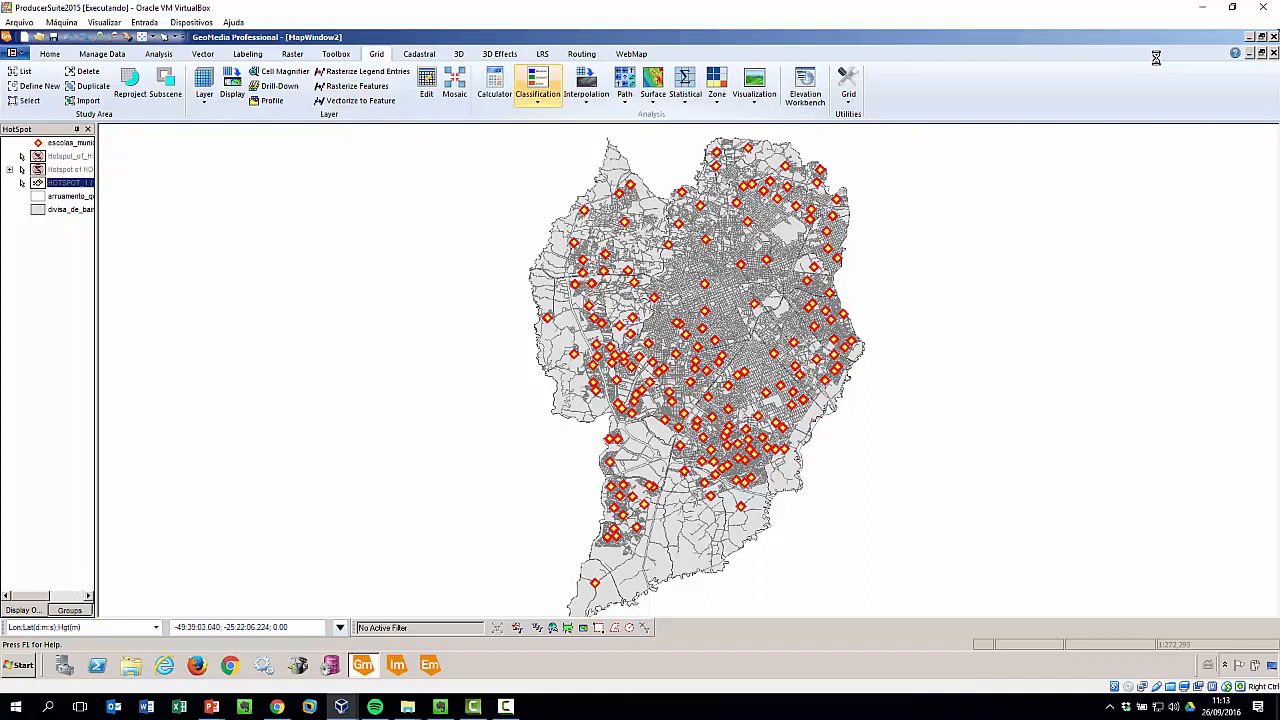
# - Turn the HOTSPOT_1 layer's display back on in MapWindow2
pyautogui.click(586, 85)
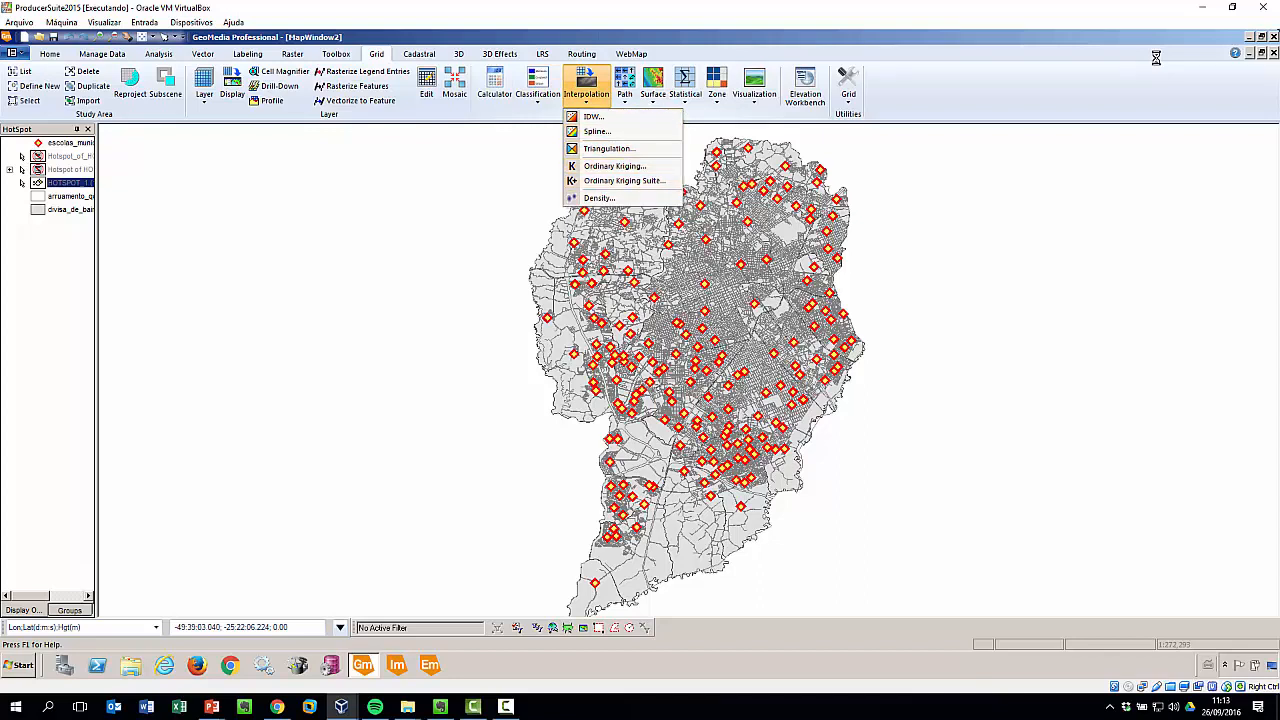
pyautogui.click(430, 203)
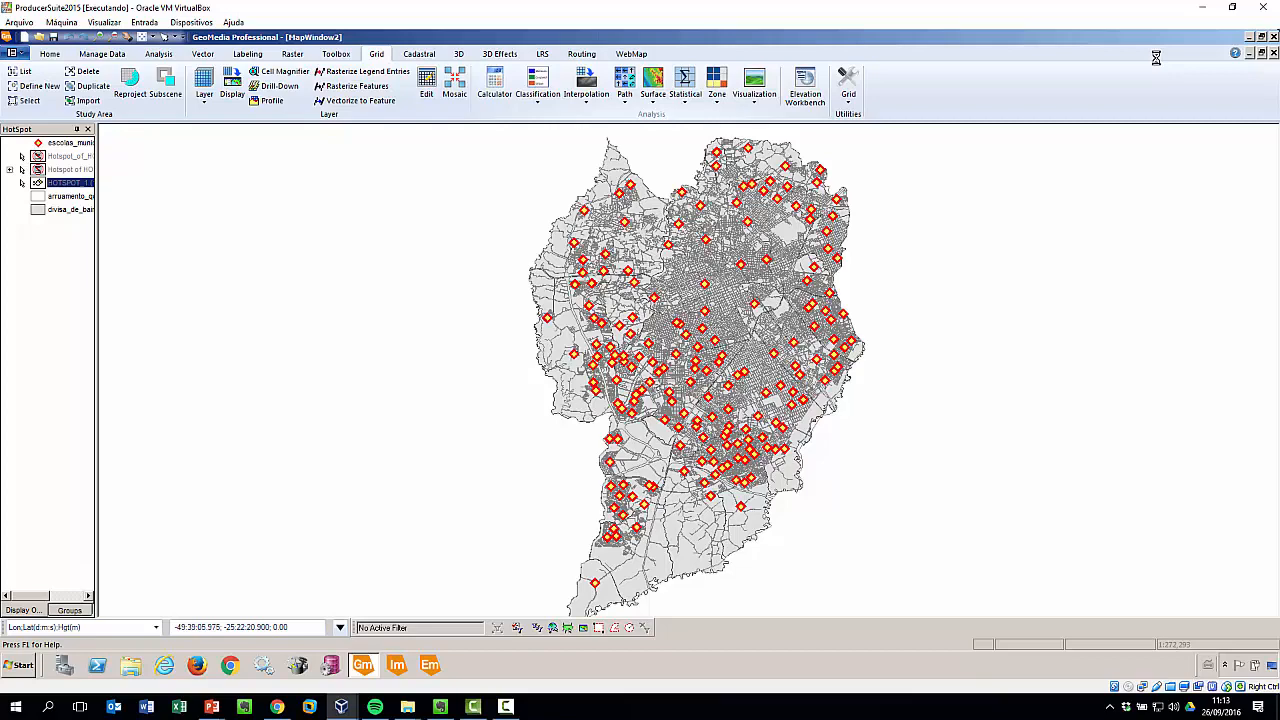
pyautogui.rightClick(71, 184)
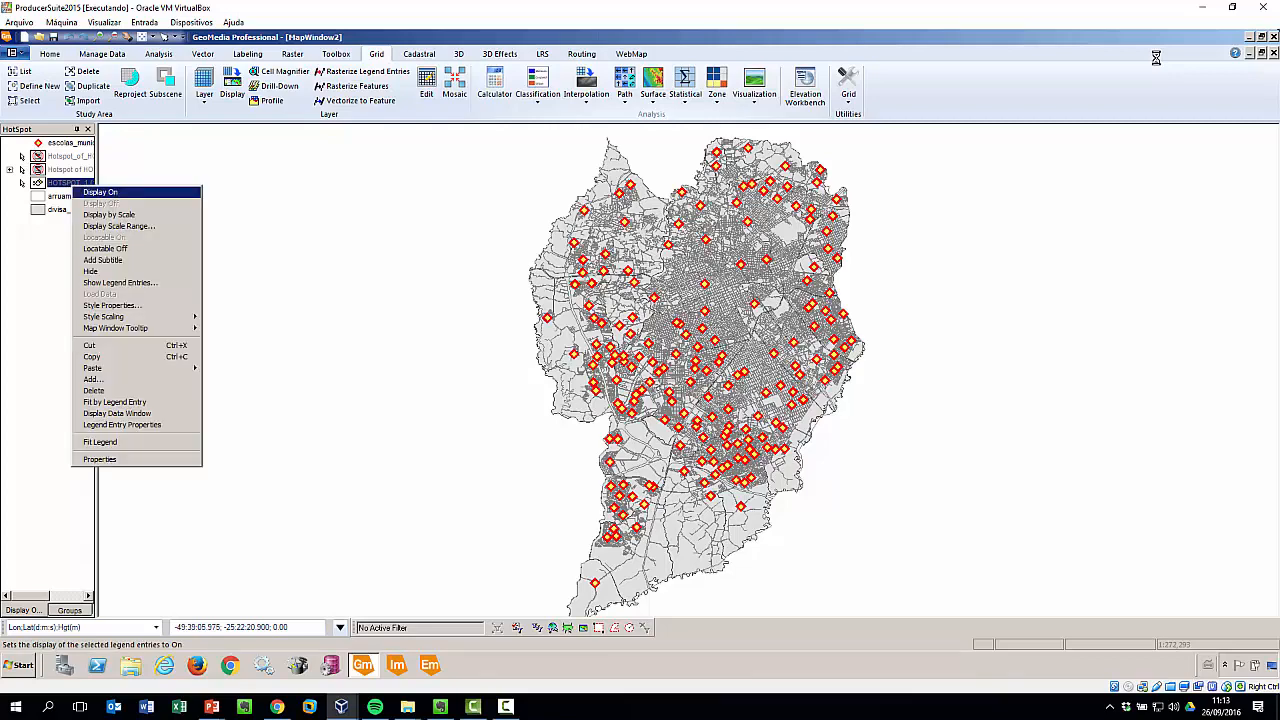
pyautogui.click(100, 192)
# - Zoom in on the dense school hotspots in the central and southern part of the city
pyautogui.rightClick(334, 230)
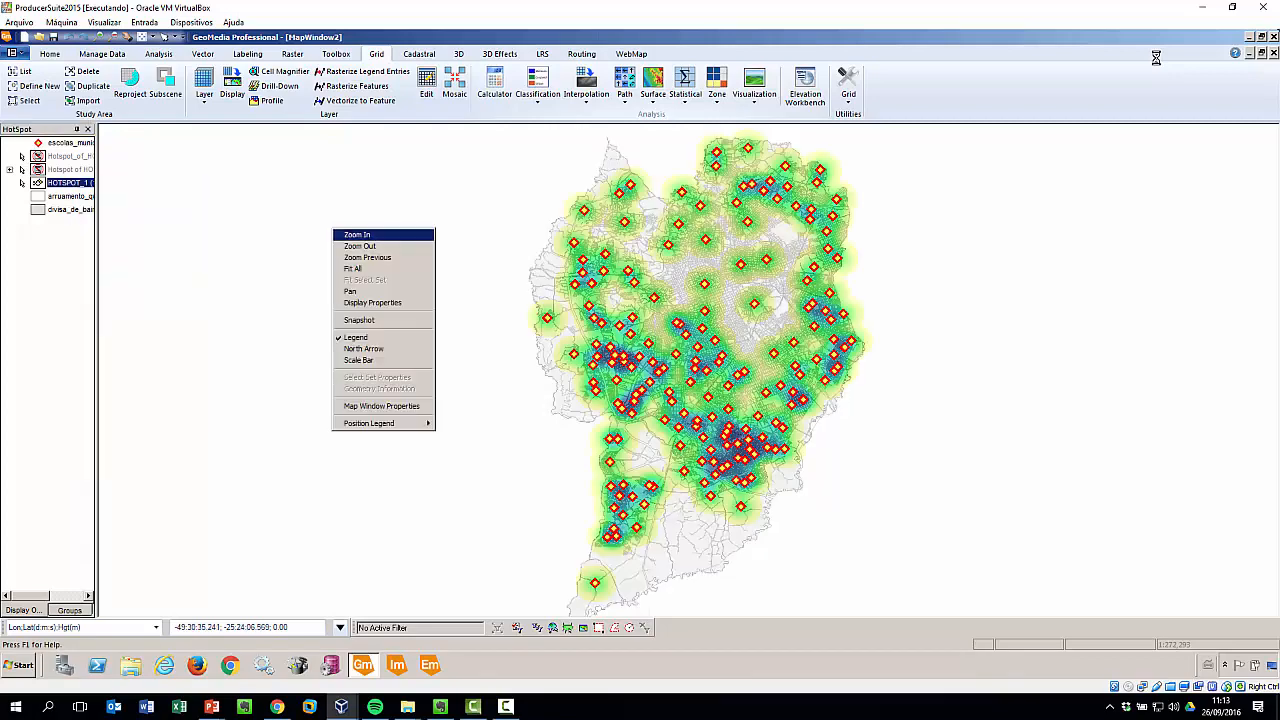
pyautogui.click(357, 234)
pyautogui.click(586, 88)
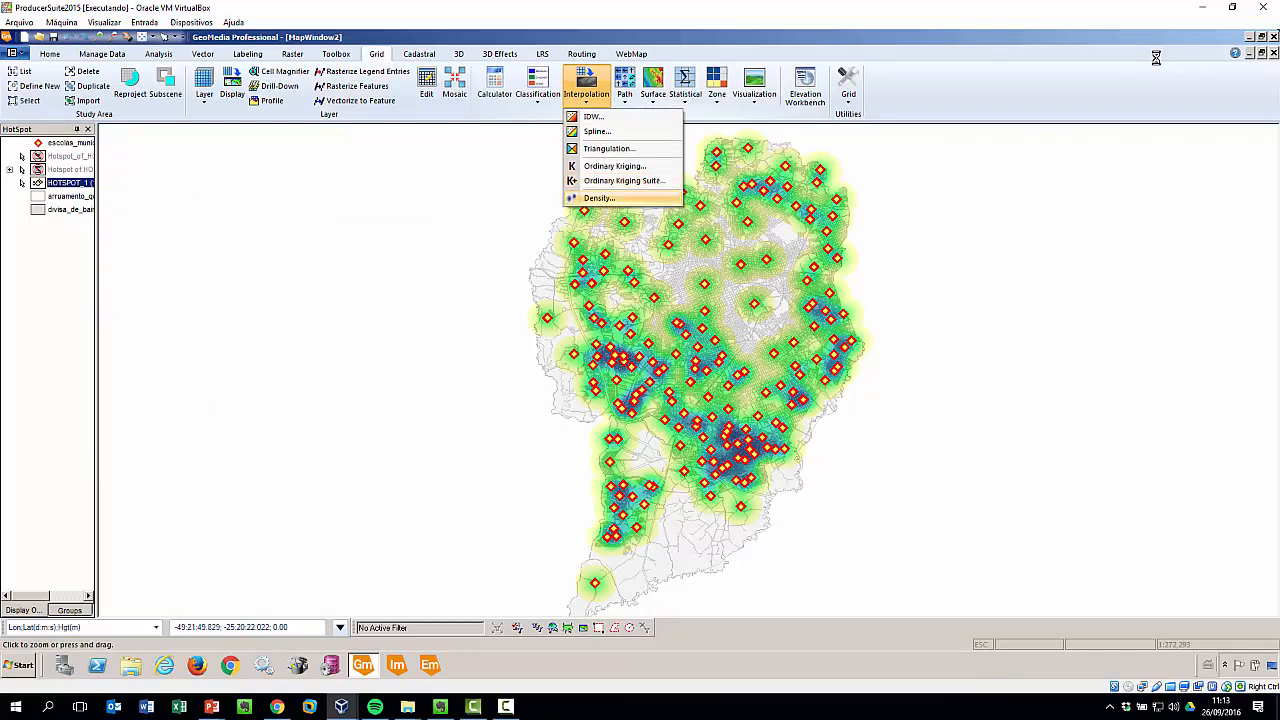
pyautogui.click(1156, 58)
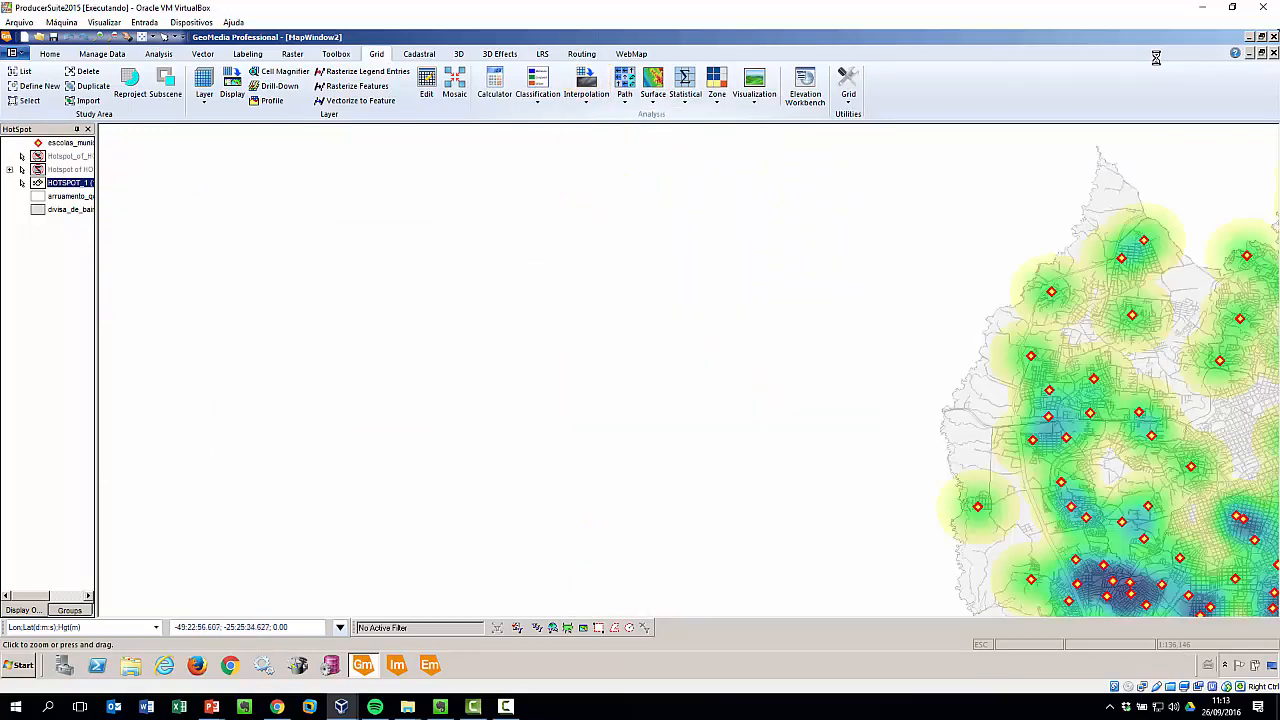
pyautogui.rightClick(566, 226)
pyautogui.click(588, 267)
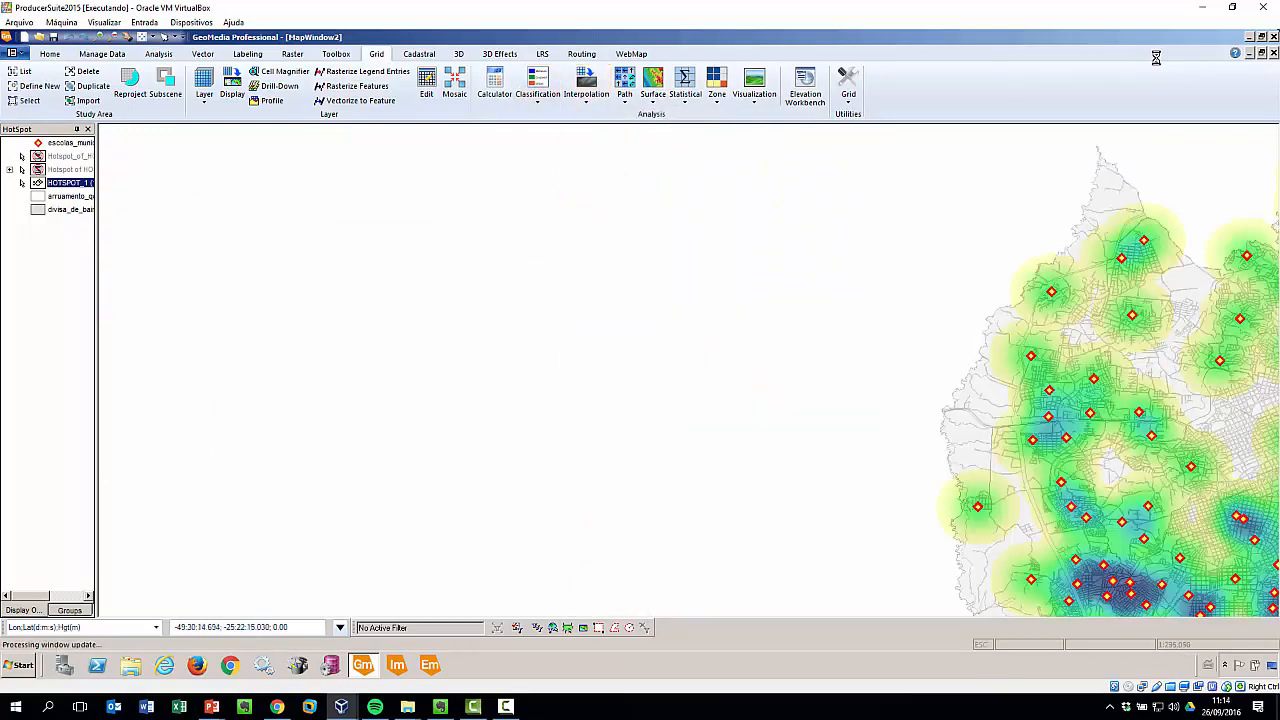
pyautogui.rightClick(529, 229)
pyautogui.click(558, 239)
pyautogui.moveTo(525, 291); pyautogui.dragTo(815, 490)
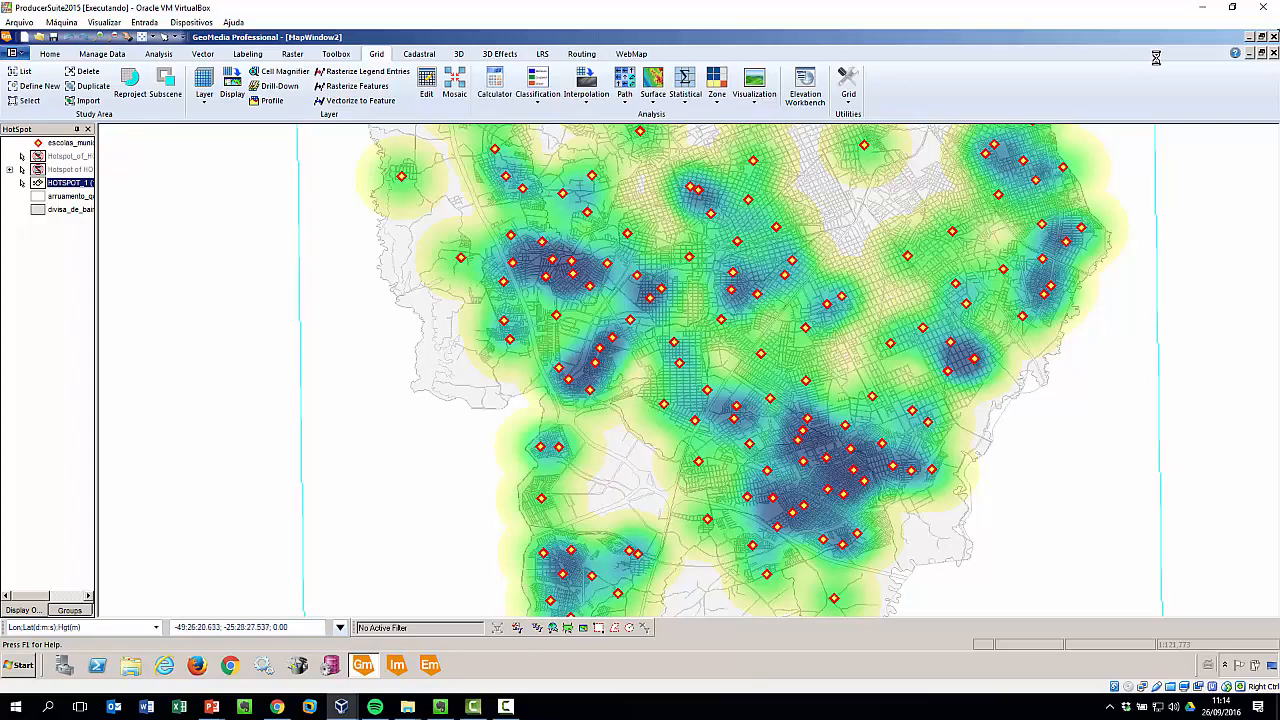
# - Expand the Hotspot of HOTSPOT_1 legend entry and turn that classified layer's display on
pyautogui.click(586, 88)
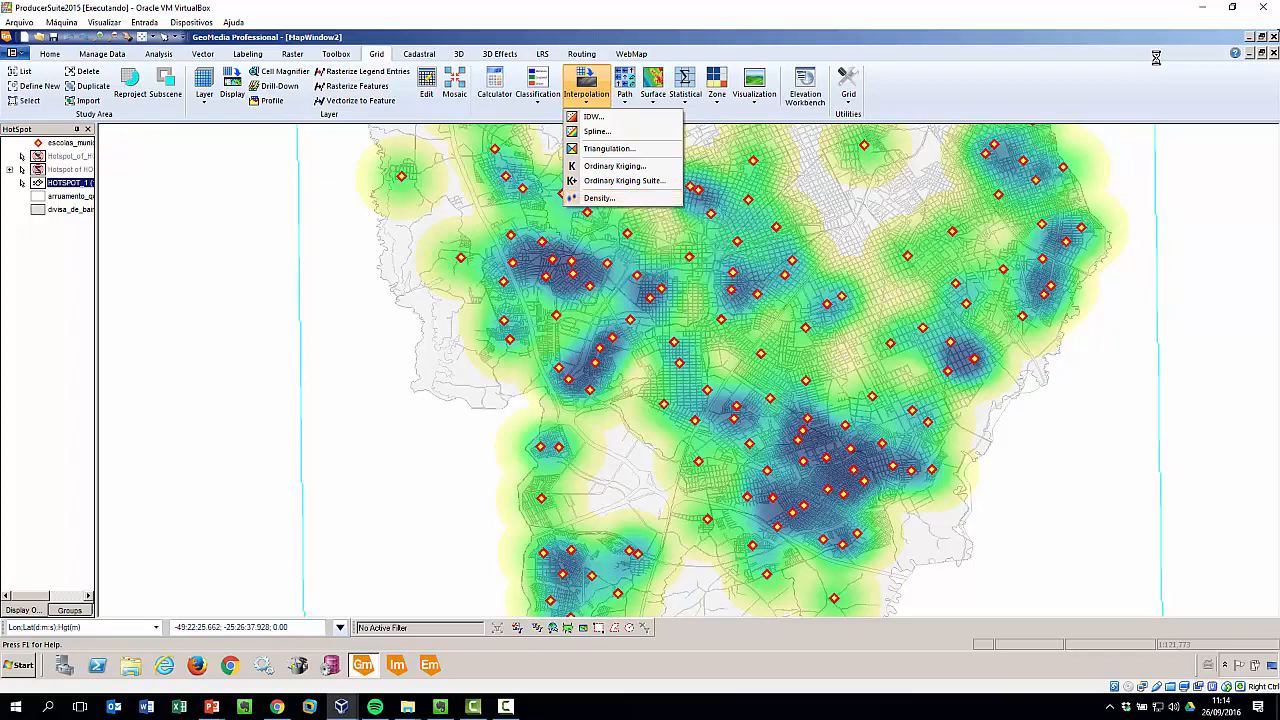
pyautogui.click(210, 190)
pyautogui.rightClick(69, 184)
pyautogui.rightClick(69, 170)
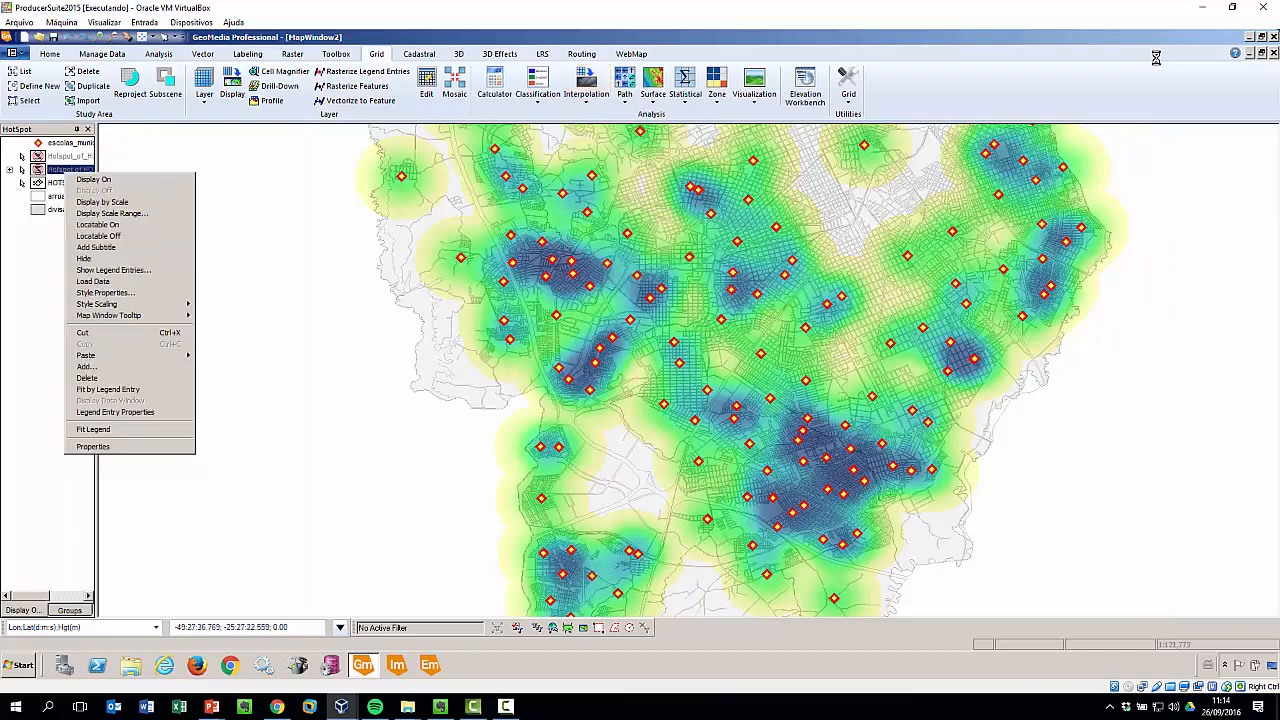
pyautogui.click(10, 170)
pyautogui.rightClick(59, 169)
pyautogui.click(84, 179)
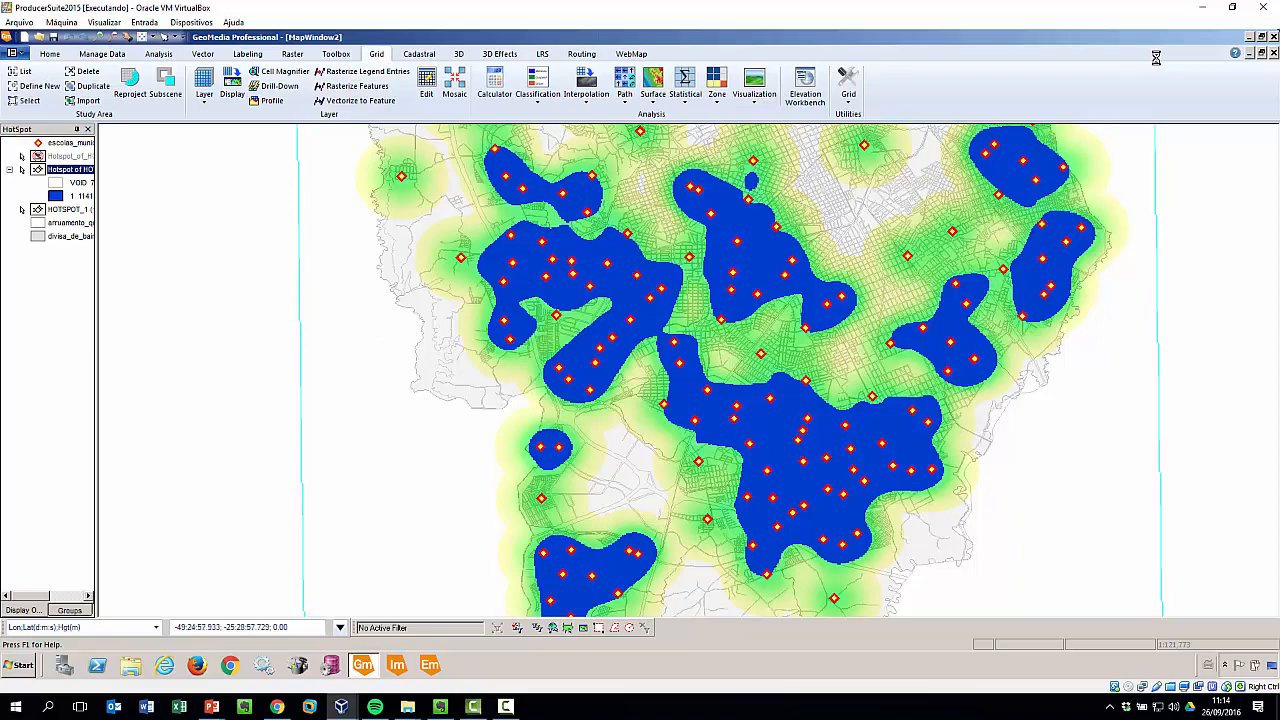
# - View the classified hotspot areas at full map extent and close up around the city's centre
pyautogui.click(298, 274)
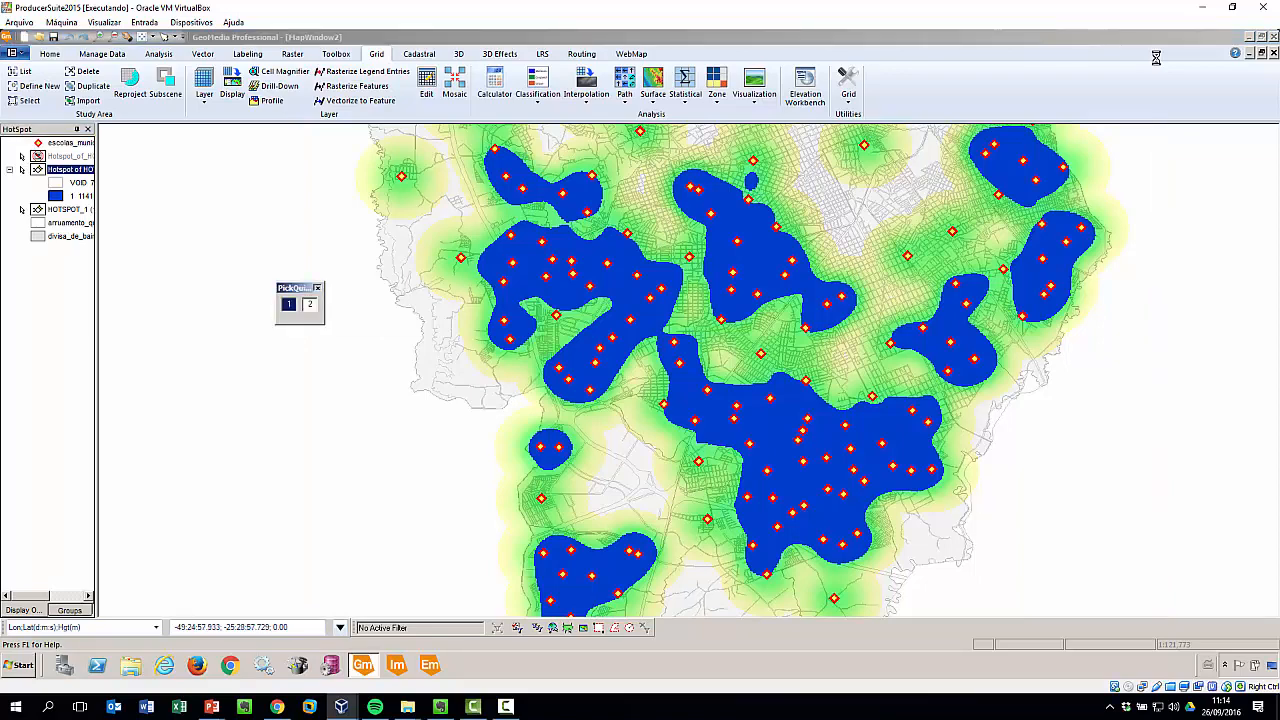
pyautogui.click(318, 287)
pyautogui.rightClick(168, 262)
pyautogui.click(189, 303)
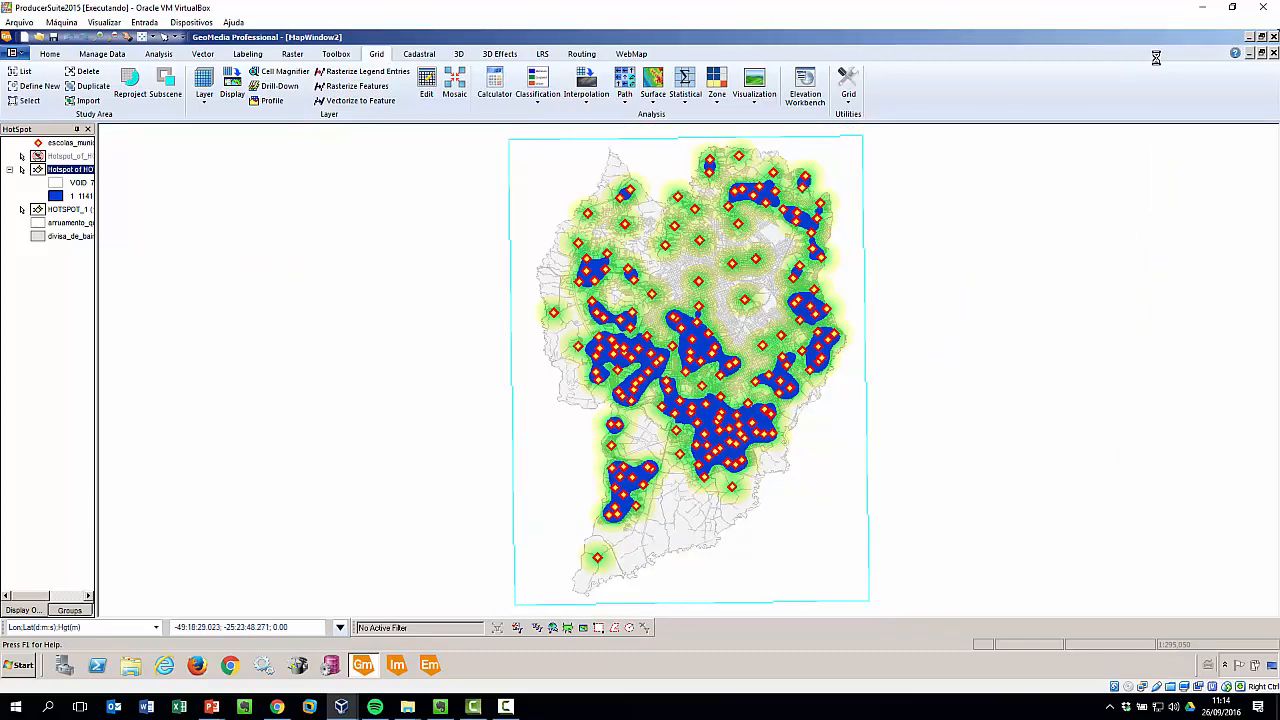
pyautogui.rightClick(362, 214)
pyautogui.click(386, 219)
pyautogui.moveTo(494, 218); pyautogui.dragTo(887, 423)
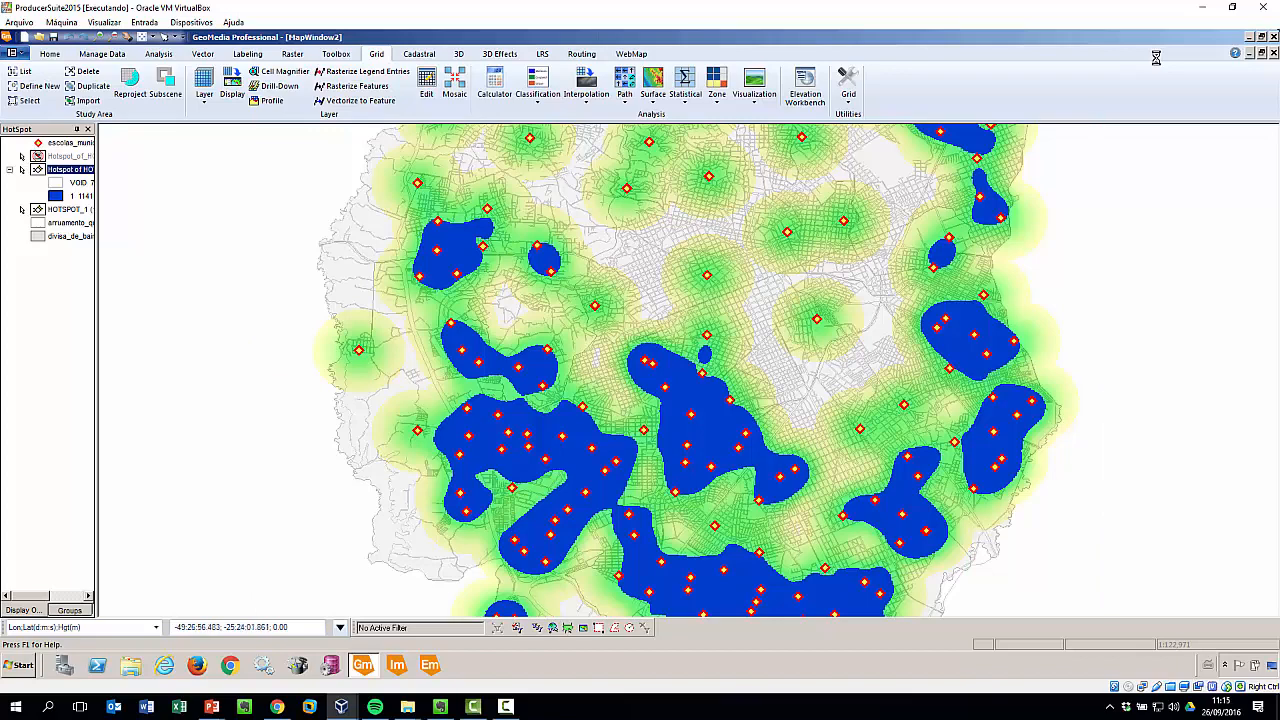
# - Turn on the display of the Hotspot_of_HOTSPOT_1 outline layer below the schools entry
pyautogui.click(586, 88)
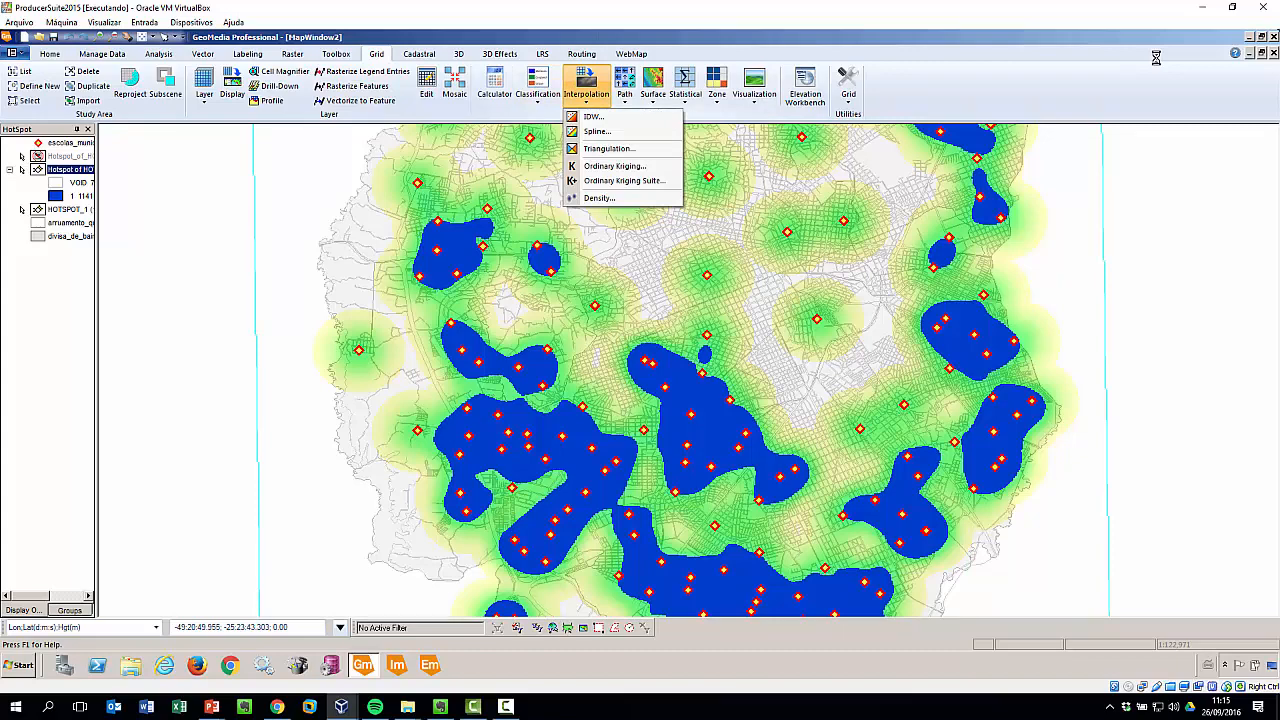
pyautogui.click(195, 185)
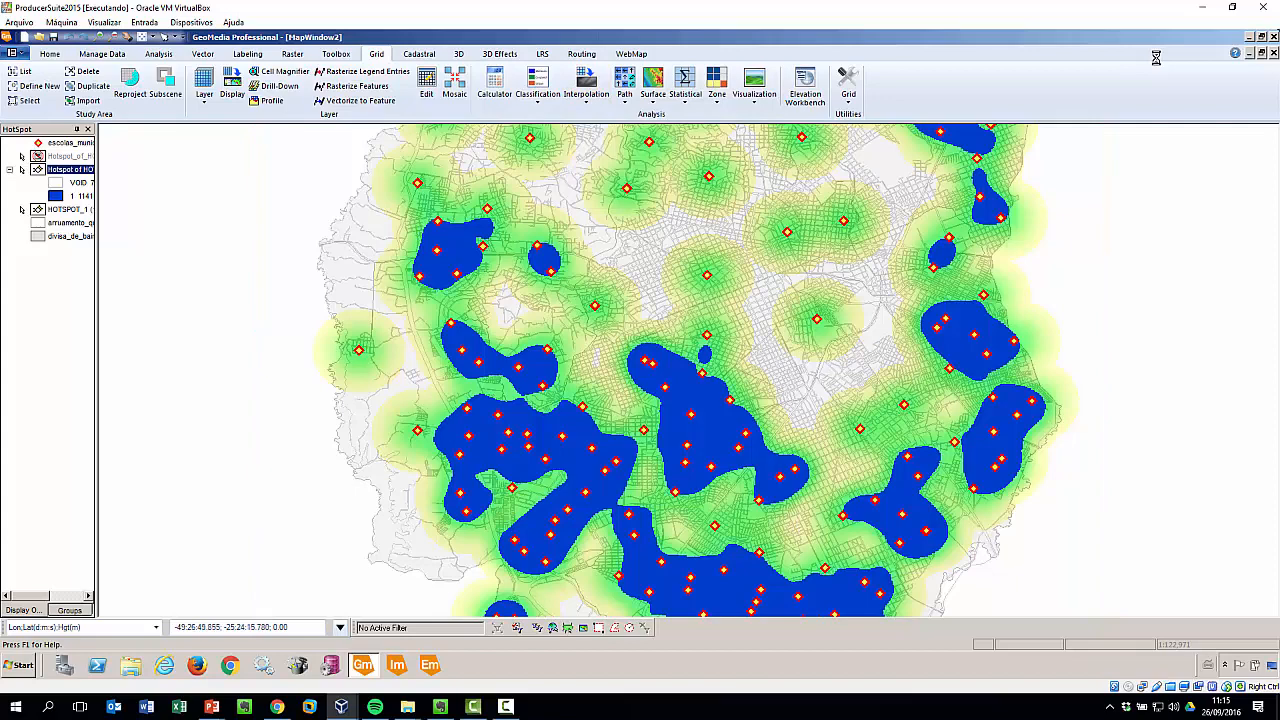
pyautogui.rightClick(68, 158)
pyautogui.click(97, 168)
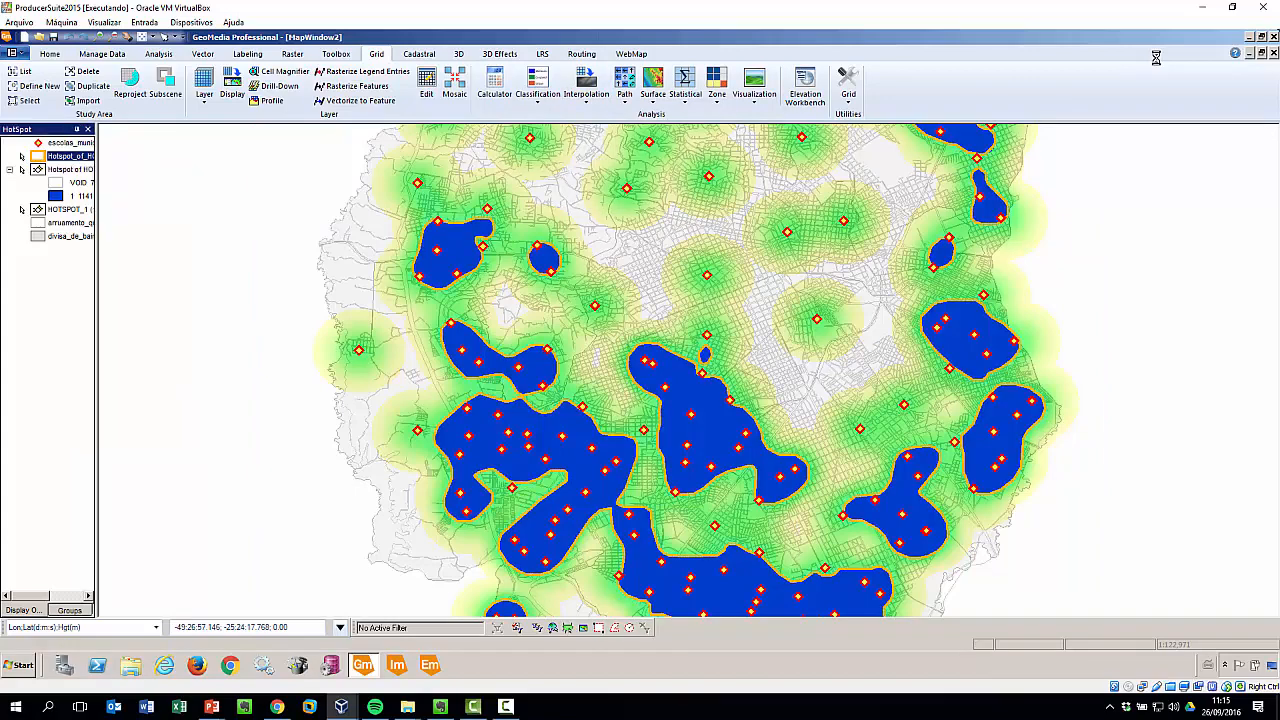
# - Inspect the attributes of one hotspot outline polygon with the blue Hotspot of HOTSPOT_1 layer temporarily hidden, and display the layer again
pyautogui.rightClick(70, 169)
pyautogui.click(100, 179)
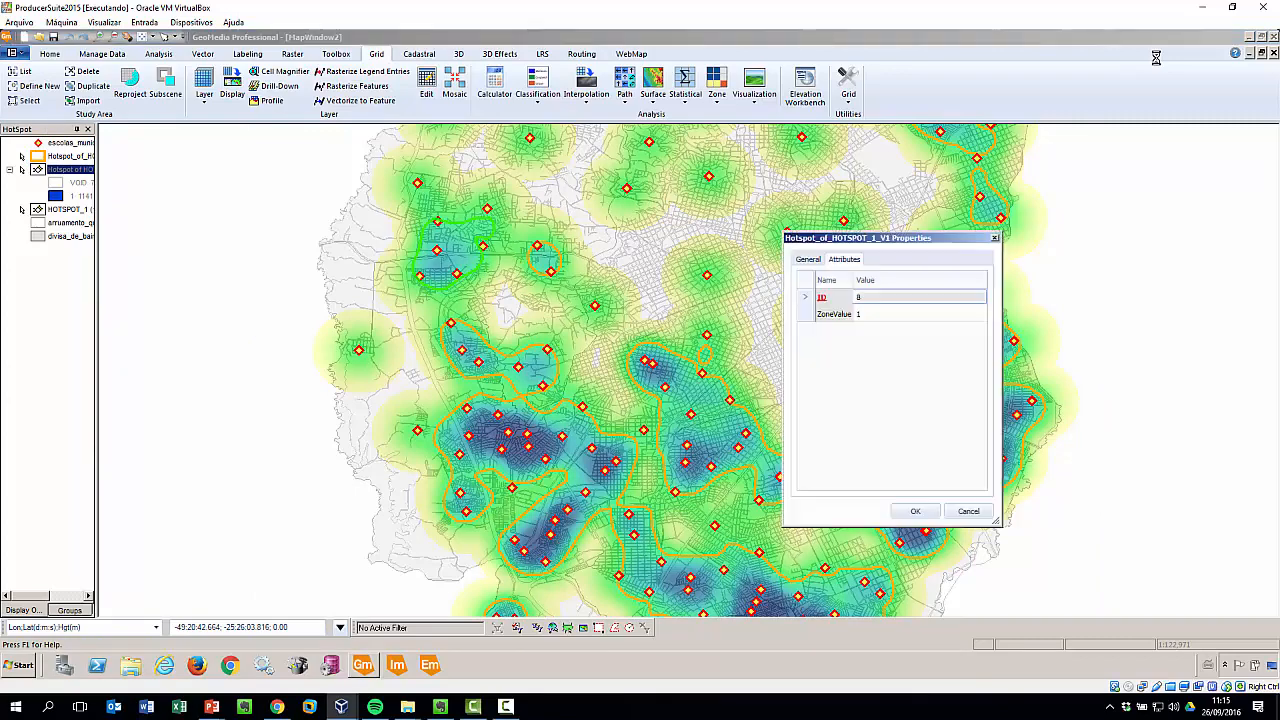
pyautogui.click(968, 511)
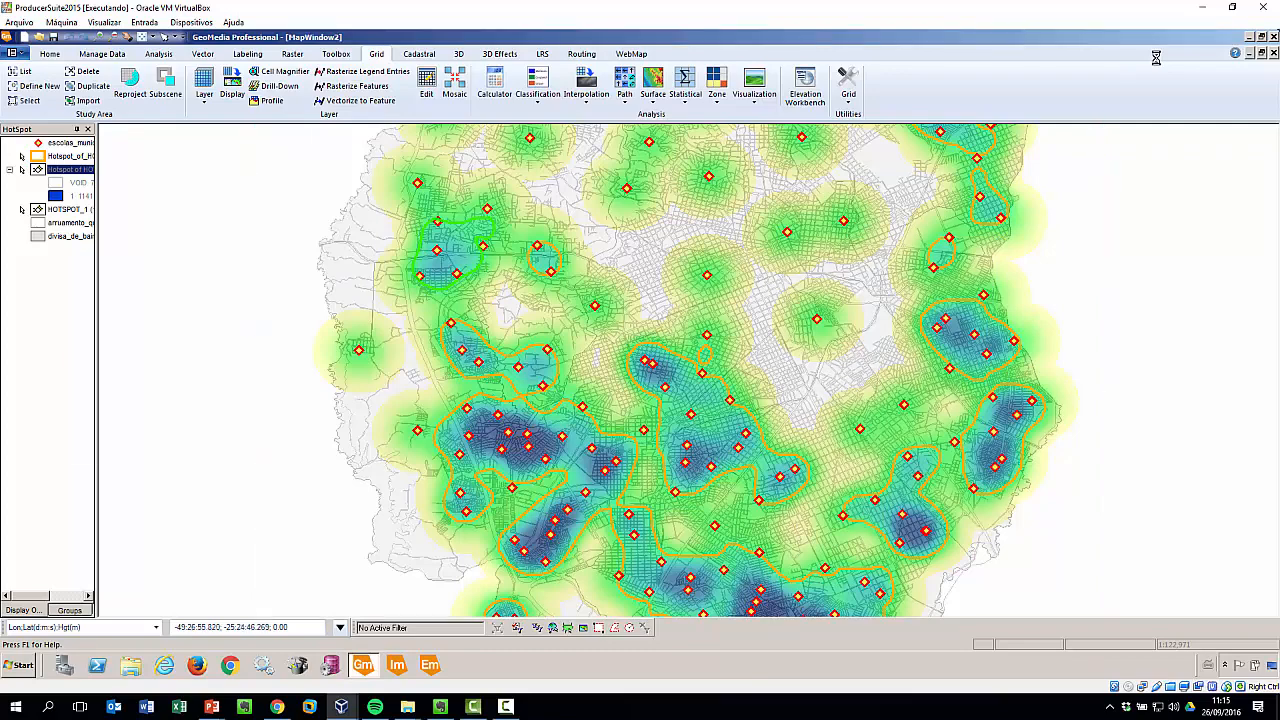
pyautogui.rightClick(65, 168)
pyautogui.click(94, 175)
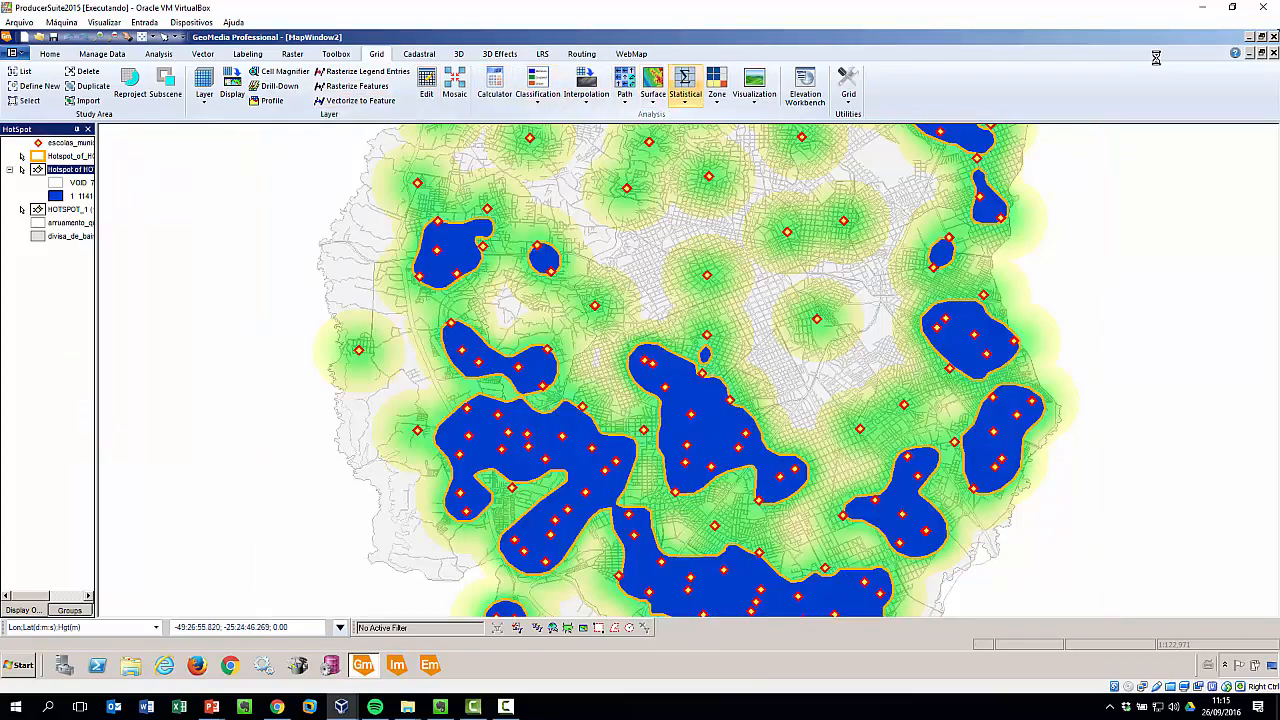
# - Look over the interpolation, classification and statistical tools offered for grid analysis without starting one
pyautogui.click(653, 85)
pyautogui.click(586, 85)
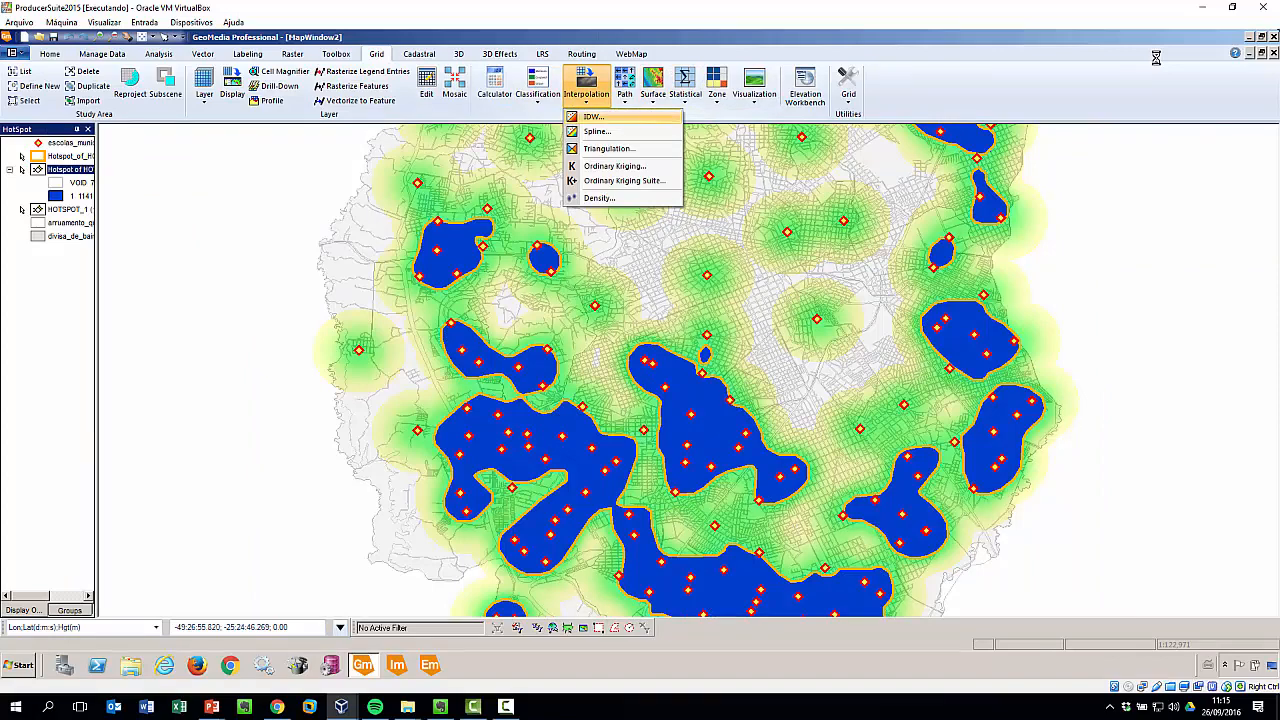
pyautogui.click(538, 85)
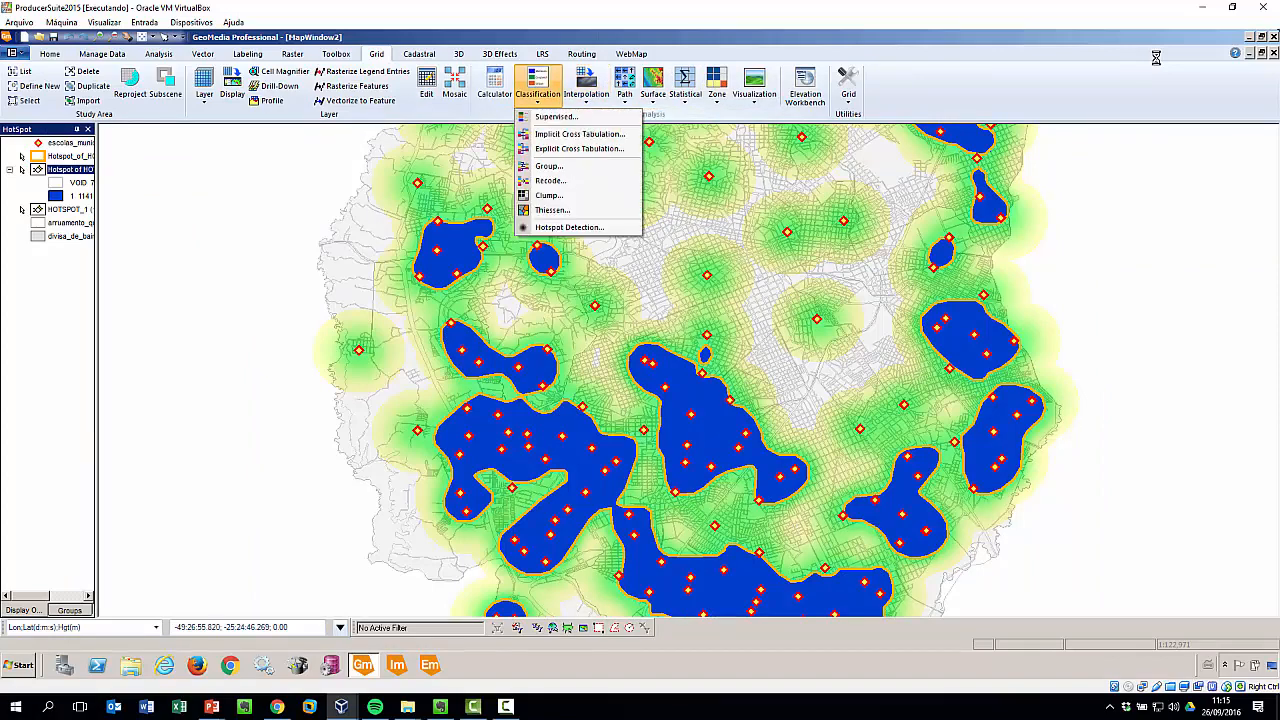
pyautogui.click(685, 85)
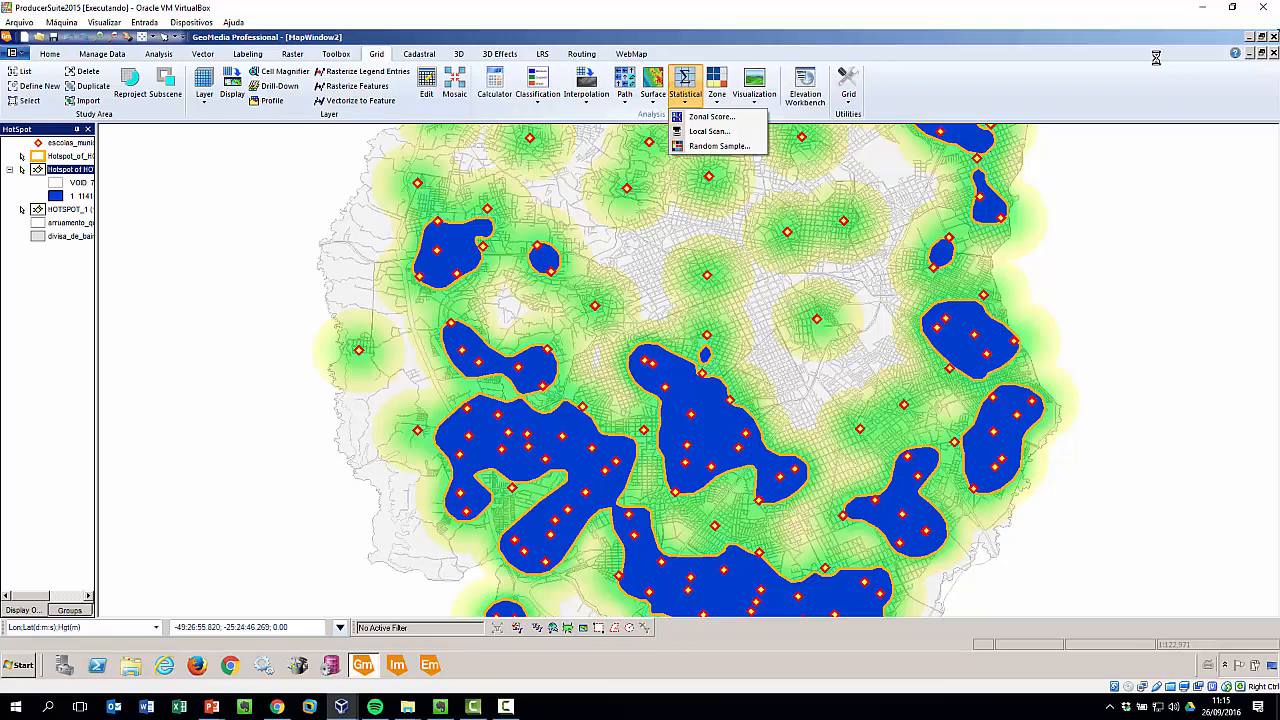
pyautogui.press('Escape')
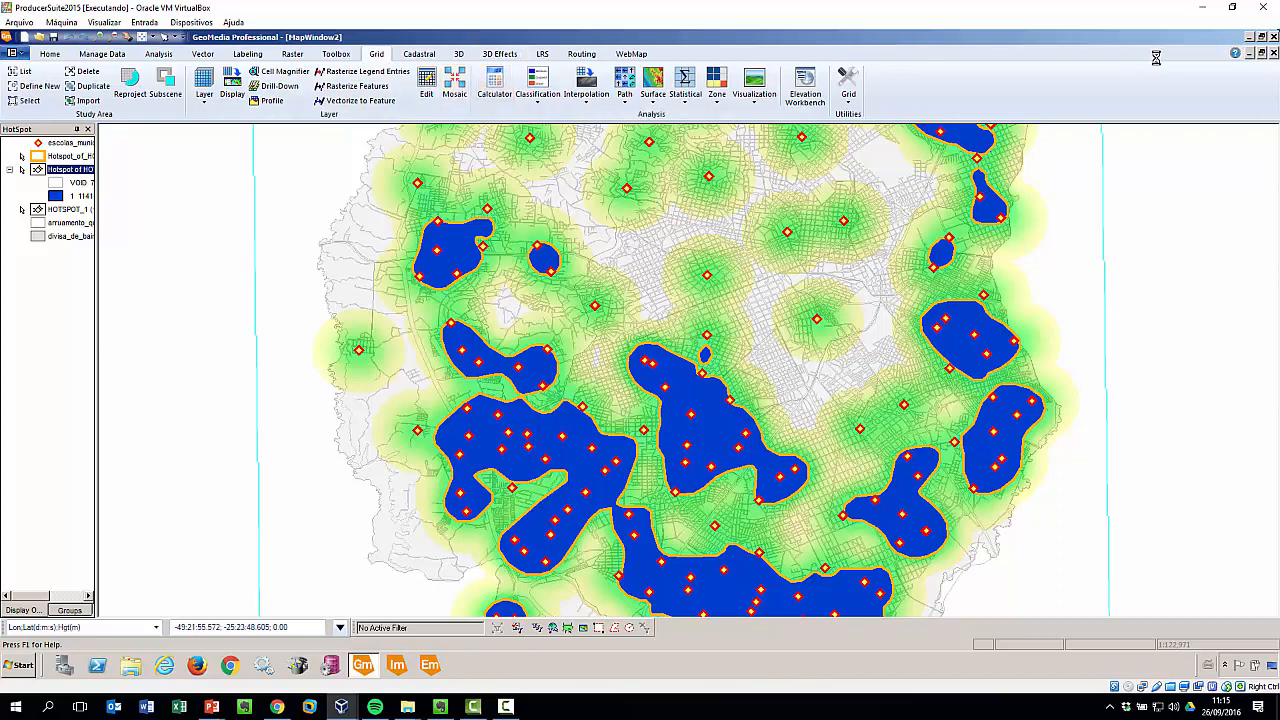
# - Minimize MapWindow2 and MapWindow1, and bring up MapWindow3 with the street network
pyautogui.click(1249, 53)
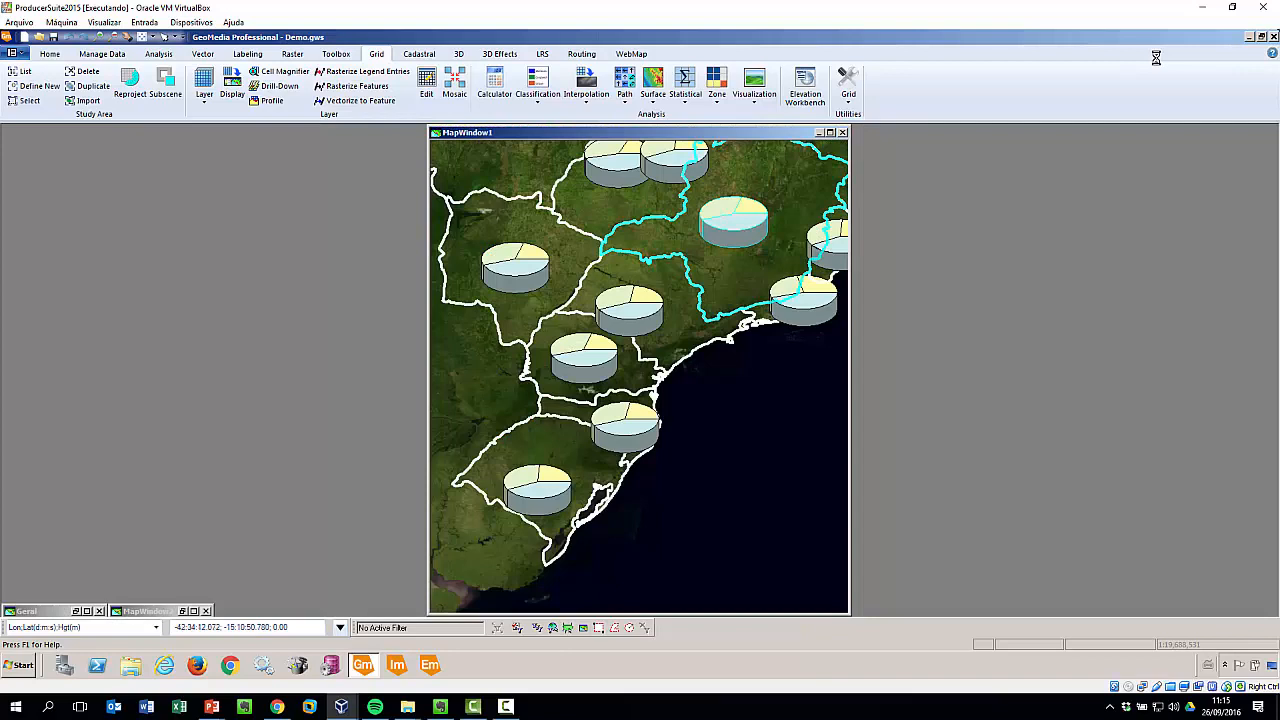
pyautogui.click(820, 133)
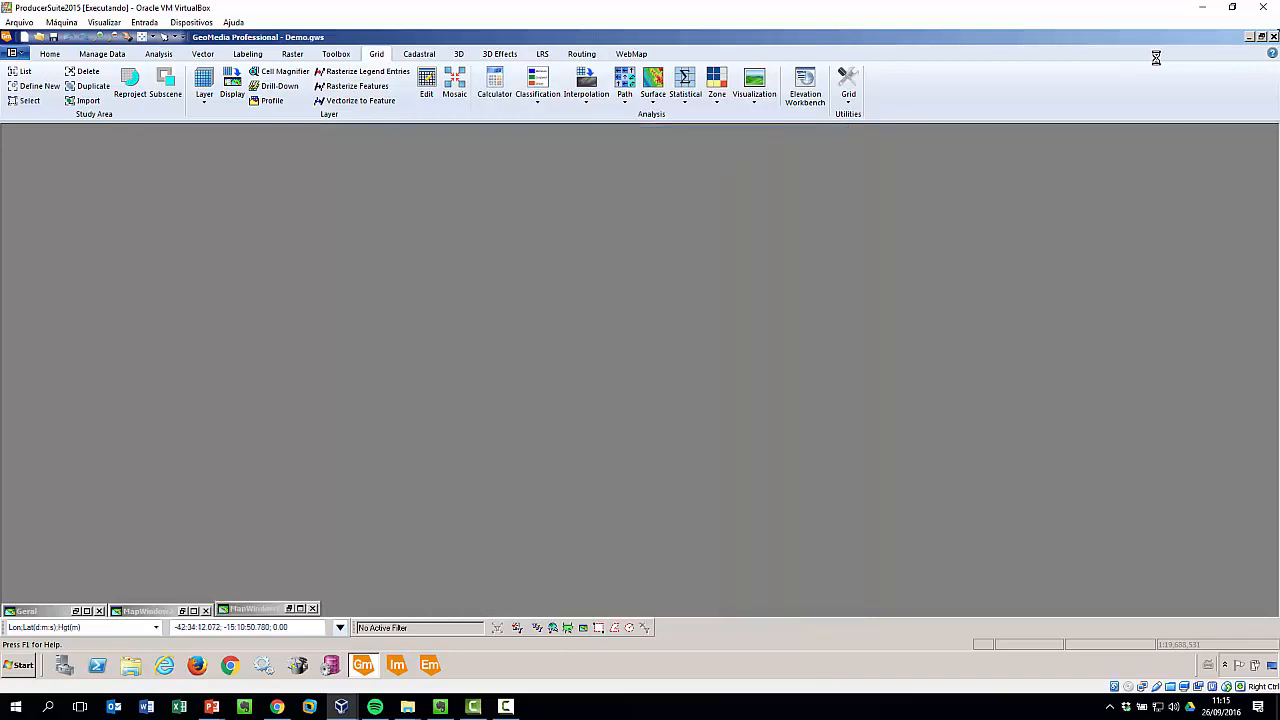
pyautogui.click(50, 54)
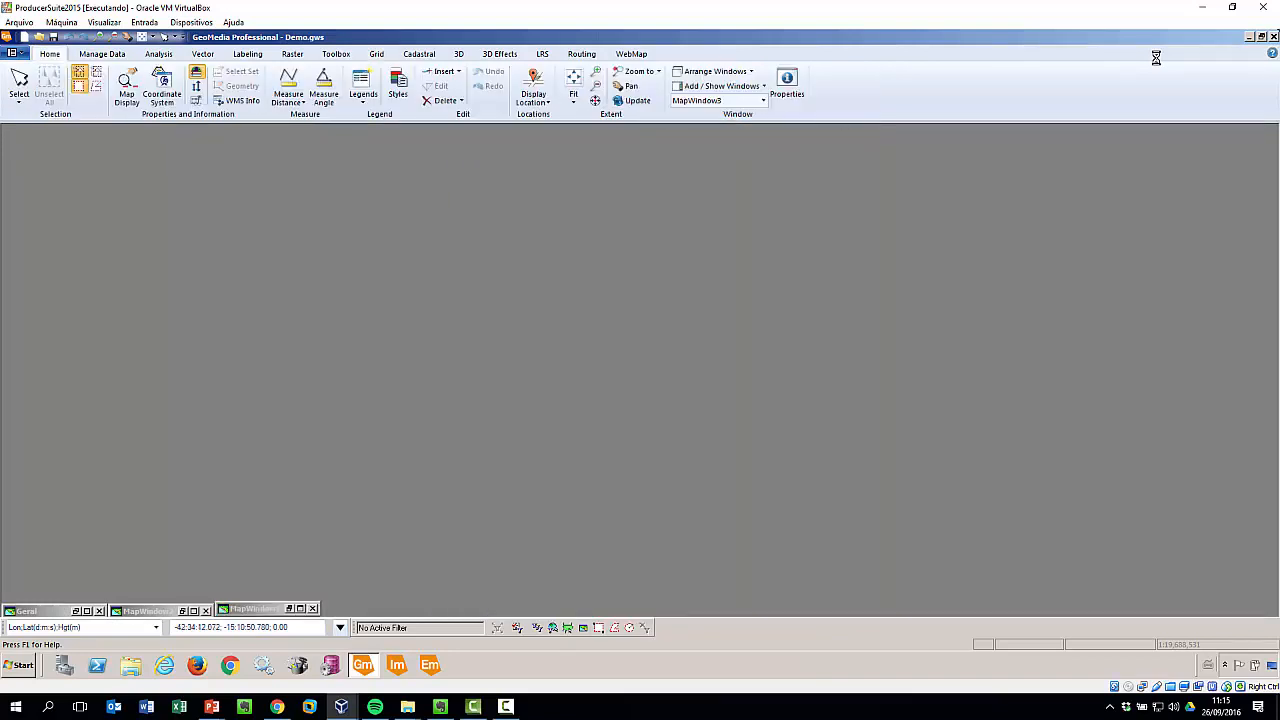
pyautogui.click(763, 101)
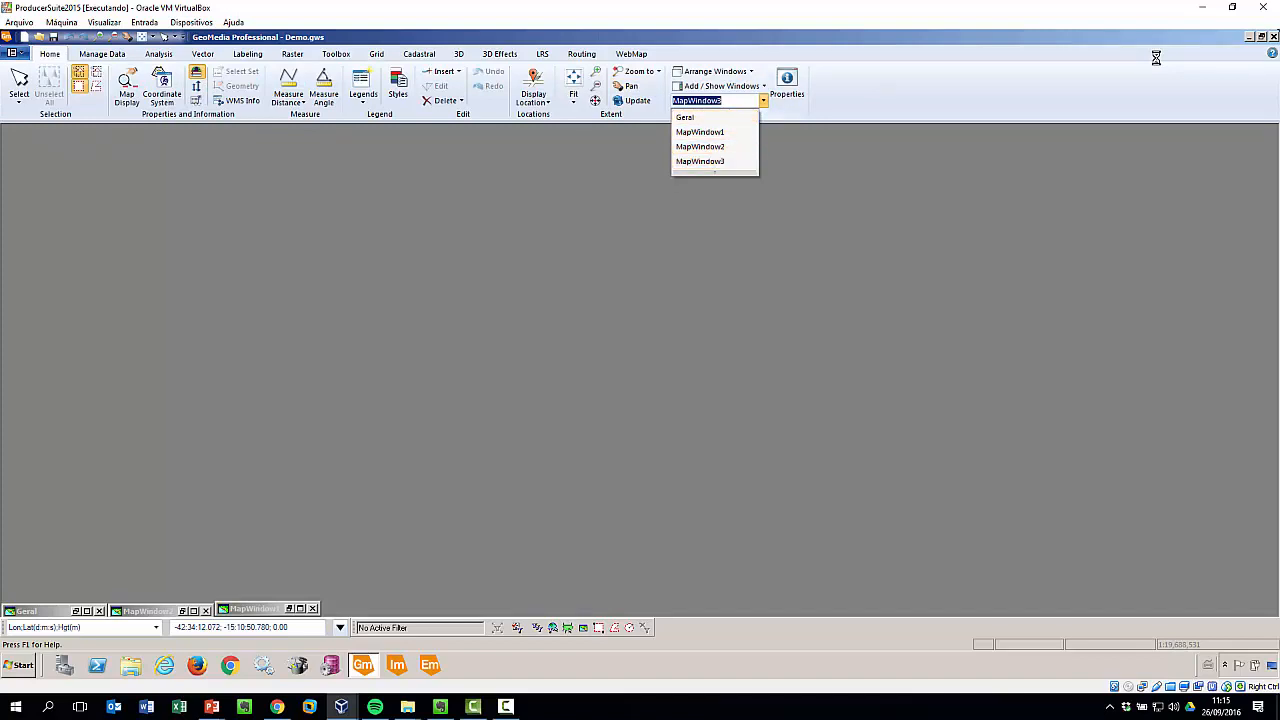
pyautogui.click(713, 71)
pyautogui.click(718, 102)
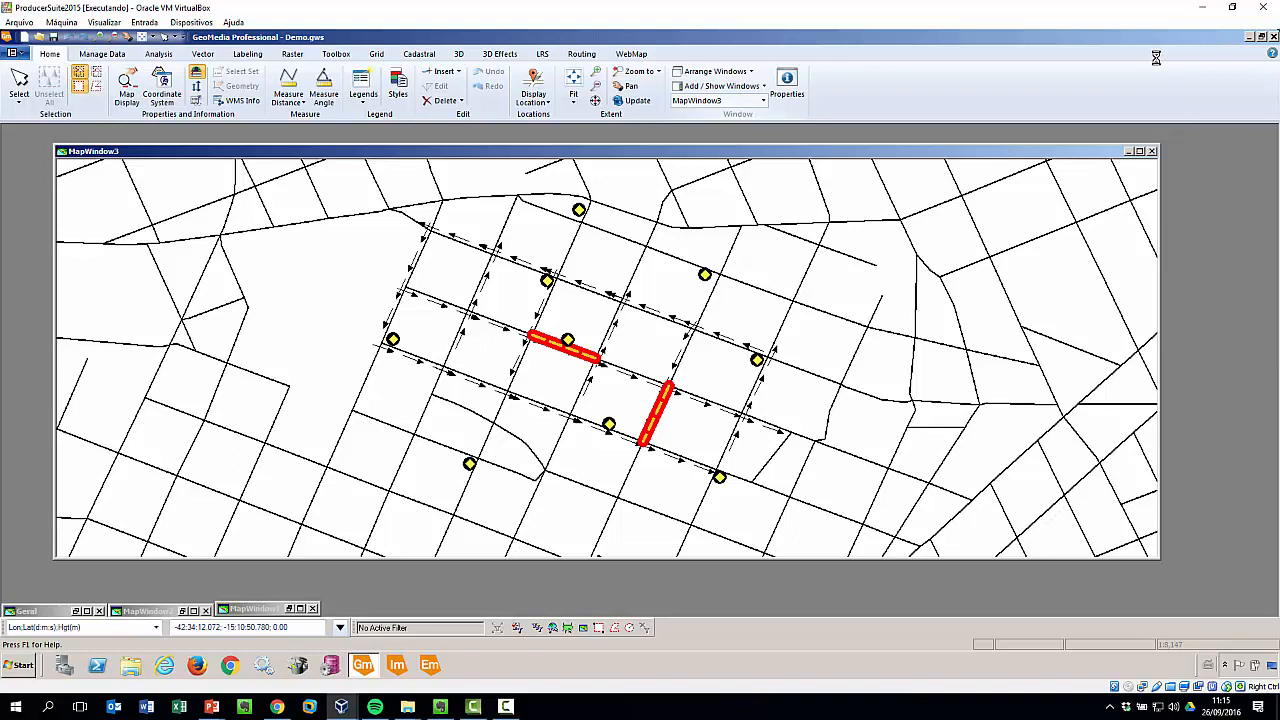
# - Display the Routing tools and examine the one-way streets, stops and blocked segments of the network in MapWindow3
pyautogui.click(581, 53)
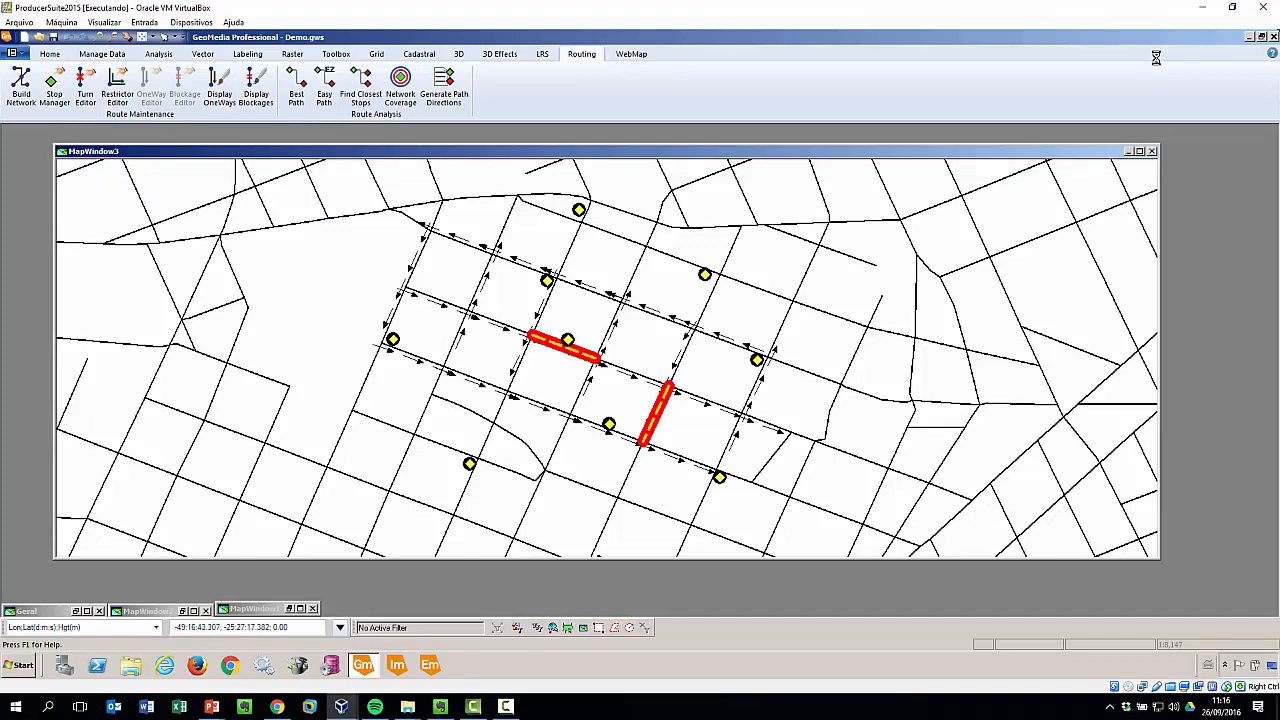
pyautogui.scroll(-6, 1156, 58)
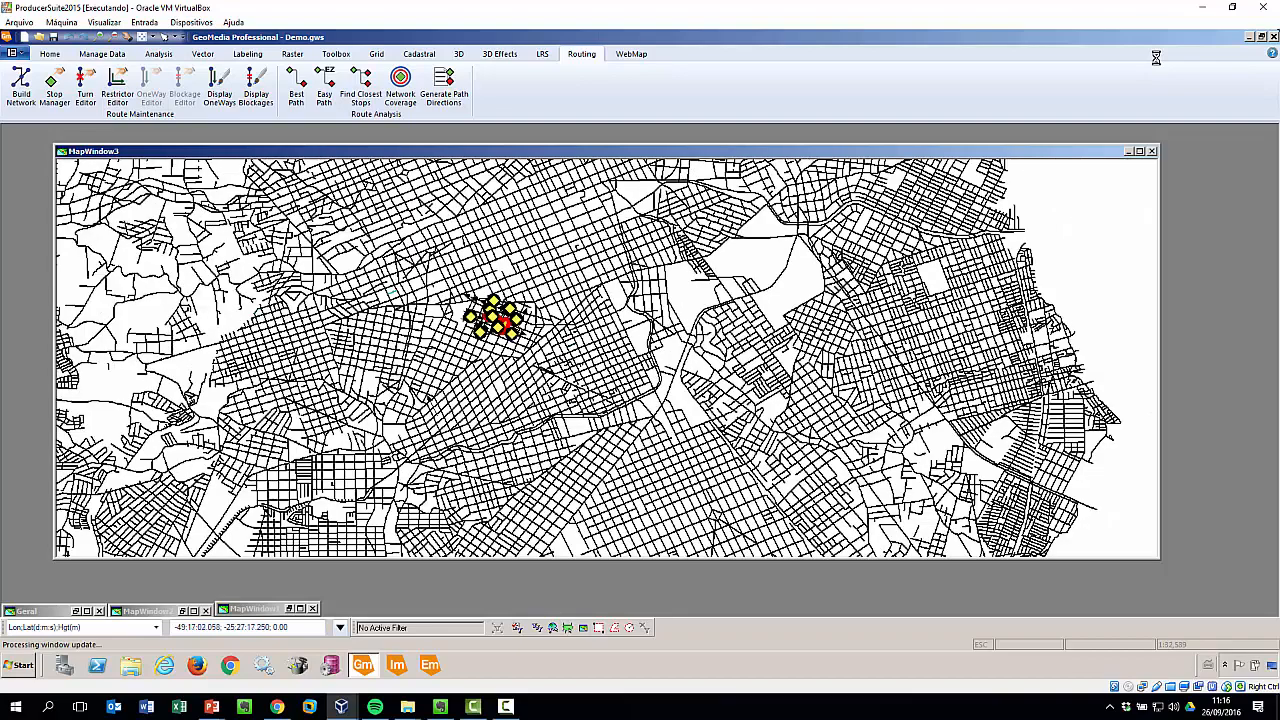
pyautogui.scroll(5, 450, 300)
pyautogui.rightClick(457, 258)
pyautogui.click(472, 262)
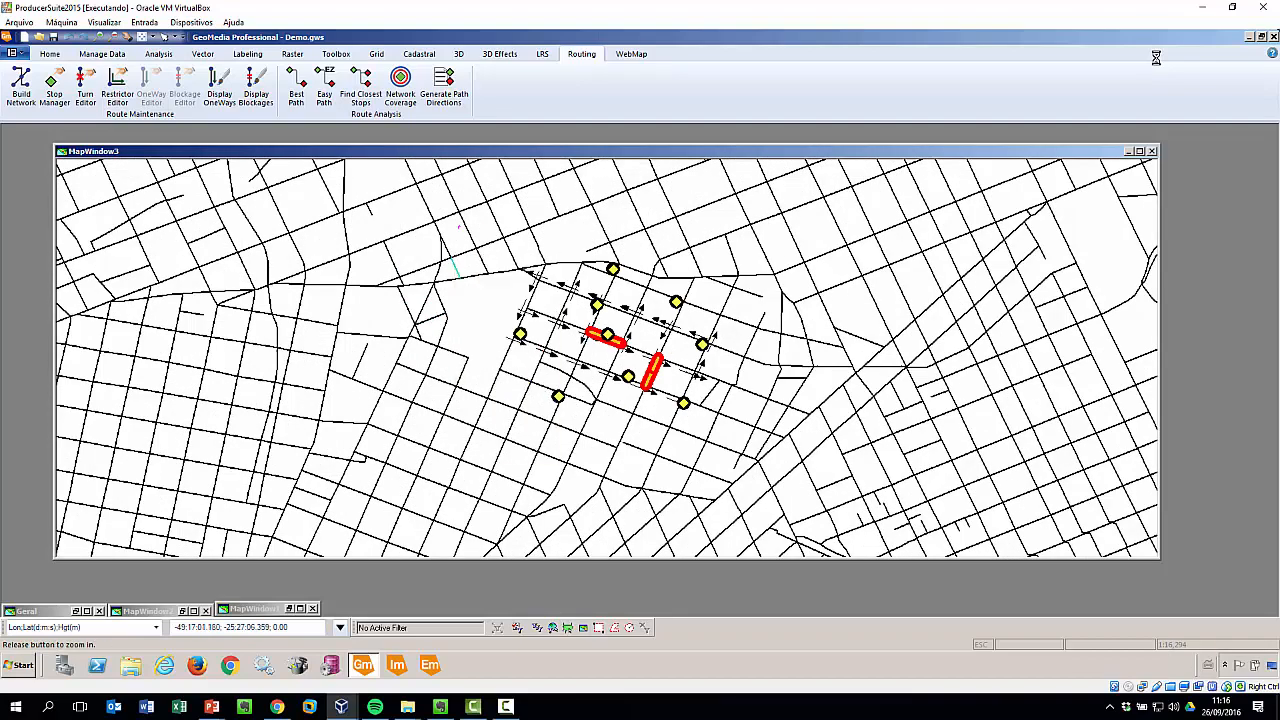
pyautogui.moveTo(459, 226); pyautogui.dragTo(811, 460)
pyautogui.press('Escape')
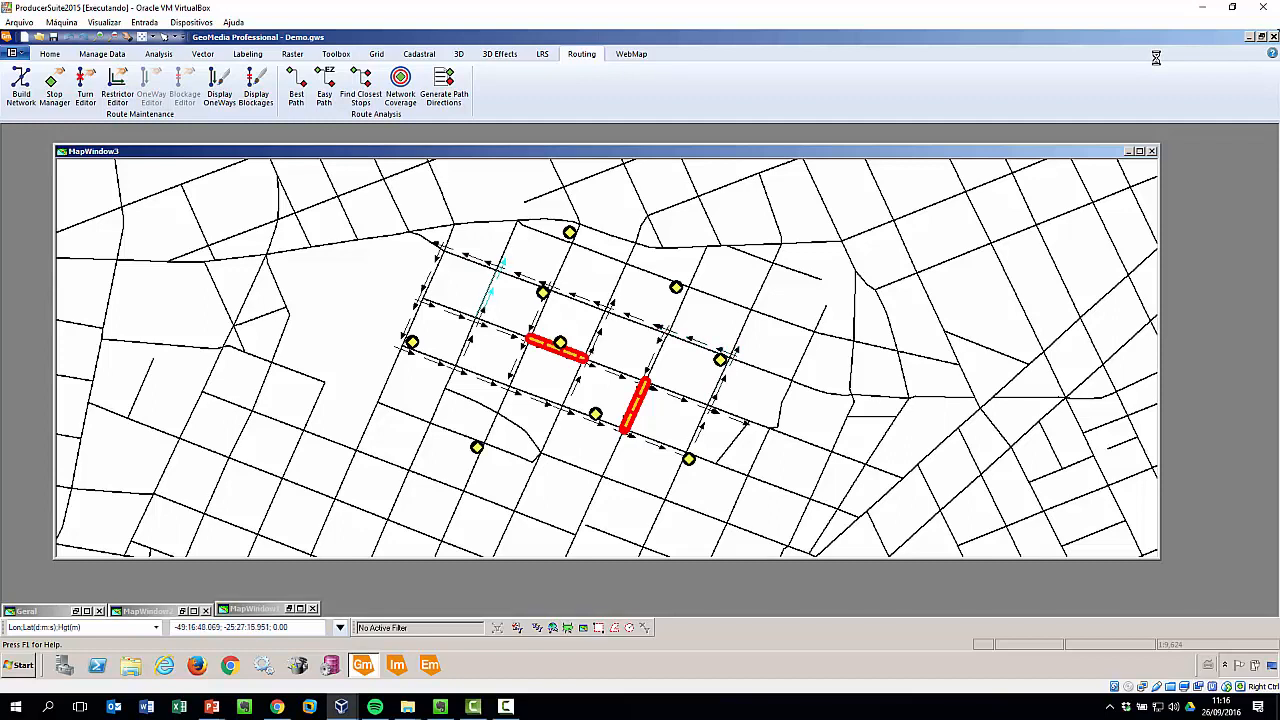
pyautogui.scroll(2, 583, 358)
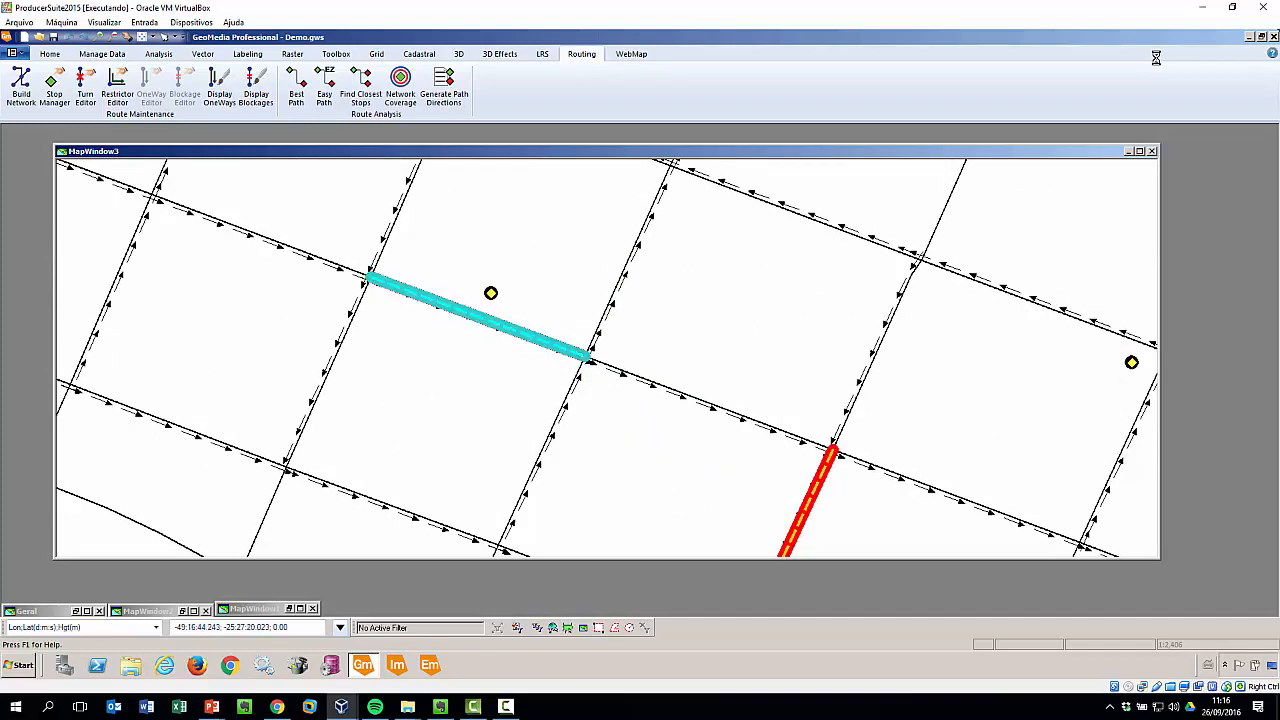
pyautogui.scroll(-1, 434, 360)
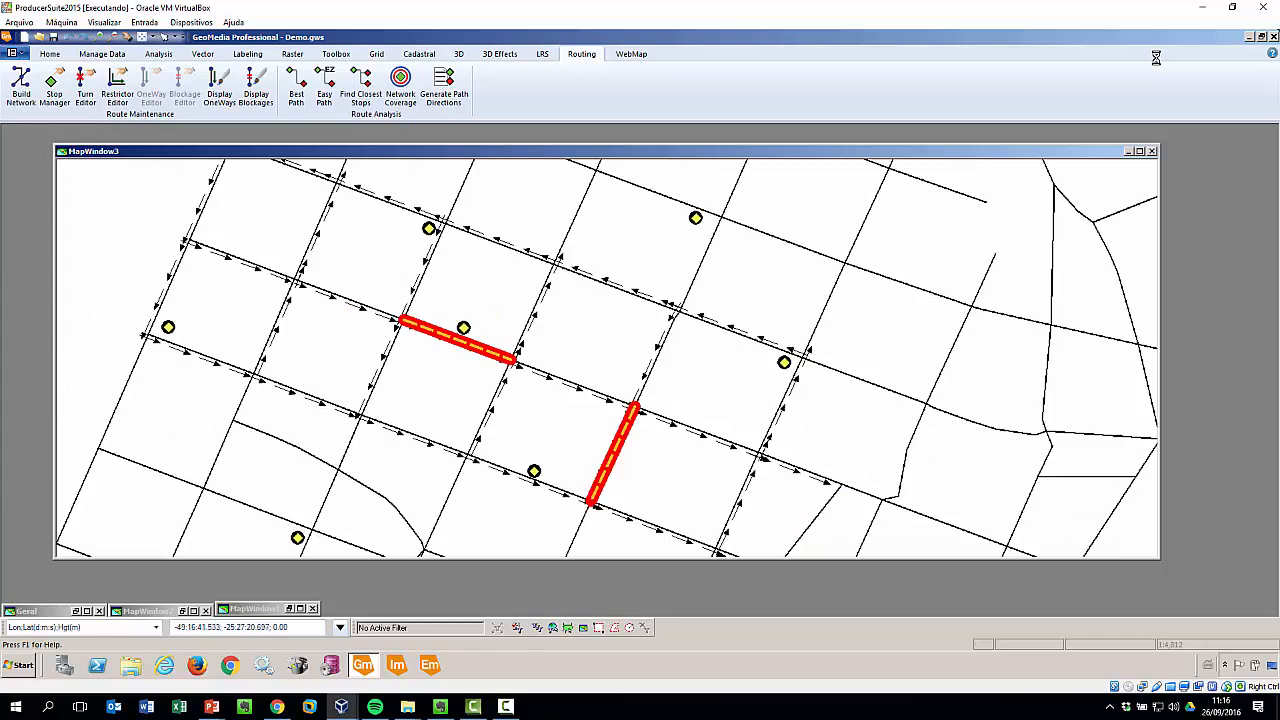
# - Remove the one-way direction from the street segment directly south of the northern blocked segment by changing its DIRECAO attribute
pyautogui.scroll(-1, 428, 360)
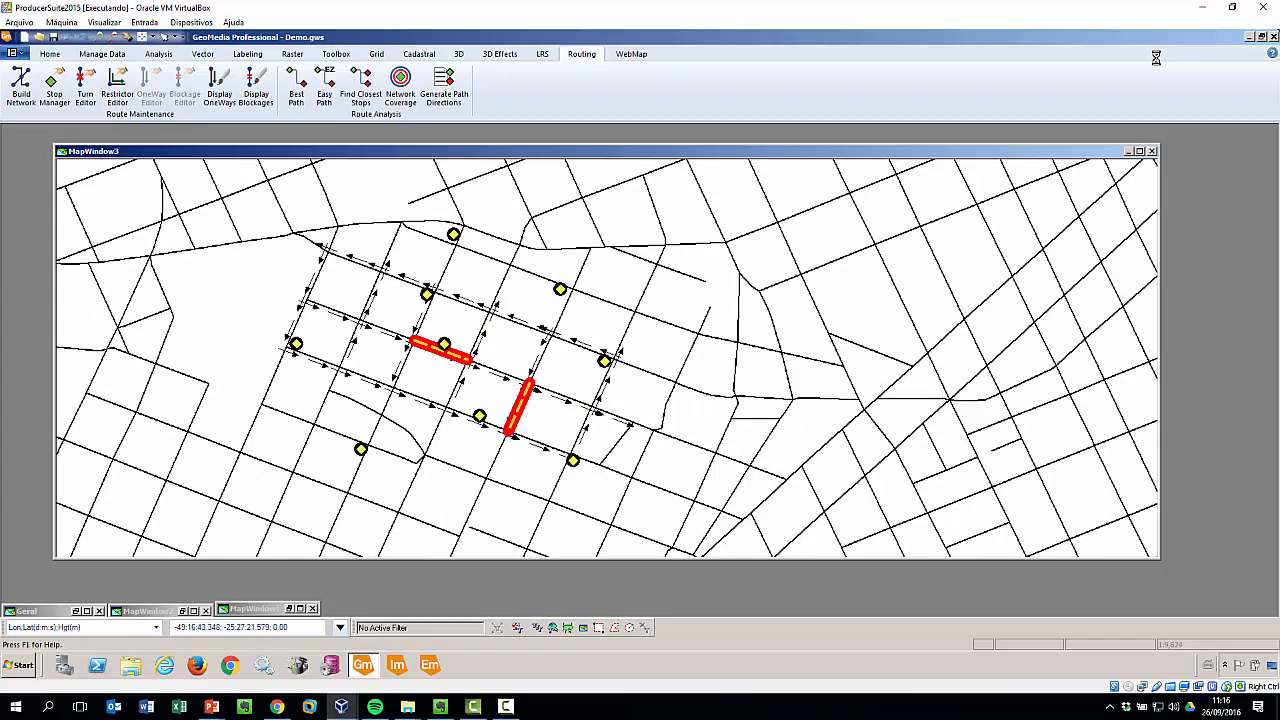
pyautogui.scroll(1, 428, 360)
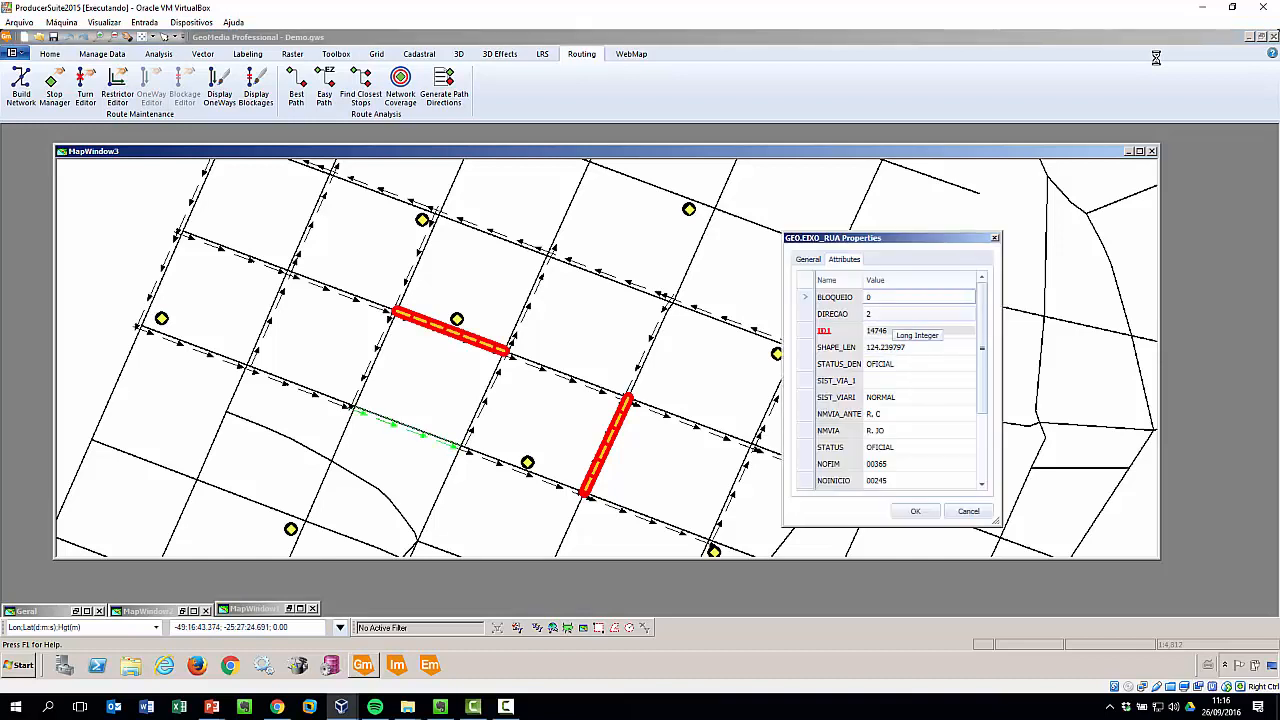
pyautogui.press('Down')
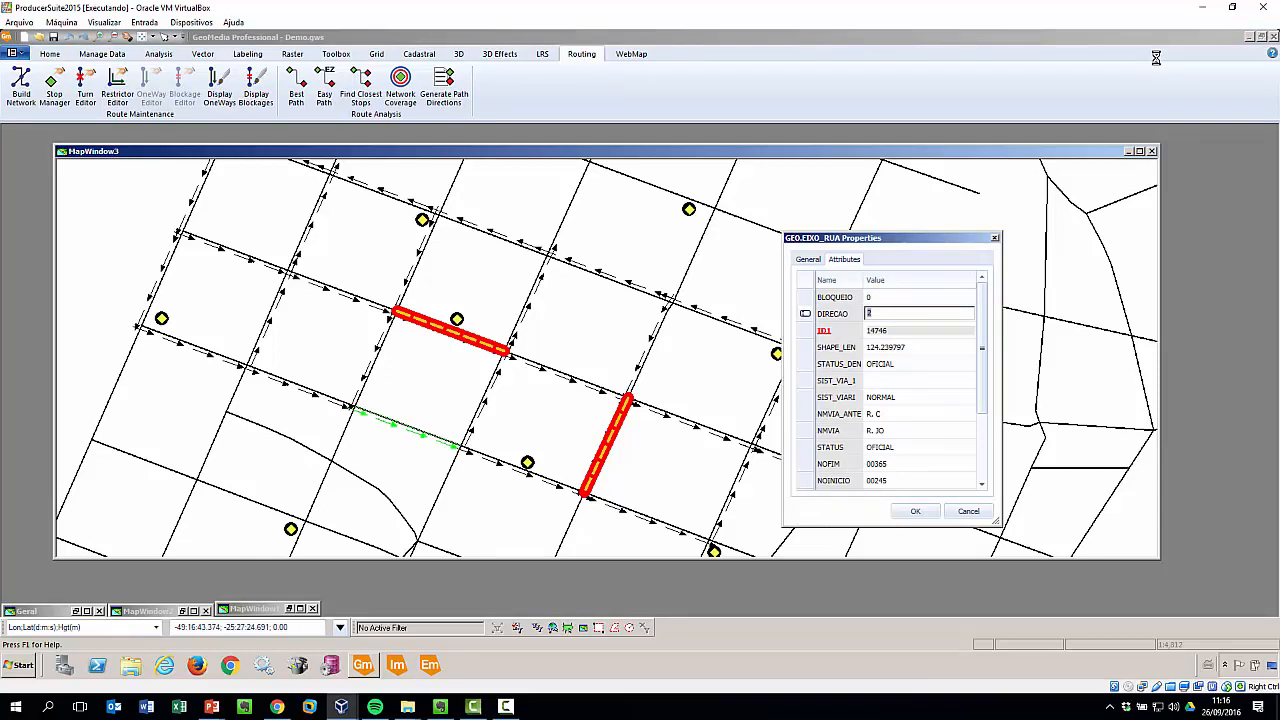
pyautogui.write('1')
pyautogui.press('Return')
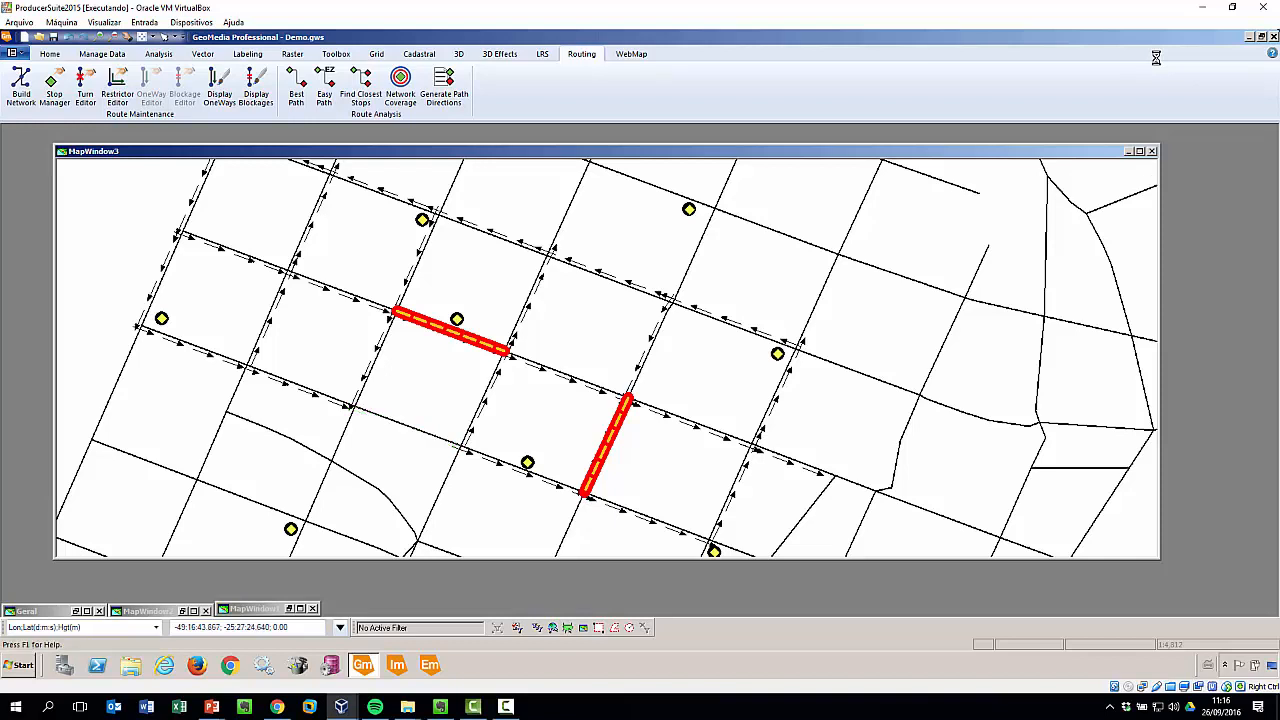
# - Set DIRECAO to 1 on the street segment directly south of the northern blocked segment to reverse its original direction
pyautogui.doubleClick(408, 427)
pyautogui.click(918, 314)
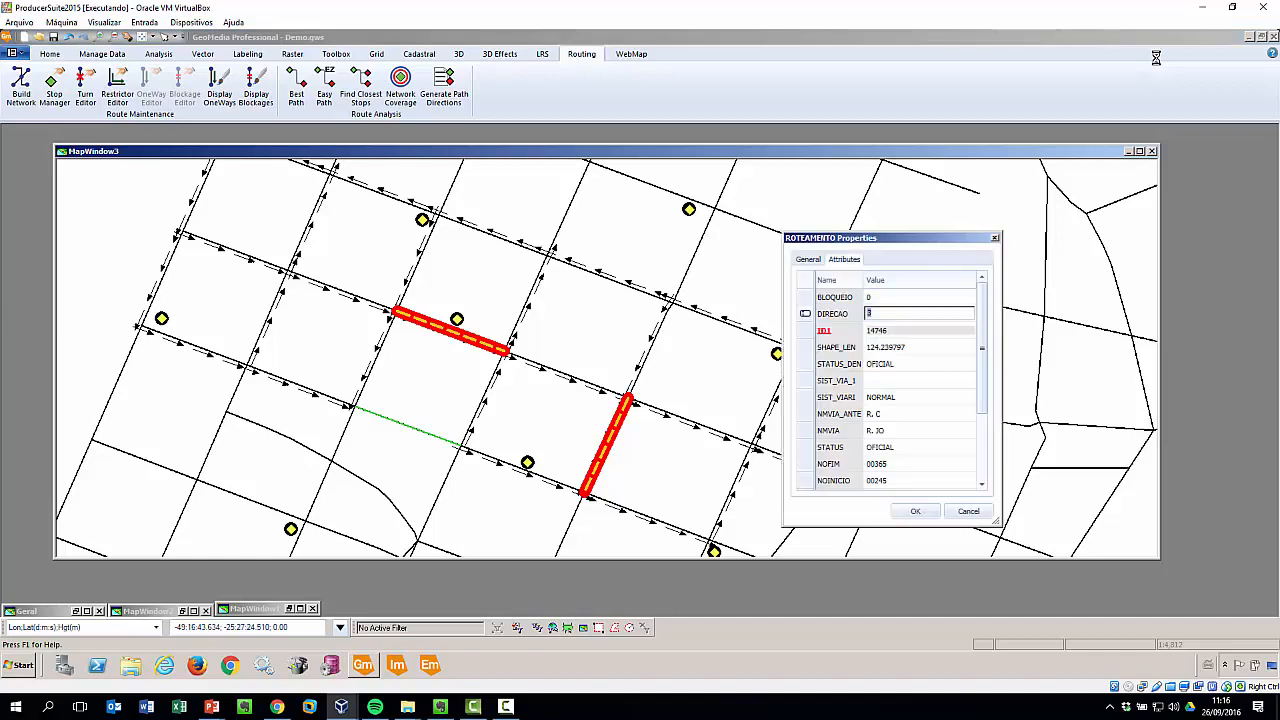
pyautogui.write('2')
pyautogui.click(915, 511)
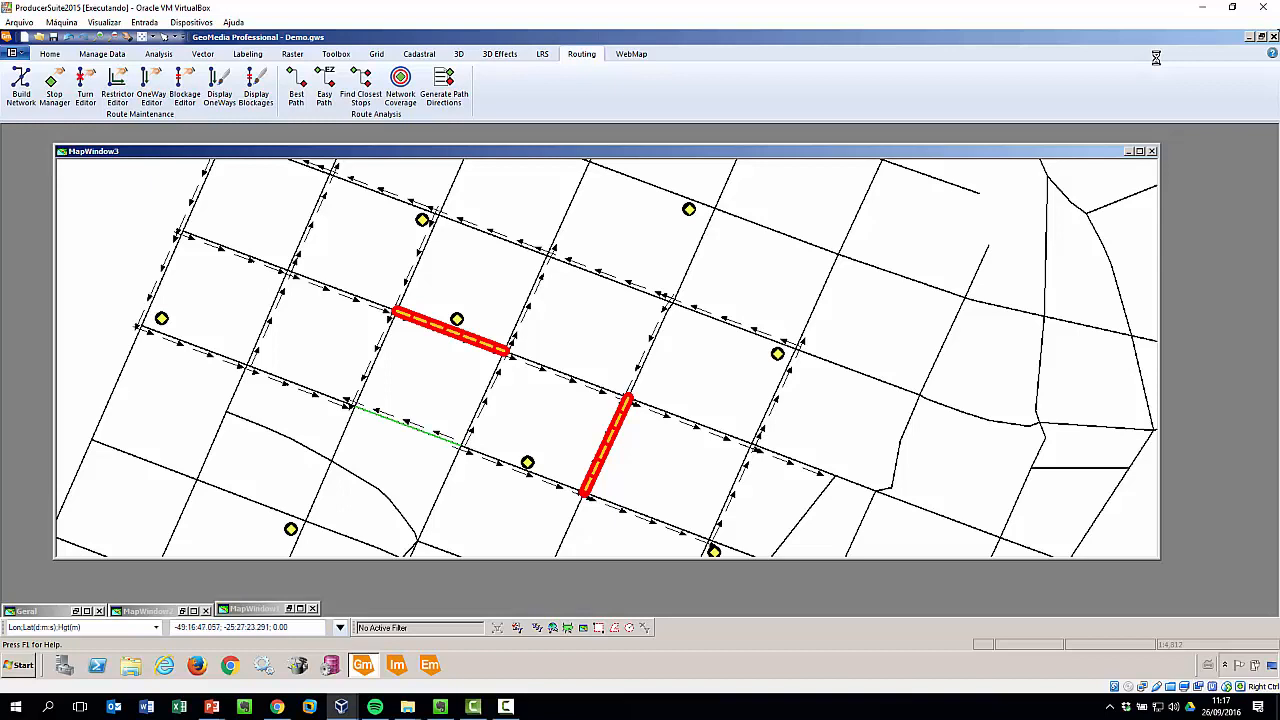
# - Reverse the one-way direction of the adjoining segment to the west on the same street through its DIRECAO attribute
pyautogui.doubleClick(300, 388)
pyautogui.click(915, 314)
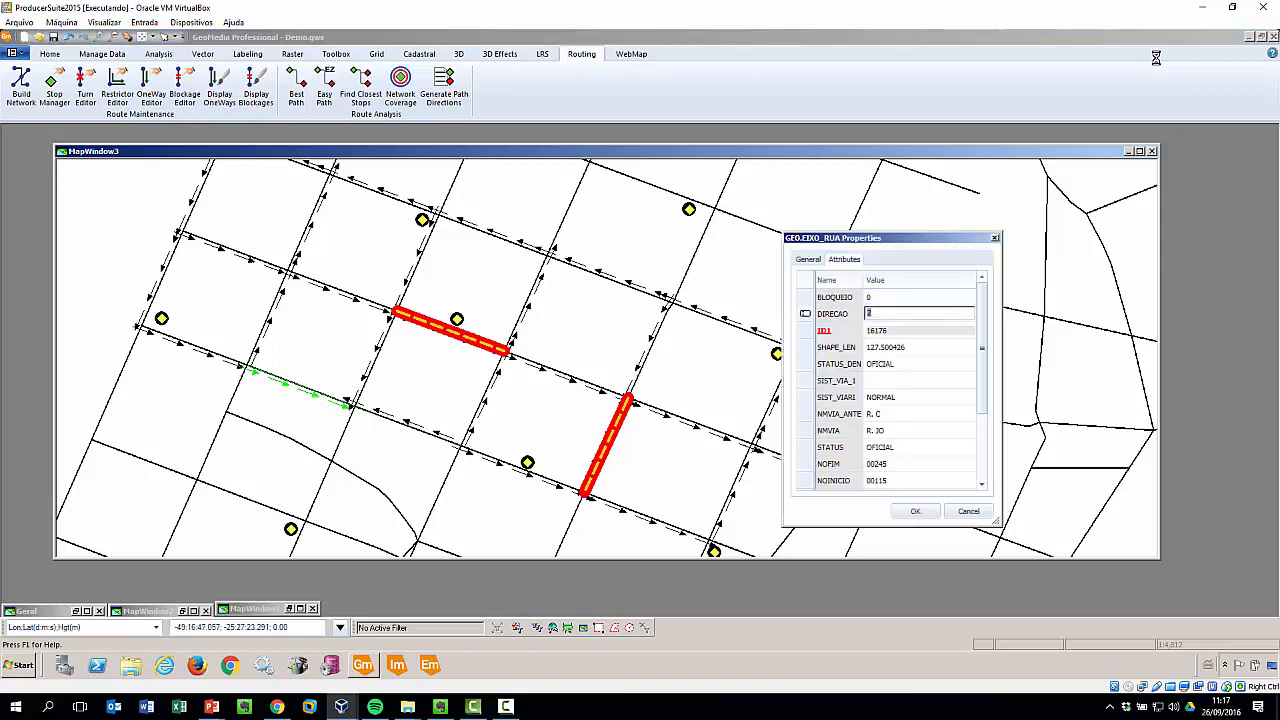
pyautogui.write('3')
pyautogui.click(915, 511)
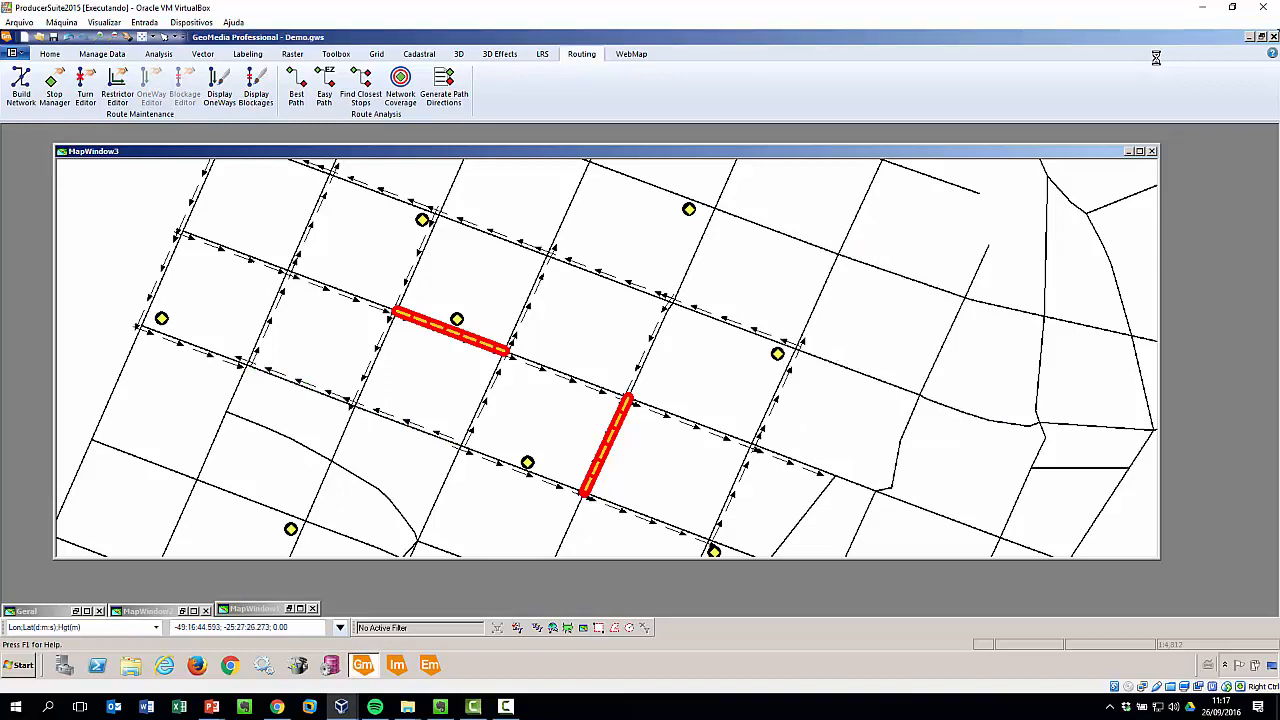
# - Block the reversed segment directly south of the northern blocked segment by setting its BLOQUEIO attribute to 3
pyautogui.doubleClick(409, 424)
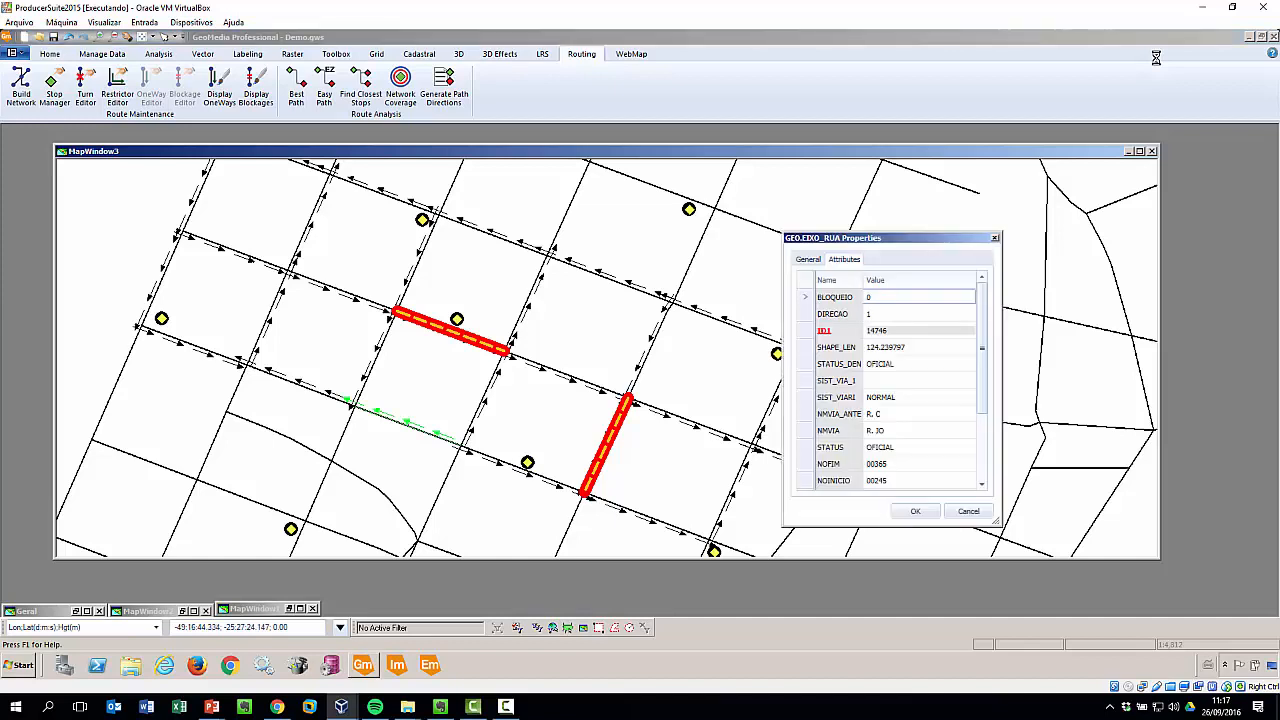
pyautogui.click(915, 297)
pyautogui.write('1')
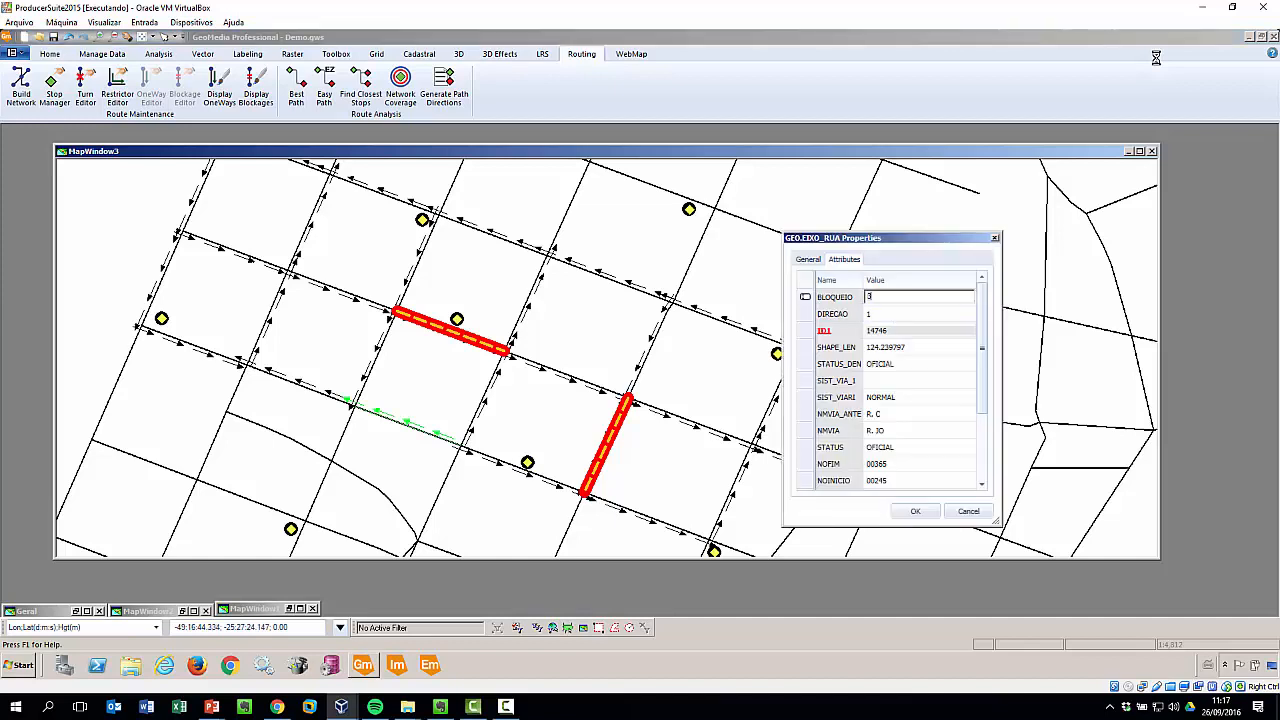
pyautogui.click(915, 511)
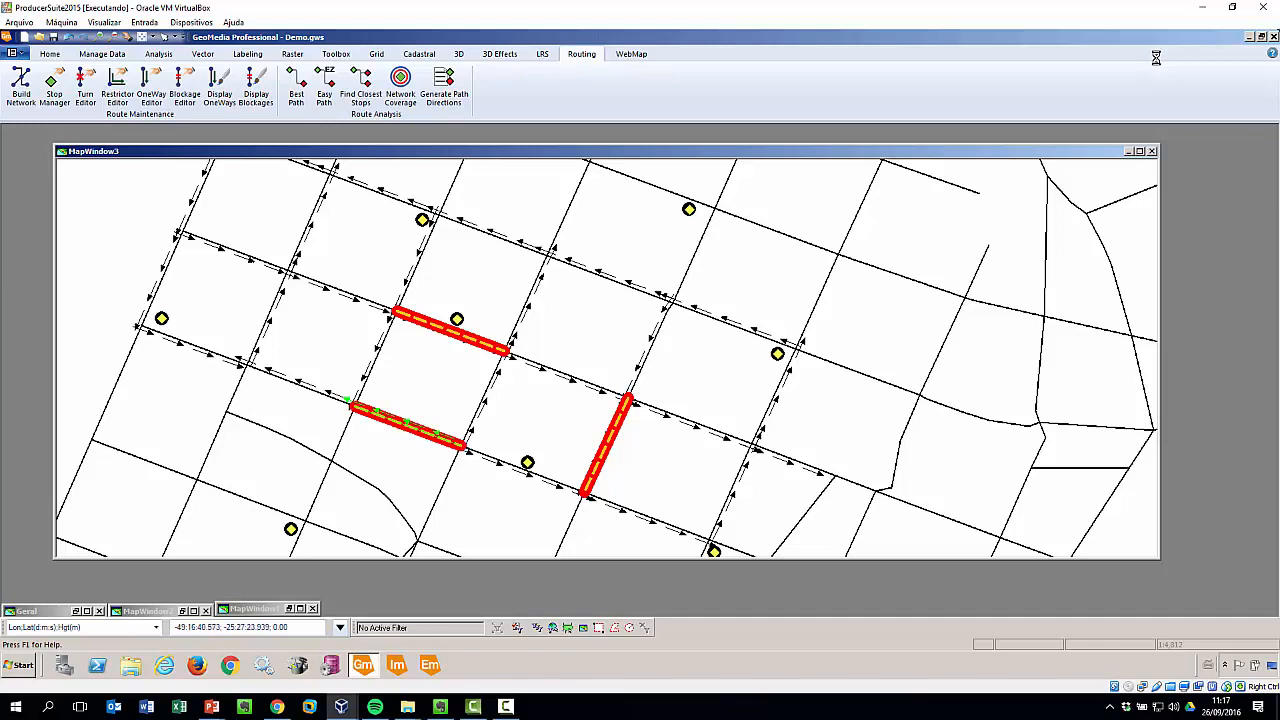
# - Maximize MapWindow3 and trace the shortest-distance Easy Path on ROTEAMENTO from the northwestern one-way segment to the segment beside the southeastern stop
pyautogui.scroll(-1, 445, 374)
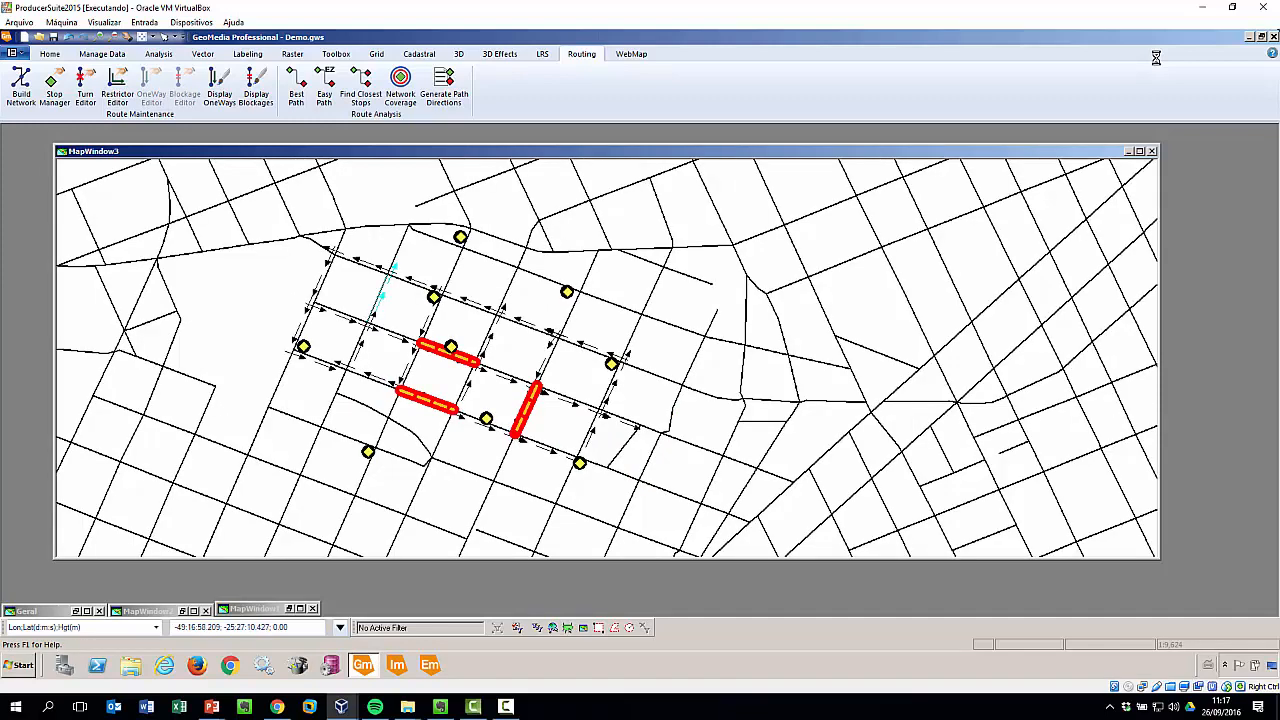
pyautogui.rightClick(242, 220)
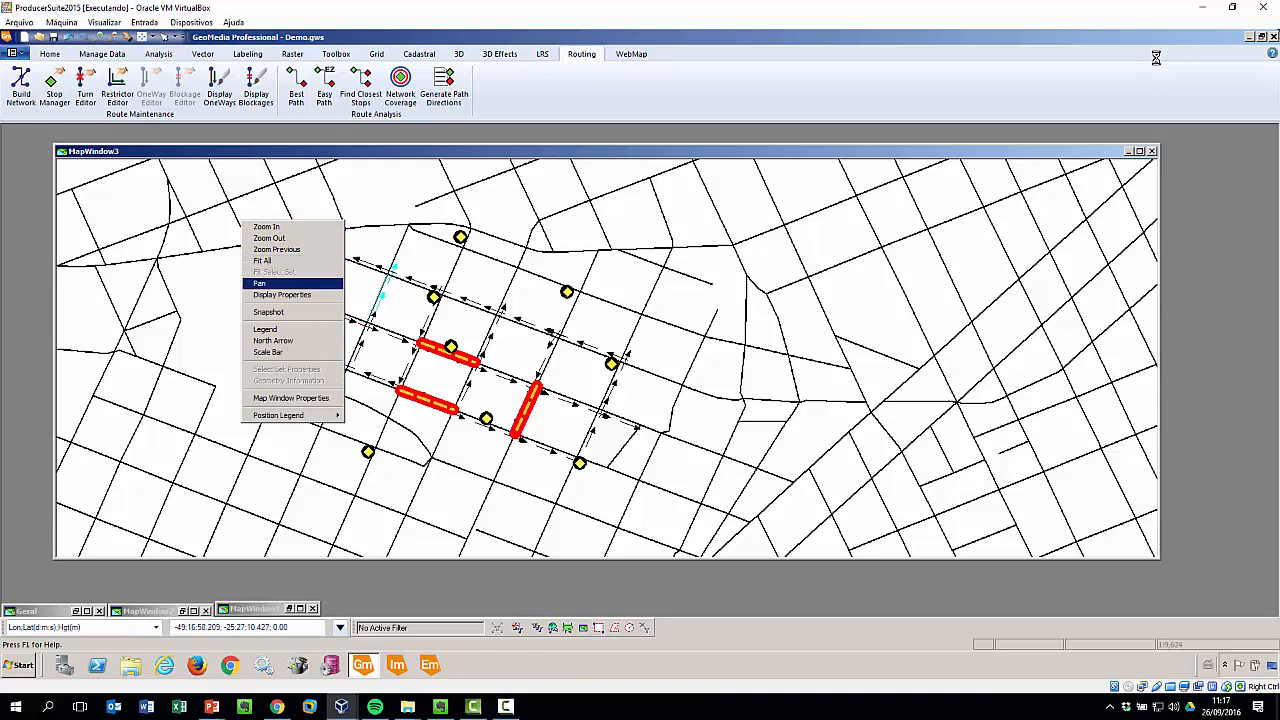
pyautogui.click(262, 283)
pyautogui.moveTo(279, 266); pyautogui.dragTo(416, 307)
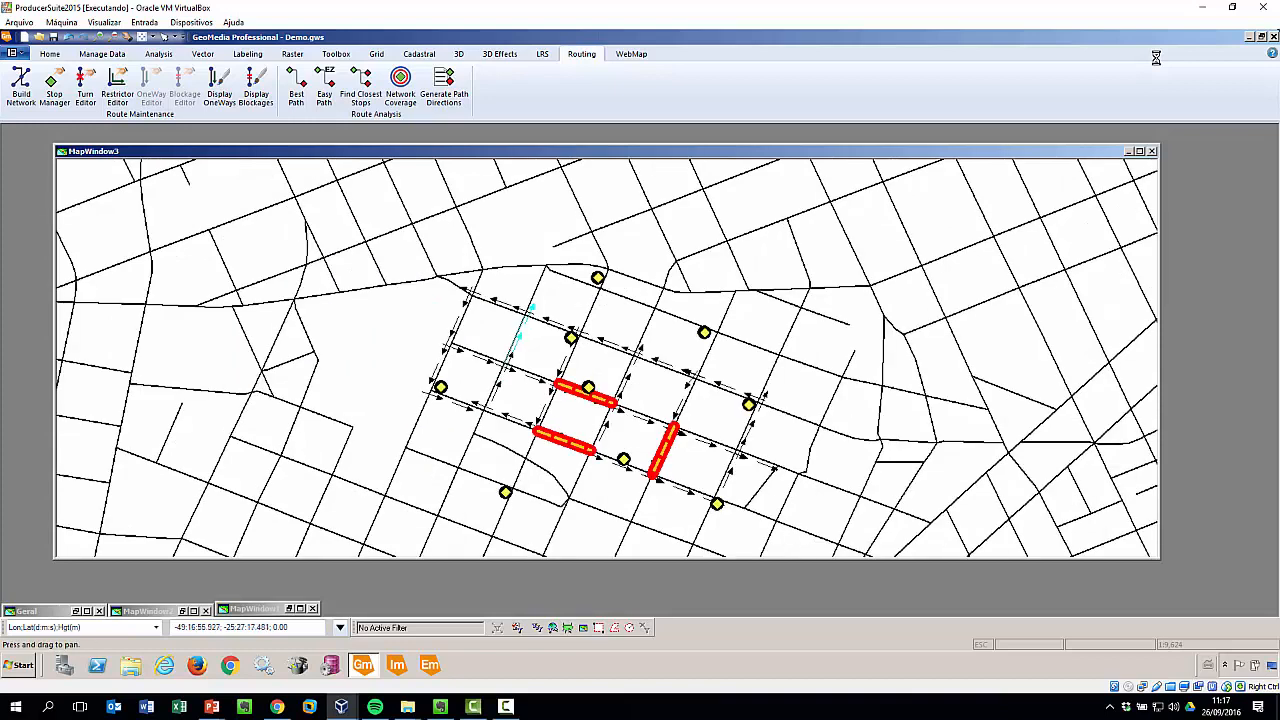
pyautogui.press('Escape')
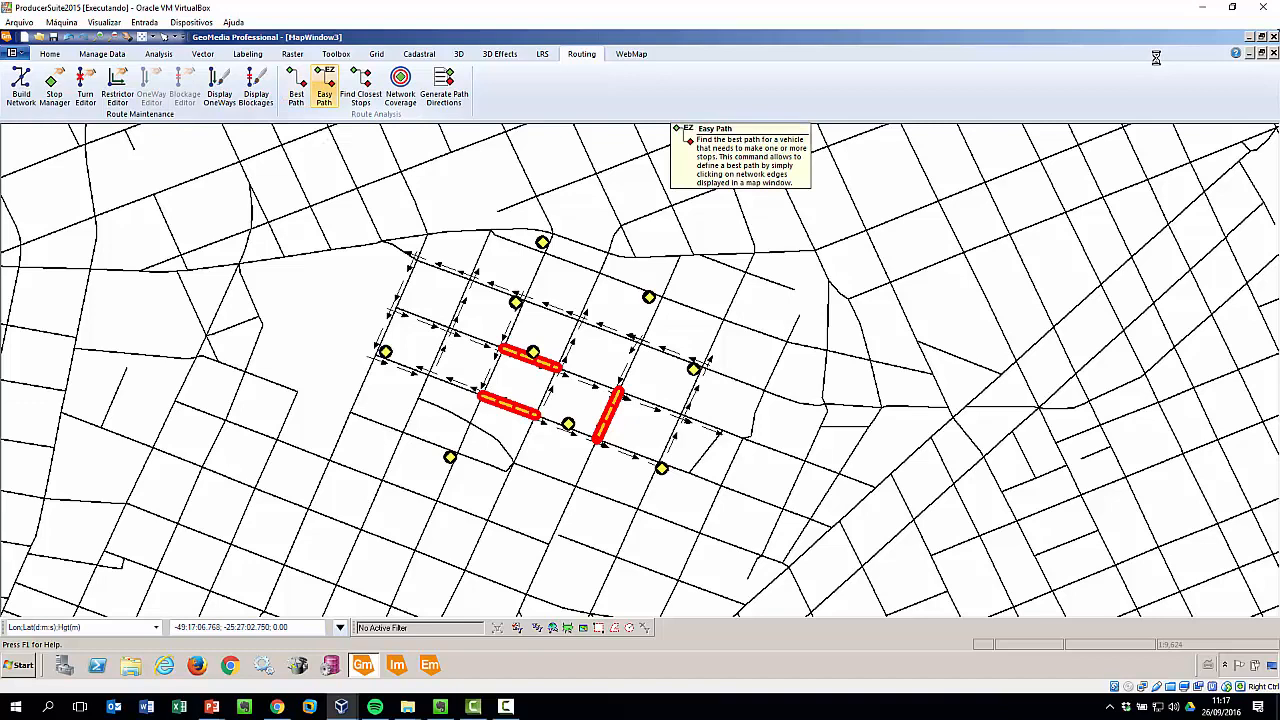
pyautogui.click(324, 85)
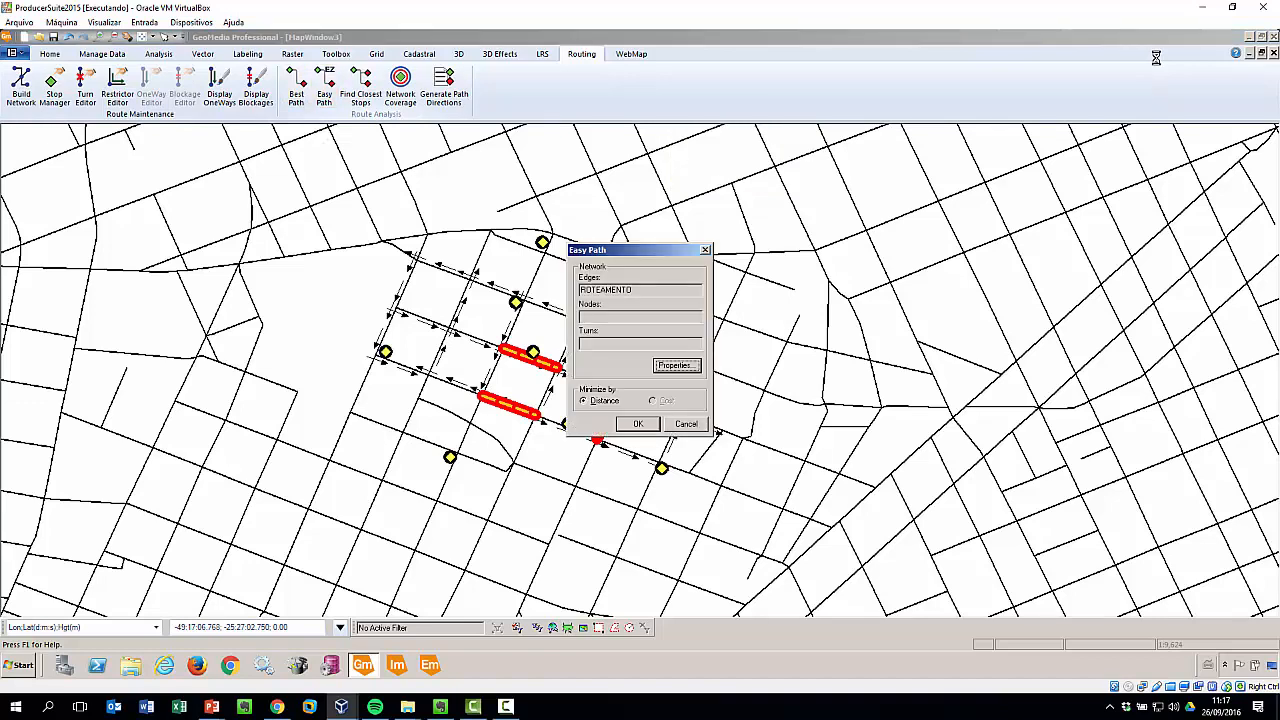
pyautogui.click(638, 424)
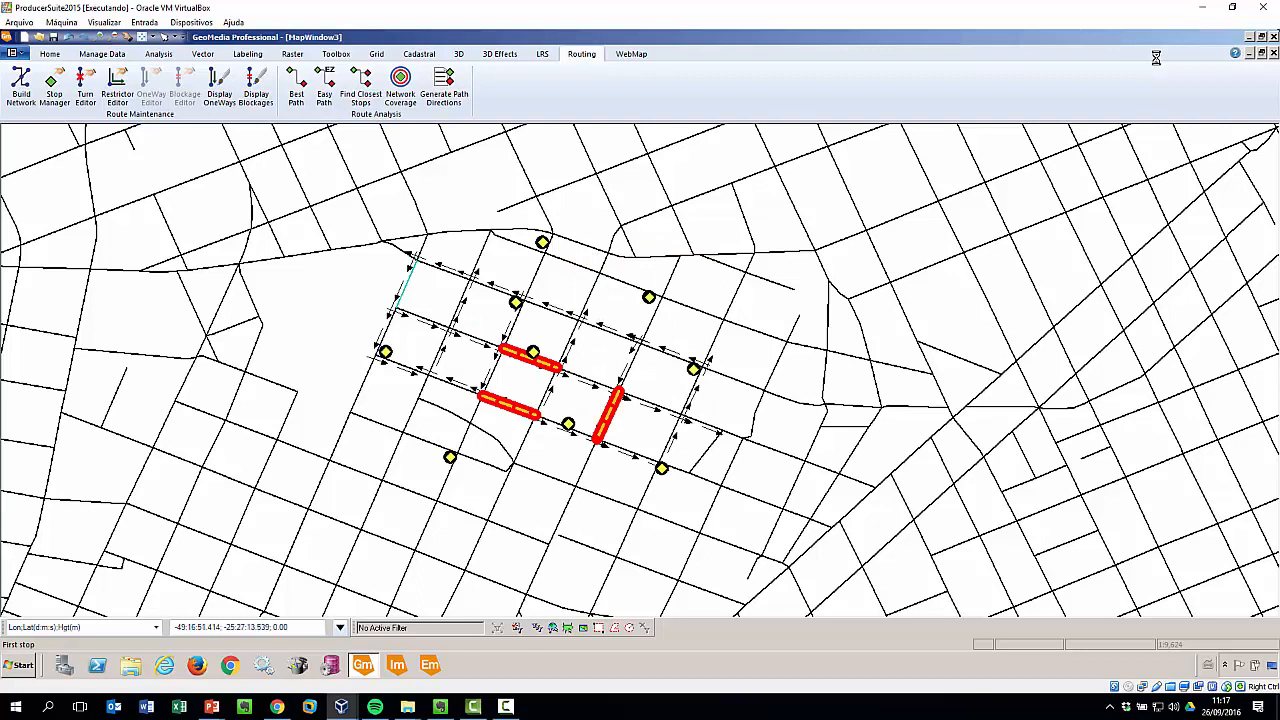
pyautogui.click(410, 270)
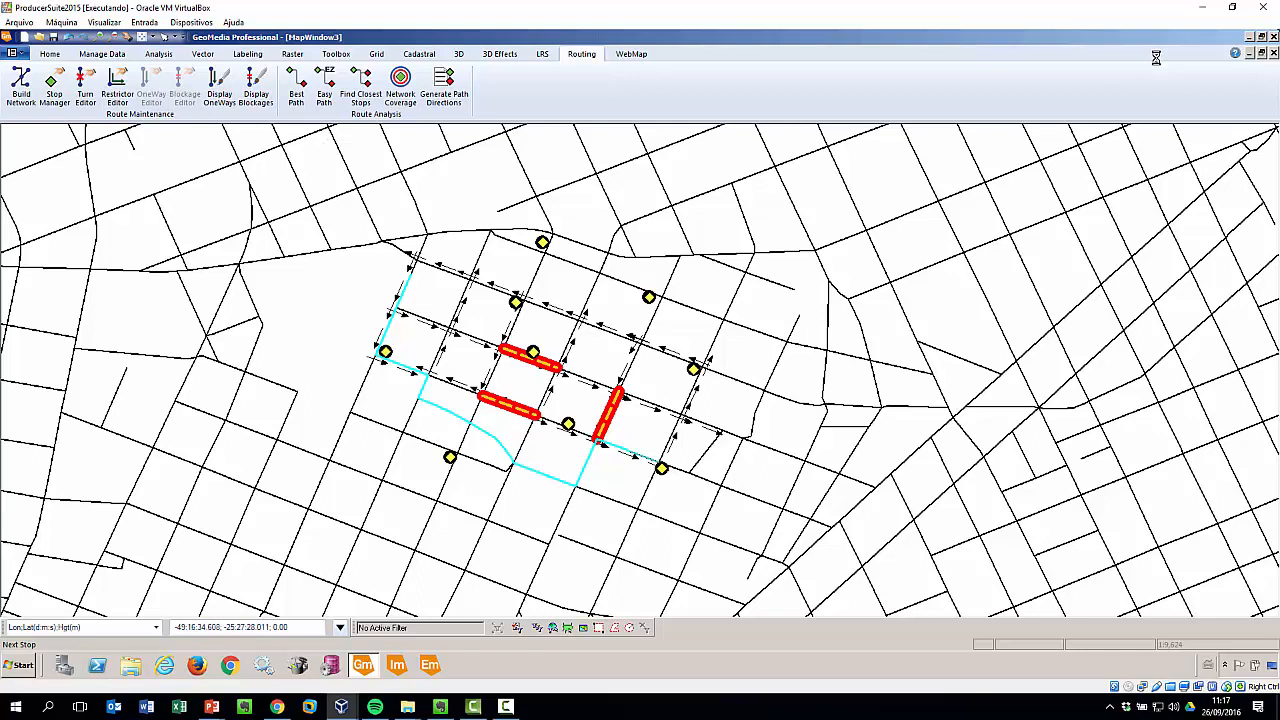
# - Test Easy Path routes to other street segments, discarding the last stop between tries, and exit the command
pyautogui.rightClick(638, 431)
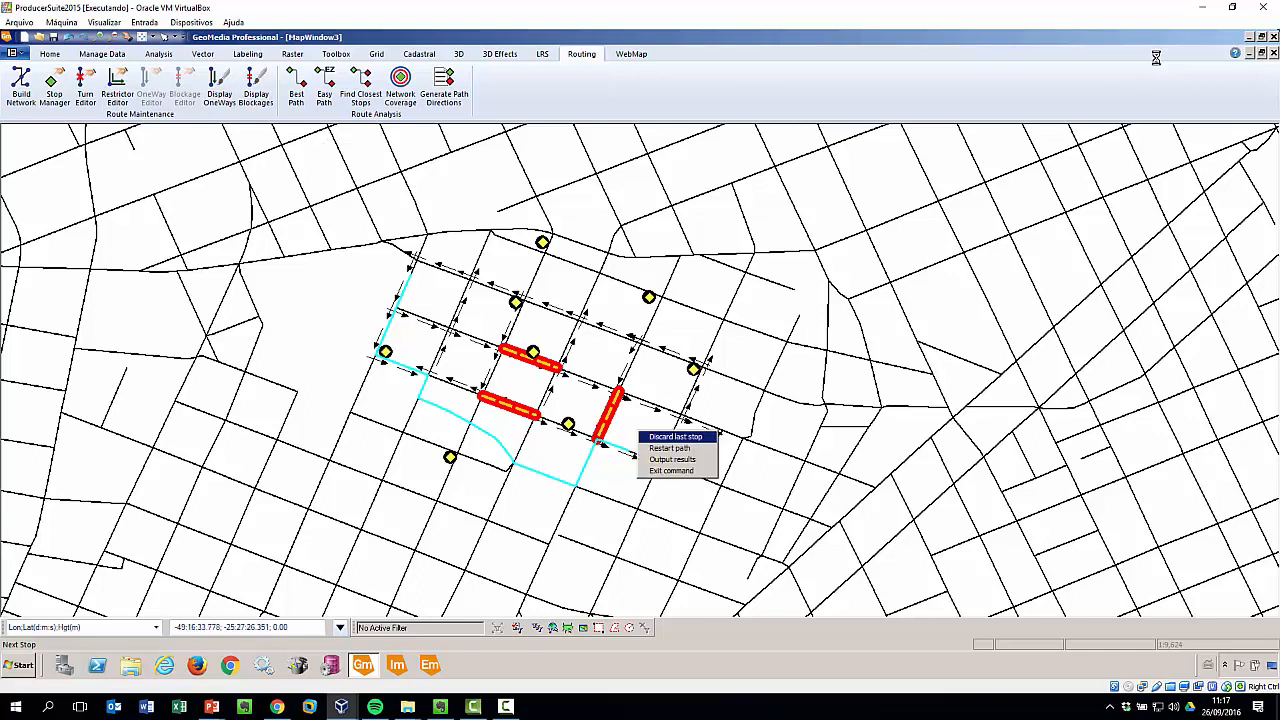
pyautogui.click(675, 437)
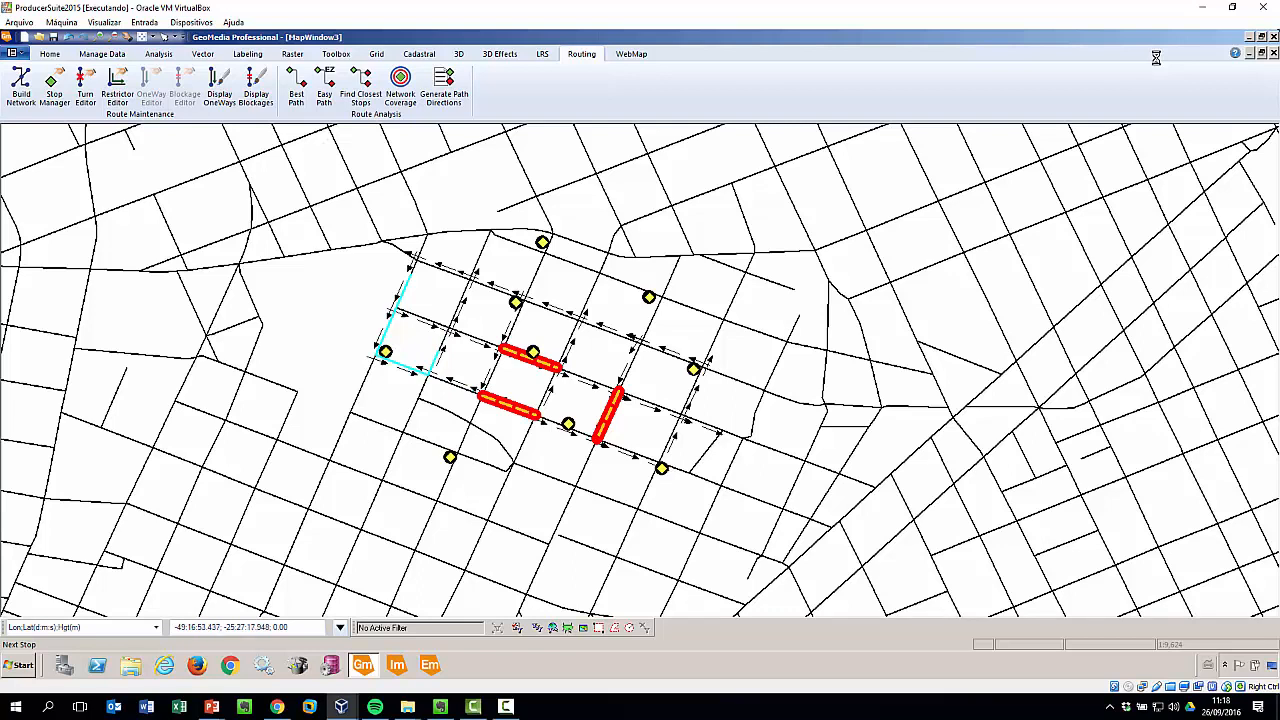
pyautogui.rightClick(410, 338)
pyautogui.click(446, 344)
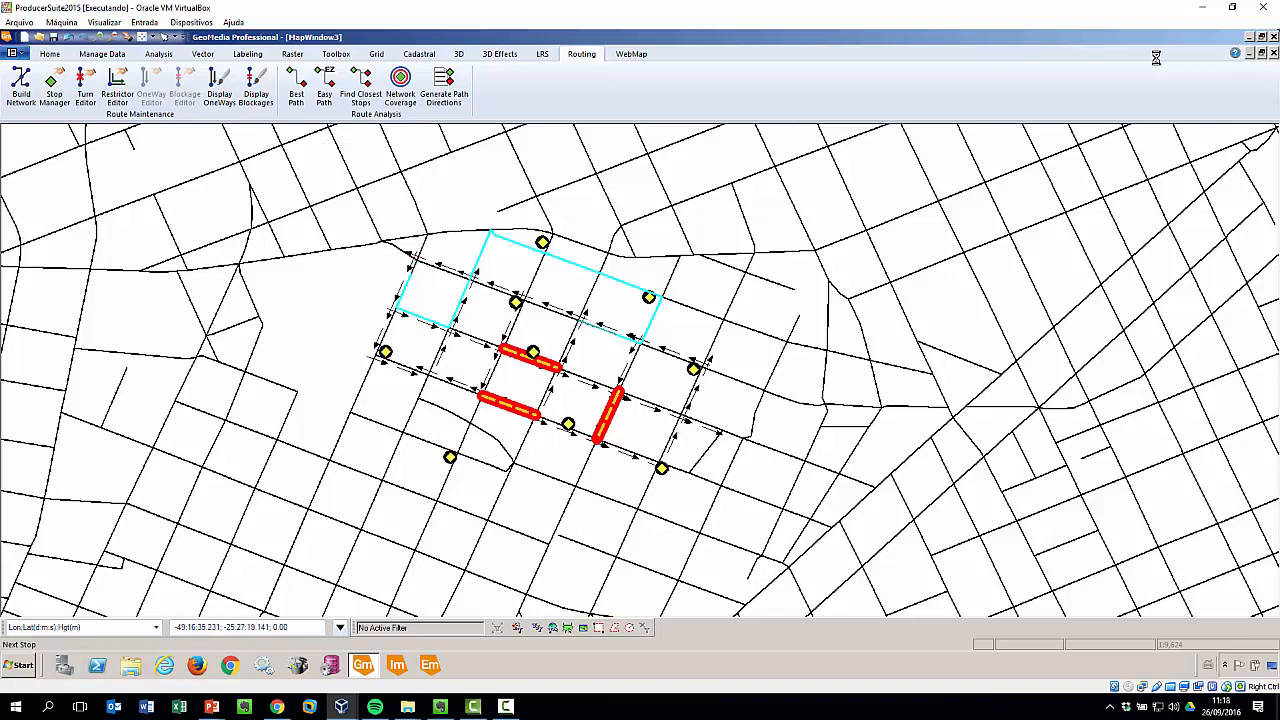
pyautogui.rightClick(558, 289)
pyautogui.click(577, 328)
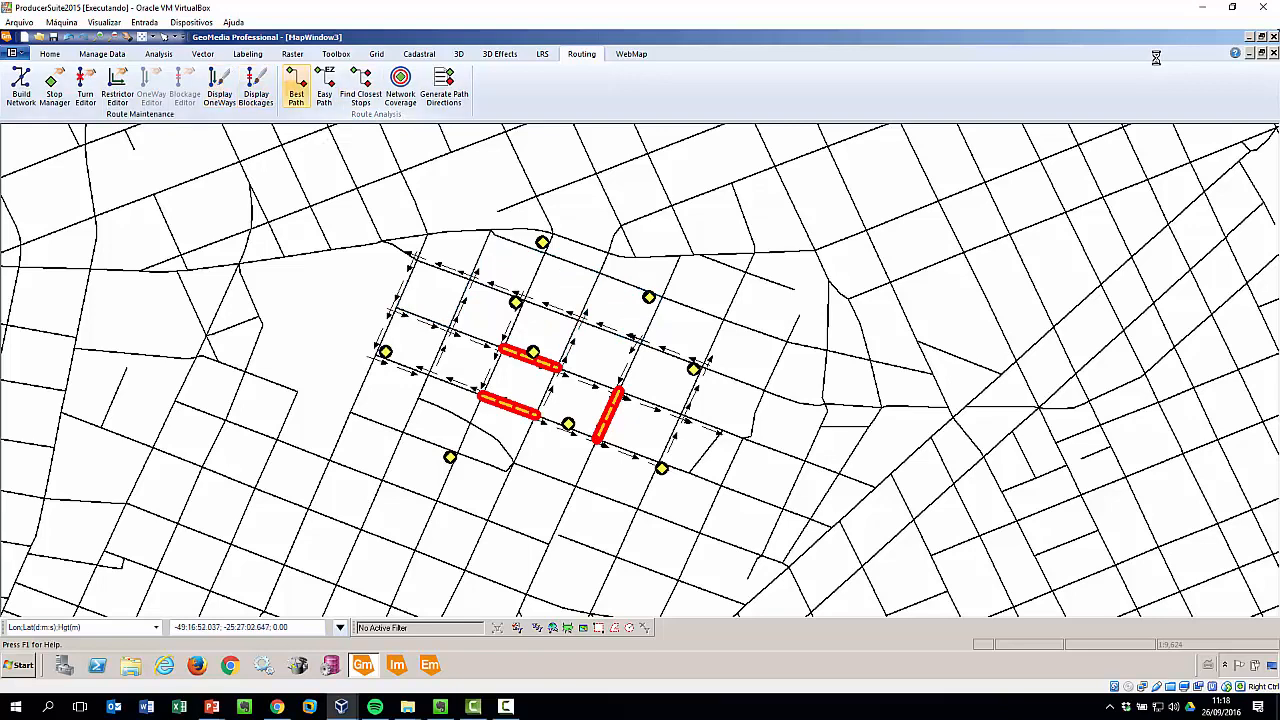
# - Configure the Easy Path network of ROTEAMENTO with empty OneWay and Blockage fields
pyautogui.click(324, 85)
pyautogui.click(677, 366)
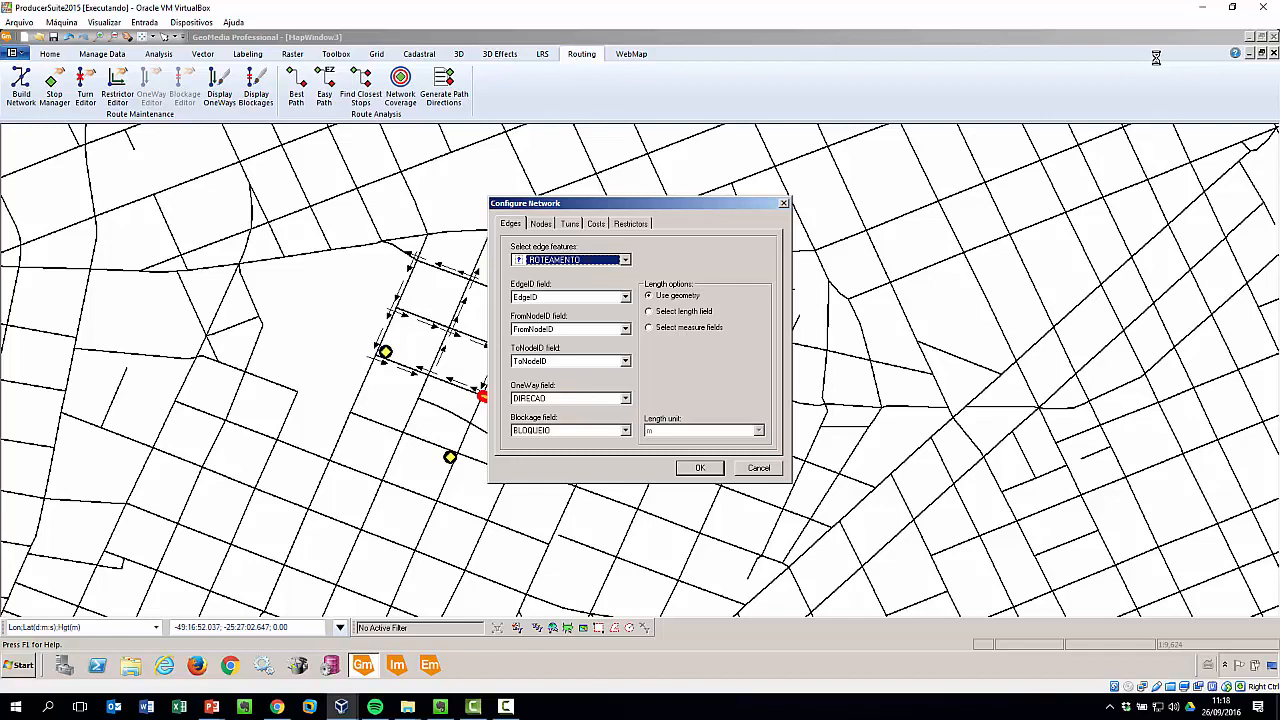
pyautogui.click(625, 398)
pyautogui.click(570, 410)
pyautogui.click(625, 430)
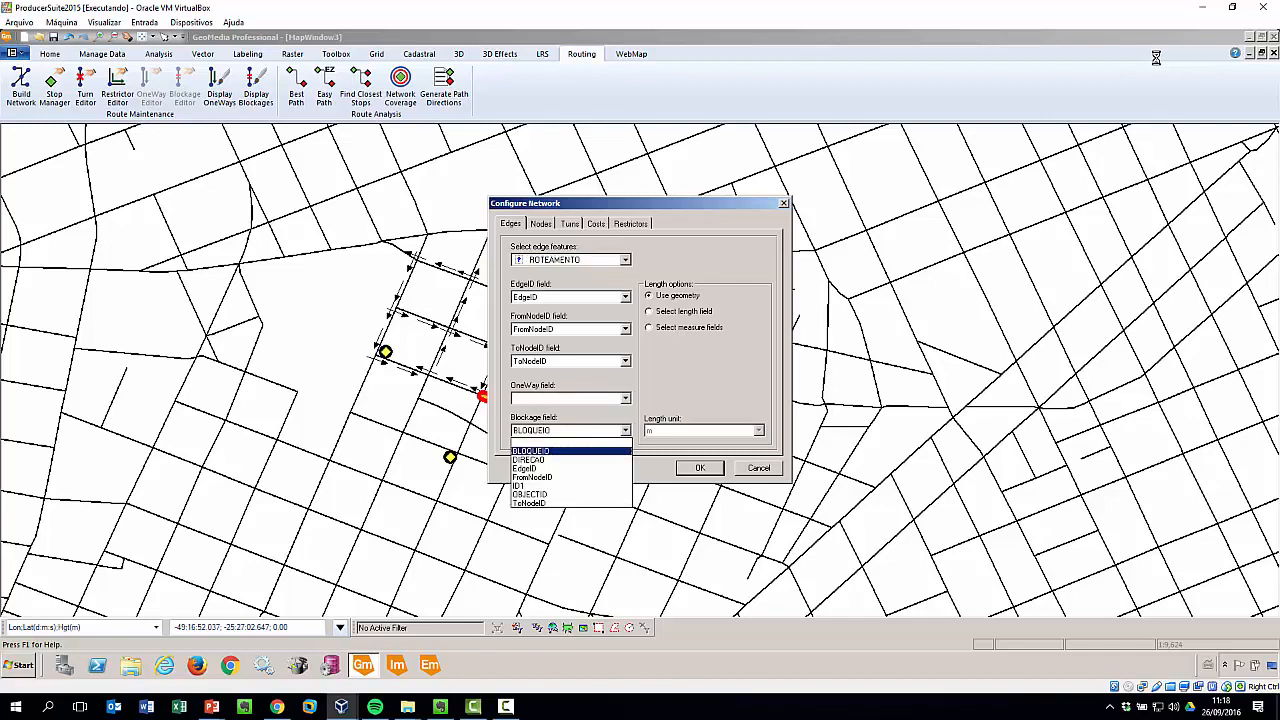
pyautogui.click(532, 451)
pyautogui.click(700, 468)
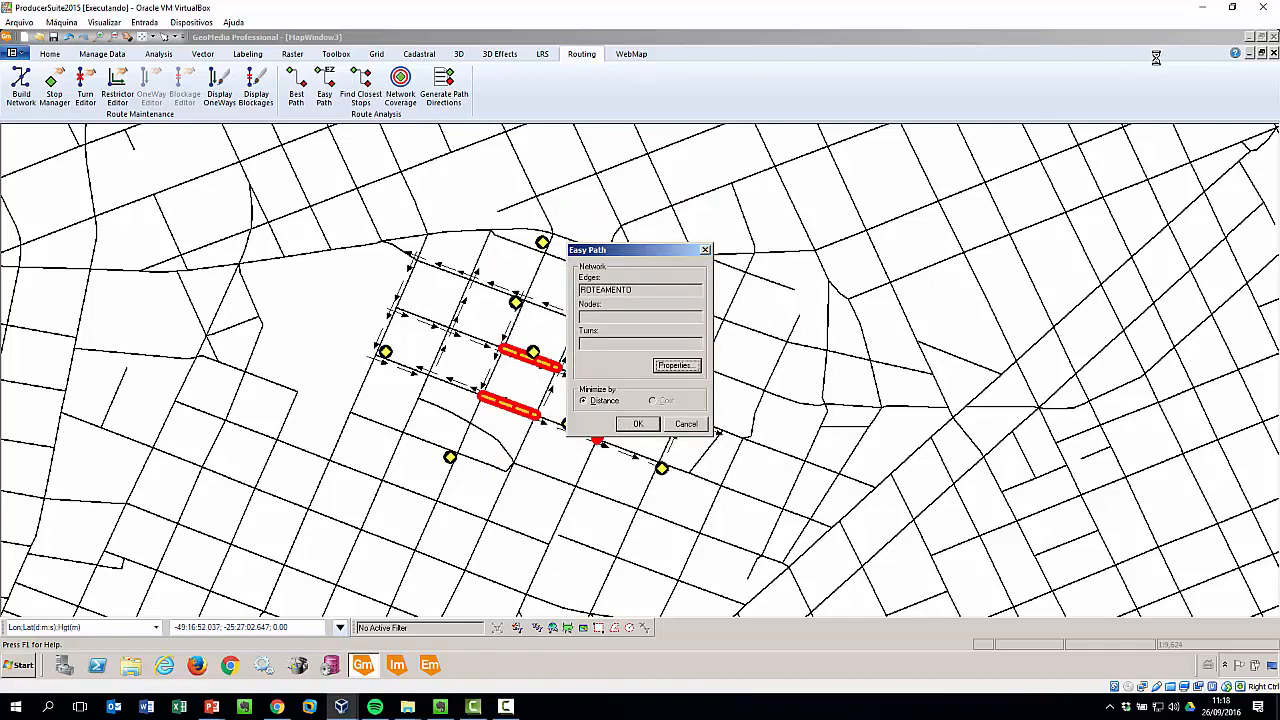
# - Trace the shortest-distance path without restrictions from the northwestern segment to the segment just east of the eastern blockage, and exit Easy Path
pyautogui.click(638, 424)
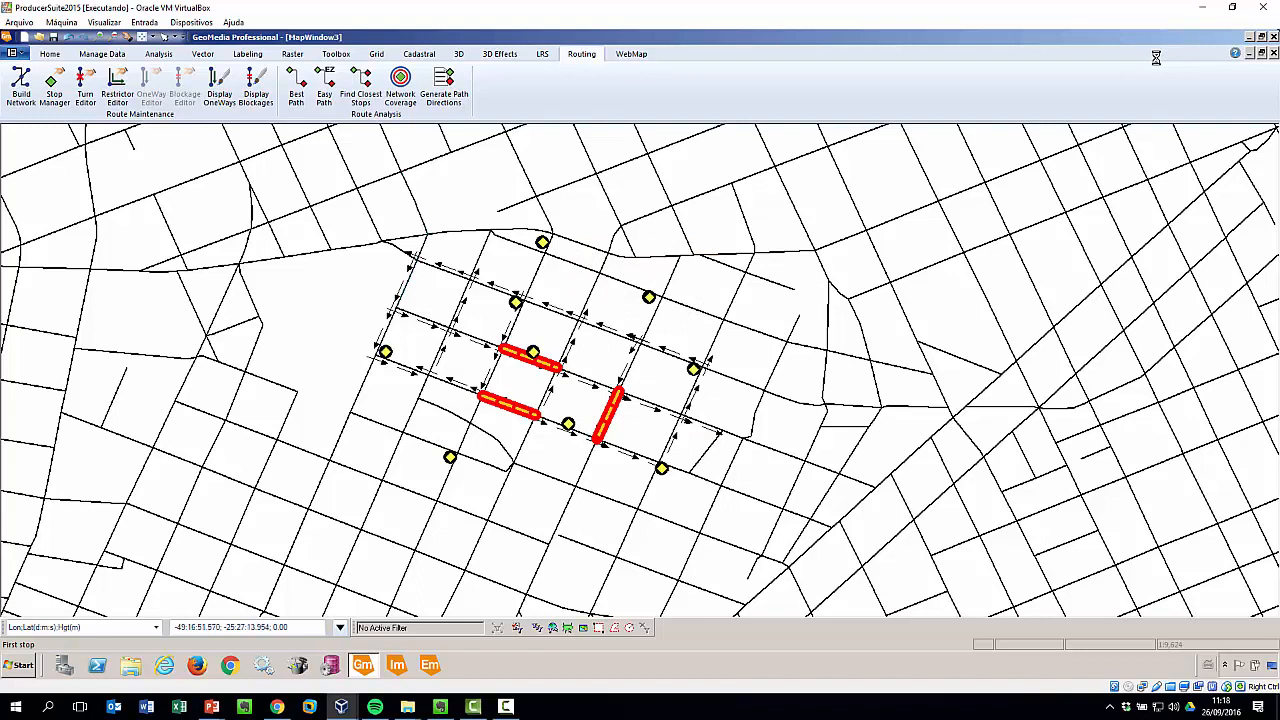
pyautogui.click(411, 273)
pyautogui.click(652, 403)
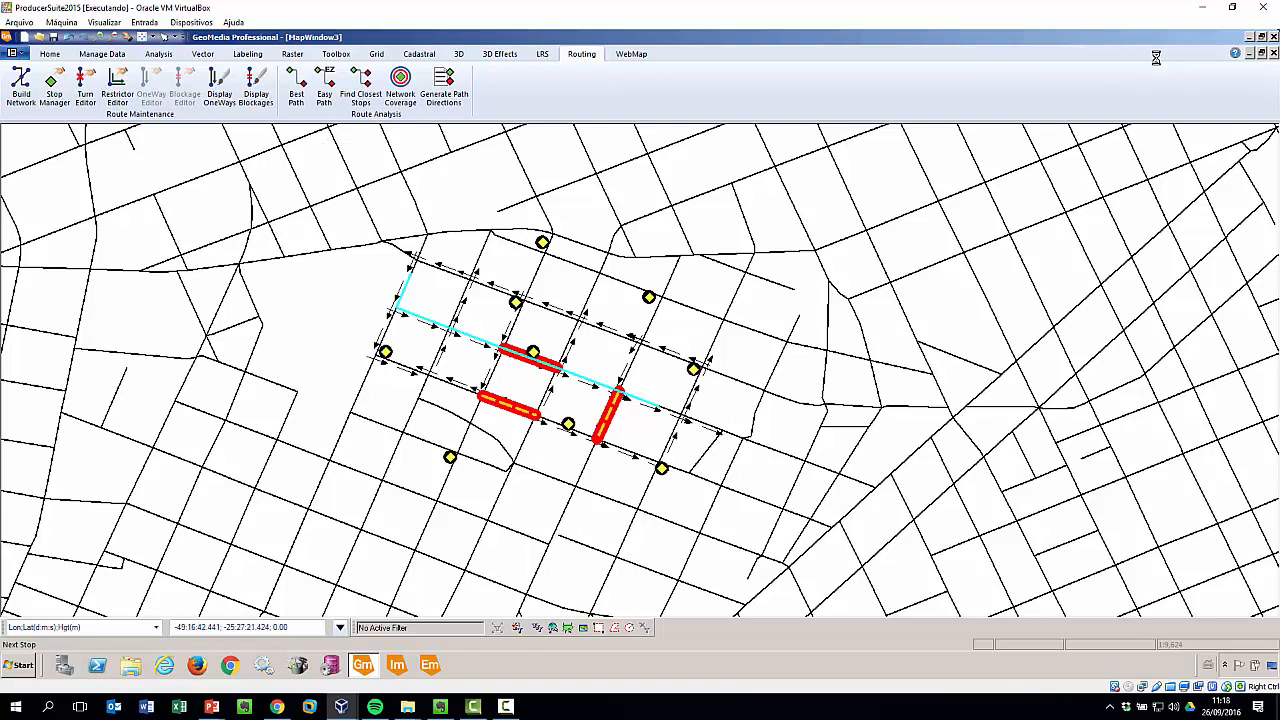
pyautogui.rightClick(648, 378)
pyautogui.click(682, 421)
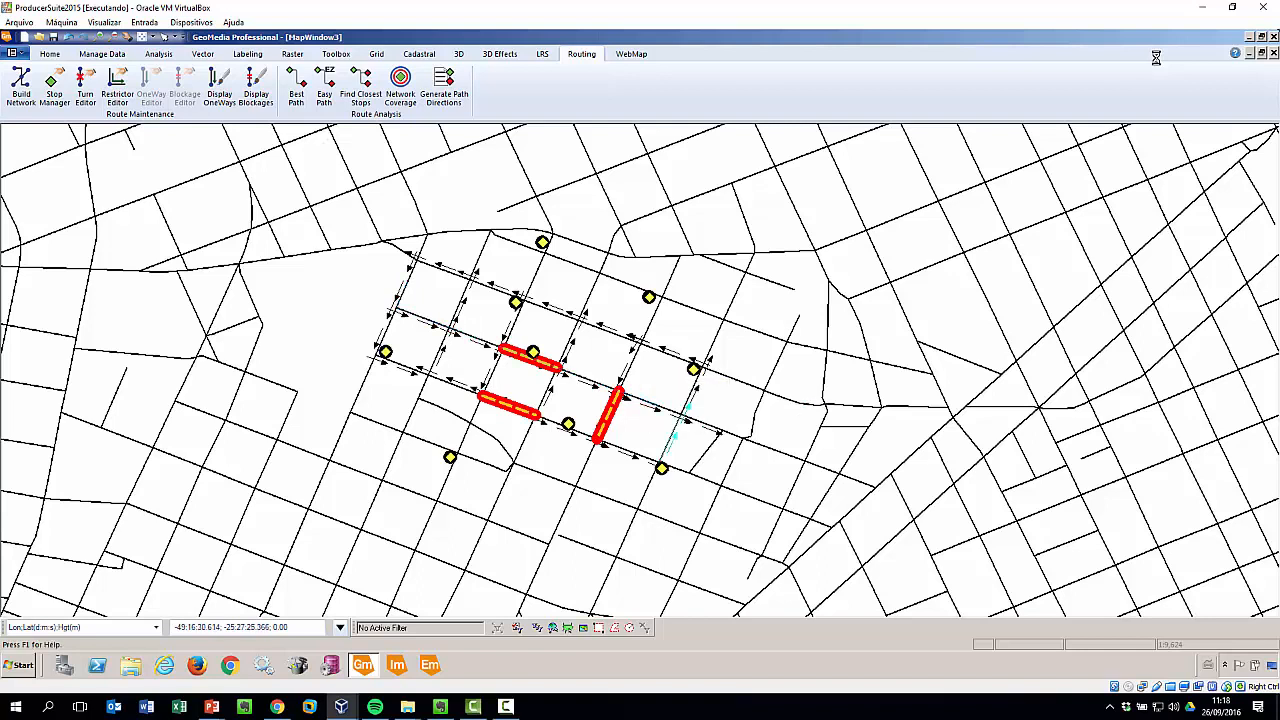
# - Set the Blockage field of the Easy Path network to BLOQUEIO, leaving the OneWay field empty
pyautogui.click(324, 85)
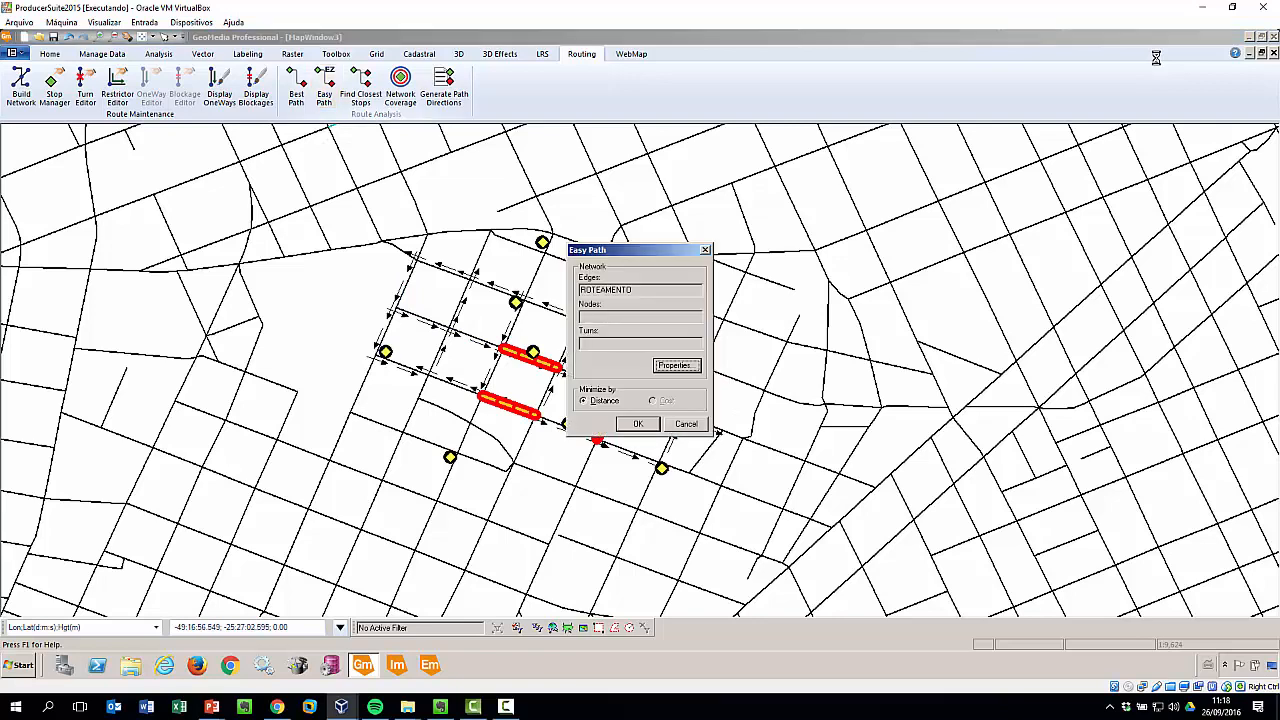
pyautogui.click(677, 365)
pyautogui.click(625, 430)
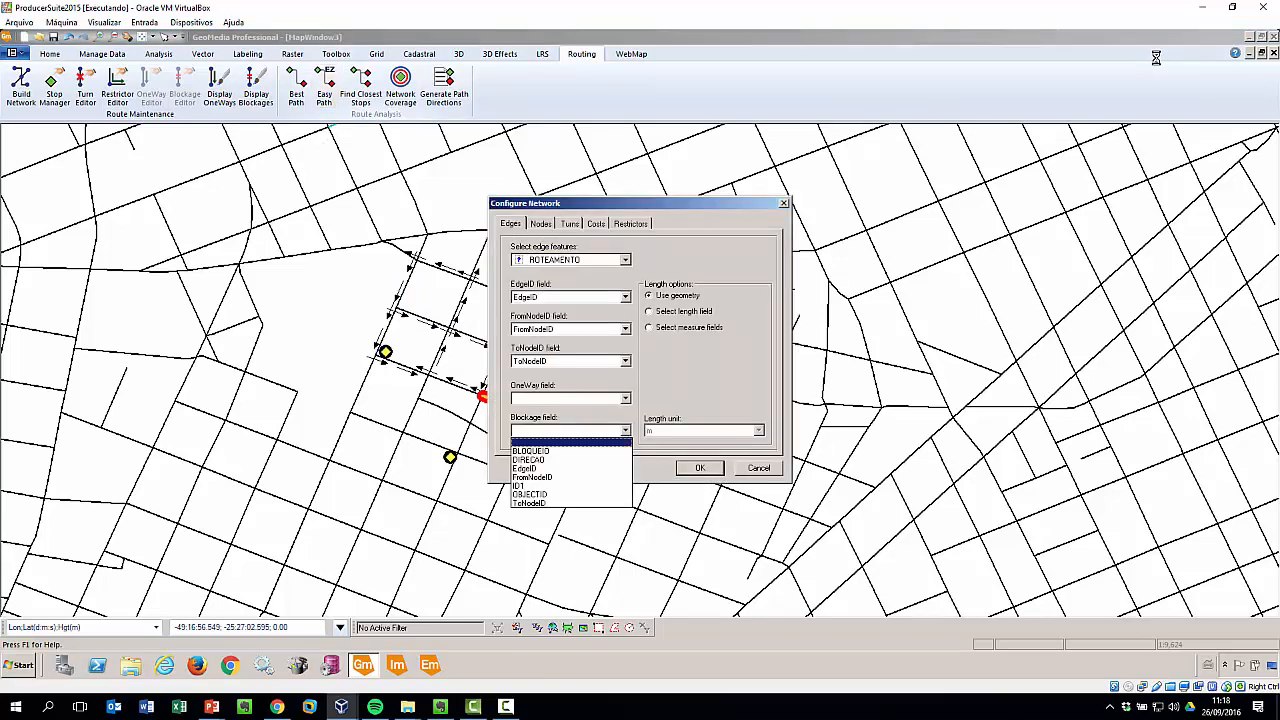
pyautogui.click(560, 451)
pyautogui.click(700, 468)
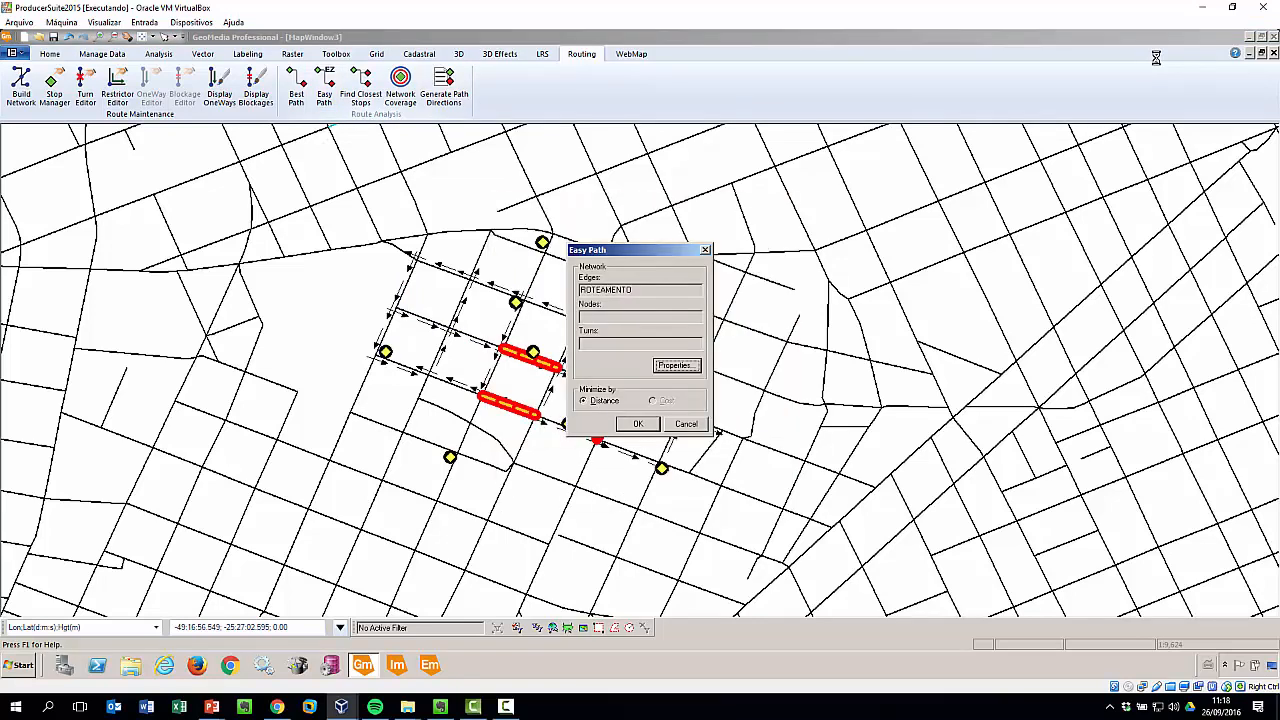
# - Trace the shortest-distance path honouring only blockages between the same northwestern and eastern segments, and exit without outputting results
pyautogui.click(638, 424)
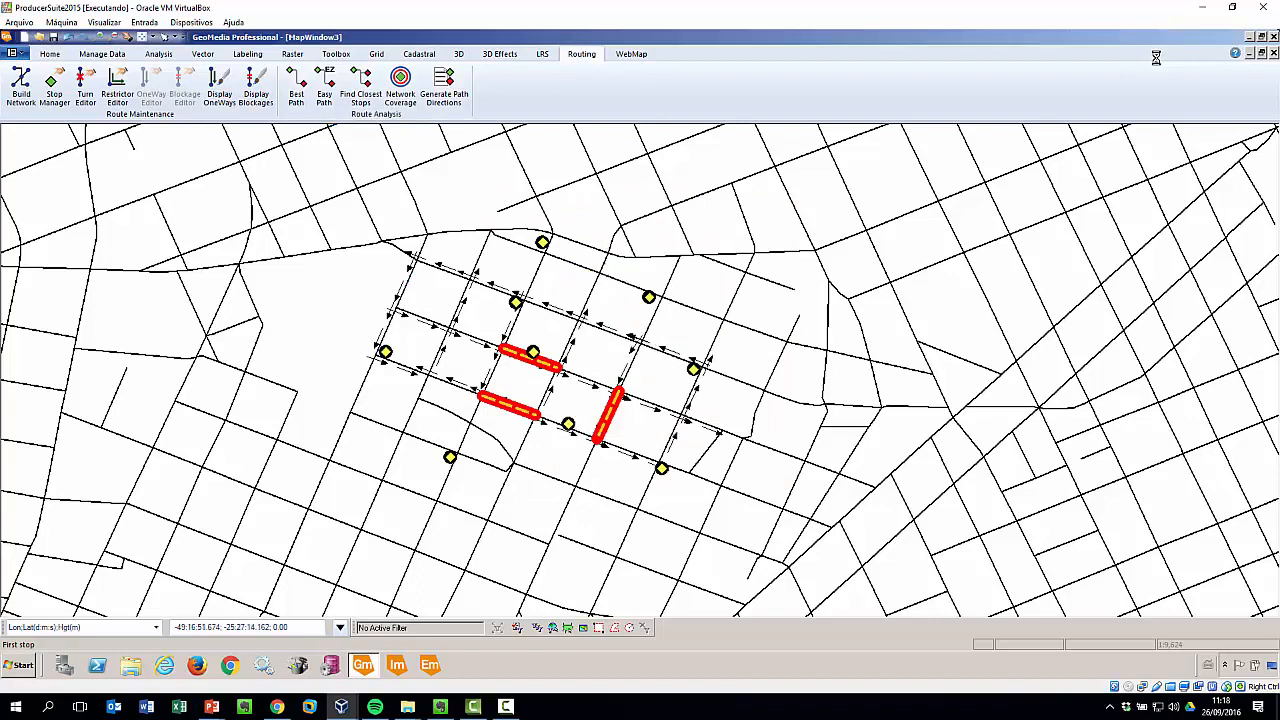
pyautogui.click(410, 272)
pyautogui.click(655, 405)
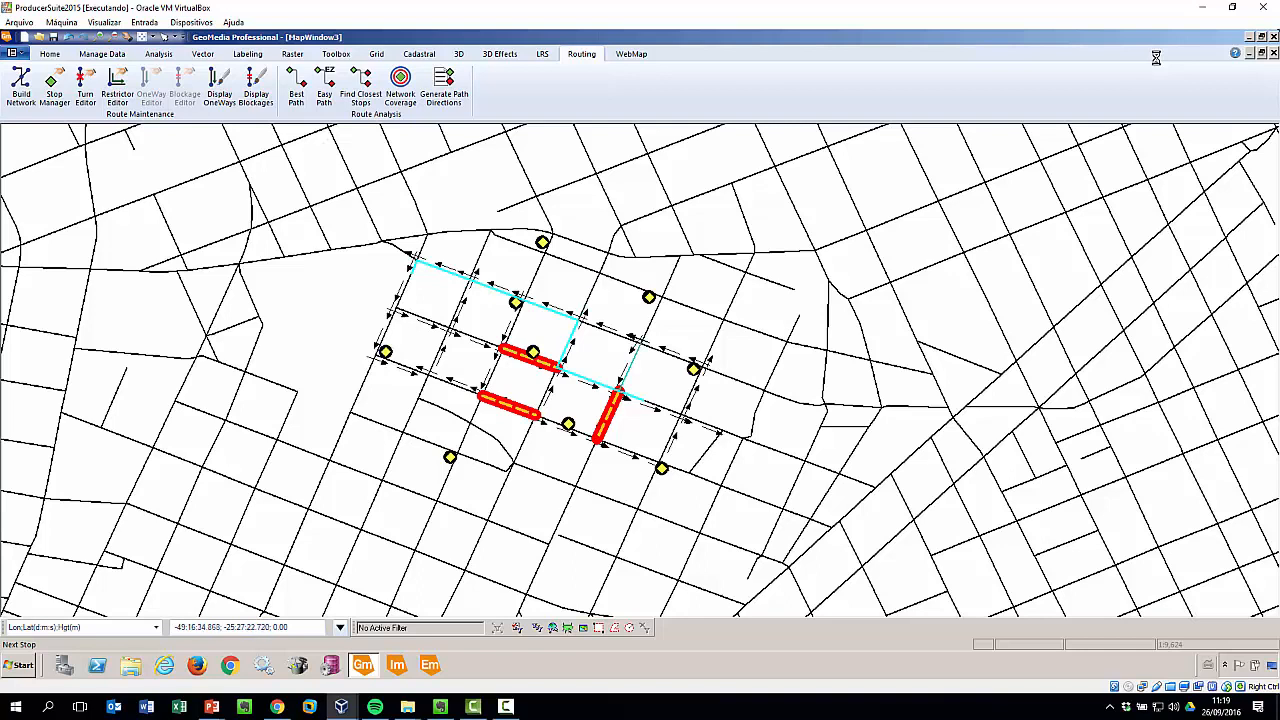
pyautogui.rightClick(657, 390)
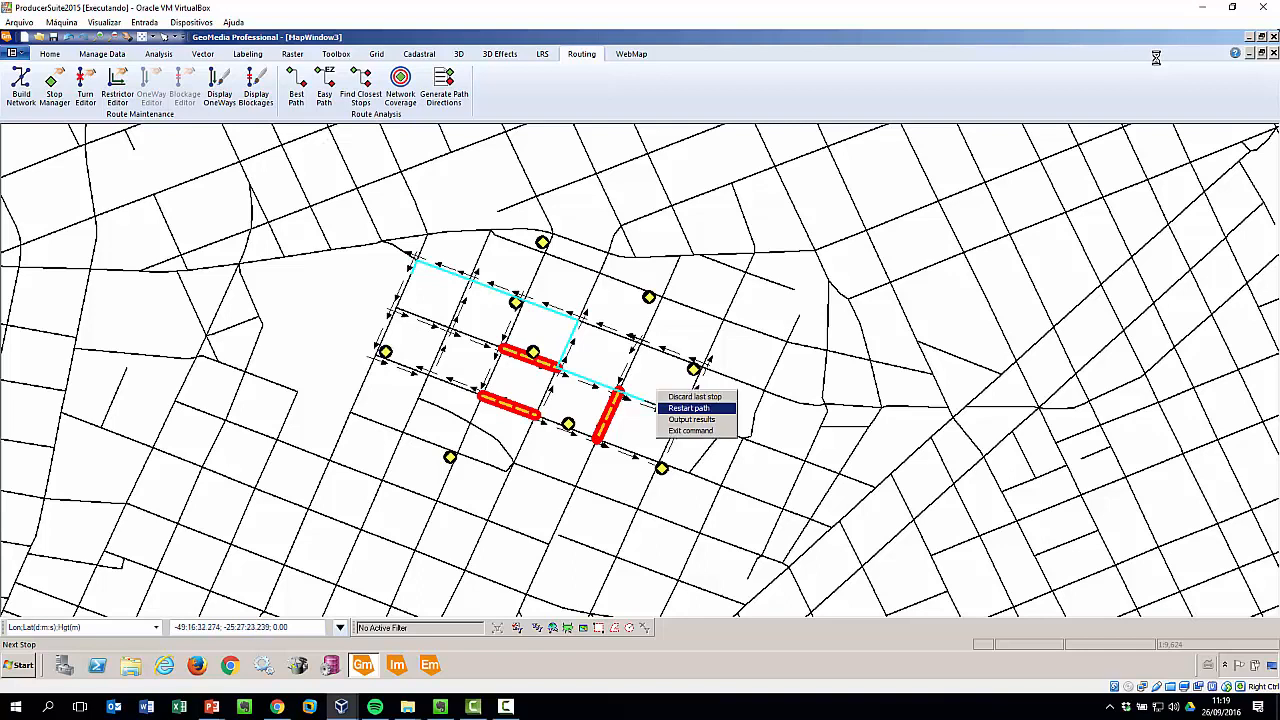
pyautogui.click(690, 431)
# - Set the OneWay field of the Easy Path network of ROTEAMENTO to DIRECAO
pyautogui.click(324, 87)
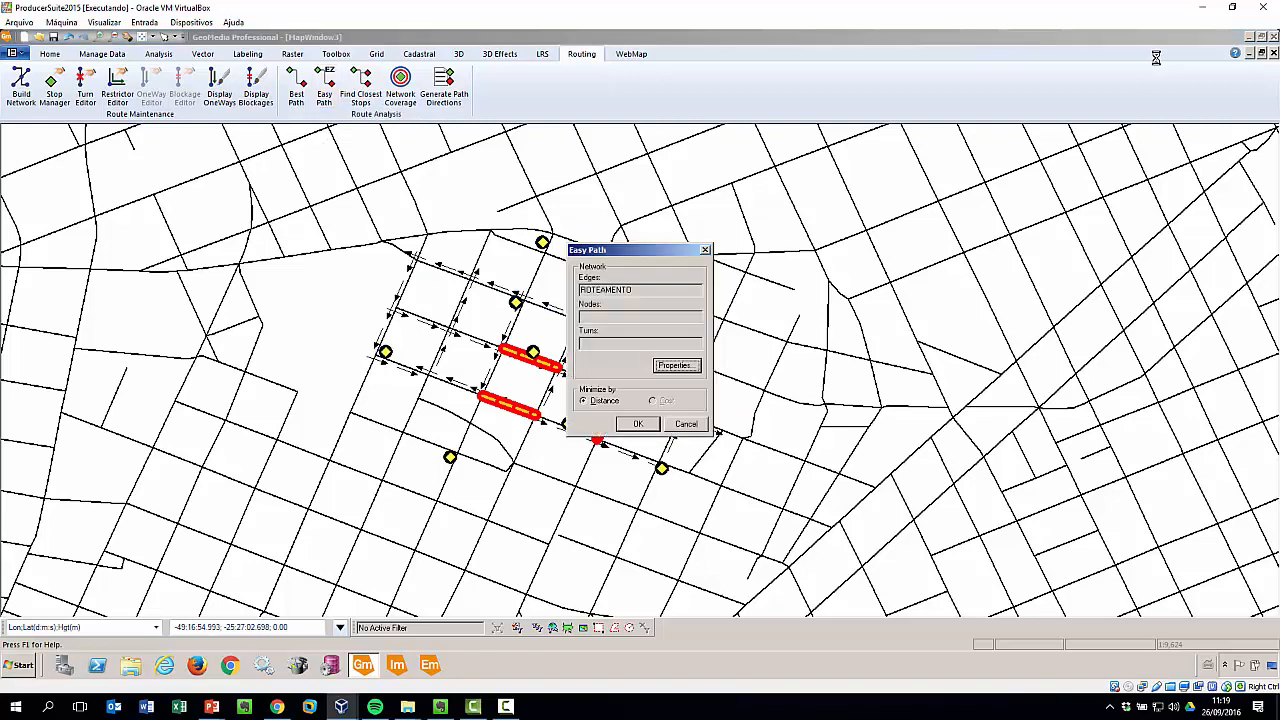
pyautogui.click(677, 365)
pyautogui.click(625, 398)
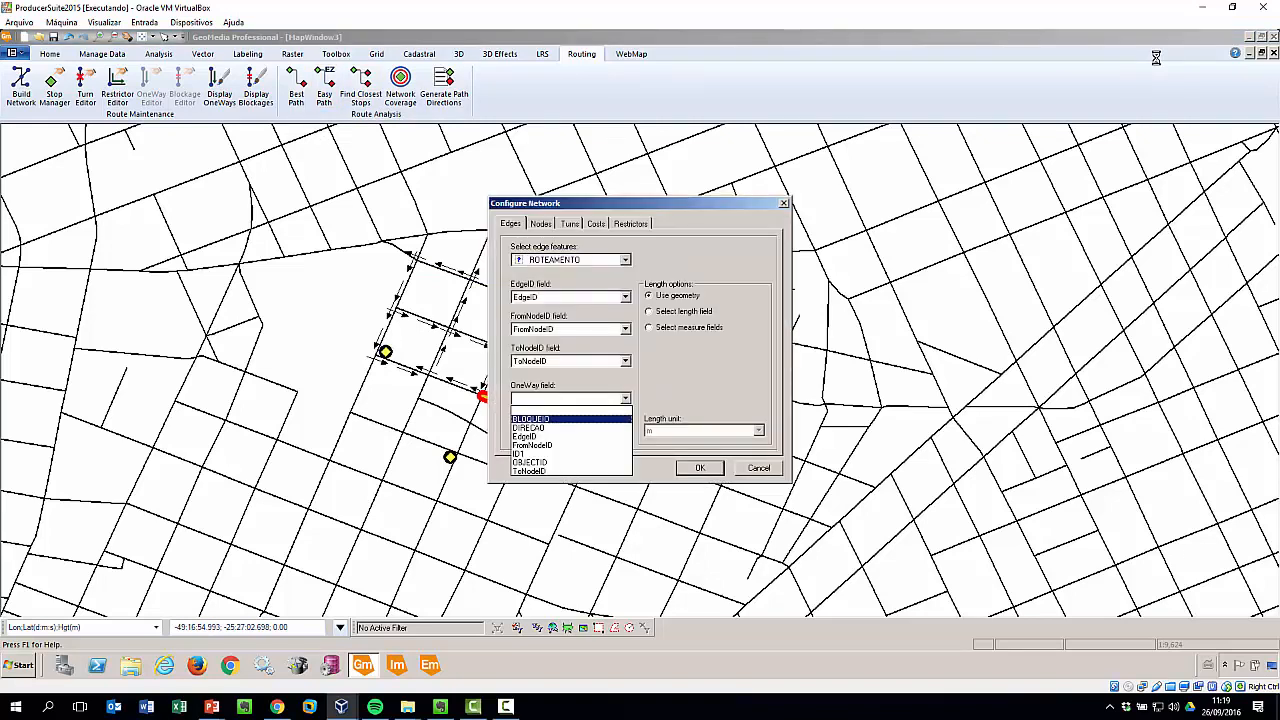
pyautogui.click(560, 427)
pyautogui.click(700, 468)
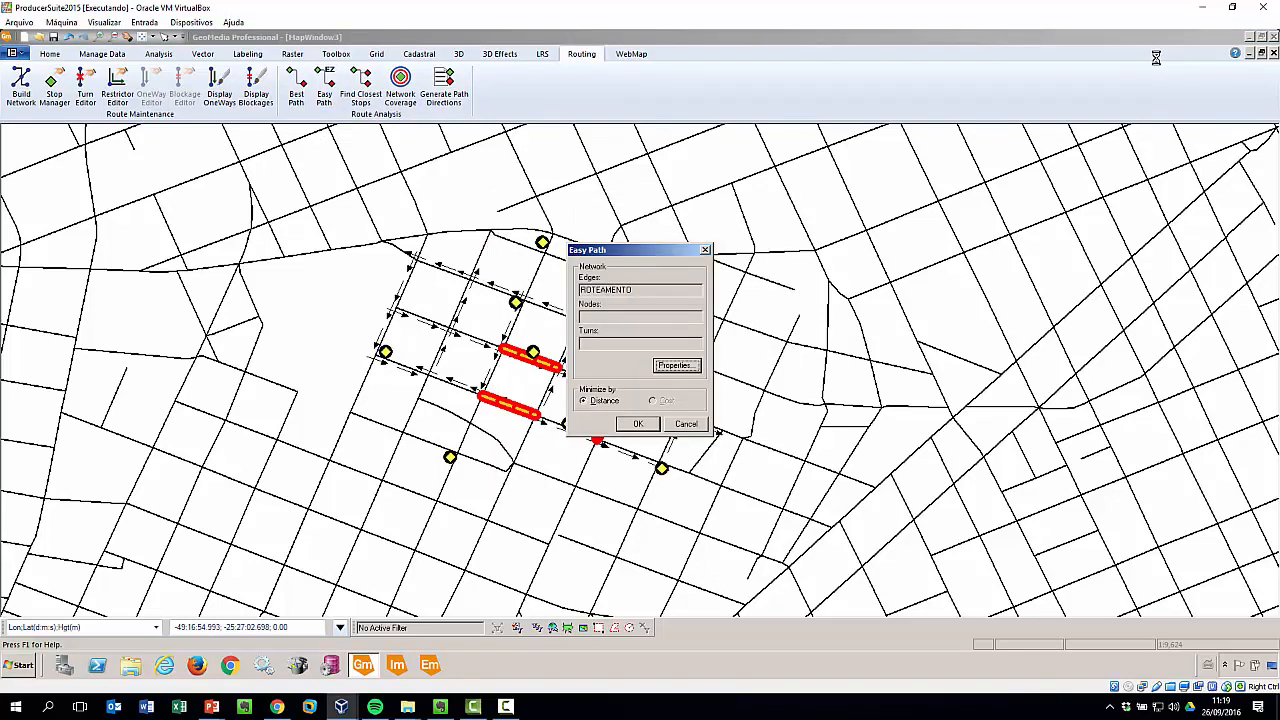
# - Trace the shortest-distance path honouring one-ways and blockages from the northwestern segment to the segment east of the eastern blockage, and exit Easy Path
pyautogui.click(637, 423)
pyautogui.click(409, 277)
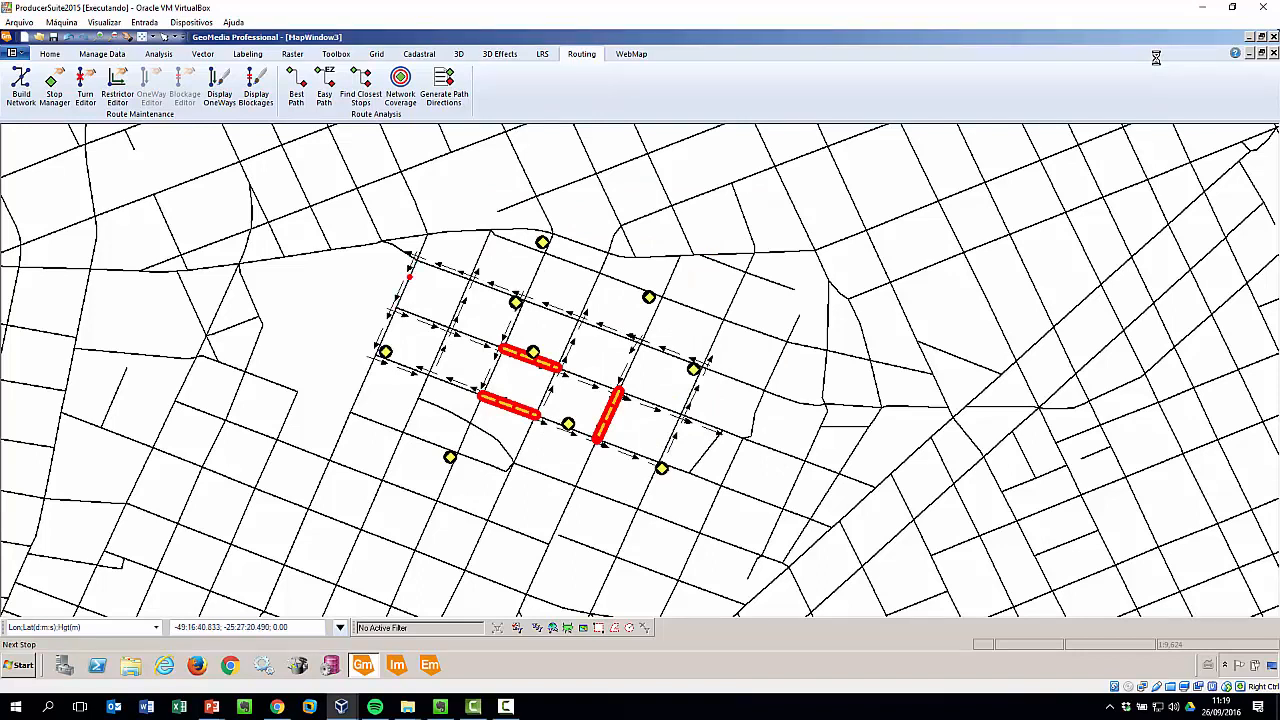
pyautogui.click(650, 403)
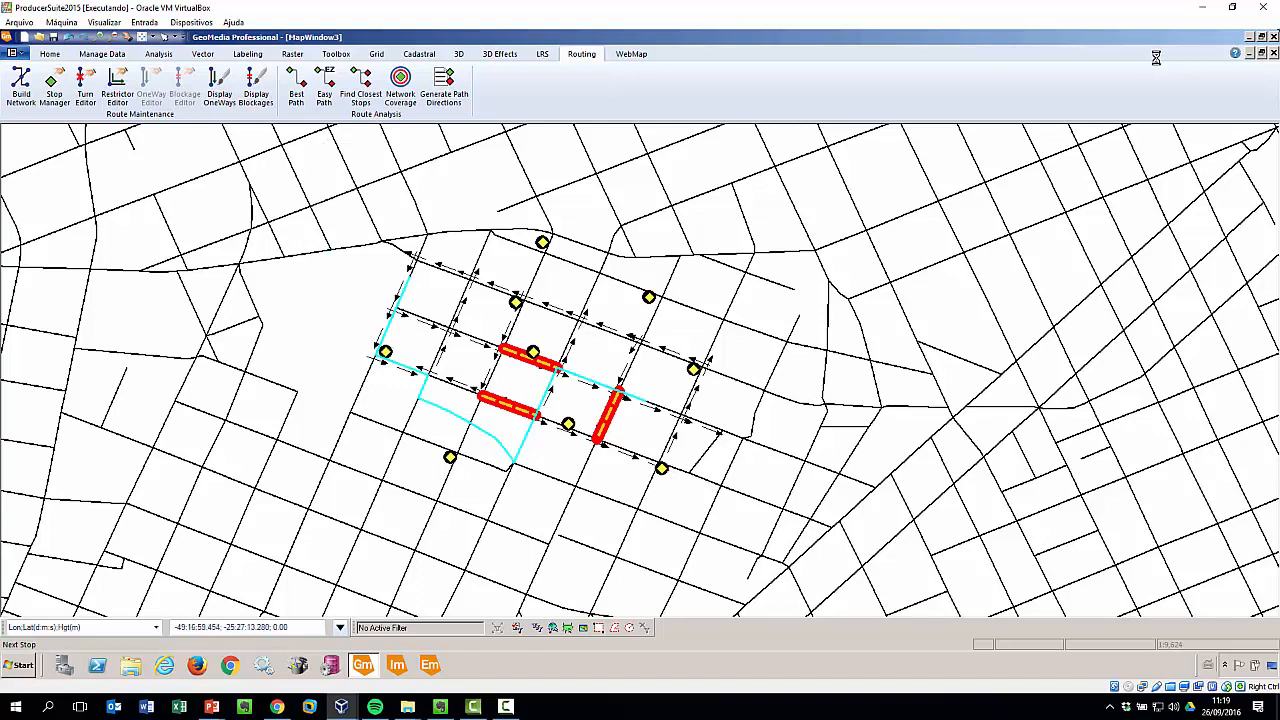
pyautogui.press('Escape')
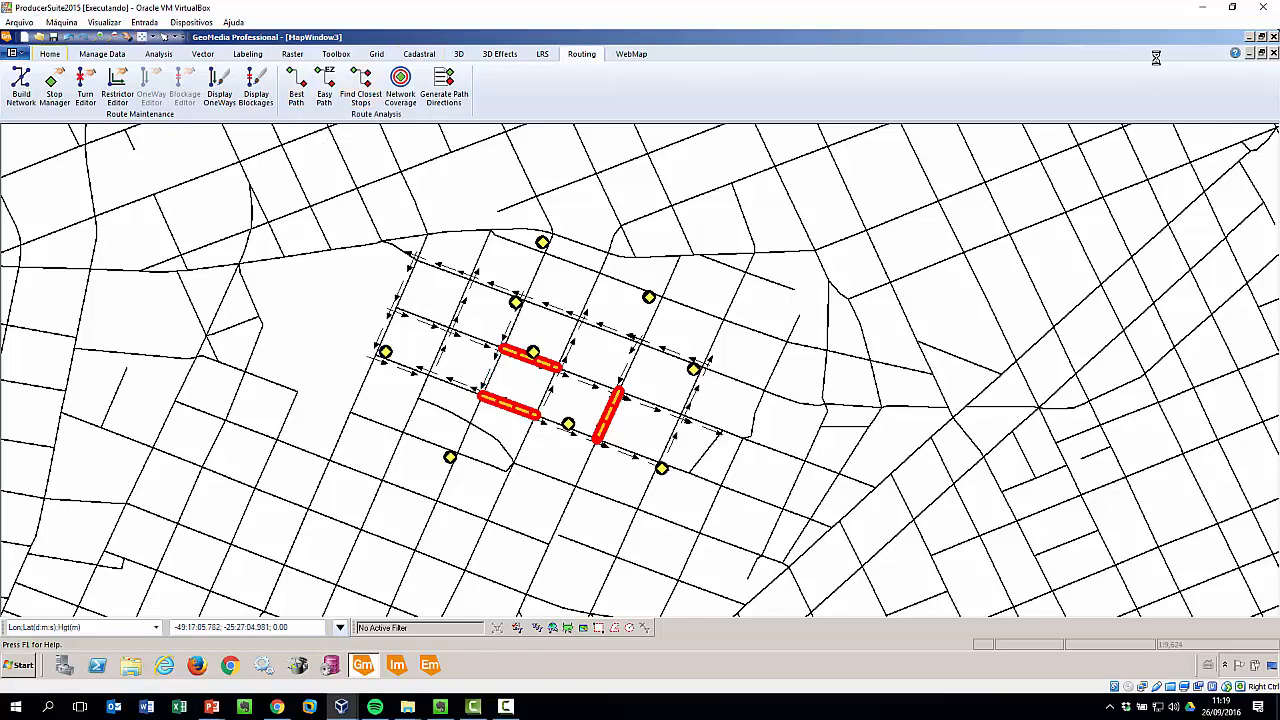
# - Open the ERDAS APOLLO Catalog Explorer and search the catalogue for the keyword curitiba
pyautogui.click(50, 54)
pyautogui.click(102, 54)
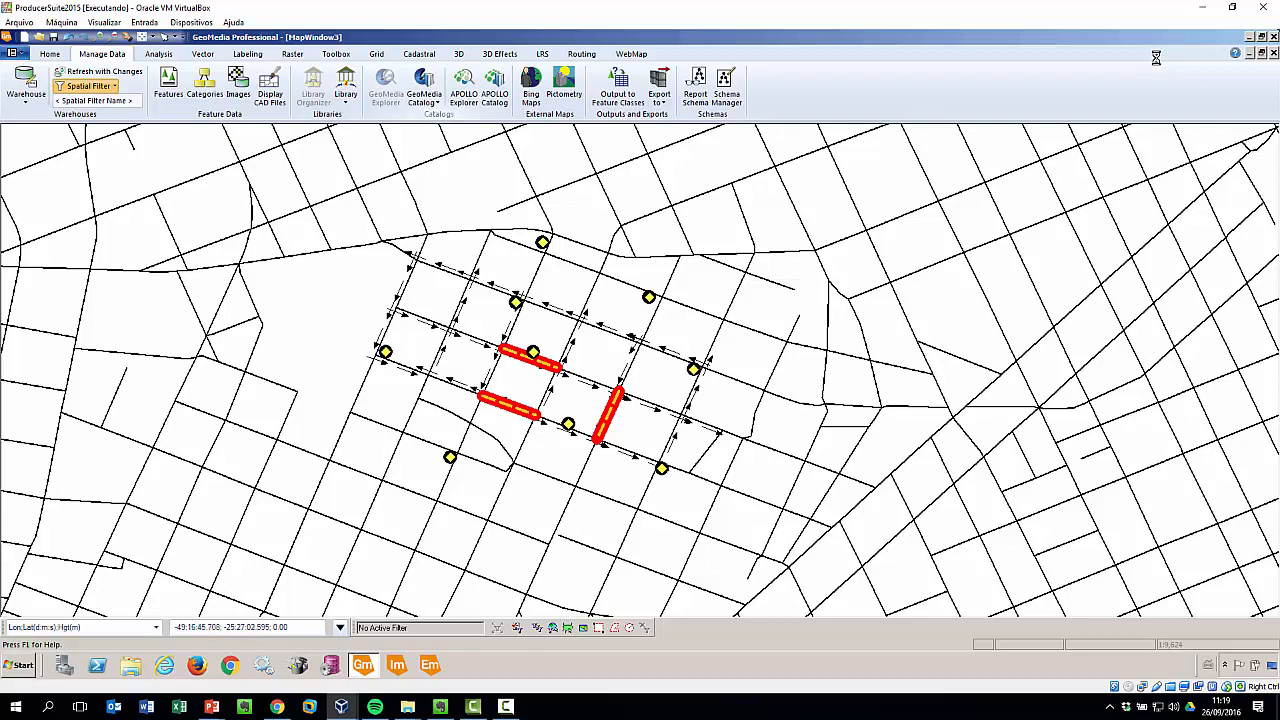
pyautogui.scroll(-1, 351, 294)
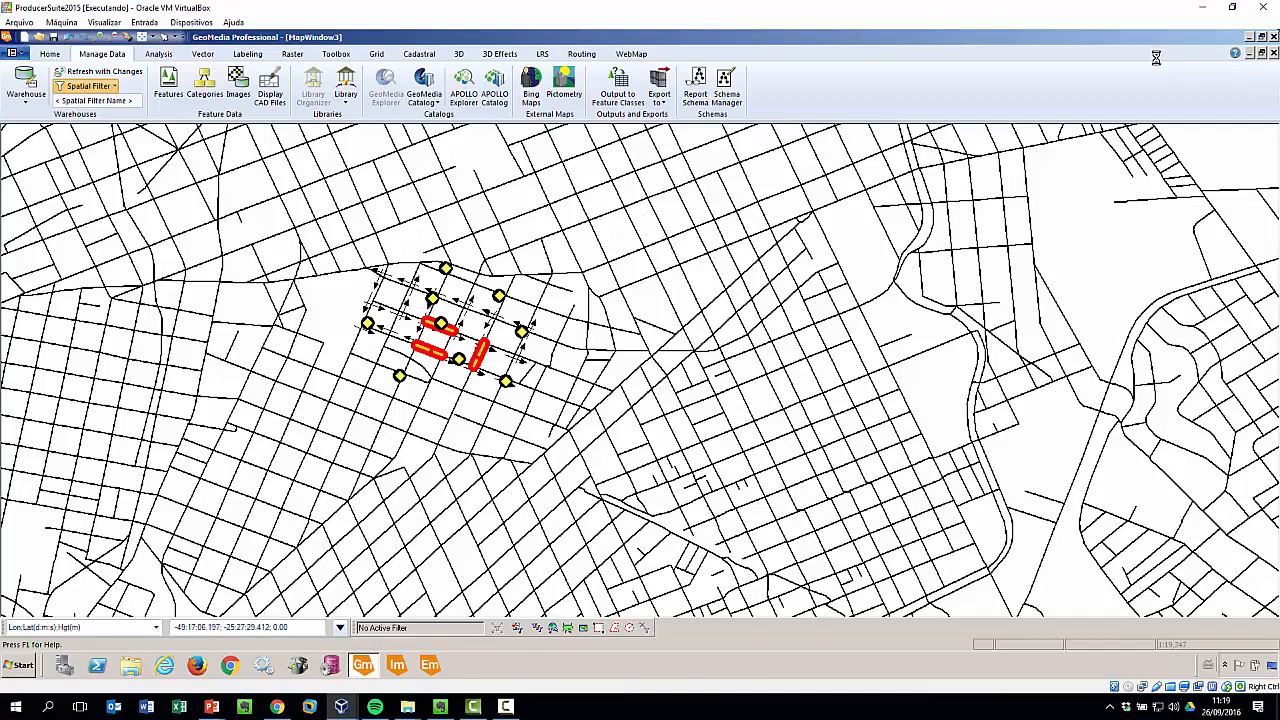
pyautogui.scroll(-2, 306, 277)
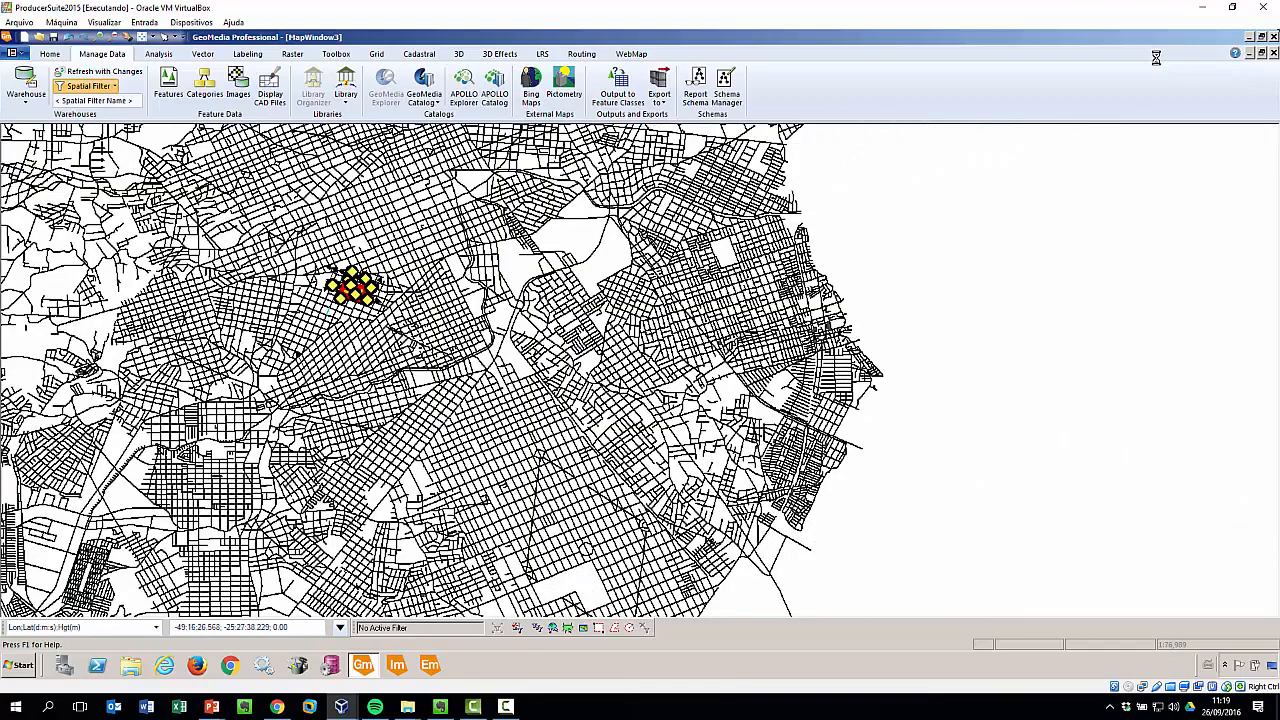
pyautogui.click(464, 85)
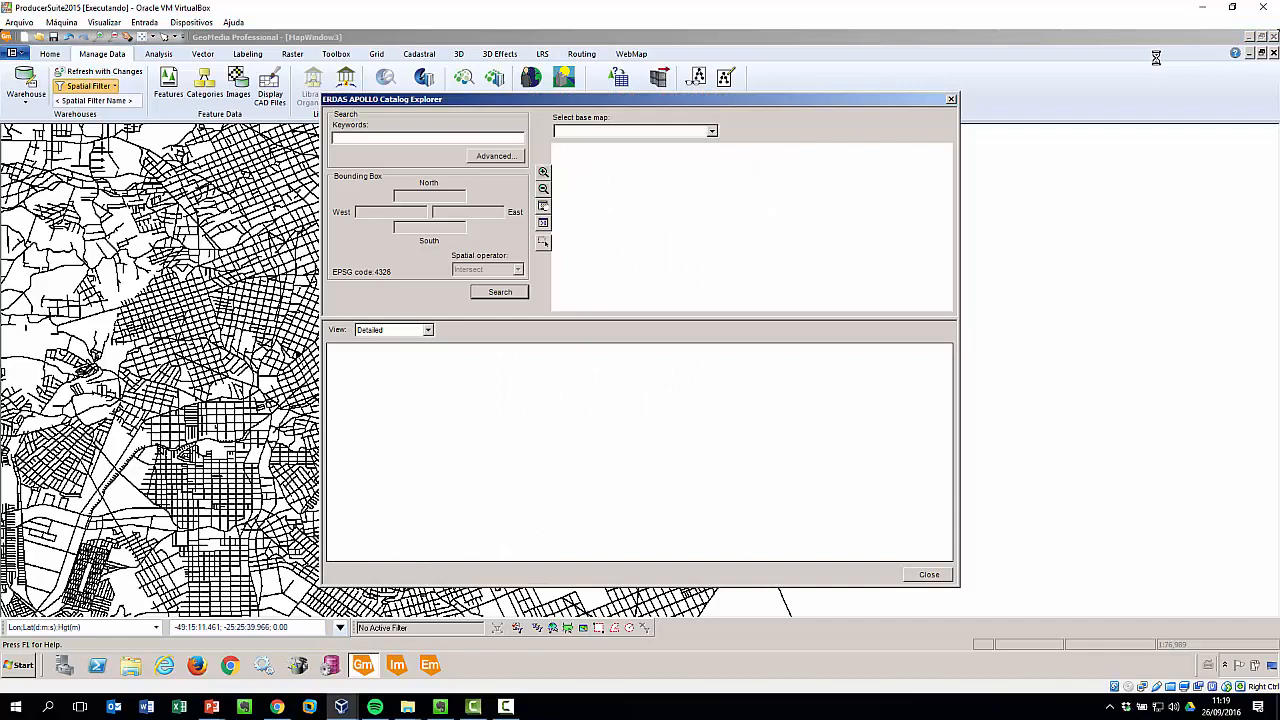
pyautogui.write('curitiba')
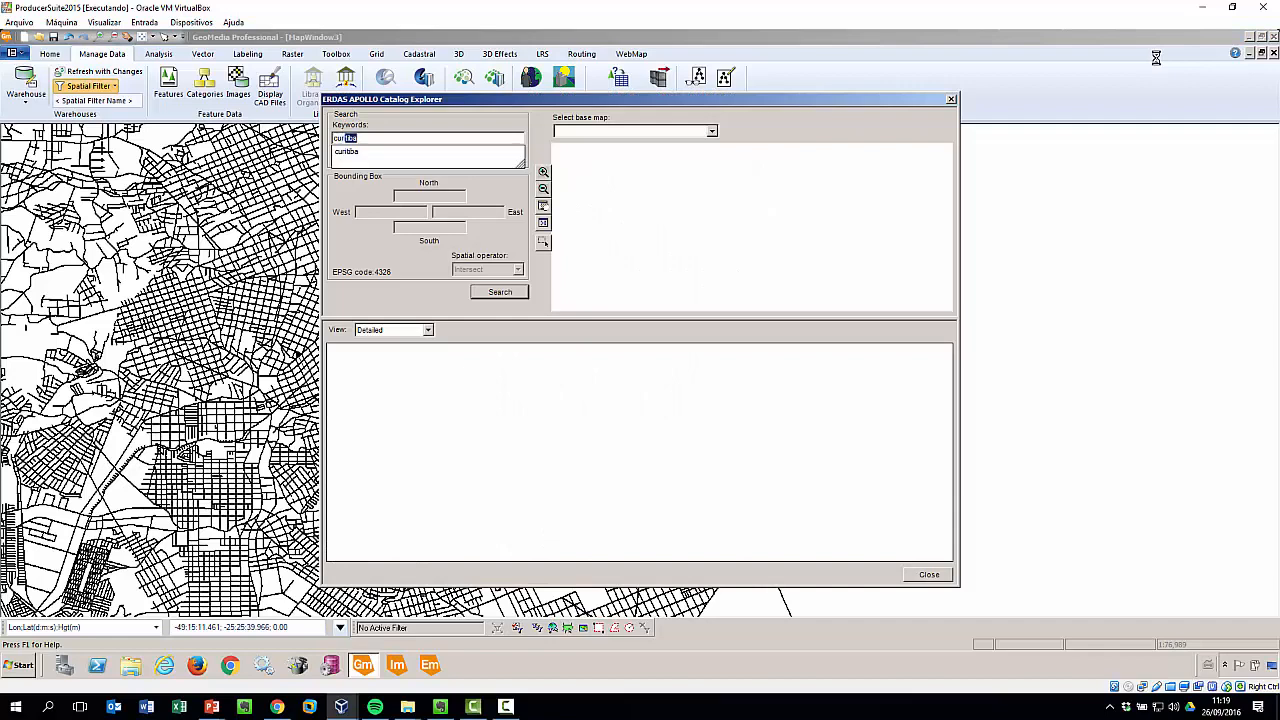
pyautogui.press('Down')
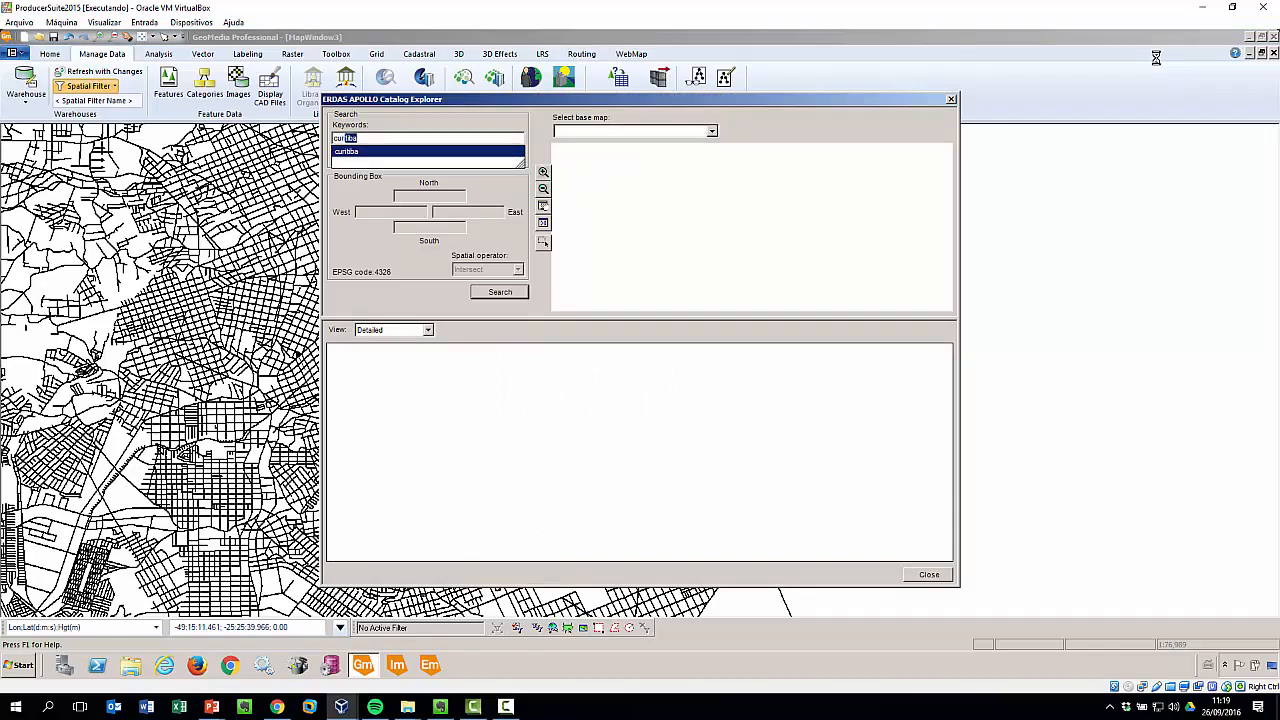
pyautogui.press('Return')
pyautogui.press('Return')
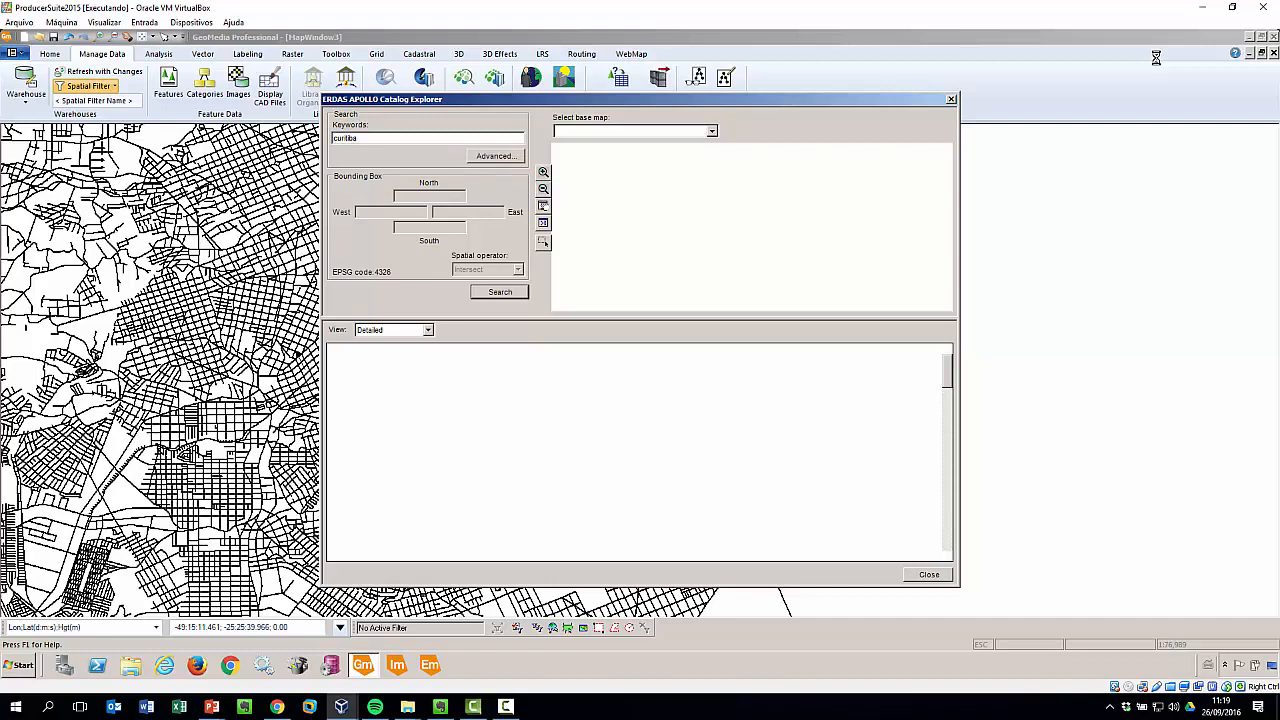
# - Browse the search results in detailed view, switch to the Thumbnails view and look through the following pages of image tiles
pyautogui.scroll(-5, 630, 450)
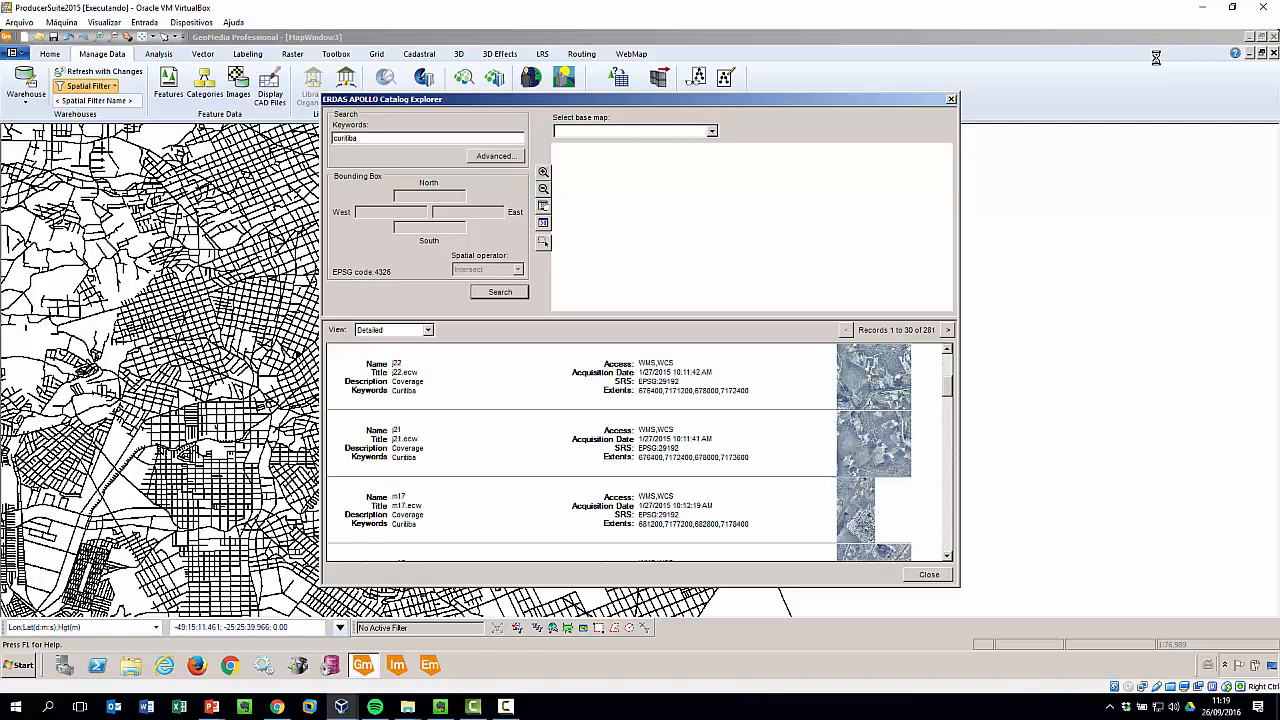
pyautogui.scroll(-5, 630, 450)
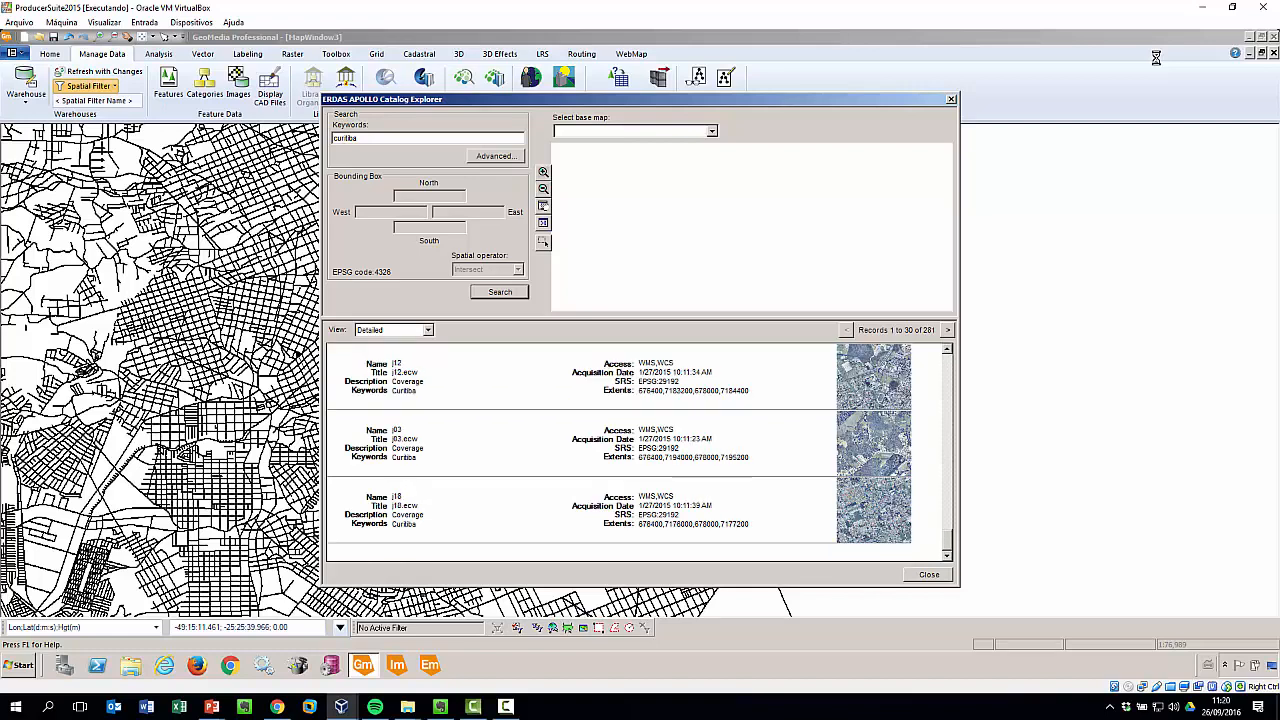
pyautogui.click(428, 330)
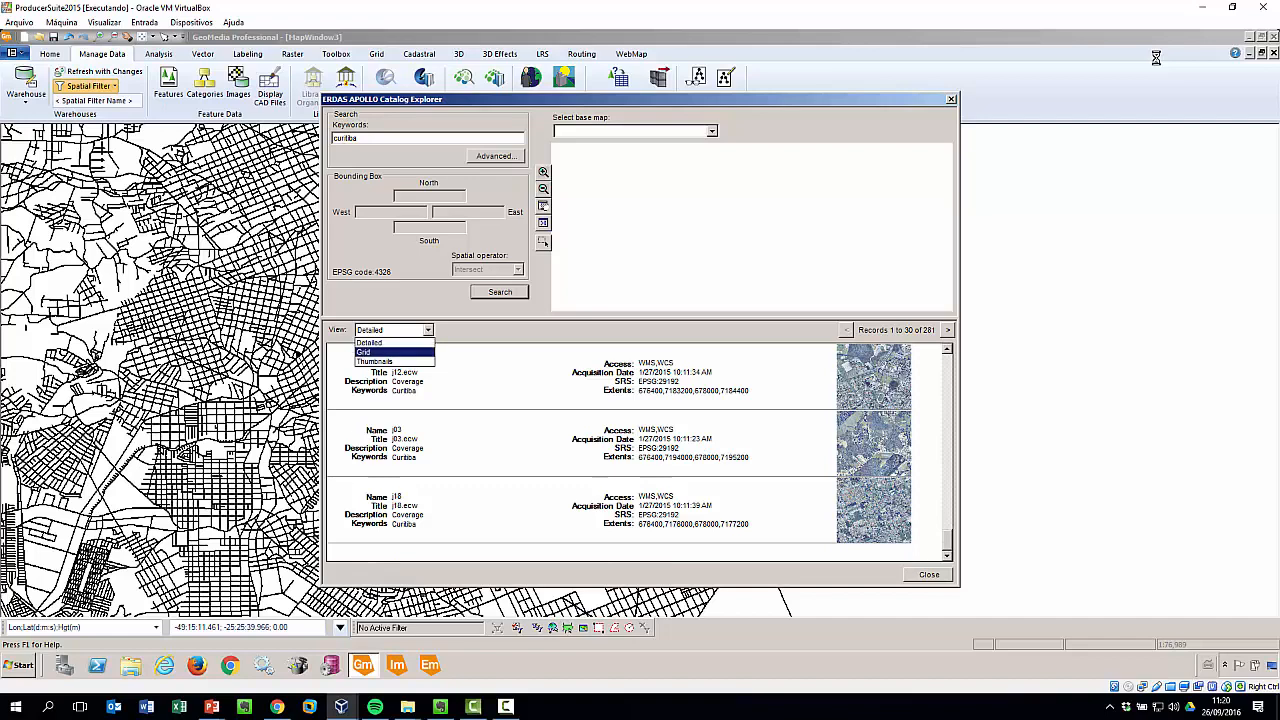
pyautogui.click(375, 361)
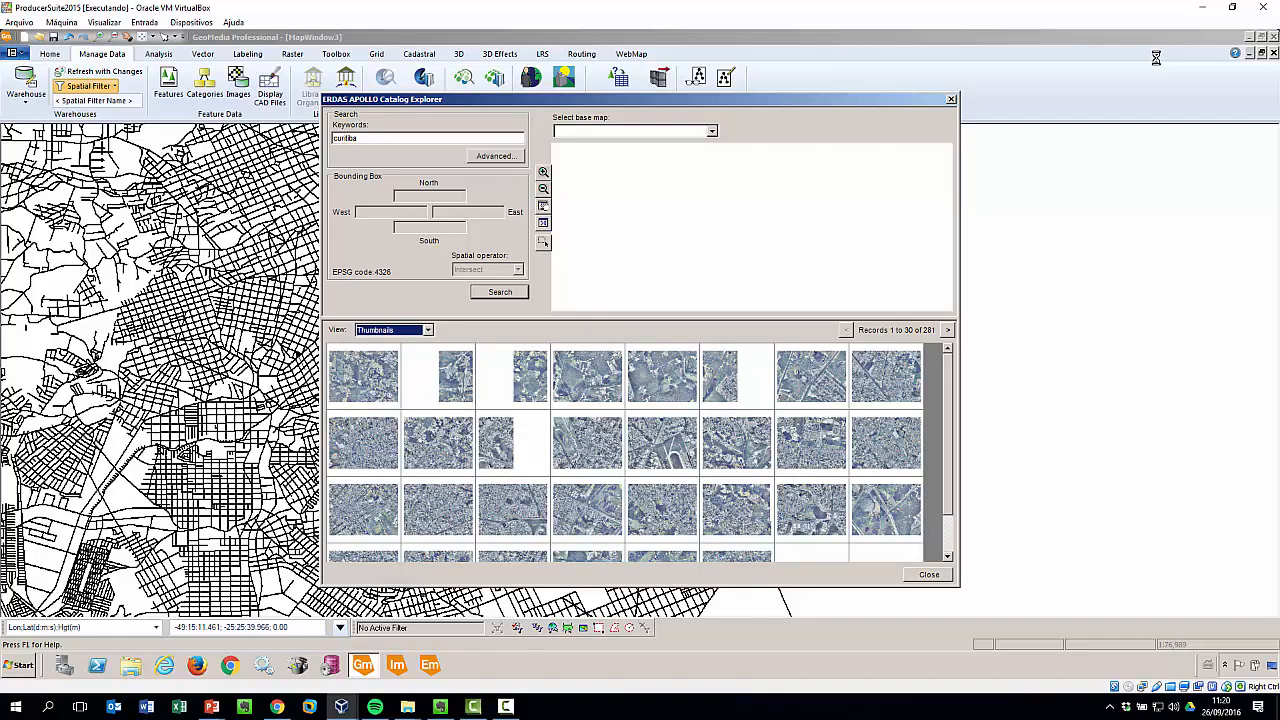
pyautogui.click(947, 330)
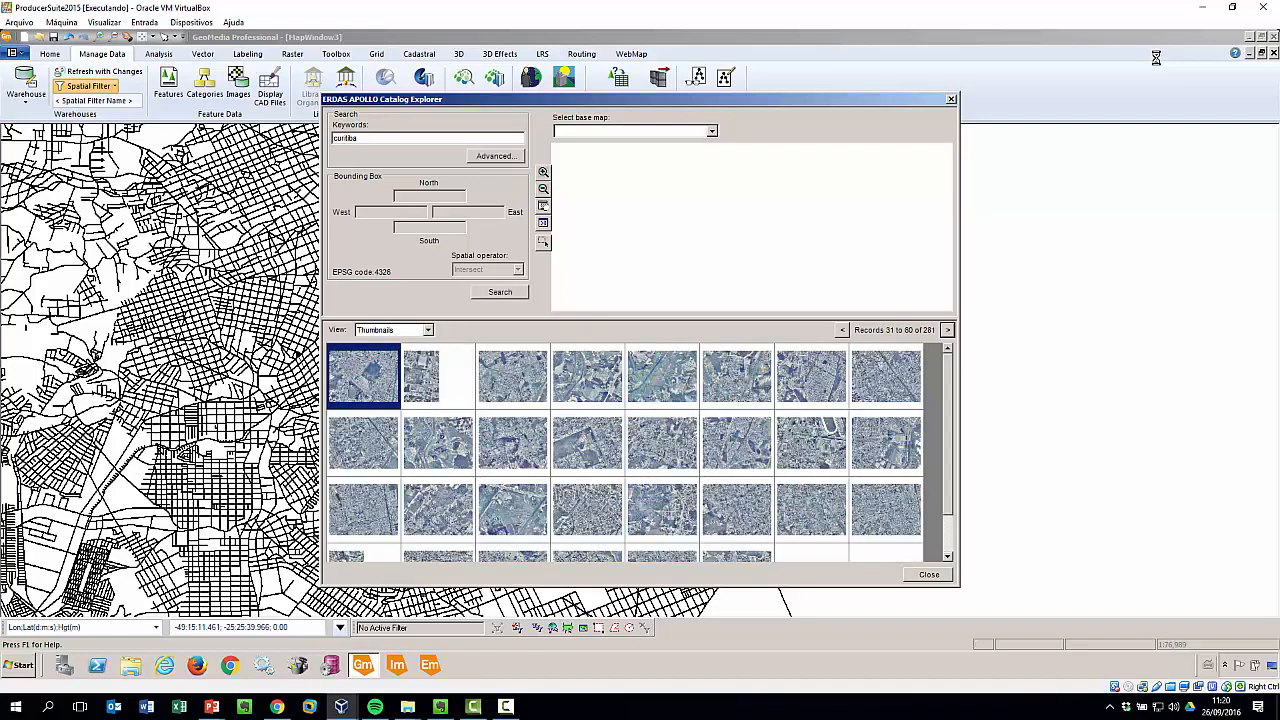
pyautogui.moveTo(947, 420); pyautogui.dragTo(947, 458)
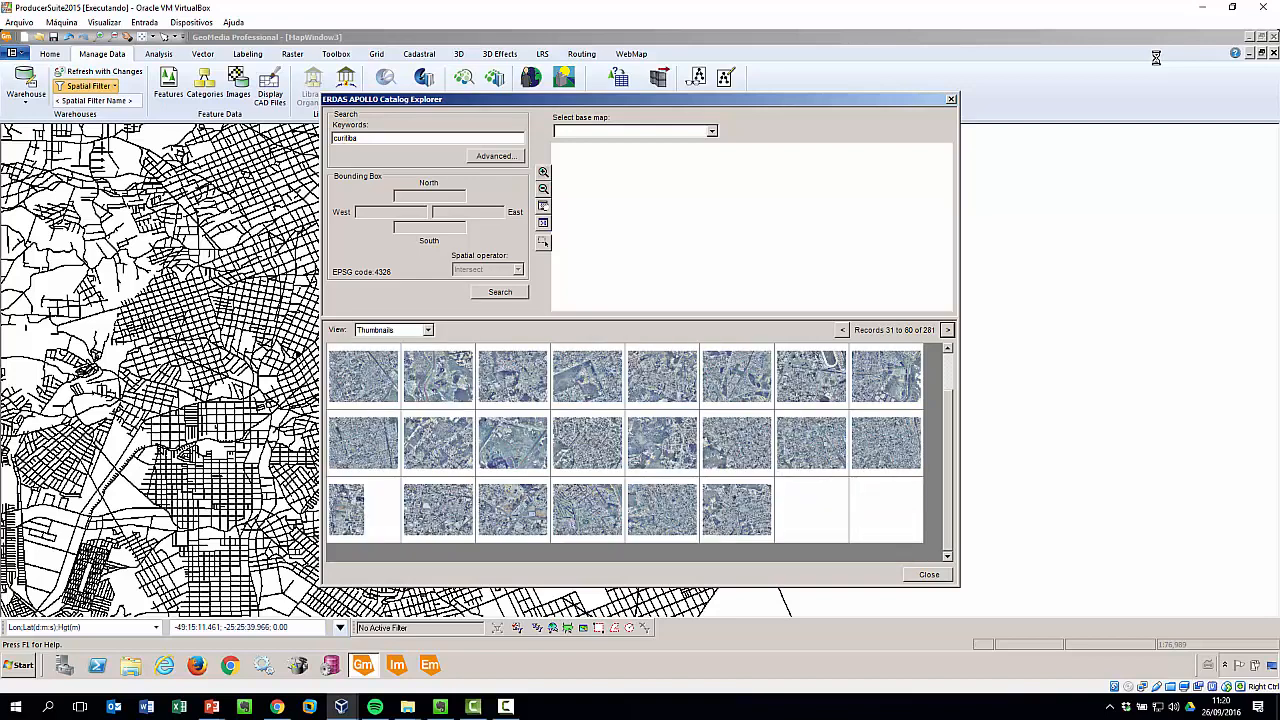
pyautogui.click(947, 330)
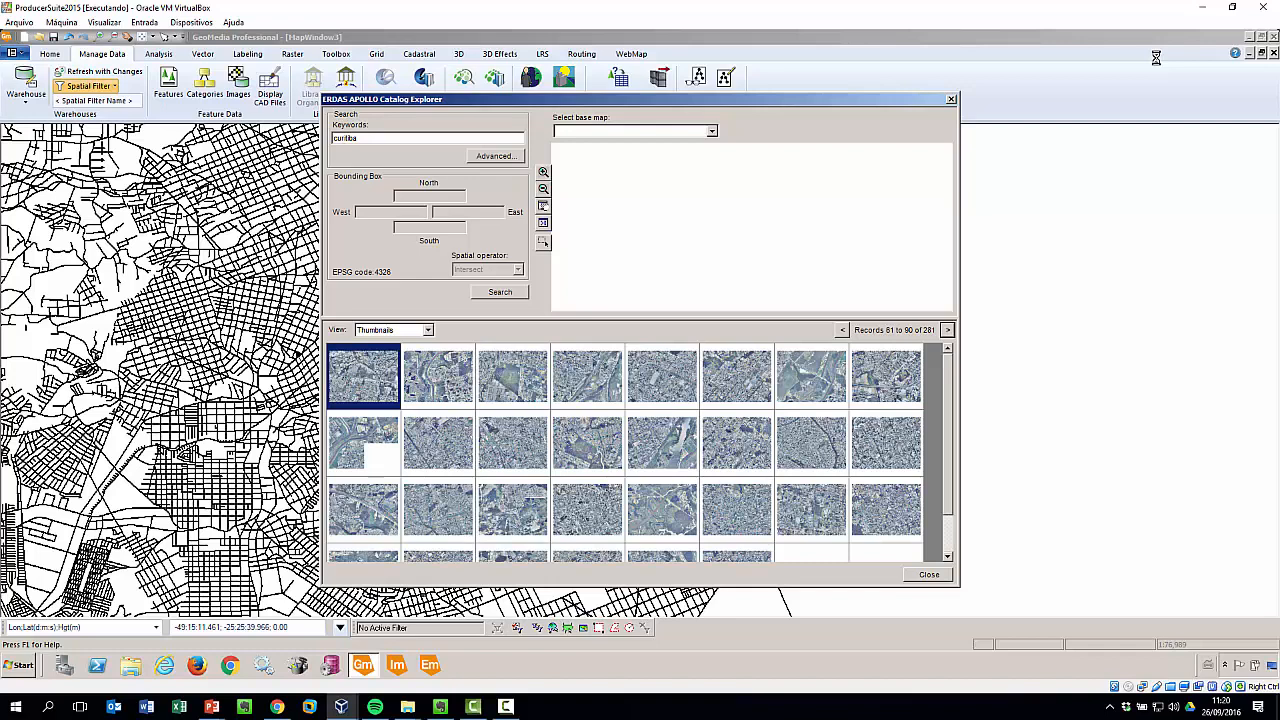
pyautogui.moveTo(947, 420); pyautogui.dragTo(947, 458)
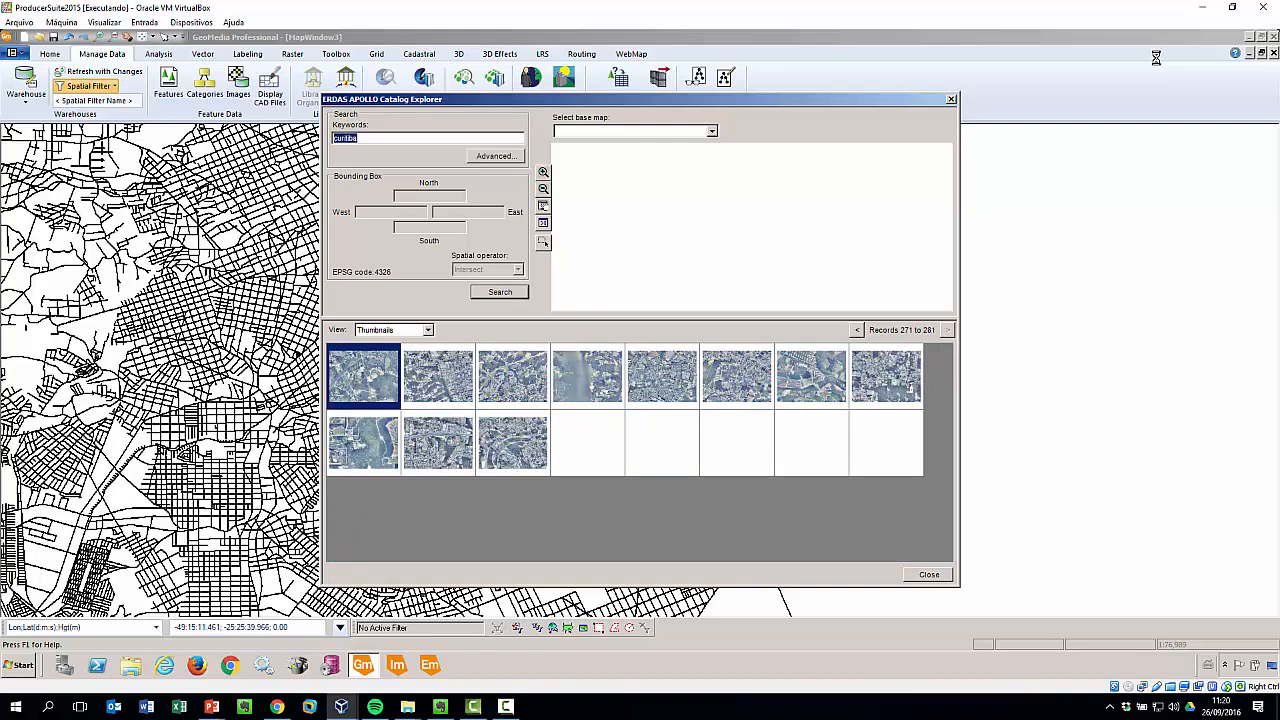
# - Clear the search keyword and use LIMITE_CURITIBA from the ESRI_SHP_WGS84 connection as the base map
pyautogui.press('BackSpace')
pyautogui.click(712, 131)
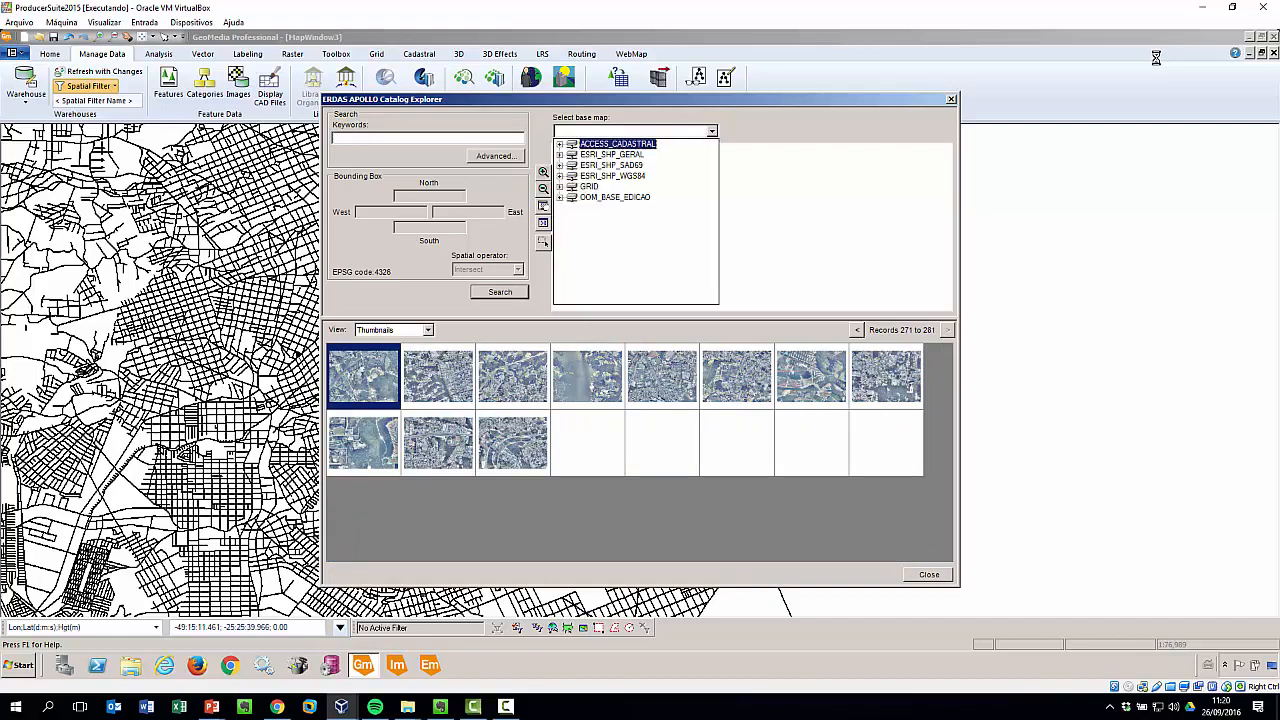
pyautogui.click(560, 197)
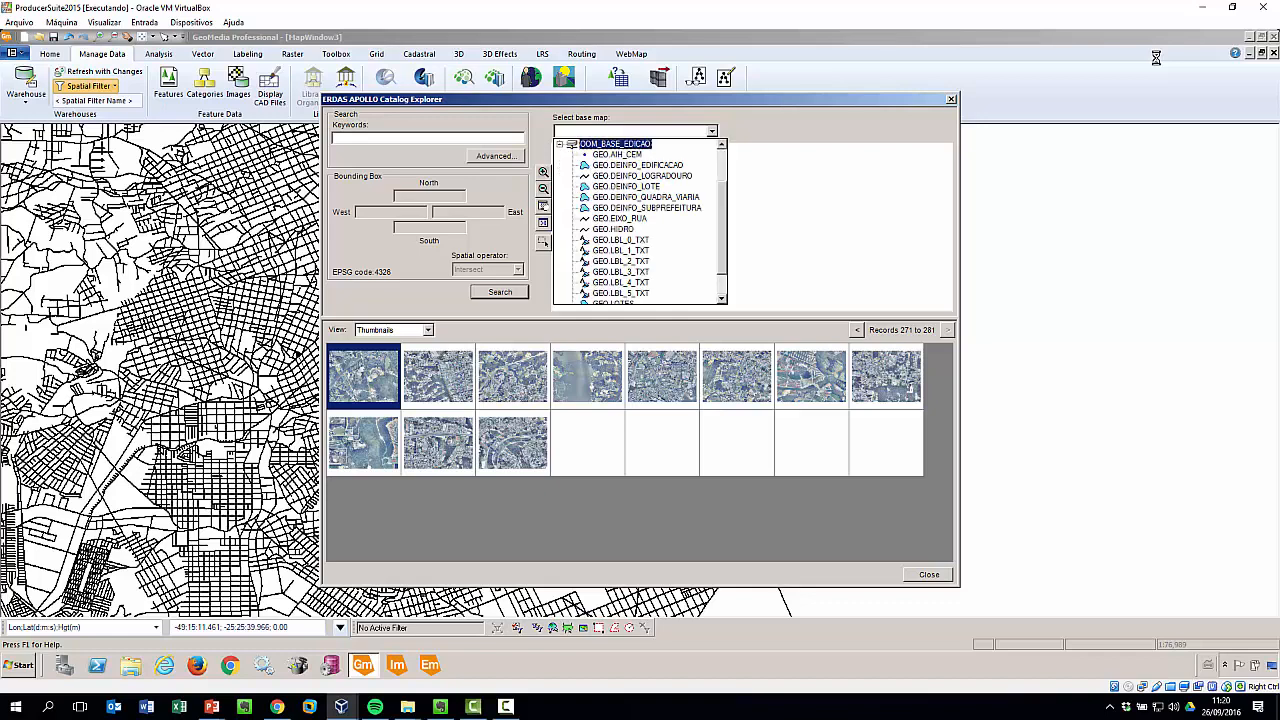
pyautogui.click(560, 144)
pyautogui.click(560, 176)
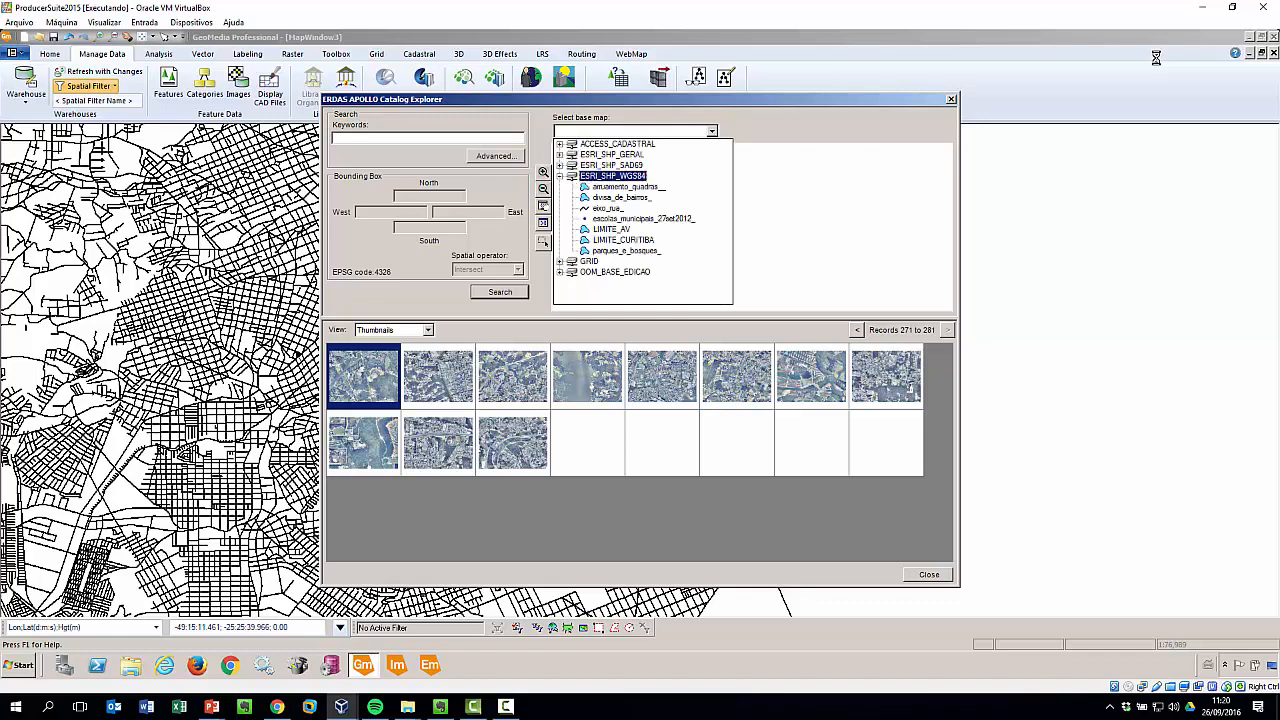
pyautogui.click(623, 240)
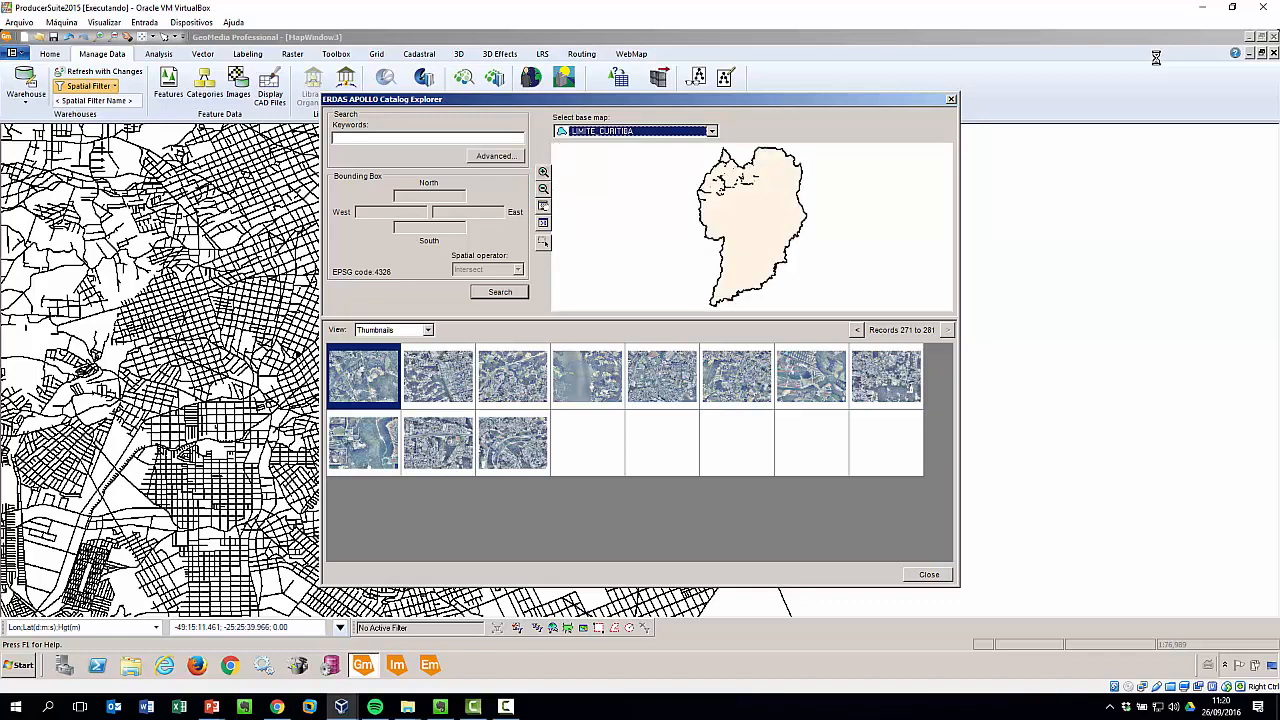
# - Search the catalogue within a bounding box drawn over central Curitiba, about -25.44 to -25.54 latitude and -49.34 to -49.21 longitude
pyautogui.click(543, 241)
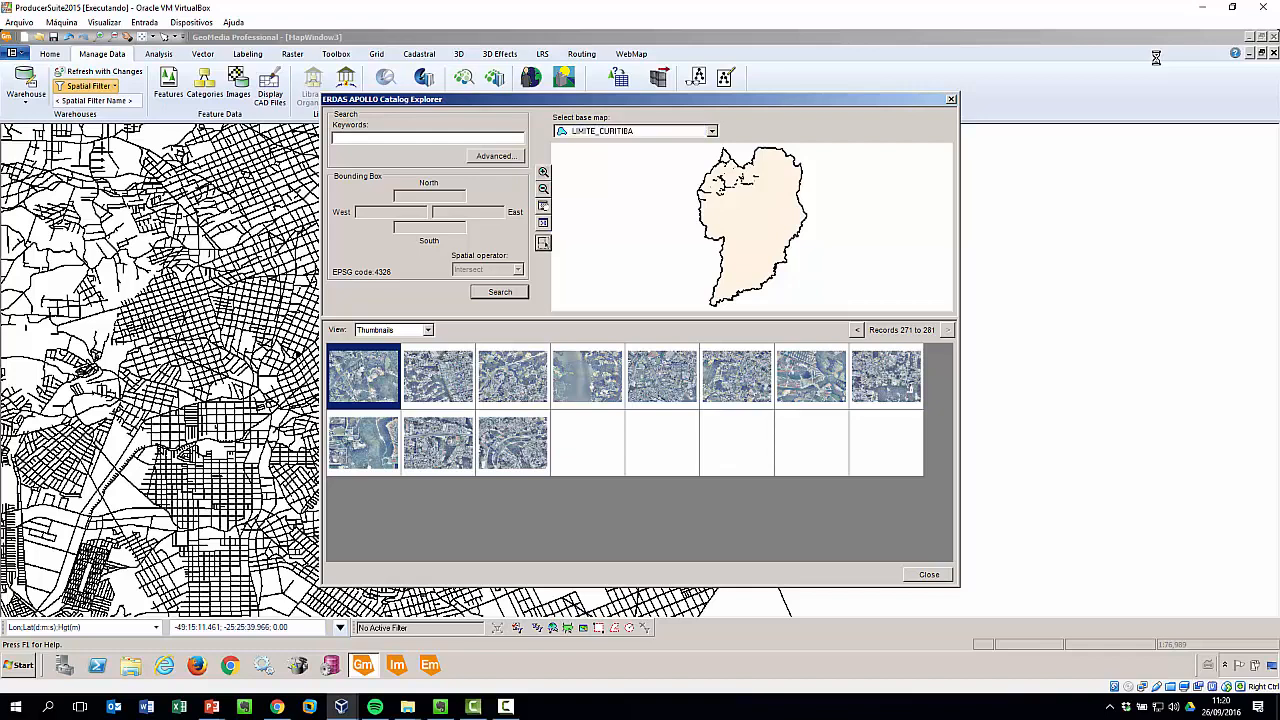
pyautogui.moveTo(722, 199); pyautogui.dragTo(792, 248)
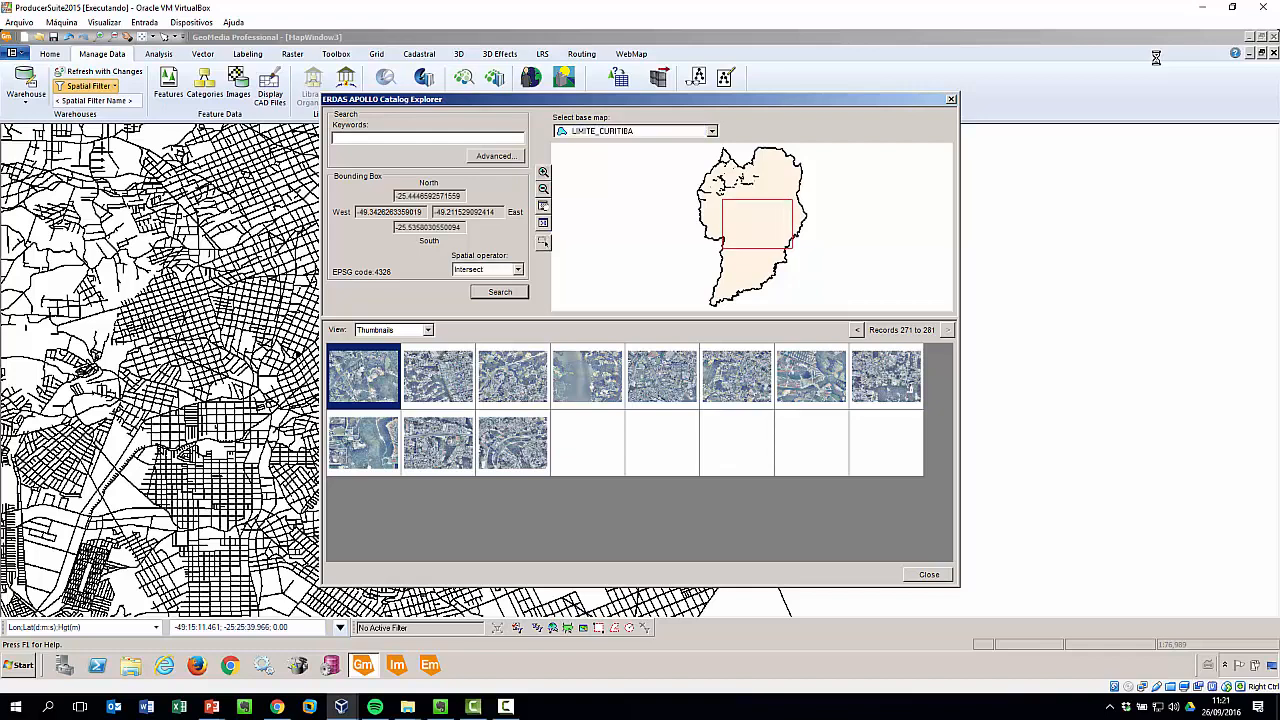
pyautogui.click(500, 291)
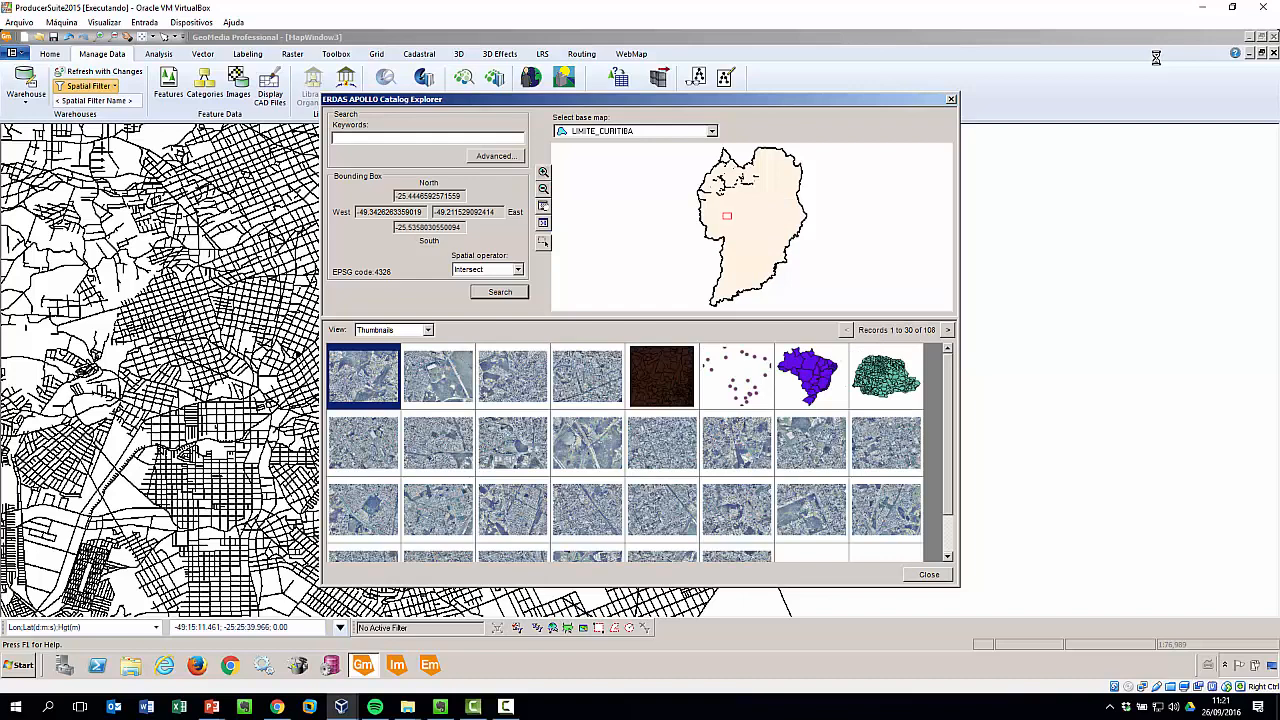
# - Add the lower results' second-row seventh and first-row first aerial thumbnails to the map as WMS layers, and close the Catalog Explorer
pyautogui.moveTo(948, 432); pyautogui.dragTo(948, 470)
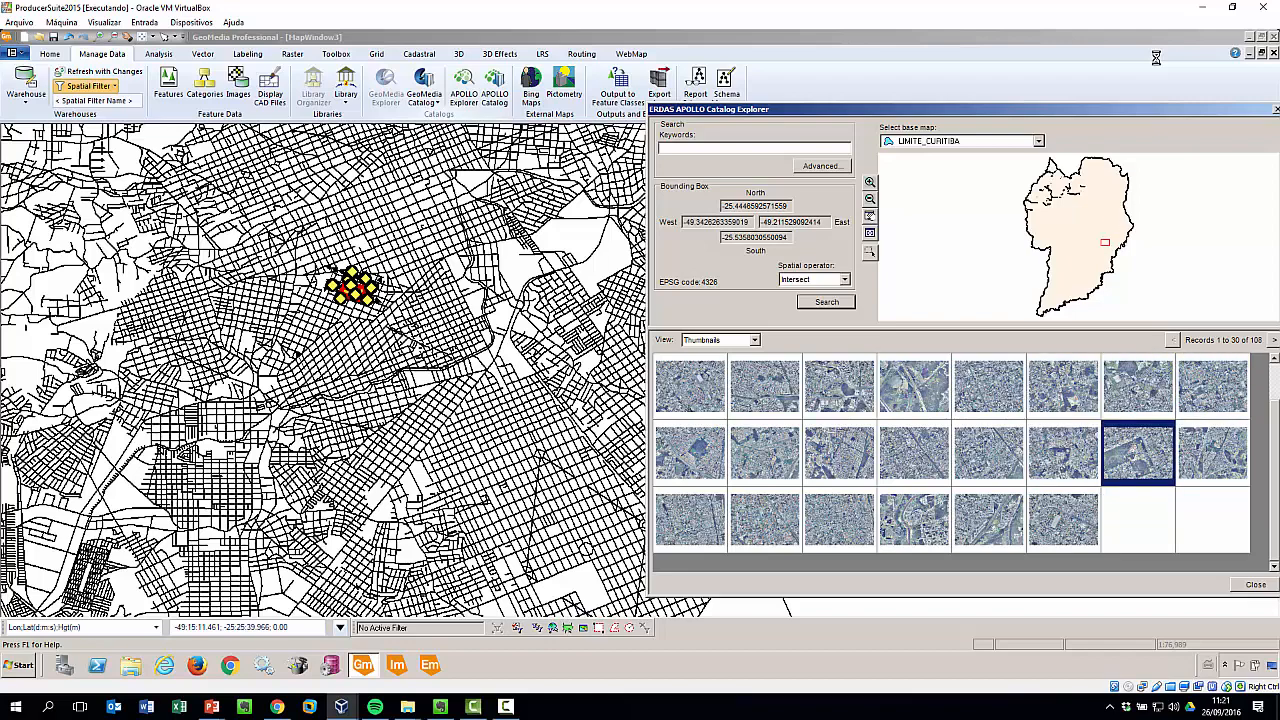
pyautogui.rightClick(1113, 459)
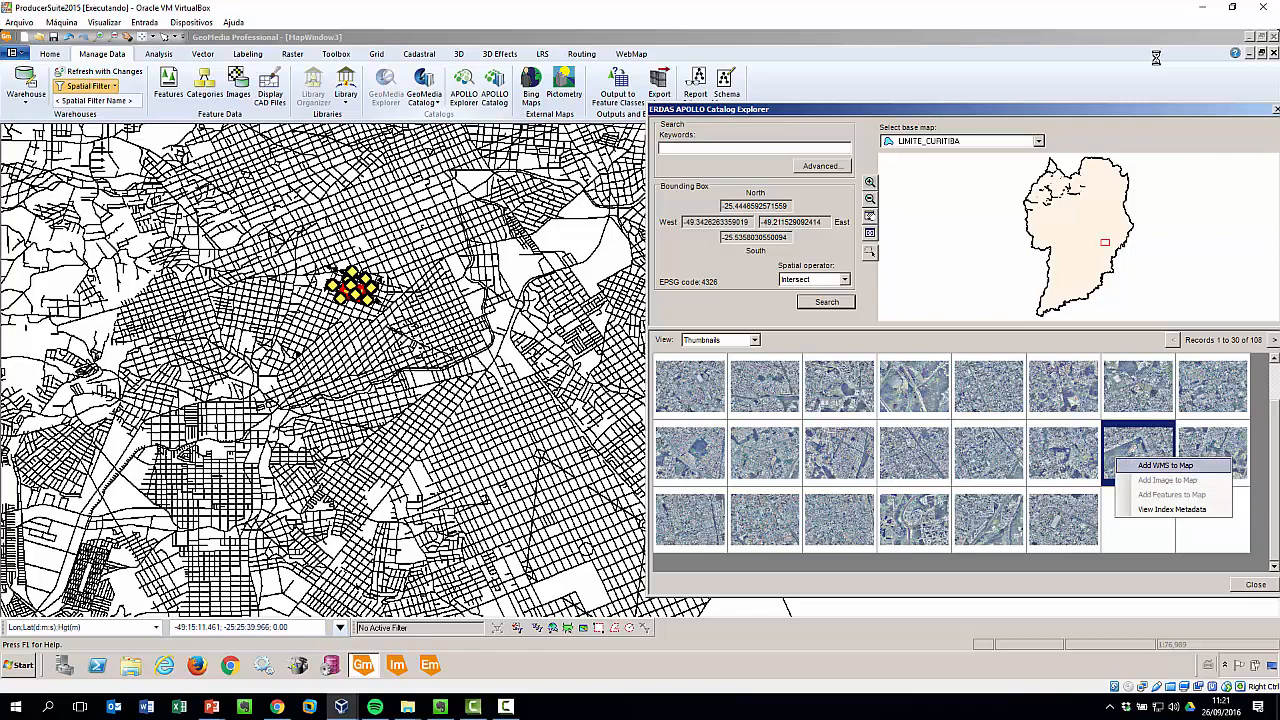
pyautogui.click(1165, 465)
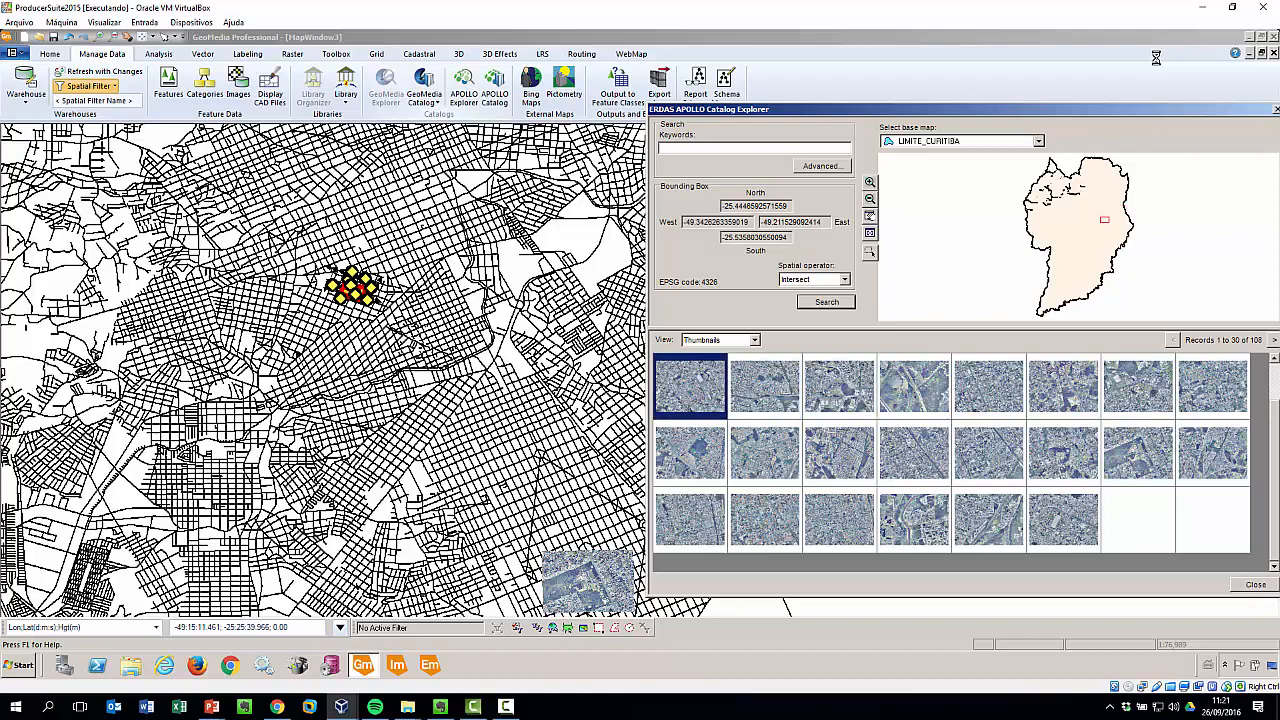
pyautogui.rightClick(687, 393)
pyautogui.click(735, 403)
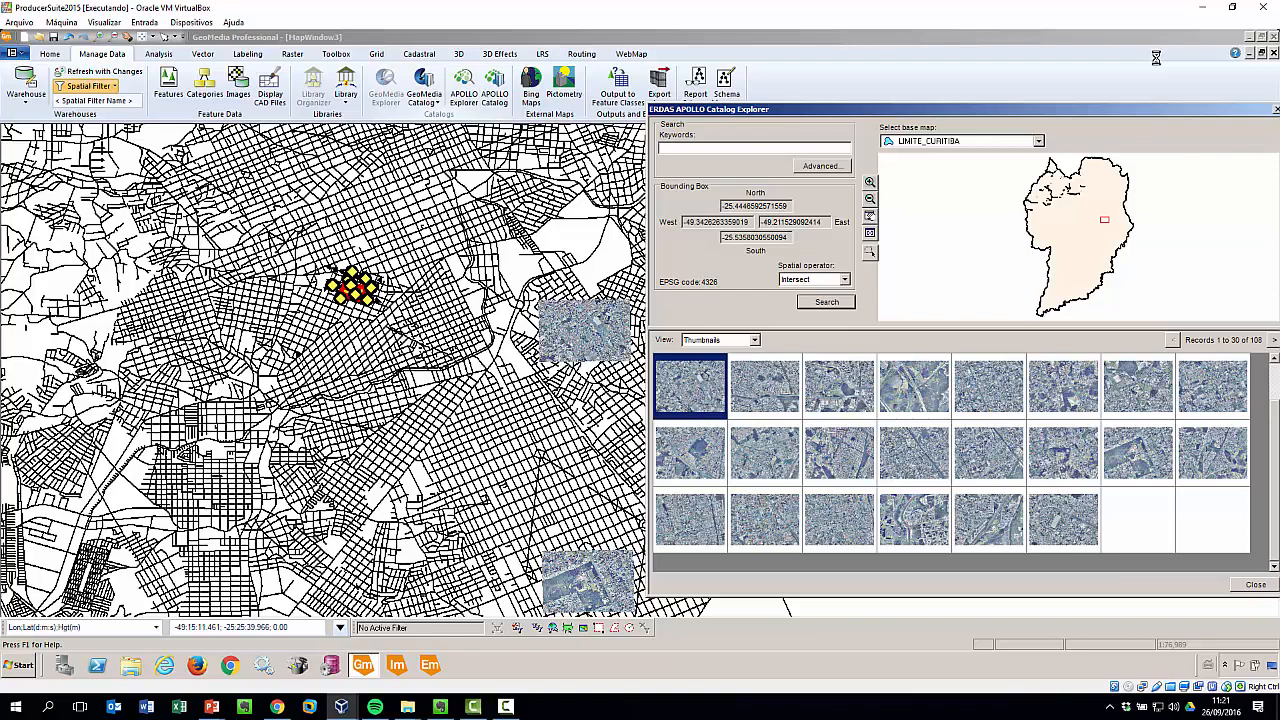
pyautogui.click(1255, 585)
# - Show the map legend and move the j13 and j17 image entries below EIXO_RUA so the street lines draw over the images
pyautogui.rightClick(613, 280)
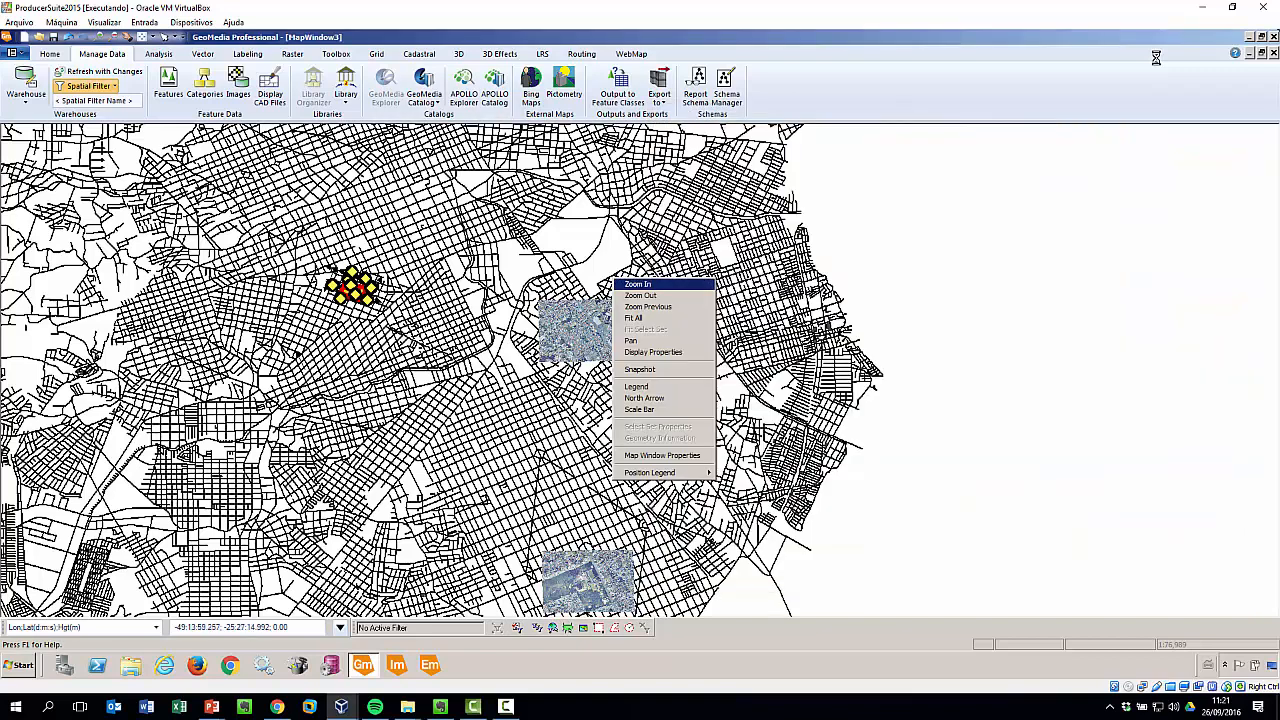
pyautogui.click(637, 284)
pyautogui.moveTo(535, 292); pyautogui.dragTo(636, 369)
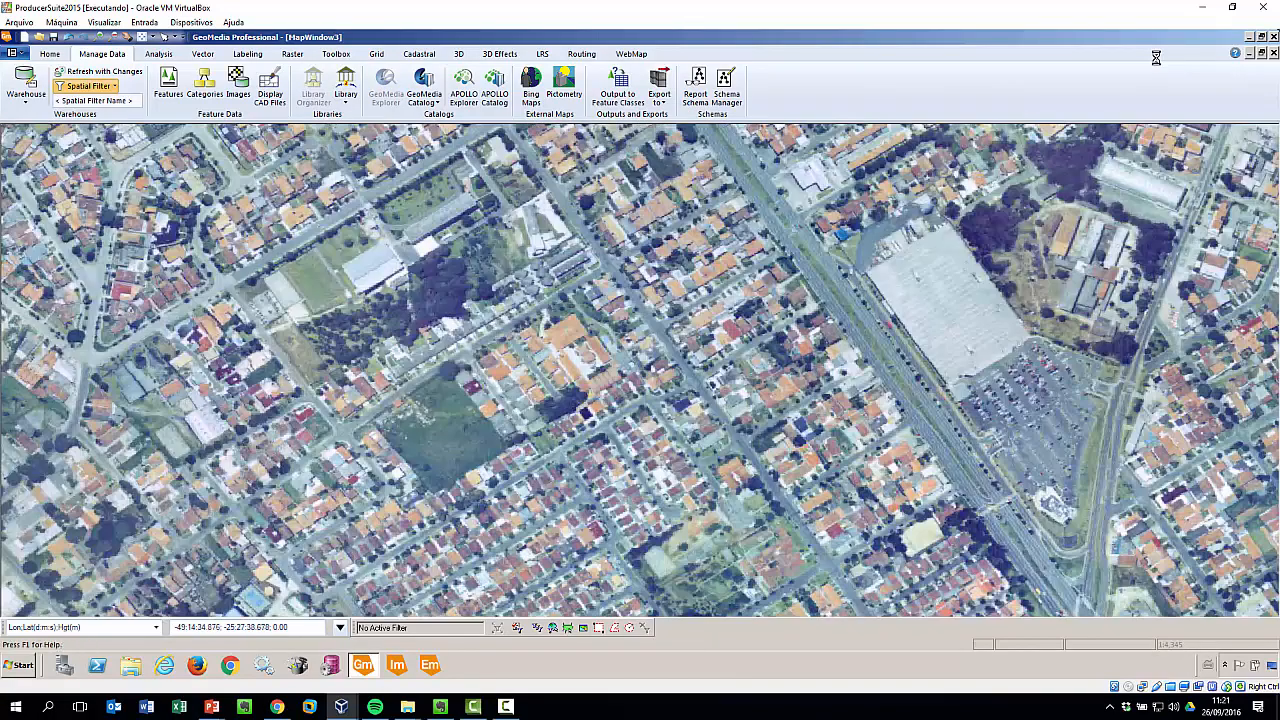
pyautogui.rightClick(231, 203)
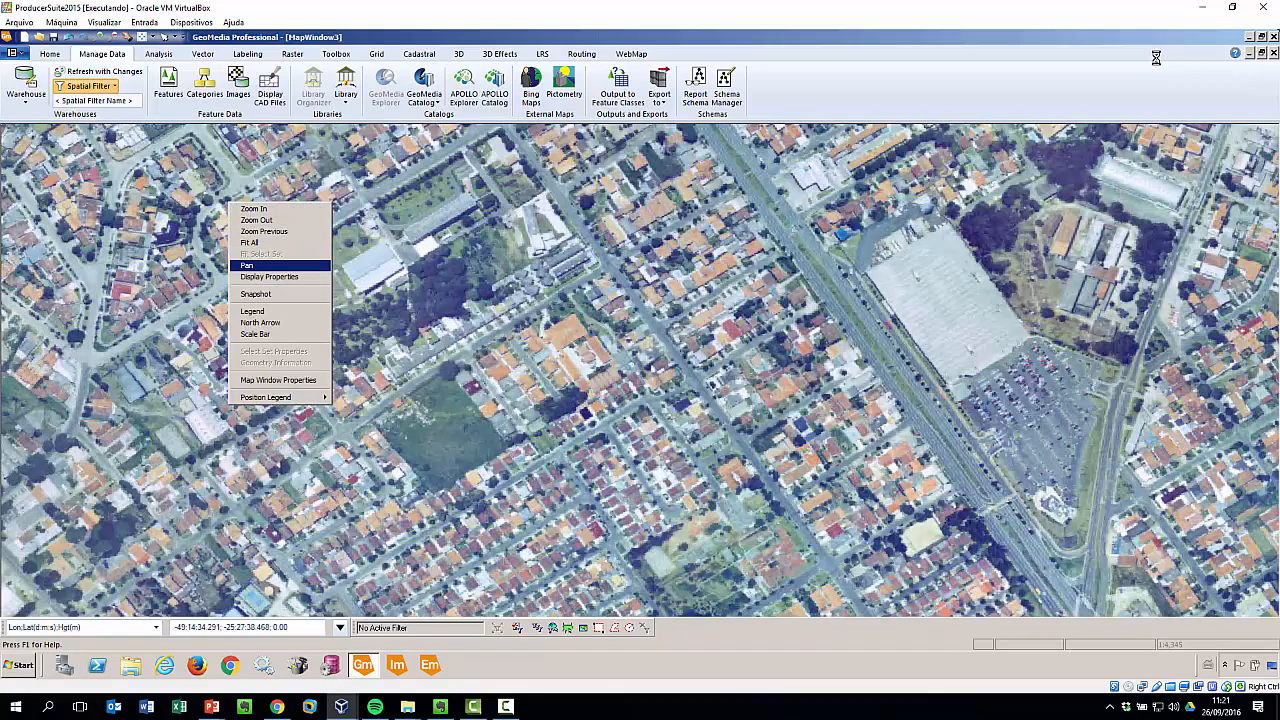
pyautogui.click(256, 311)
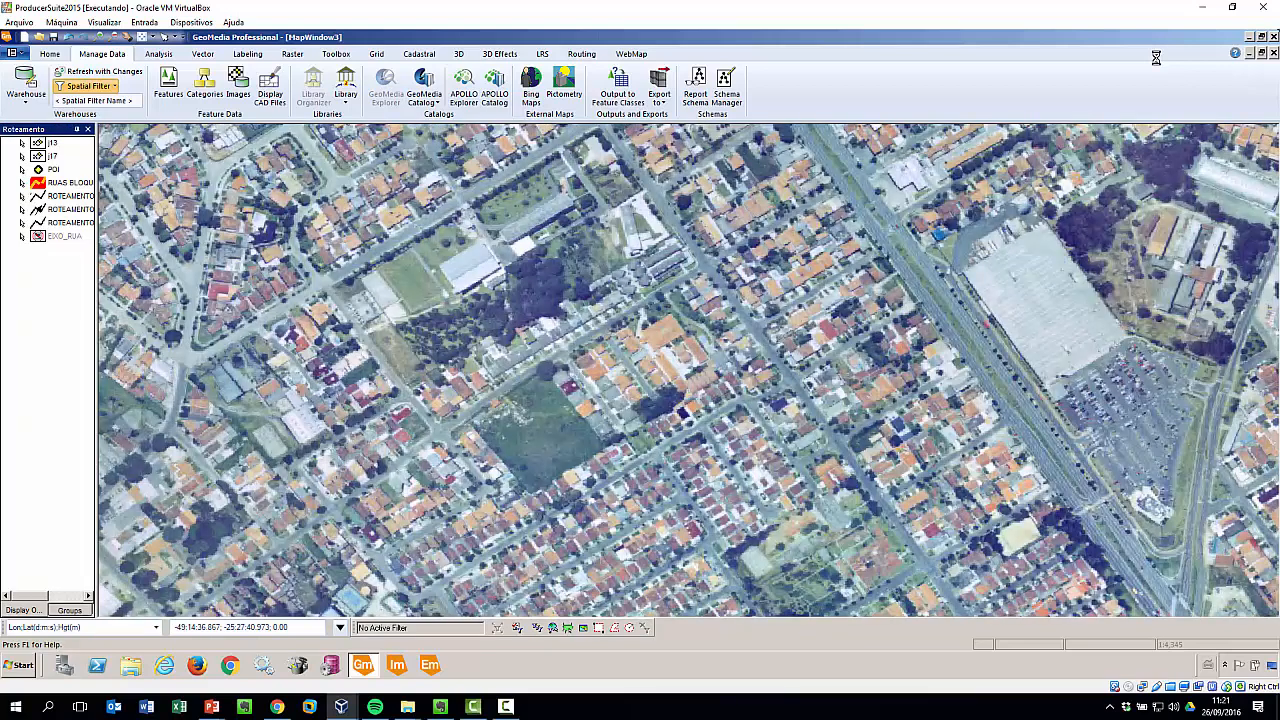
pyautogui.moveTo(45, 143)
pyautogui.mouseDown()
pyautogui.moveTo(83, 195)
pyautogui.moveTo(72, 279)
pyautogui.mouseUp()
pyautogui.moveTo(52, 143); pyautogui.dragTo(66, 240)
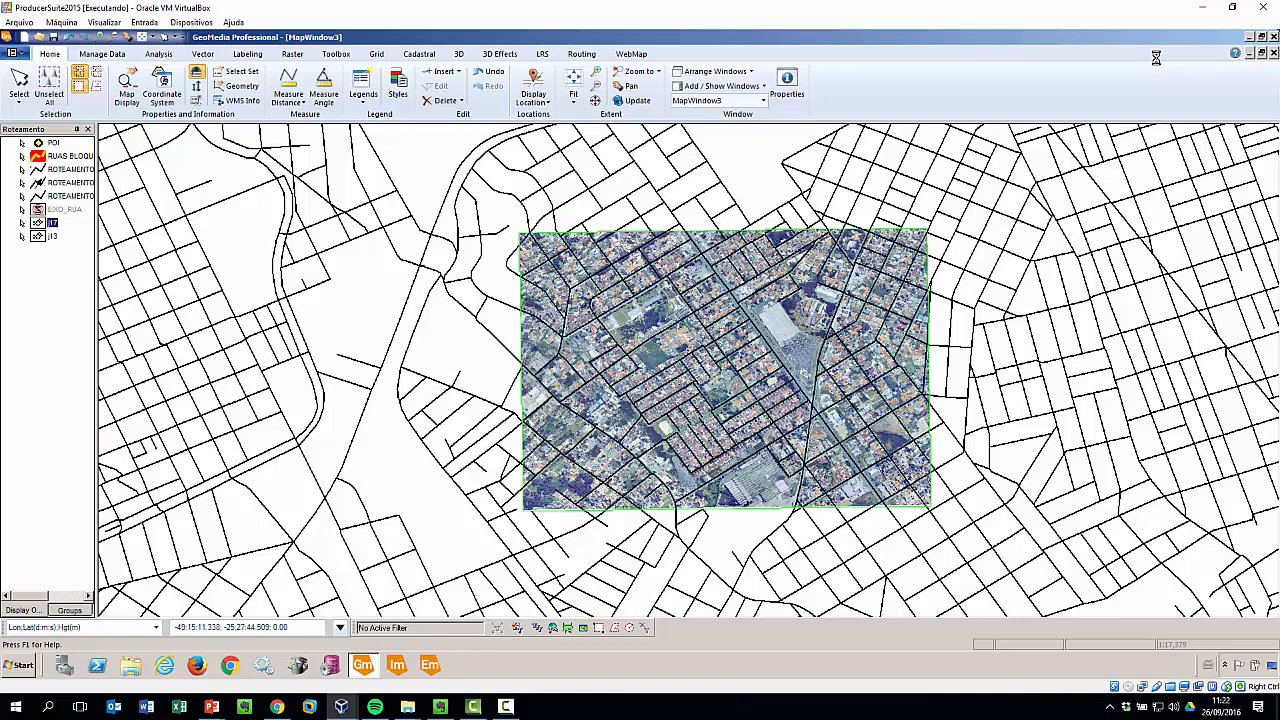
pyautogui.moveTo(506, 707)
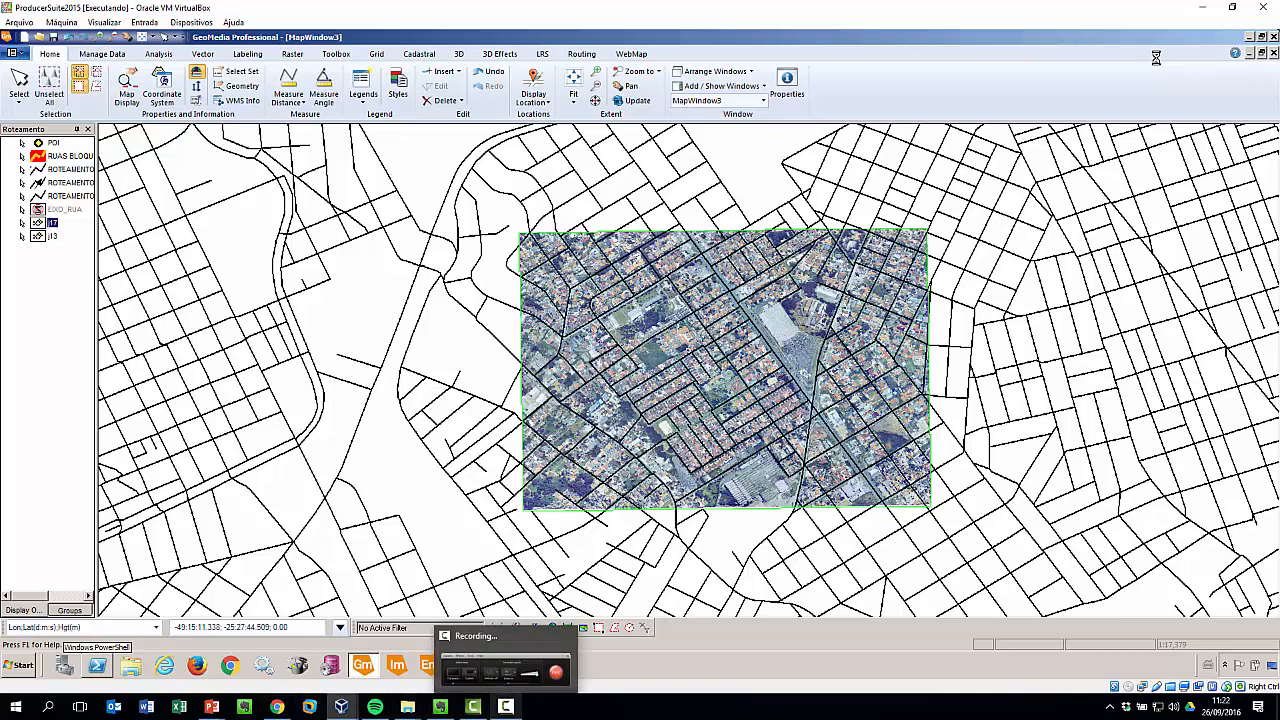
pyautogui.press('F10')
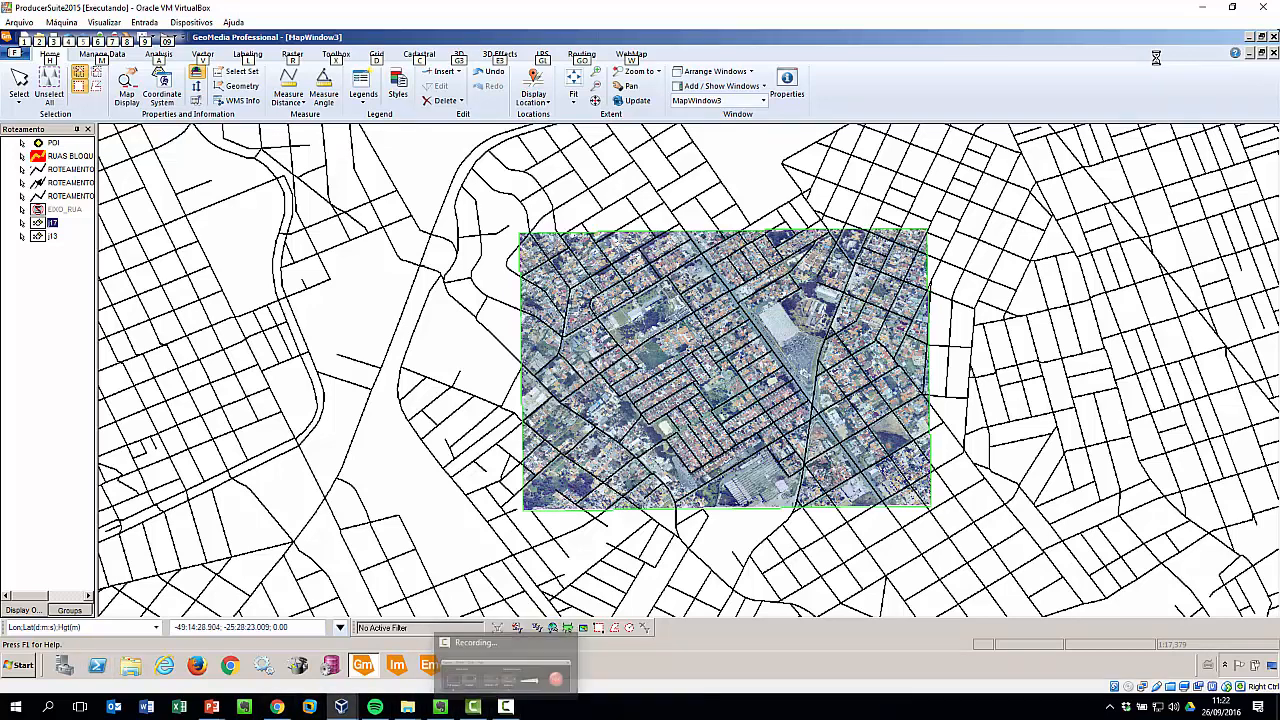